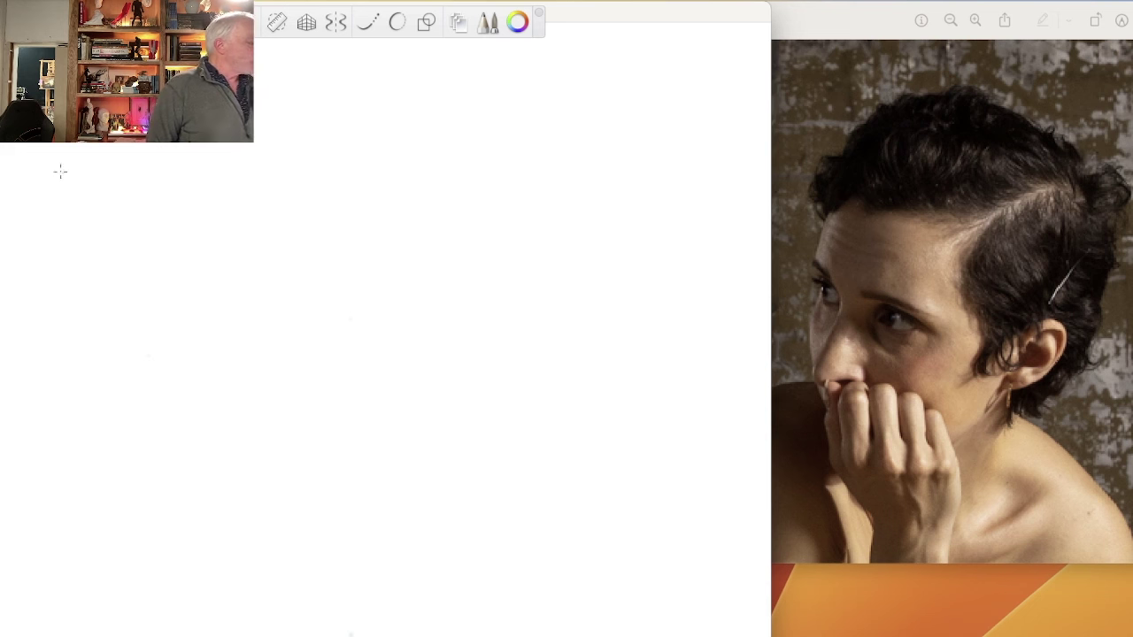
# Sketch a box in three-quarter perspective with its top plane, front face, side face and a reinforced near vertical corner.
pyautogui.moveTo(46, 164)
pyautogui.mouseDown()
pyautogui.moveTo(148, 208)
pyautogui.moveTo(45, 225)
pyautogui.mouseUp()
pyautogui.moveTo(148, 211); pyautogui.dragTo(122, 344)
pyautogui.moveTo(52, 223); pyautogui.dragTo(44, 354)
pyautogui.moveTo(131, 334); pyautogui.dragTo(53, 365)
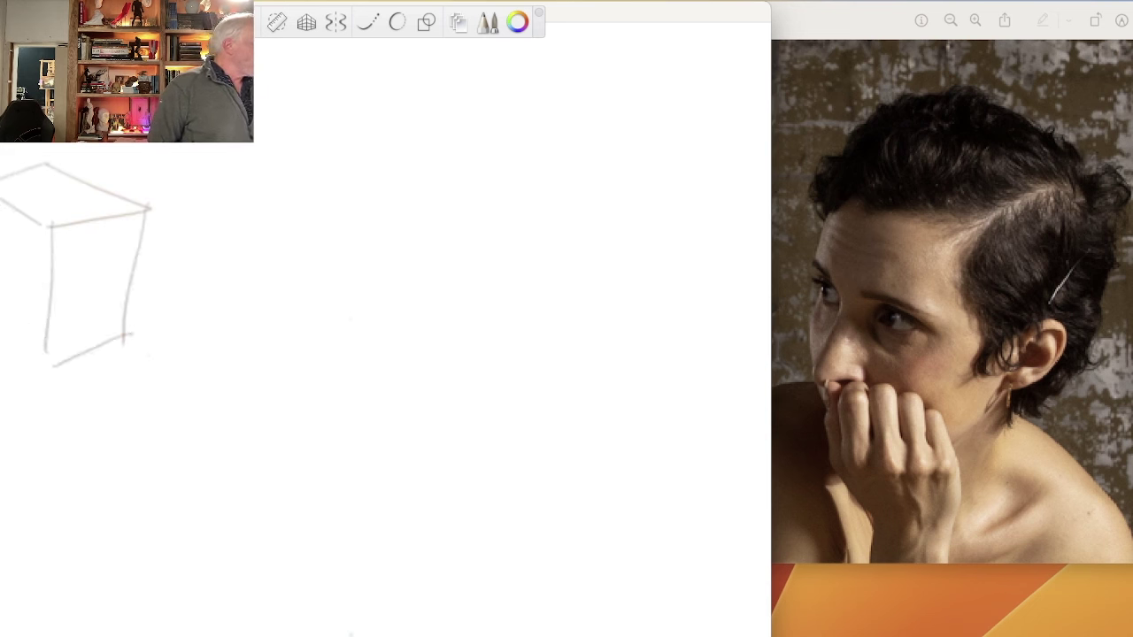
pyautogui.moveTo(2, 318); pyautogui.dragTo(52, 365)
pyautogui.moveTo(50, 223); pyautogui.dragTo(48, 353)
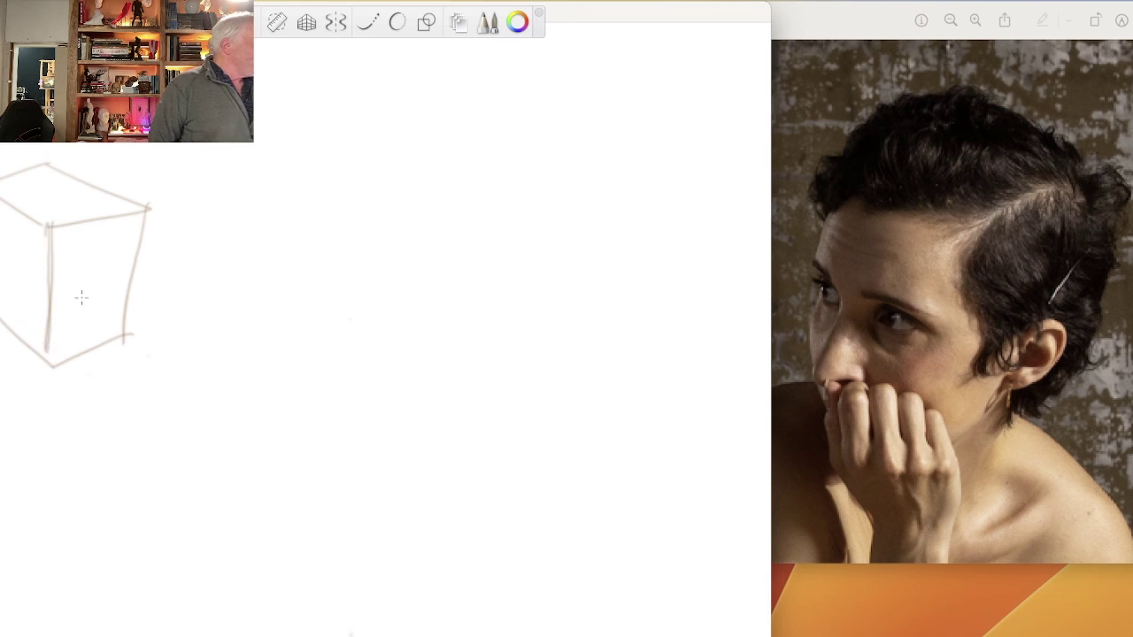
# Add a vertical centre line and a horizontal eye line to the box's front face, continuing the centre line over the top.
pyautogui.moveTo(106, 213)
pyautogui.mouseDown()
pyautogui.moveTo(86, 368)
pyautogui.moveTo(89, 354)
pyautogui.mouseUp()
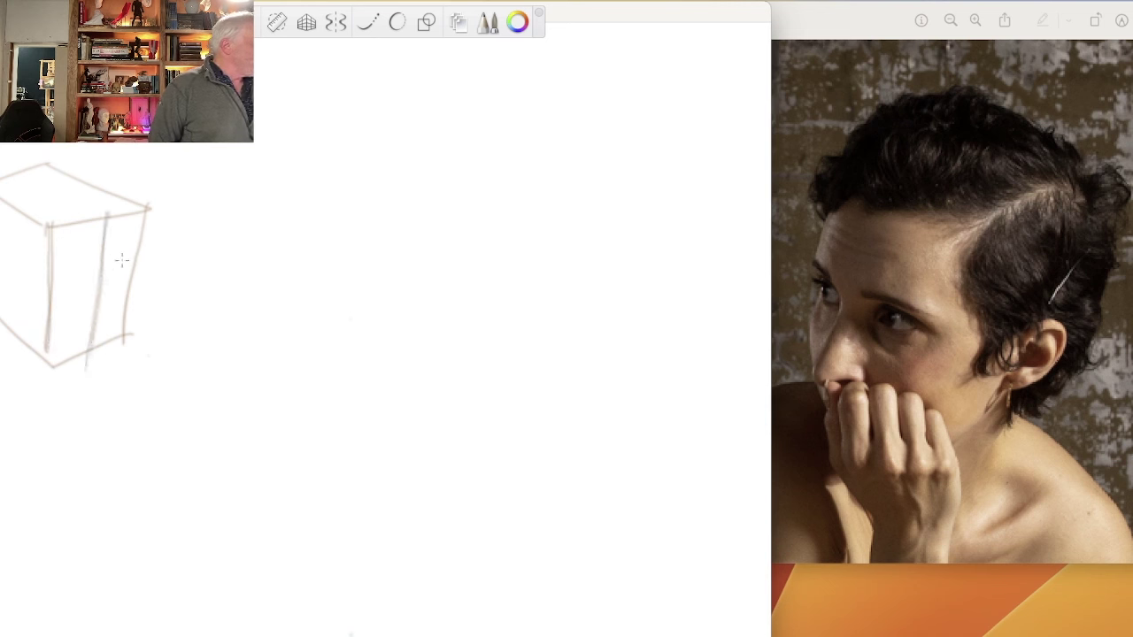
pyautogui.moveTo(122, 260); pyautogui.dragTo(53, 276)
pyautogui.moveTo(107, 240); pyautogui.dragTo(102, 268)
pyautogui.moveTo(32, 177)
pyautogui.mouseDown()
pyautogui.moveTo(100, 220)
pyautogui.moveTo(21, 171)
pyautogui.moveTo(115, 228)
pyautogui.moveTo(18, 165)
pyautogui.moveTo(110, 229)
pyautogui.moveTo(104, 222)
pyautogui.moveTo(88, 361)
pyautogui.mouseUp()
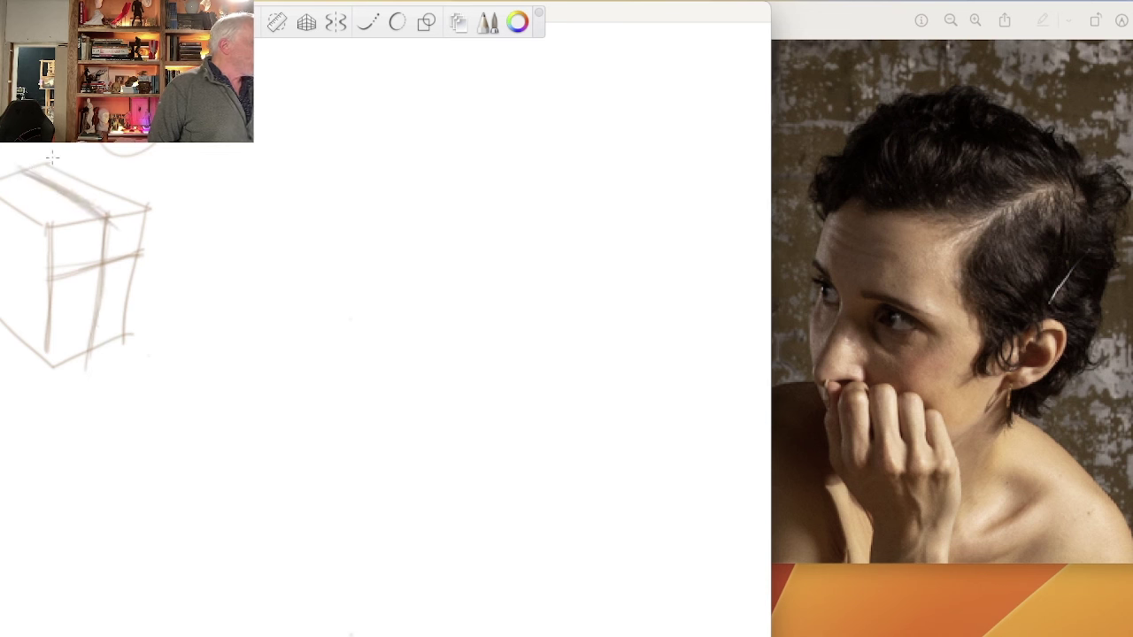
# Wrap the eye line around the box's side face, mark an ear circle there, and darken the eye line and centre line.
pyautogui.moveTo(21, 142); pyautogui.dragTo(60, 143)
pyautogui.moveTo(144, 252); pyautogui.dragTo(57, 279)
pyautogui.moveTo(145, 250)
pyautogui.mouseDown()
pyautogui.moveTo(54, 282)
pyautogui.moveTo(1, 241)
pyautogui.moveTo(55, 281)
pyautogui.moveTo(3, 247)
pyautogui.moveTo(4, 284)
pyautogui.mouseUp()
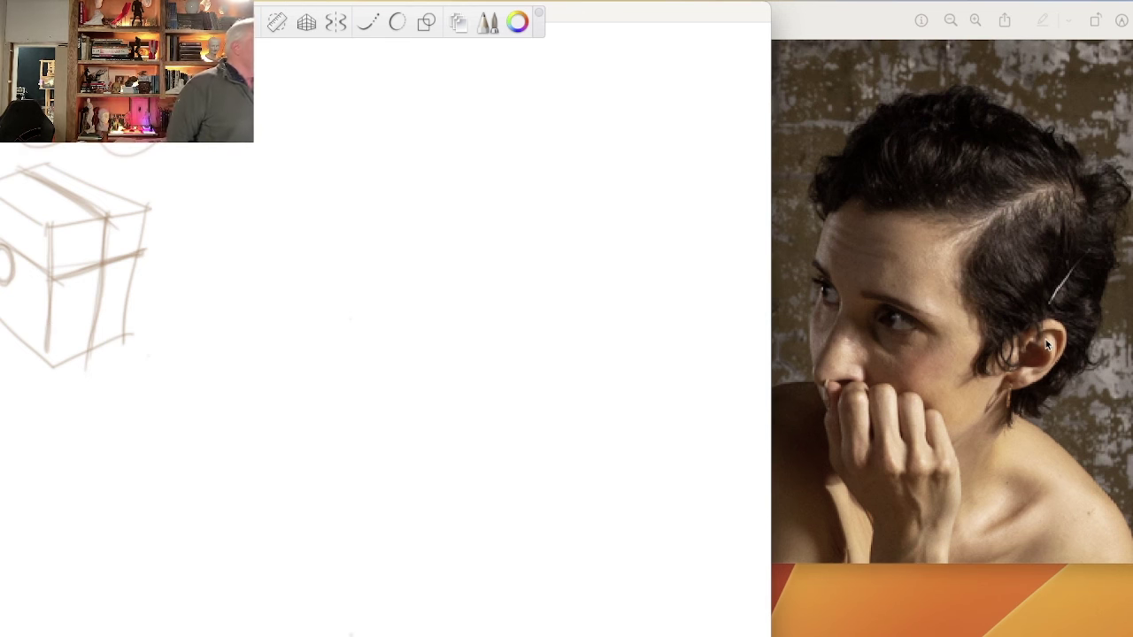
pyautogui.moveTo(2, 237)
pyautogui.mouseDown()
pyautogui.moveTo(62, 282)
pyautogui.moveTo(54, 319)
pyautogui.mouseUp()
pyautogui.moveTo(110, 221); pyautogui.dragTo(94, 383)
pyautogui.moveTo(141, 251)
pyautogui.mouseDown()
pyautogui.moveTo(60, 283)
pyautogui.moveTo(2, 243)
pyautogui.mouseUp()
pyautogui.moveTo(108, 217); pyautogui.dragTo(7, 165)
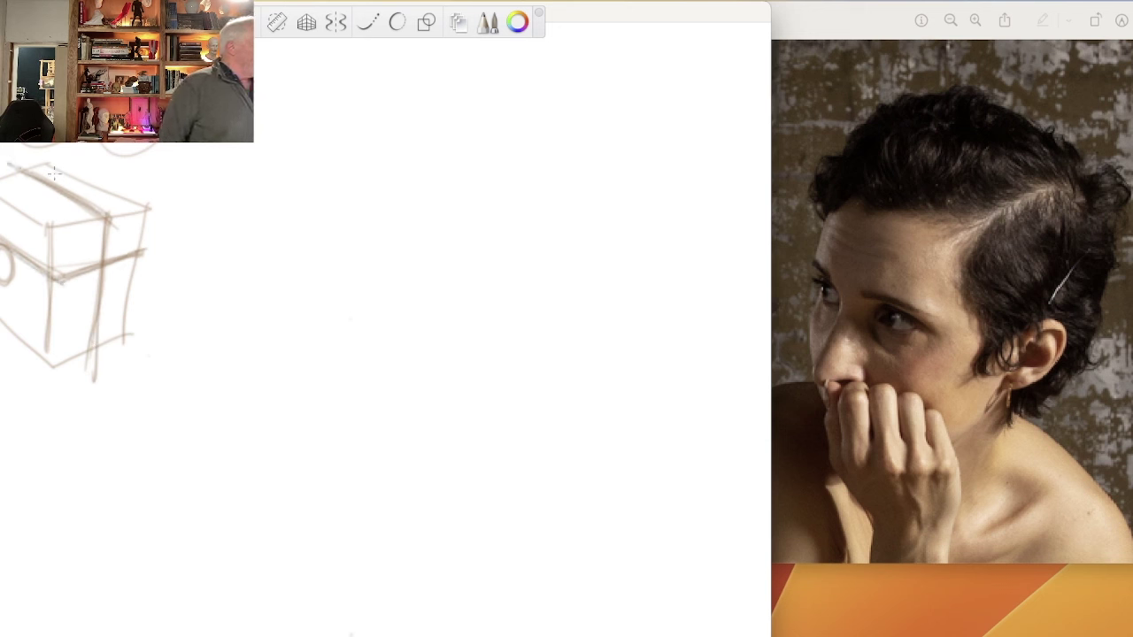
# Draw the front face of a second box lower on the canvas and number the first box's planes 1, 2 and 3.
pyautogui.moveTo(329, 382)
pyautogui.mouseDown()
pyautogui.moveTo(243, 419)
pyautogui.moveTo(250, 564)
pyautogui.mouseUp()
pyautogui.moveTo(333, 383)
pyautogui.mouseDown()
pyautogui.moveTo(322, 522)
pyautogui.moveTo(244, 565)
pyautogui.mouseUp()
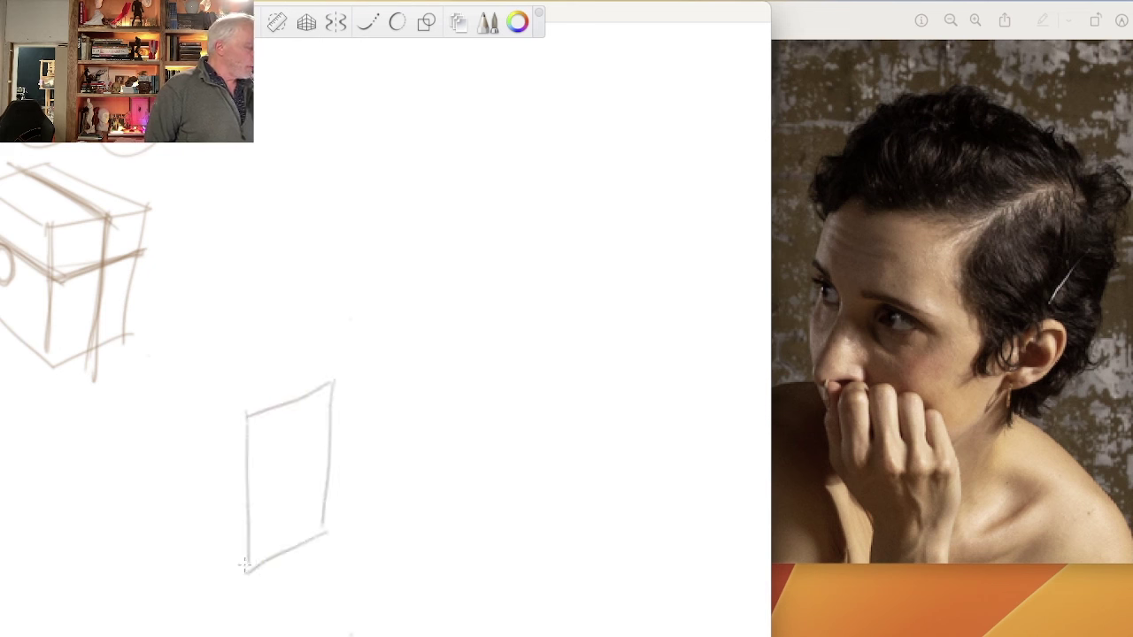
pyautogui.moveTo(84, 169); pyautogui.dragTo(83, 195)
pyautogui.moveTo(113, 241); pyautogui.dragTo(141, 254)
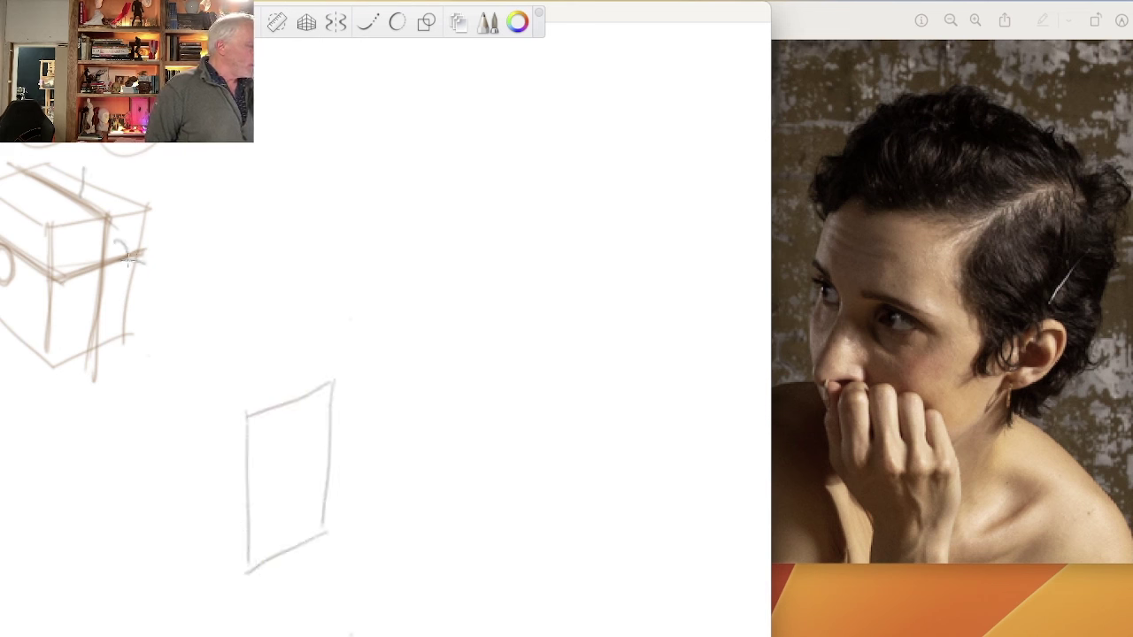
pyautogui.moveTo(11, 293)
pyautogui.mouseDown()
pyautogui.moveTo(25, 303)
pyautogui.moveTo(9, 315)
pyautogui.mouseUp()
# Add the side face of the second box and label its front plane 2 and side plane 3.
pyautogui.moveTo(240, 414)
pyautogui.mouseDown()
pyautogui.moveTo(149, 370)
pyautogui.moveTo(145, 509)
pyautogui.mouseUp()
pyautogui.moveTo(139, 512); pyautogui.dragTo(228, 563)
pyautogui.moveTo(274, 480)
pyautogui.mouseDown()
pyautogui.moveTo(283, 498)
pyautogui.moveTo(299, 497)
pyautogui.mouseUp()
pyautogui.moveTo(182, 485); pyautogui.dragTo(184, 508)
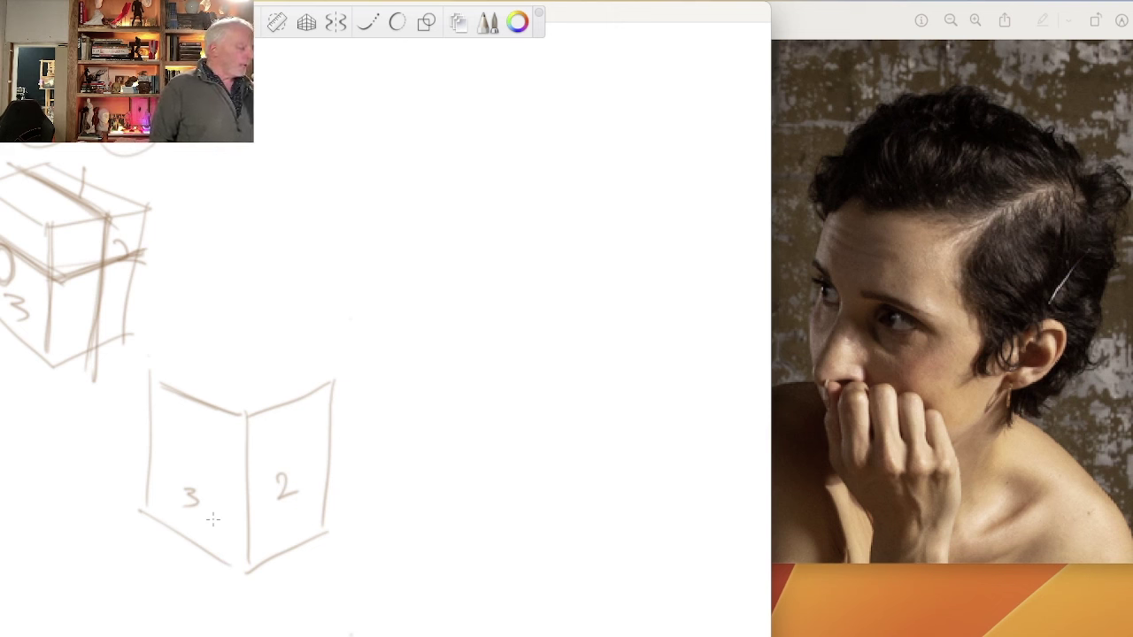
# Sketch receding top edges and an offset outer outline around the sides and base of the second box.
pyautogui.moveTo(332, 377); pyautogui.dragTo(306, 363)
pyautogui.moveTo(260, 347); pyautogui.dragTo(192, 316)
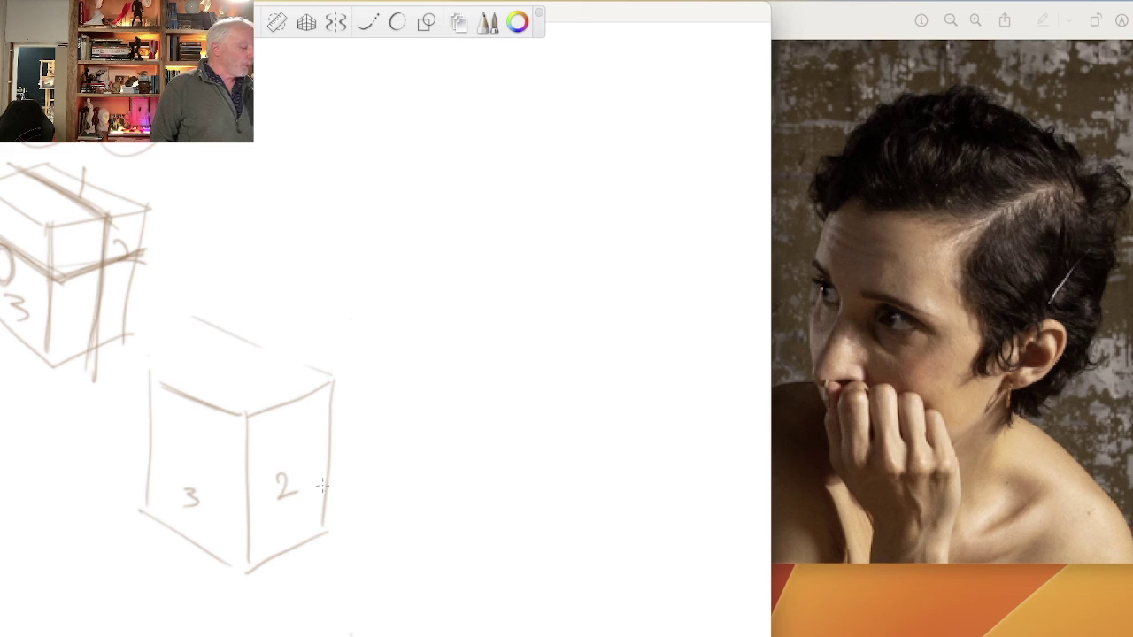
pyautogui.moveTo(333, 379)
pyautogui.mouseDown()
pyautogui.moveTo(359, 398)
pyautogui.moveTo(334, 543)
pyautogui.moveTo(346, 545)
pyautogui.moveTo(244, 620)
pyautogui.mouseUp()
pyautogui.moveTo(246, 572); pyautogui.dragTo(244, 619)
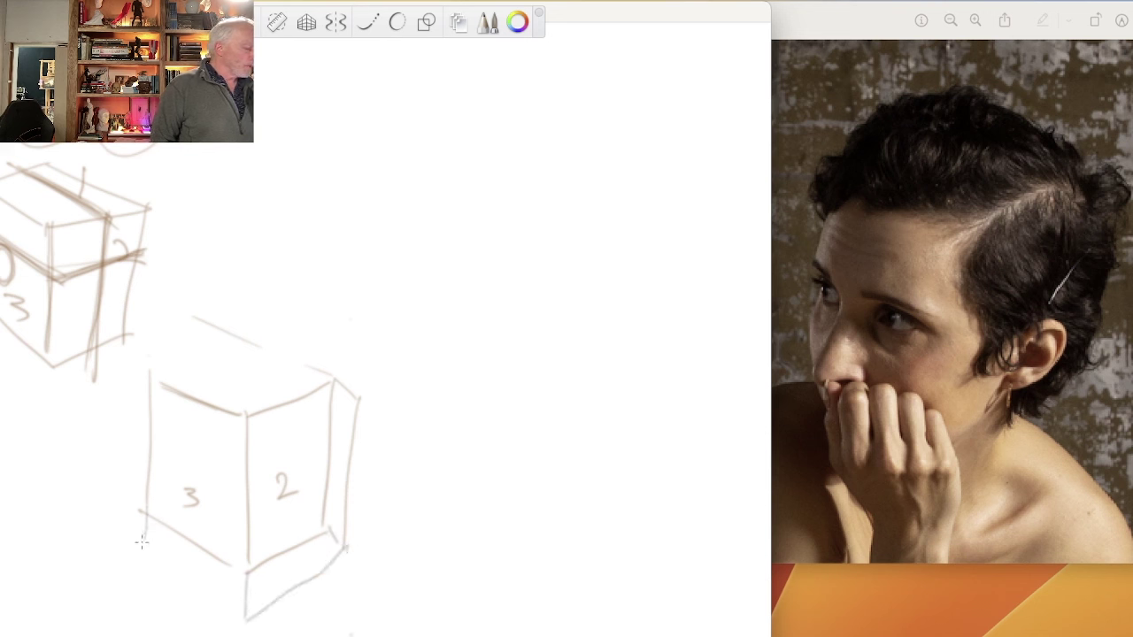
pyautogui.moveTo(142, 541); pyautogui.dragTo(244, 614)
pyautogui.moveTo(149, 375)
pyautogui.mouseDown()
pyautogui.moveTo(137, 538)
pyautogui.moveTo(157, 549)
pyautogui.mouseUp()
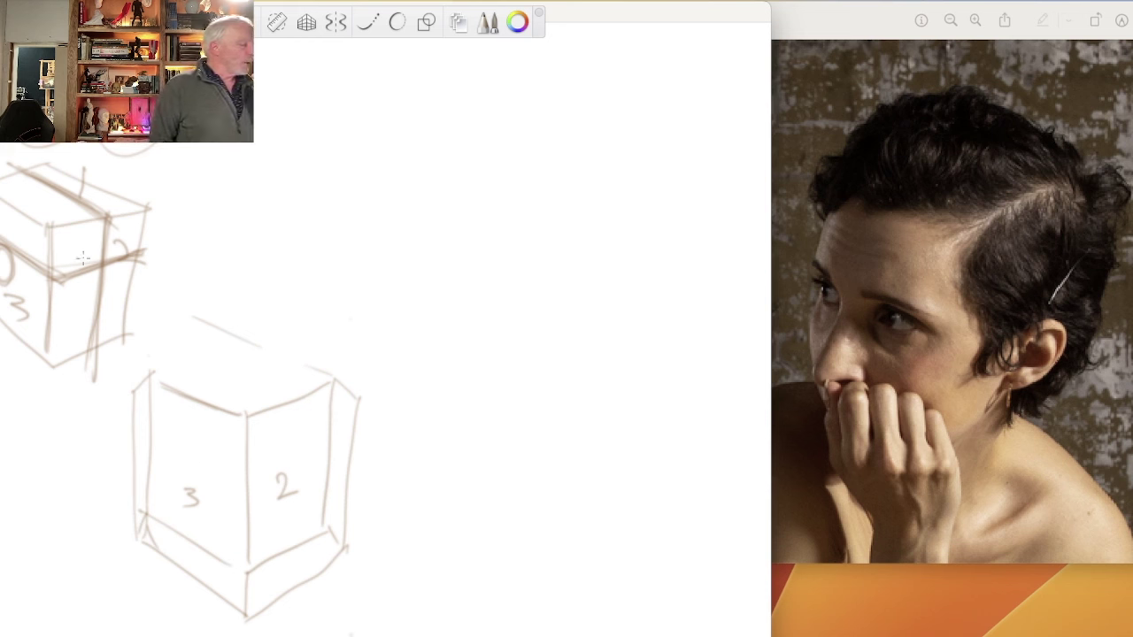
# Erase the box sketches and draw a small arrow toward the reference portrait.
pyautogui.moveTo(304, 357)
pyautogui.mouseDown()
pyautogui.moveTo(253, 408)
pyautogui.moveTo(319, 554)
pyautogui.moveTo(144, 539)
pyautogui.moveTo(75, 434)
pyautogui.moveTo(106, 342)
pyautogui.moveTo(97, 257)
pyautogui.moveTo(61, 189)
pyautogui.moveTo(13, 166)
pyautogui.mouseUp()
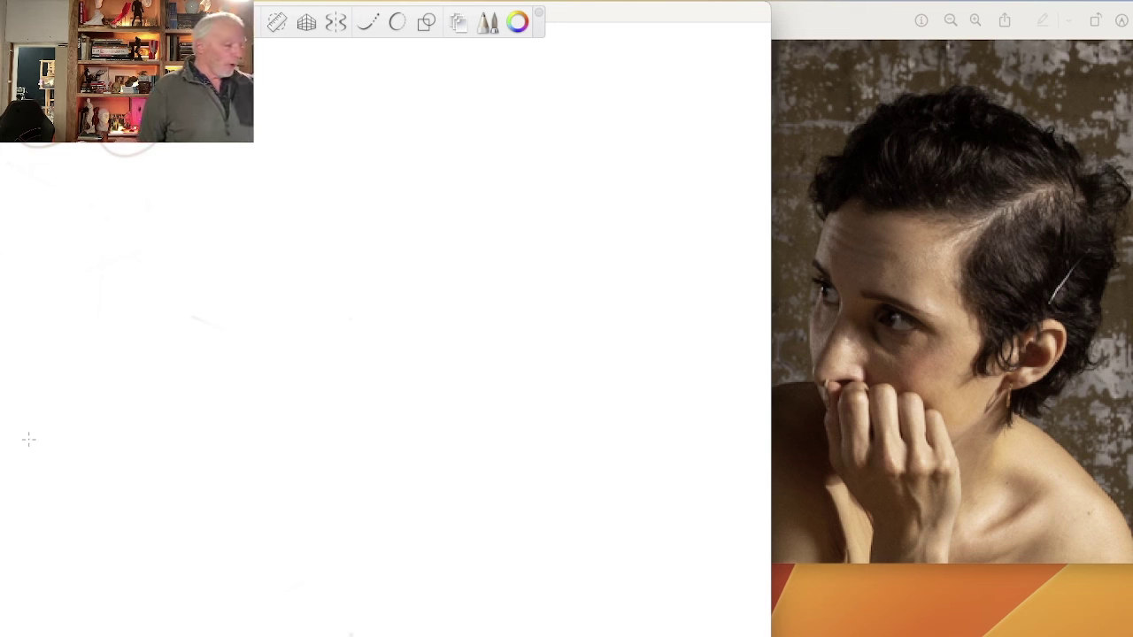
pyautogui.moveTo(653, 157)
pyautogui.mouseDown()
pyautogui.moveTo(710, 165)
pyautogui.moveTo(707, 154)
pyautogui.moveTo(722, 184)
pyautogui.mouseUp()
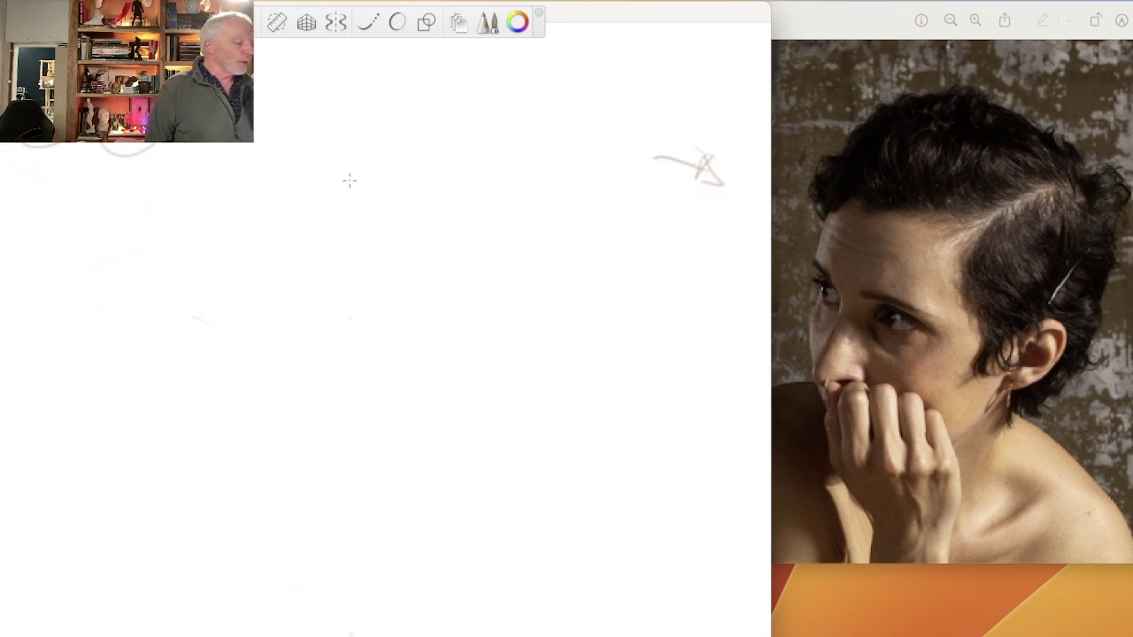
# Sketch the slanted upper contour of the head and the near-vertical front edge of the face down to the chin.
pyautogui.moveTo(464, 152); pyautogui.dragTo(313, 251)
pyautogui.moveTo(490, 137)
pyautogui.mouseDown()
pyautogui.moveTo(406, 182)
pyautogui.moveTo(307, 259)
pyautogui.moveTo(301, 302)
pyautogui.mouseUp()
pyautogui.moveTo(404, 186); pyautogui.dragTo(364, 219)
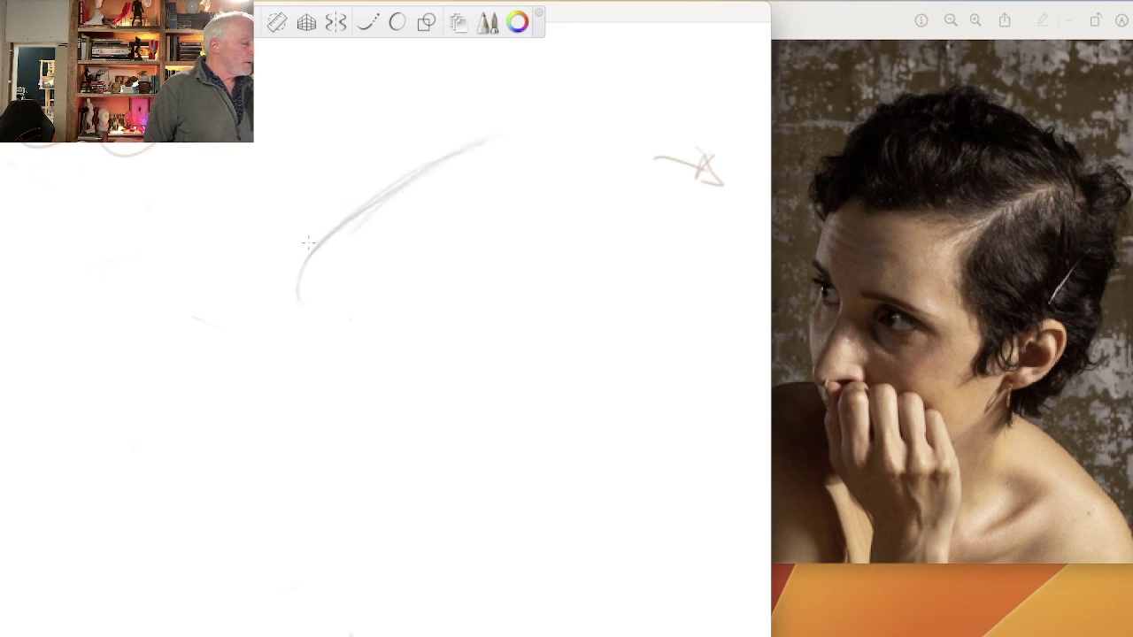
pyautogui.moveTo(306, 250)
pyautogui.mouseDown()
pyautogui.moveTo(301, 464)
pyautogui.moveTo(327, 510)
pyautogui.mouseUp()
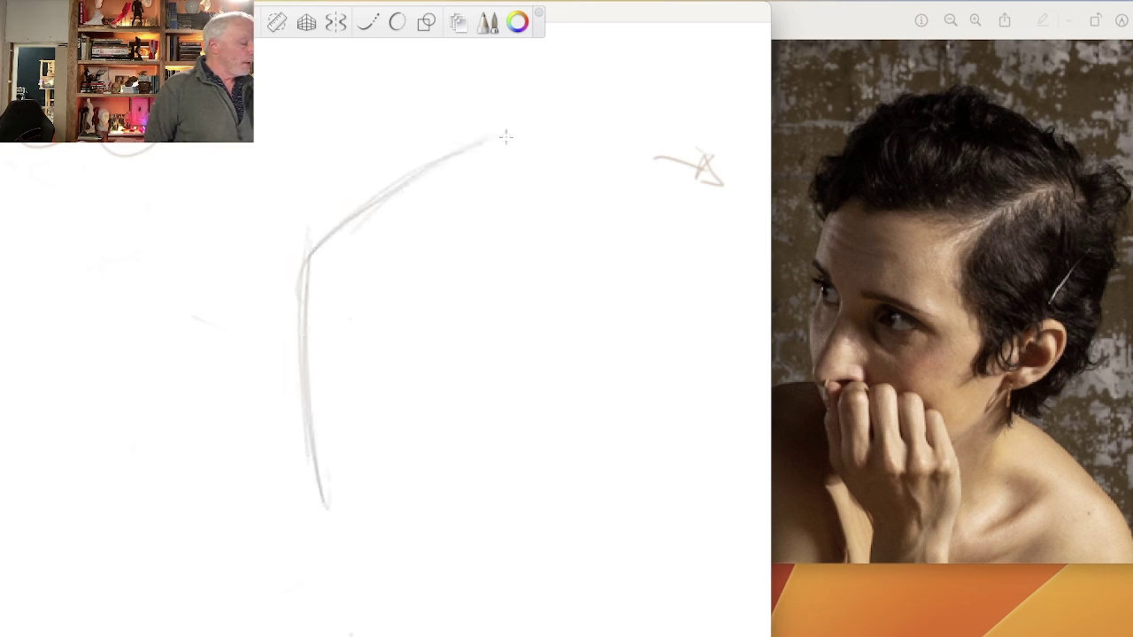
# Sketch the long curve from the top of the head down to the chin, building it with several light strokes.
pyautogui.moveTo(538, 131)
pyautogui.mouseDown()
pyautogui.moveTo(530, 310)
pyautogui.moveTo(373, 474)
pyautogui.mouseUp()
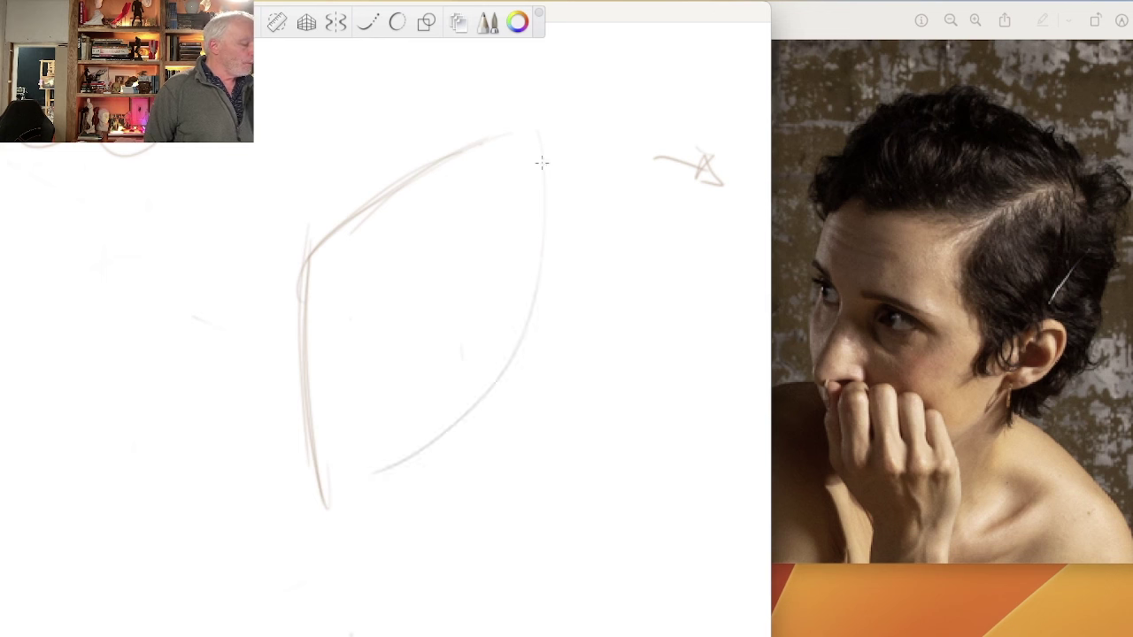
pyautogui.moveTo(536, 248); pyautogui.dragTo(332, 493)
pyautogui.moveTo(520, 341); pyautogui.dragTo(349, 482)
pyautogui.moveTo(525, 297)
pyautogui.mouseDown()
pyautogui.moveTo(416, 453)
pyautogui.moveTo(388, 466)
pyautogui.mouseUp()
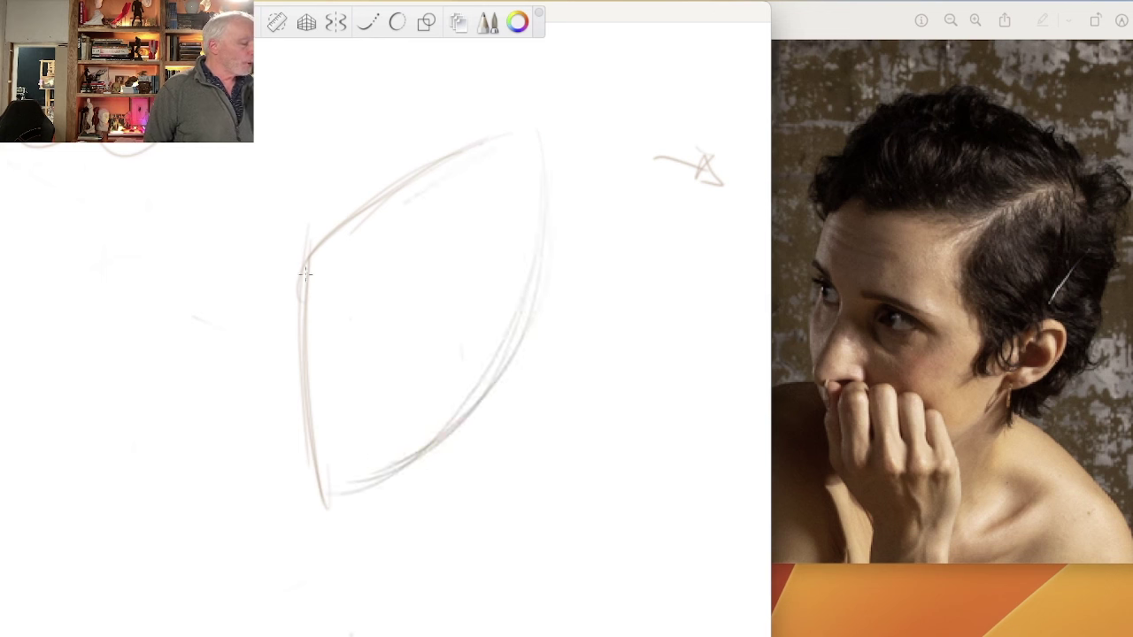
# Draw two parallel slanted feature guidelines and a vertical centre line on the face, then reinforce the two guidelines.
pyautogui.moveTo(329, 273)
pyautogui.mouseDown()
pyautogui.moveTo(401, 305)
pyautogui.moveTo(264, 249)
pyautogui.moveTo(386, 296)
pyautogui.mouseUp()
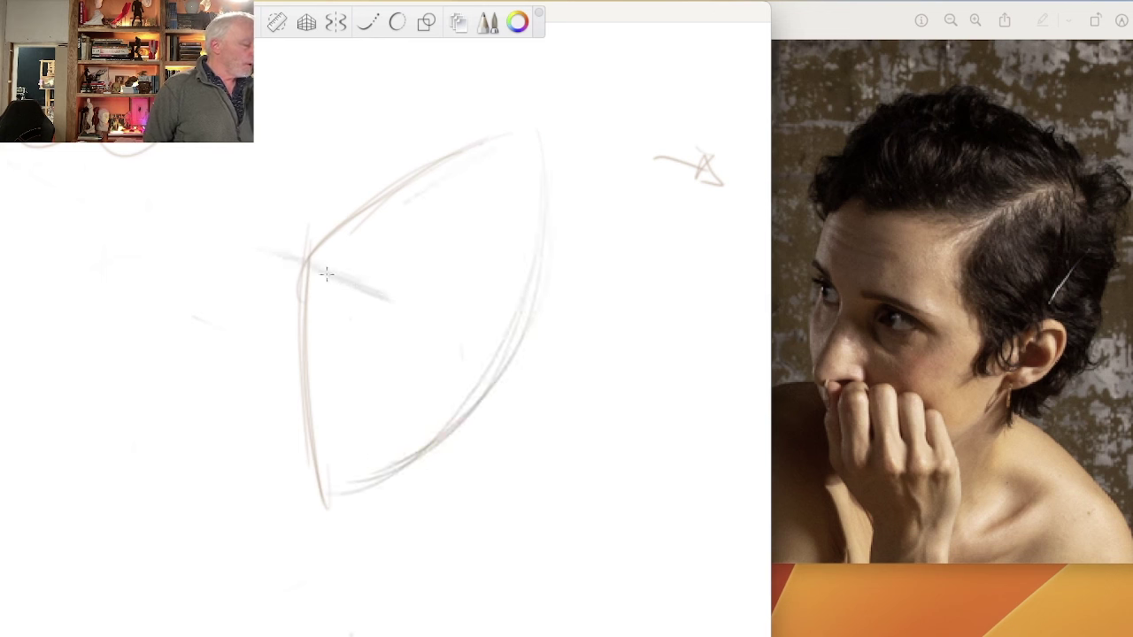
pyautogui.moveTo(276, 257); pyautogui.dragTo(389, 295)
pyautogui.moveTo(270, 320); pyautogui.dragTo(386, 364)
pyautogui.moveTo(255, 319); pyautogui.dragTo(360, 361)
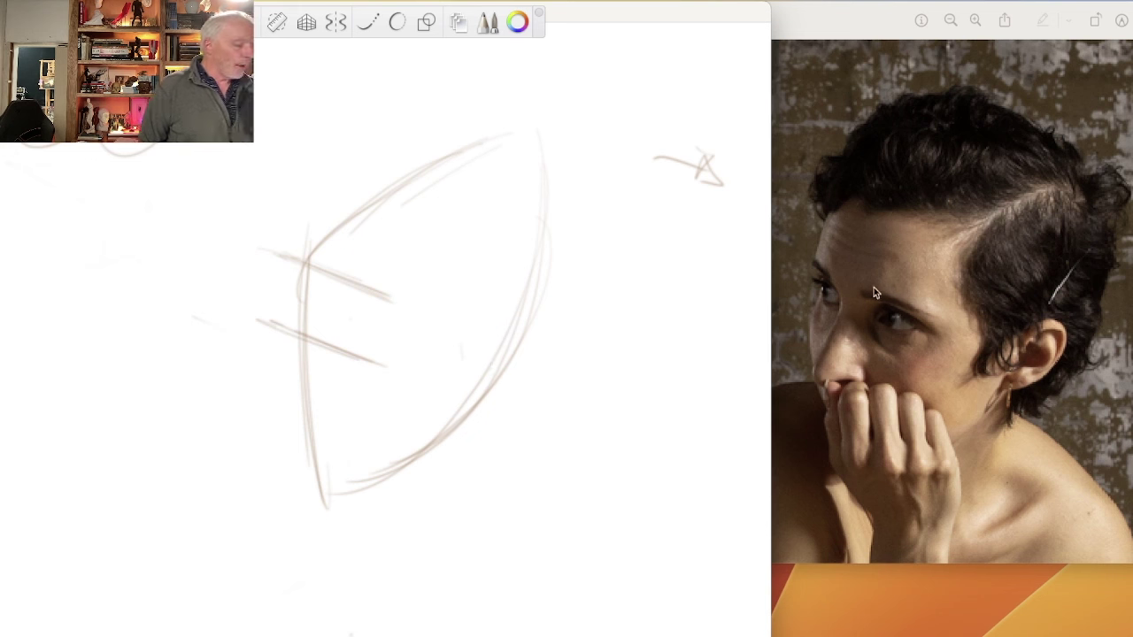
pyautogui.moveTo(336, 276)
pyautogui.mouseDown()
pyautogui.moveTo(326, 518)
pyautogui.moveTo(324, 496)
pyautogui.mouseUp()
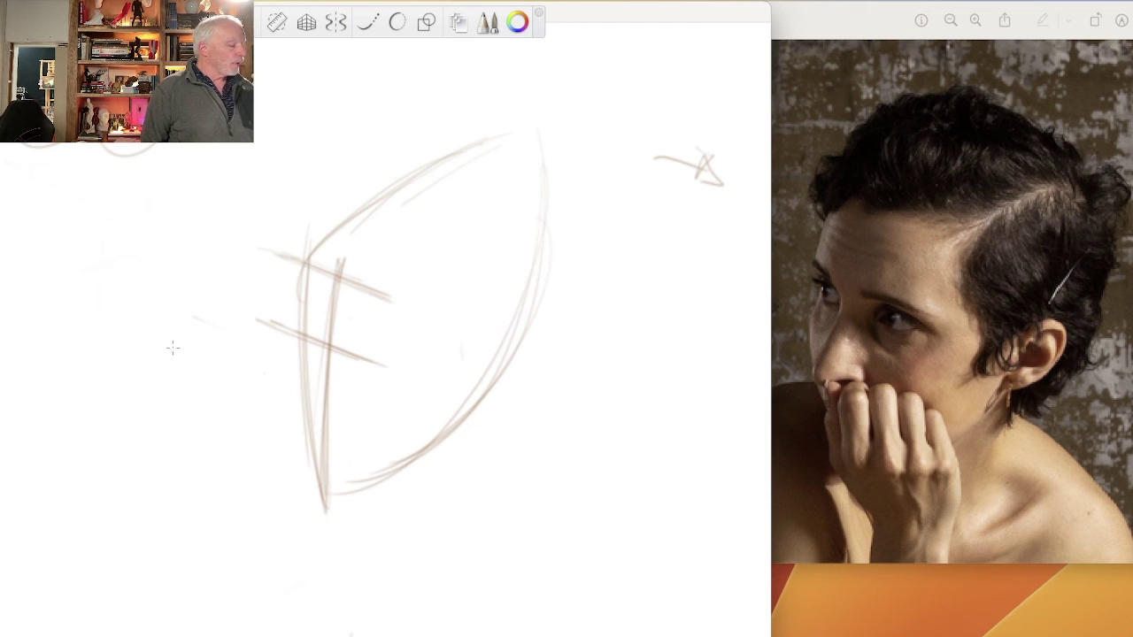
pyautogui.moveTo(301, 329)
pyautogui.mouseDown()
pyautogui.moveTo(391, 375)
pyautogui.moveTo(368, 357)
pyautogui.mouseUp()
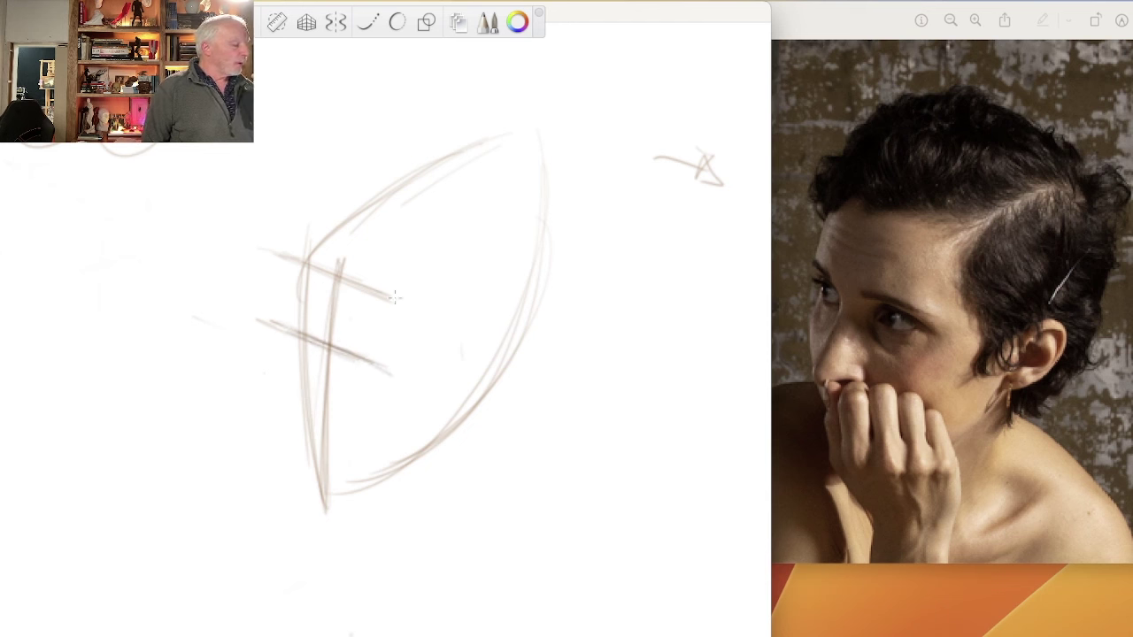
pyautogui.moveTo(309, 266); pyautogui.dragTo(401, 302)
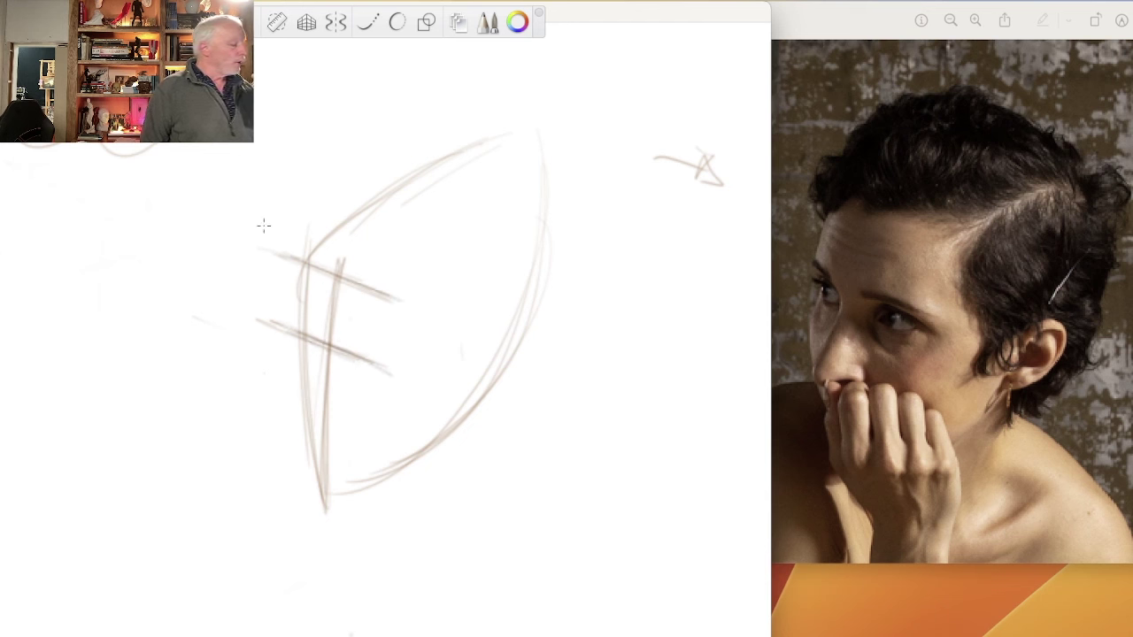
# Draw an upright cross beside the head and light horizontal reference lines through the upper guideline for comparing the tilt.
pyautogui.moveTo(28, 224); pyautogui.dragTo(161, 223)
pyautogui.moveTo(93, 156); pyautogui.dragTo(96, 440)
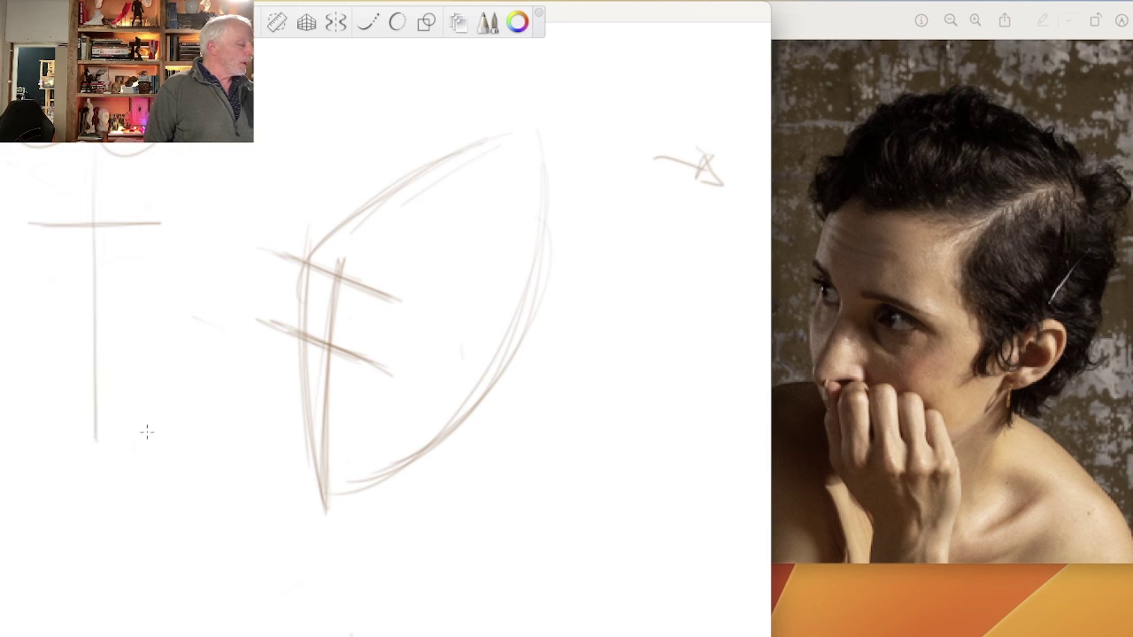
pyautogui.moveTo(207, 253)
pyautogui.mouseDown()
pyautogui.moveTo(457, 265)
pyautogui.moveTo(209, 263)
pyautogui.mouseUp()
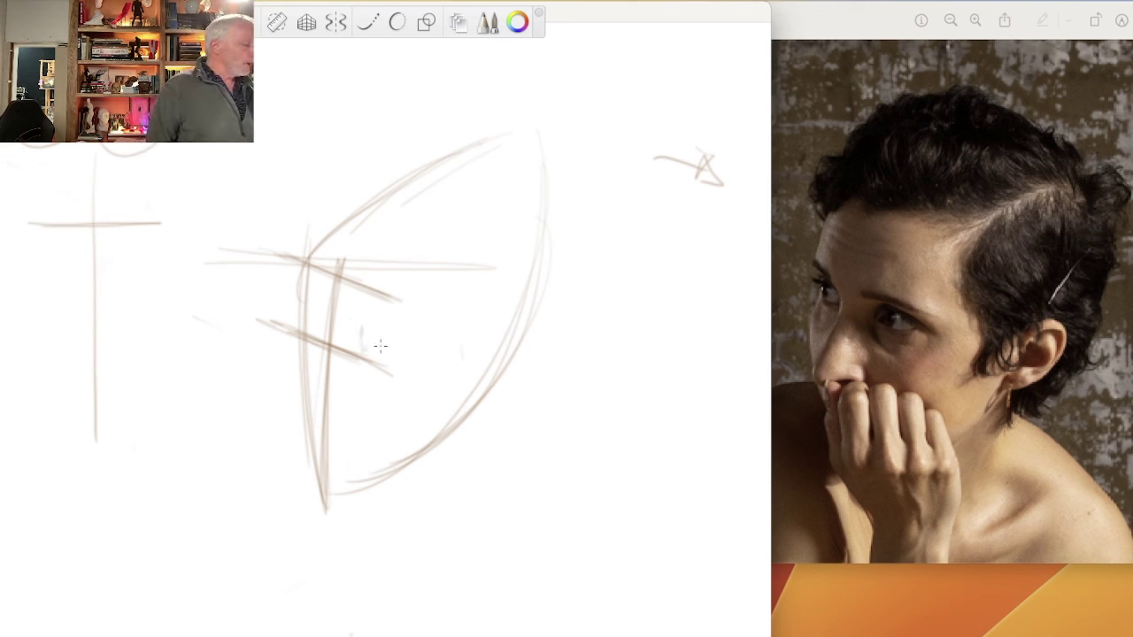
# Add a small looped curve below the lower guideline and a short diagonal nose line across the face's front edge.
pyautogui.moveTo(362, 350); pyautogui.dragTo(371, 396)
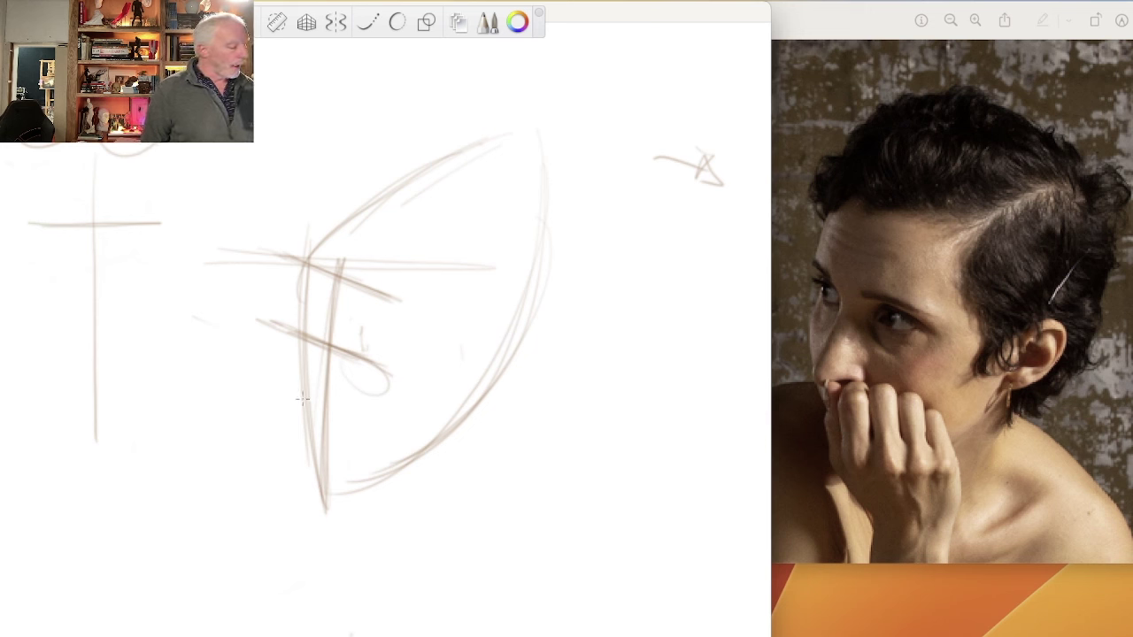
pyautogui.moveTo(327, 356); pyautogui.dragTo(289, 429)
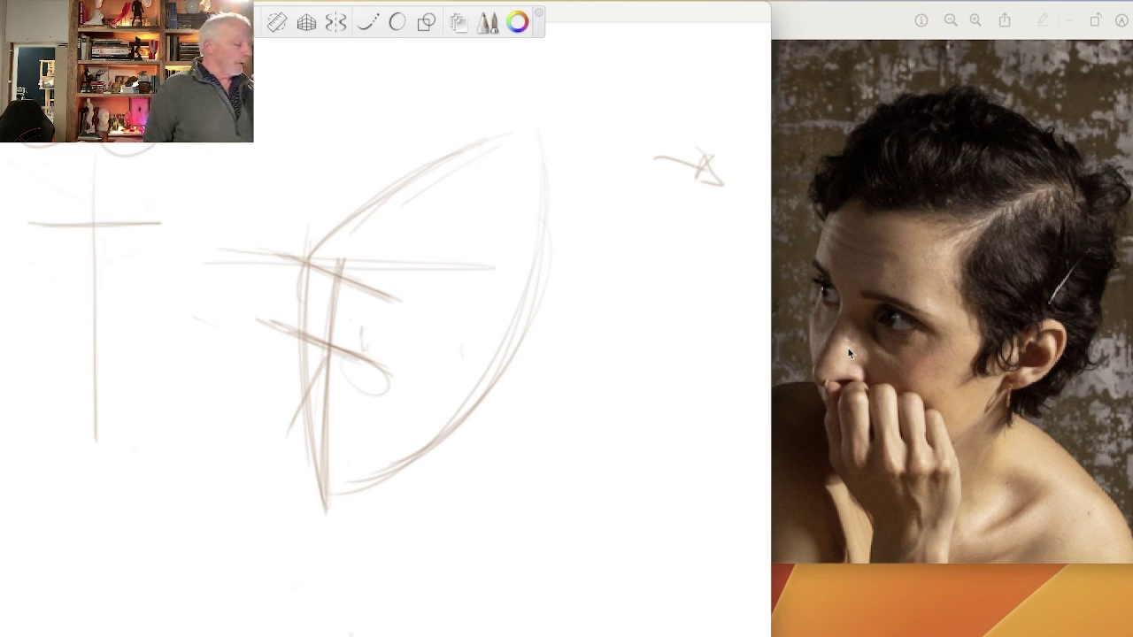
# Partly erase the face's centre line and redraw it shifted toward the jaw, restating the front edge down to the chin.
pyautogui.moveTo(334, 283); pyautogui.dragTo(342, 452)
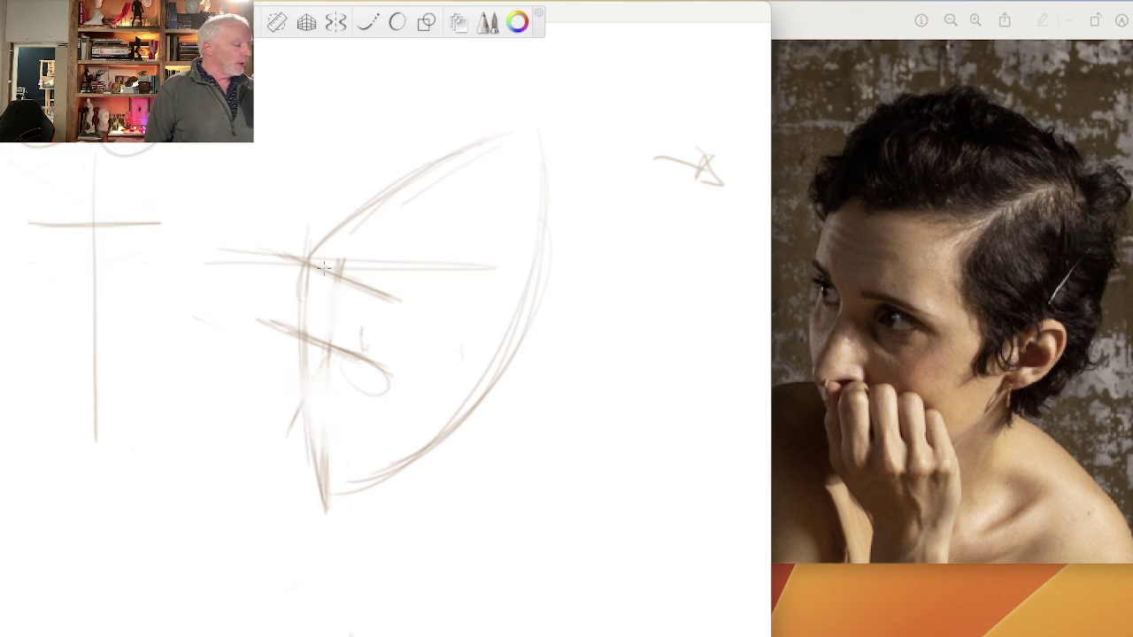
pyautogui.moveTo(333, 284)
pyautogui.mouseDown()
pyautogui.moveTo(336, 446)
pyautogui.moveTo(329, 437)
pyautogui.moveTo(345, 492)
pyautogui.mouseUp()
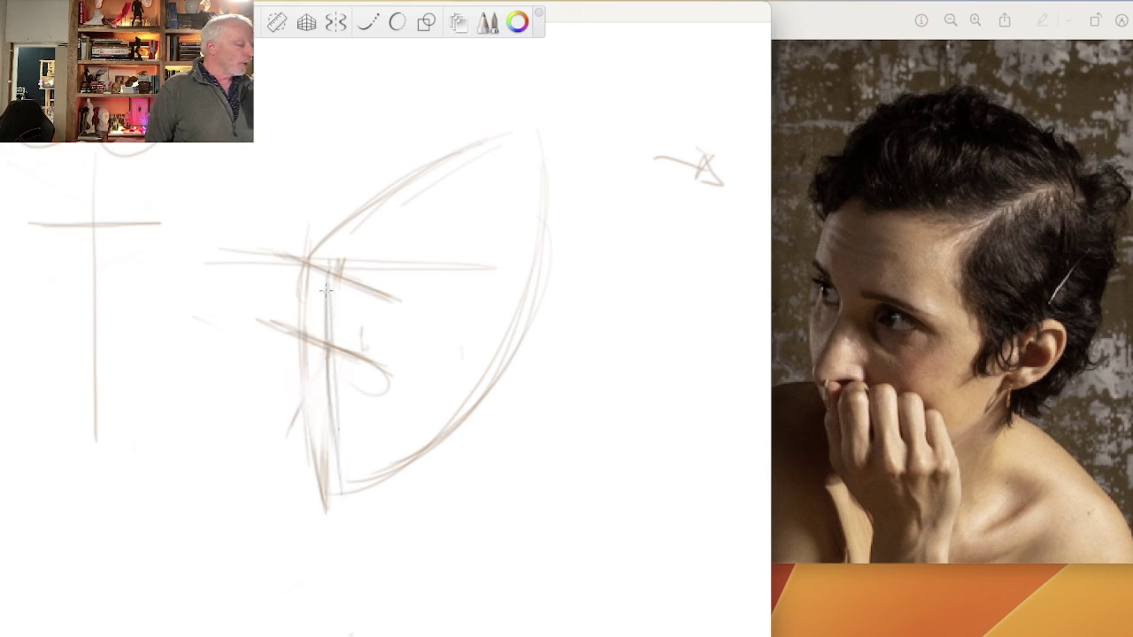
pyautogui.moveTo(336, 264); pyautogui.dragTo(336, 475)
pyautogui.moveTo(304, 255)
pyautogui.mouseDown()
pyautogui.moveTo(304, 347)
pyautogui.moveTo(333, 464)
pyautogui.mouseUp()
pyautogui.moveTo(304, 258)
pyautogui.mouseDown()
pyautogui.moveTo(304, 340)
pyautogui.moveTo(338, 492)
pyautogui.mouseUp()
pyautogui.moveTo(306, 298); pyautogui.dragTo(326, 453)
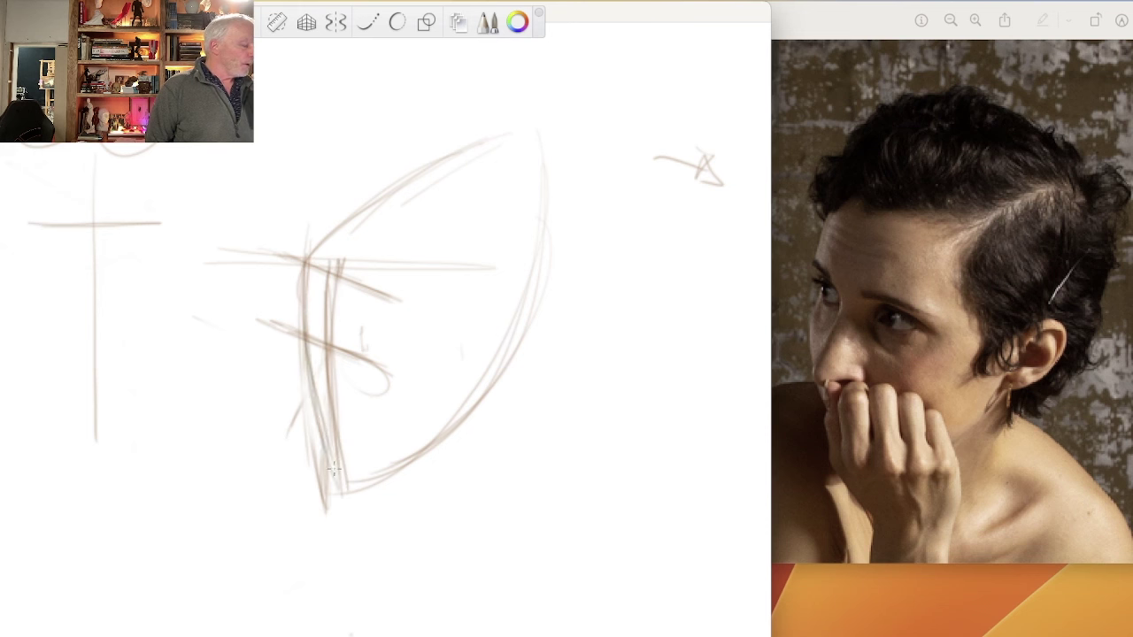
# Darken the lower slanted guideline and reshape the upper one so it angles at the centre line.
pyautogui.moveTo(298, 331); pyautogui.dragTo(398, 373)
pyautogui.moveTo(333, 349)
pyautogui.mouseDown()
pyautogui.moveTo(394, 371)
pyautogui.moveTo(285, 332)
pyautogui.moveTo(389, 364)
pyautogui.mouseUp()
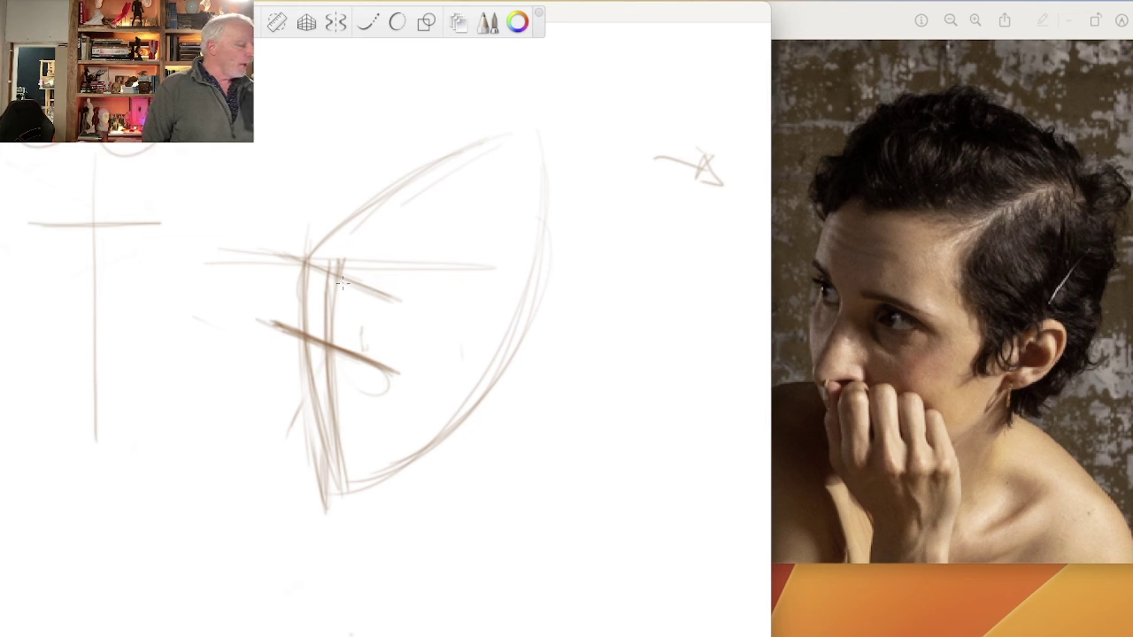
pyautogui.moveTo(330, 290)
pyautogui.mouseDown()
pyautogui.moveTo(358, 286)
pyautogui.moveTo(314, 263)
pyautogui.moveTo(386, 296)
pyautogui.mouseUp()
pyautogui.moveTo(297, 255); pyautogui.dragTo(378, 292)
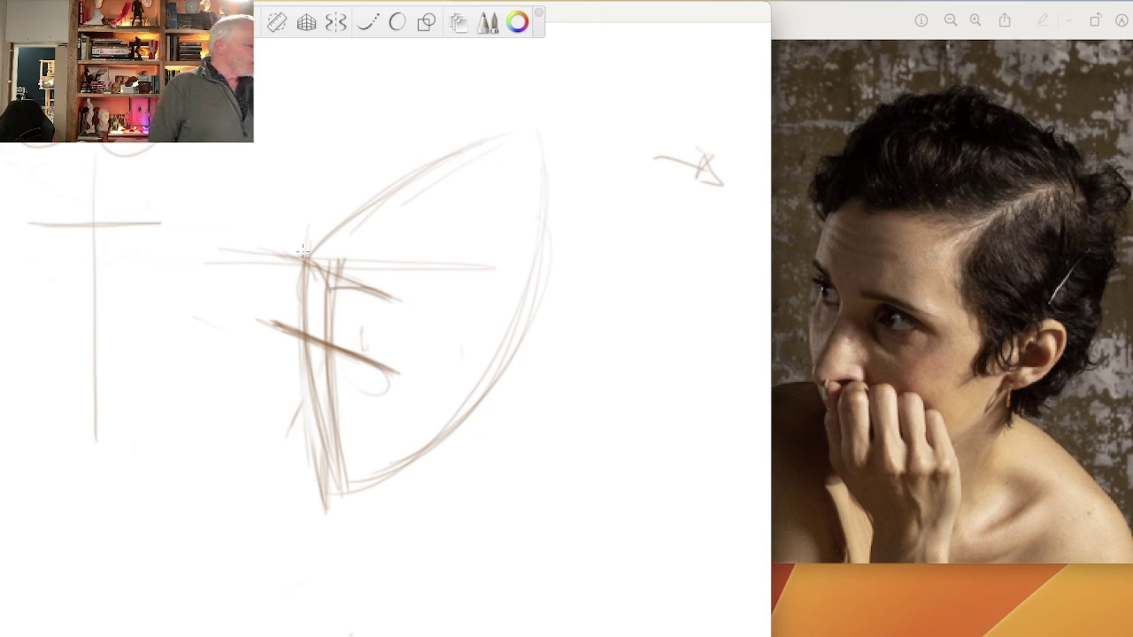
pyautogui.moveTo(329, 286)
pyautogui.mouseDown()
pyautogui.moveTo(398, 301)
pyautogui.moveTo(310, 258)
pyautogui.mouseUp()
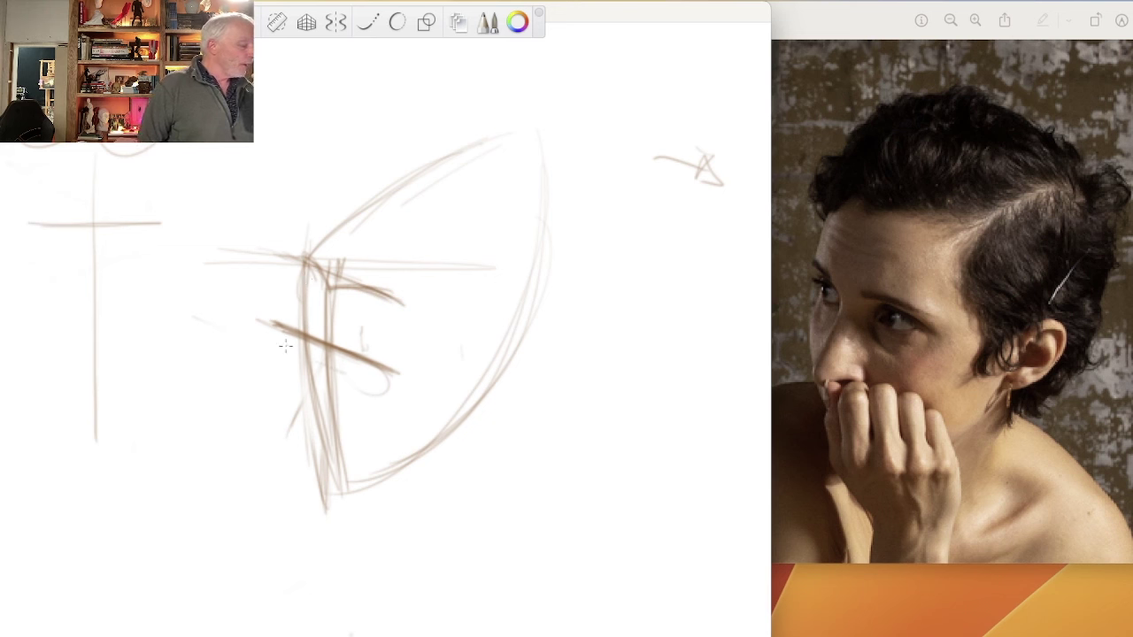
# Mark short slanted lines down the lower face for the nose, mouth and chin, and sketch the nose wedge.
pyautogui.moveTo(285, 345); pyautogui.dragTo(383, 404)
pyautogui.moveTo(302, 403)
pyautogui.mouseDown()
pyautogui.moveTo(328, 412)
pyautogui.moveTo(356, 480)
pyautogui.mouseUp()
pyautogui.moveTo(306, 432); pyautogui.dragTo(342, 448)
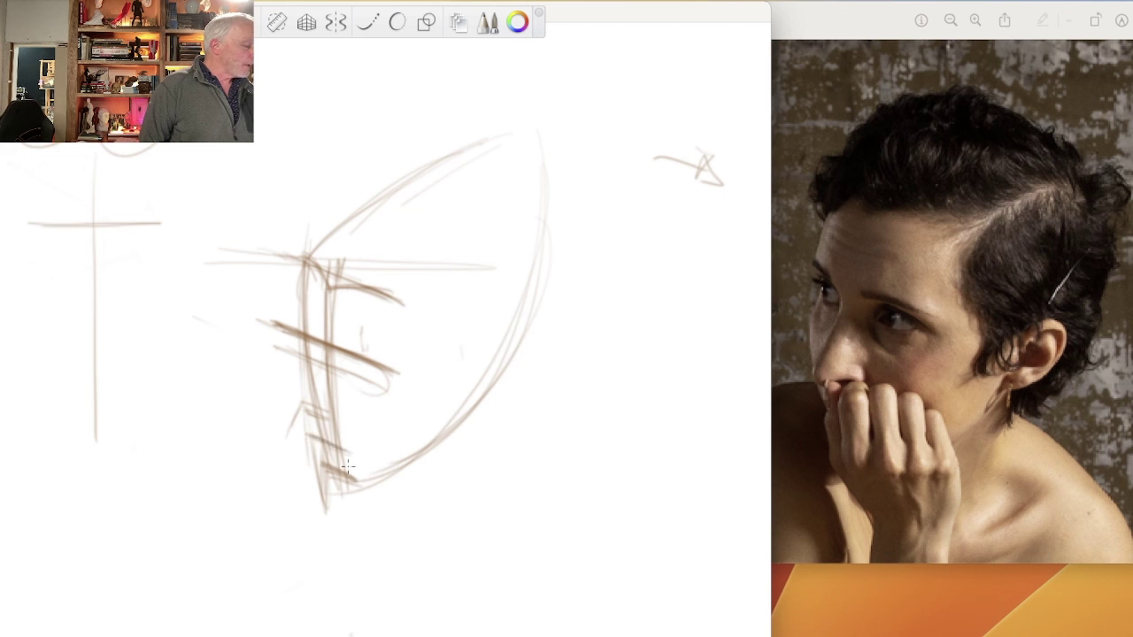
pyautogui.moveTo(321, 362)
pyautogui.mouseDown()
pyautogui.moveTo(301, 411)
pyautogui.moveTo(329, 422)
pyautogui.mouseUp()
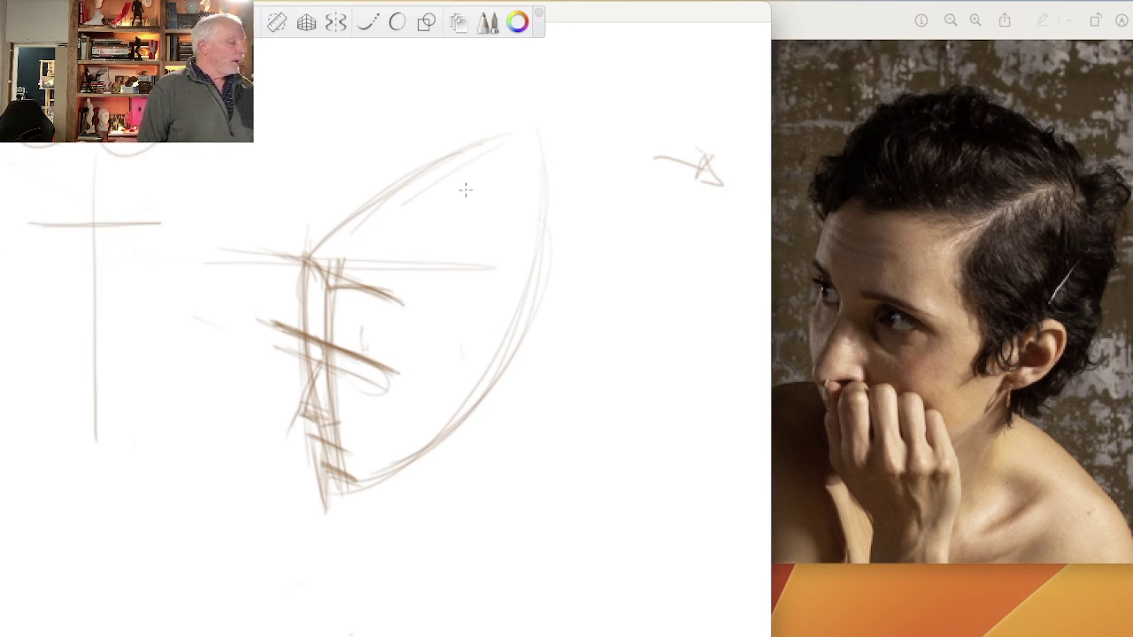
# Sketch curved lines sweeping from the forehead corner toward the crown, with a shorter arc behind them for the side plane's upper edge.
pyautogui.moveTo(465, 185); pyautogui.dragTo(343, 263)
pyautogui.moveTo(494, 174)
pyautogui.mouseDown()
pyautogui.moveTo(377, 233)
pyautogui.moveTo(344, 265)
pyautogui.mouseUp()
pyautogui.moveTo(461, 202)
pyautogui.mouseDown()
pyautogui.moveTo(338, 264)
pyautogui.moveTo(308, 264)
pyautogui.mouseUp()
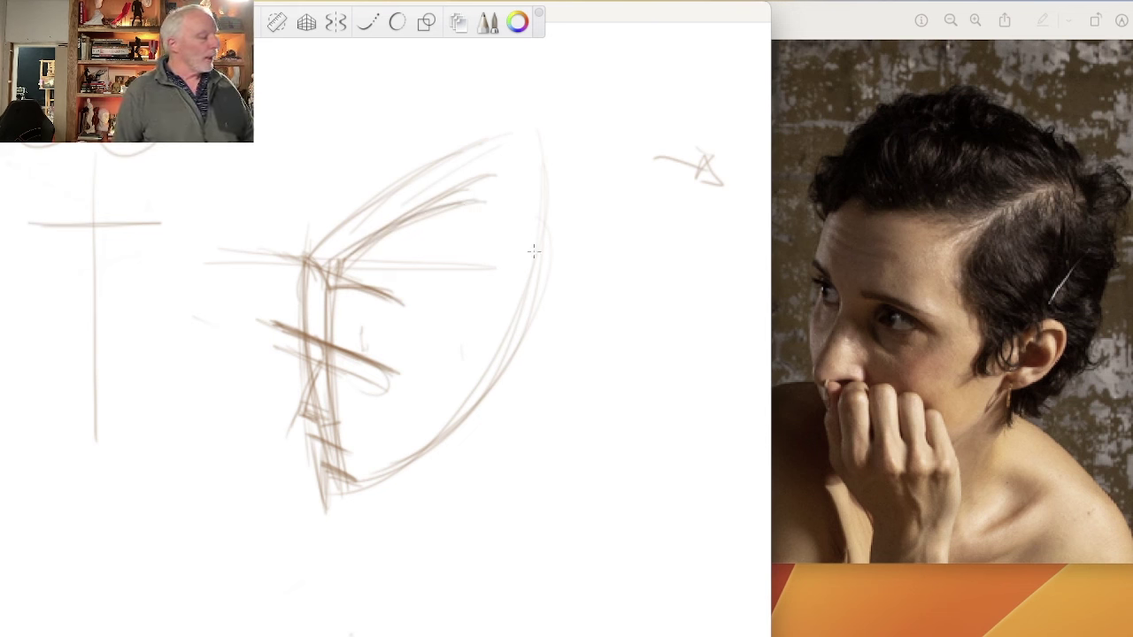
pyautogui.moveTo(492, 227); pyautogui.dragTo(432, 267)
pyautogui.moveTo(512, 221)
pyautogui.mouseDown()
pyautogui.moveTo(436, 263)
pyautogui.moveTo(423, 283)
pyautogui.mouseUp()
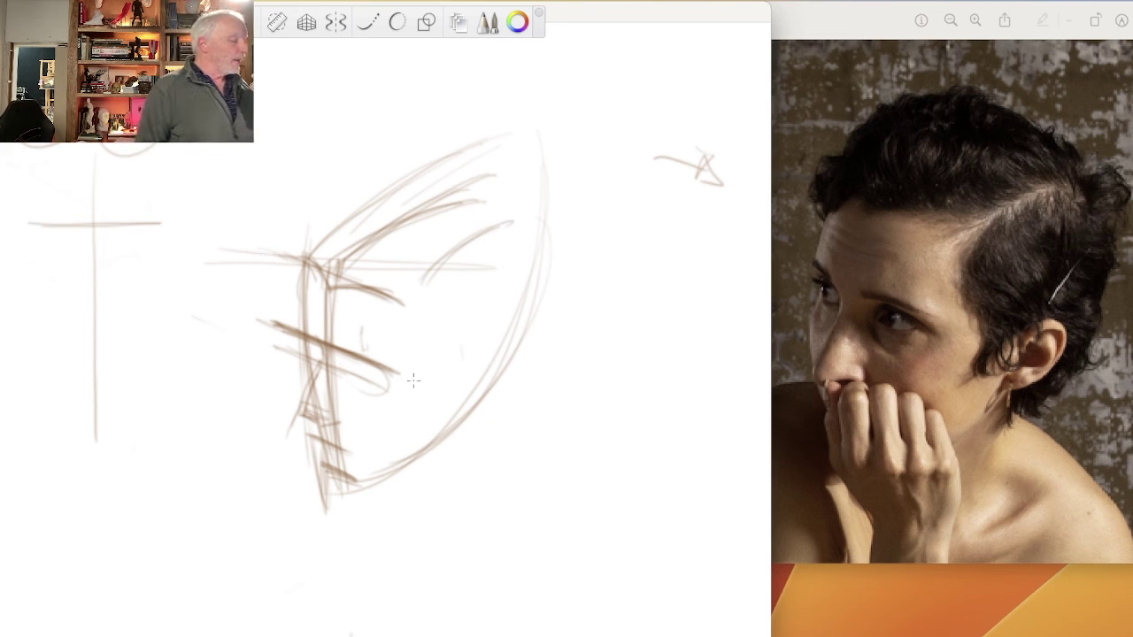
# Restate the head's top plane from the forehead to the crown and draw long diagonal guidelines sloping across its back corner.
pyautogui.moveTo(511, 194)
pyautogui.mouseDown()
pyautogui.moveTo(384, 237)
pyautogui.moveTo(484, 200)
pyautogui.moveTo(529, 213)
pyautogui.mouseUp()
pyautogui.moveTo(475, 173)
pyautogui.mouseDown()
pyautogui.moveTo(345, 232)
pyautogui.moveTo(478, 175)
pyautogui.mouseUp()
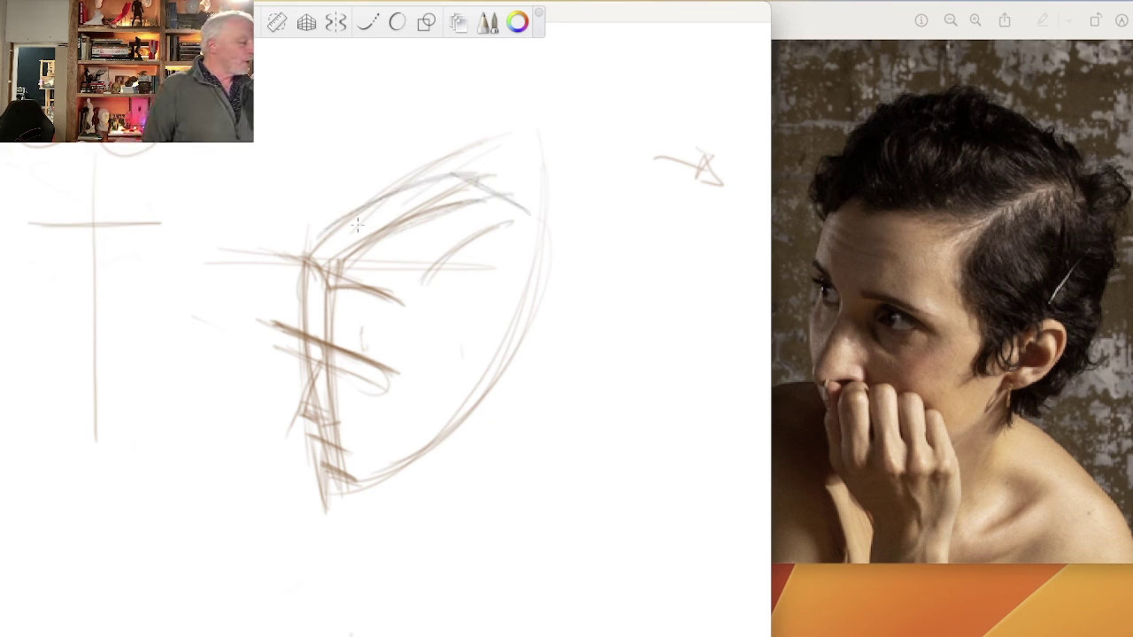
pyautogui.moveTo(313, 250); pyautogui.dragTo(478, 176)
pyautogui.moveTo(389, 191)
pyautogui.mouseDown()
pyautogui.moveTo(498, 181)
pyautogui.moveTo(536, 231)
pyautogui.mouseUp()
pyautogui.moveTo(481, 179); pyautogui.dragTo(531, 228)
pyautogui.moveTo(420, 114); pyautogui.dragTo(564, 266)
pyautogui.moveTo(368, 67); pyautogui.dragTo(605, 292)
pyautogui.moveTo(389, 87); pyautogui.dragTo(563, 267)
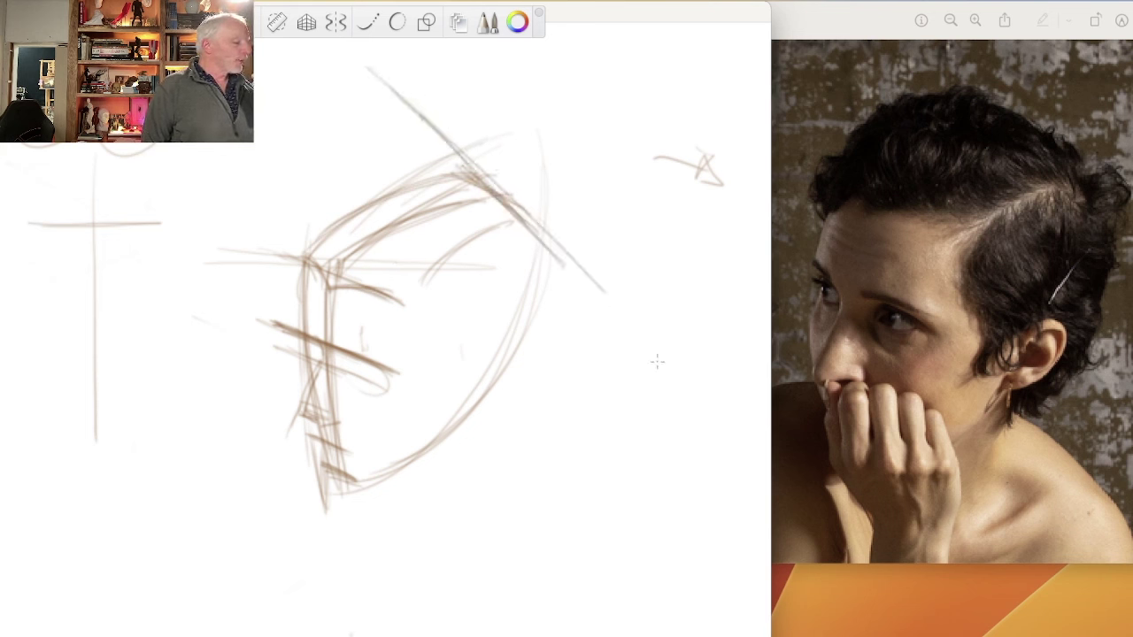
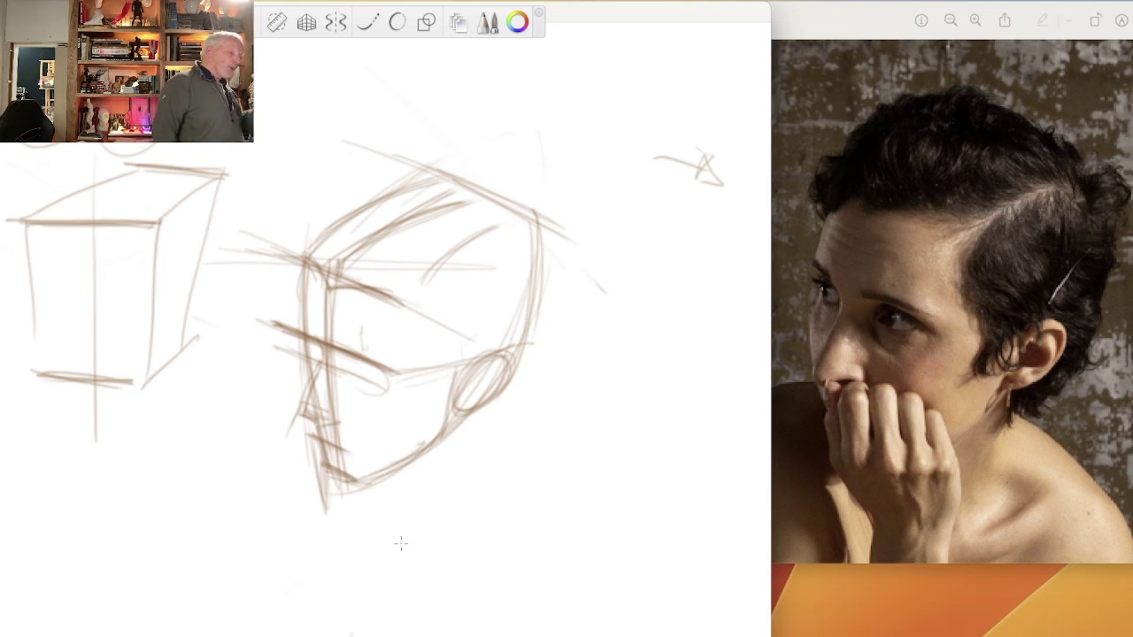
# Number the matching planes on the box and the head: 1 for front, 2 for side and 3 for top.
pyautogui.moveTo(64, 276); pyautogui.dragTo(65, 311)
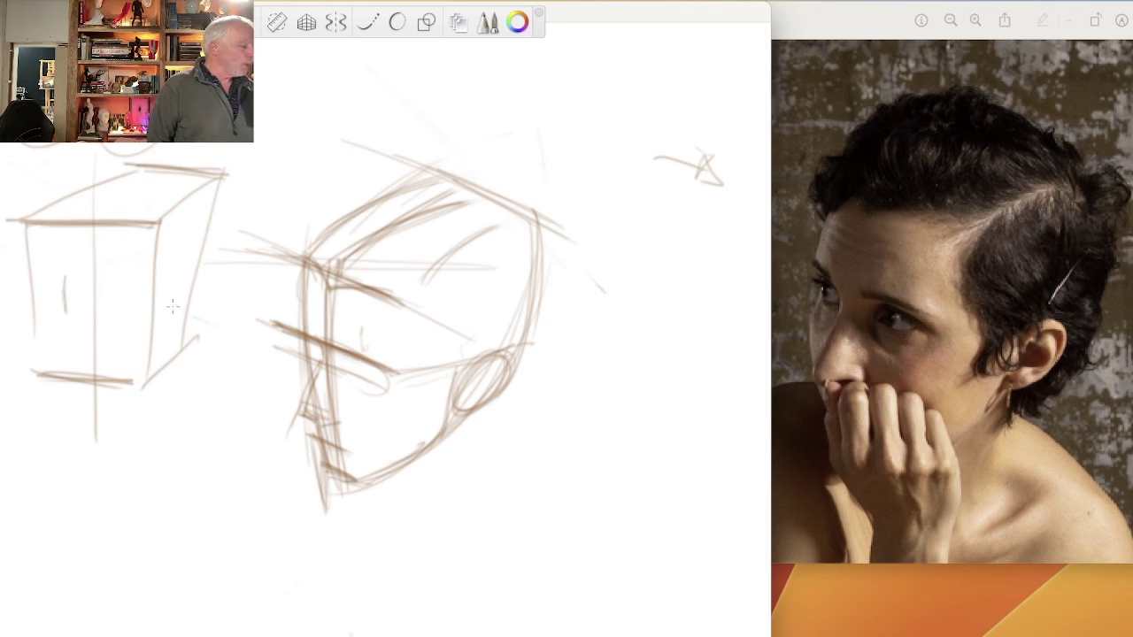
pyautogui.moveTo(347, 308); pyautogui.dragTo(349, 345)
pyautogui.moveTo(164, 275); pyautogui.dragTo(187, 281)
pyautogui.moveTo(420, 332); pyautogui.dragTo(445, 344)
pyautogui.moveTo(103, 195)
pyautogui.mouseDown()
pyautogui.moveTo(115, 202)
pyautogui.moveTo(108, 213)
pyautogui.mouseUp()
pyautogui.moveTo(402, 234)
pyautogui.mouseDown()
pyautogui.moveTo(430, 260)
pyautogui.moveTo(422, 249)
pyautogui.mouseUp()
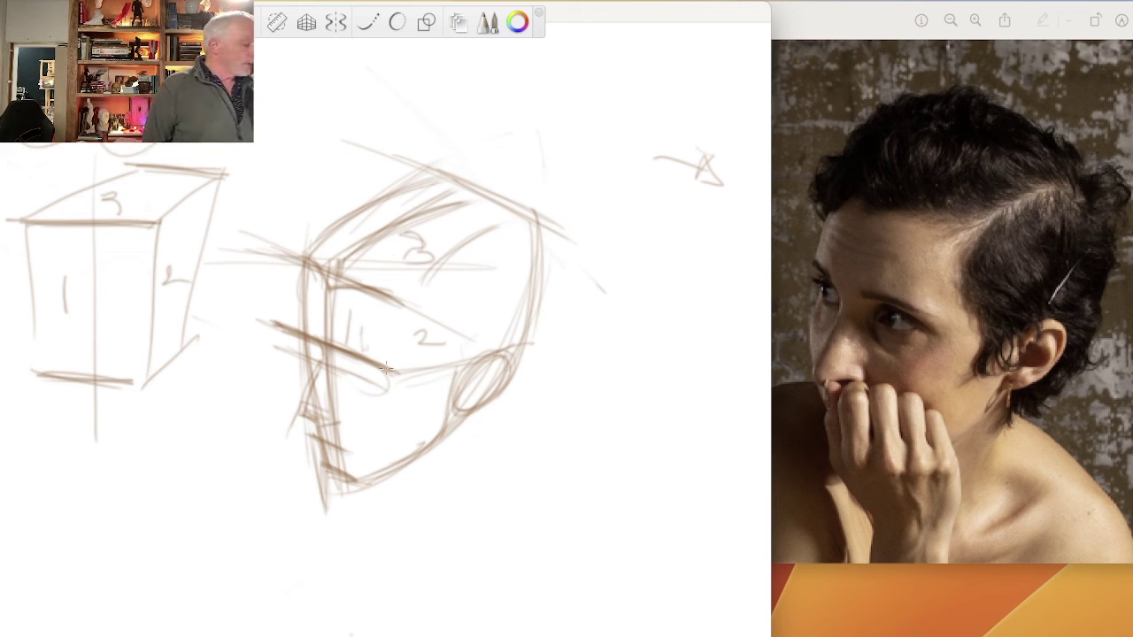
# Restate the brow line and front edge, and draw the side plane's edge curving from the crown past the temple and cheek to the chin.
pyautogui.moveTo(287, 326); pyautogui.dragTo(387, 370)
pyautogui.moveTo(304, 275); pyautogui.dragTo(299, 333)
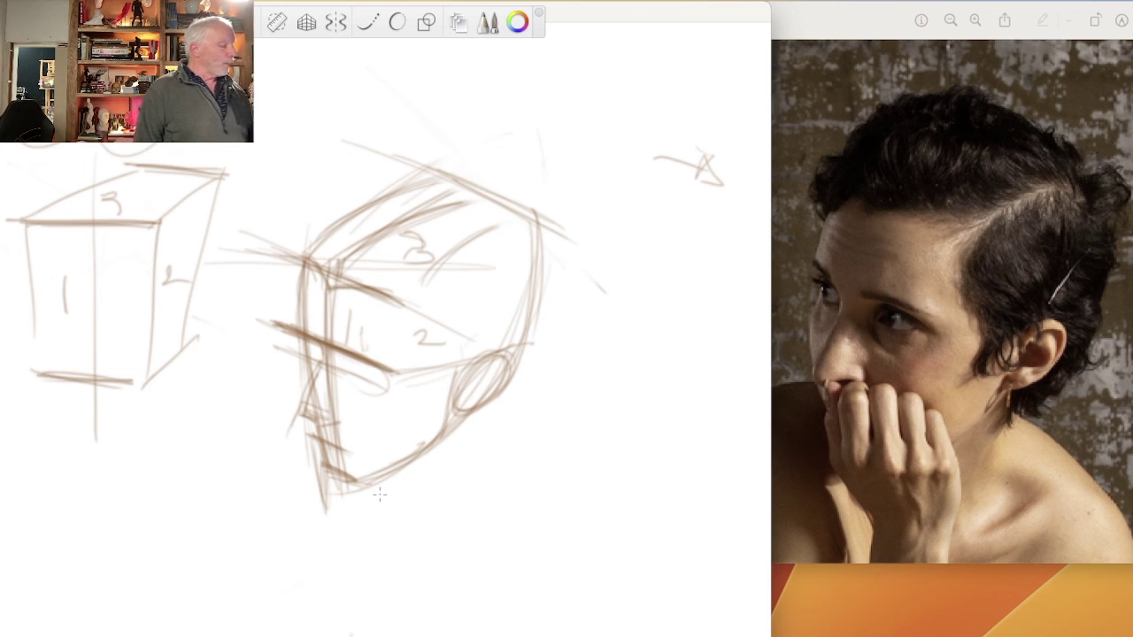
pyautogui.moveTo(531, 222)
pyautogui.mouseDown()
pyautogui.moveTo(451, 308)
pyautogui.moveTo(483, 224)
pyautogui.moveTo(404, 322)
pyautogui.mouseUp()
pyautogui.moveTo(442, 239); pyautogui.dragTo(396, 373)
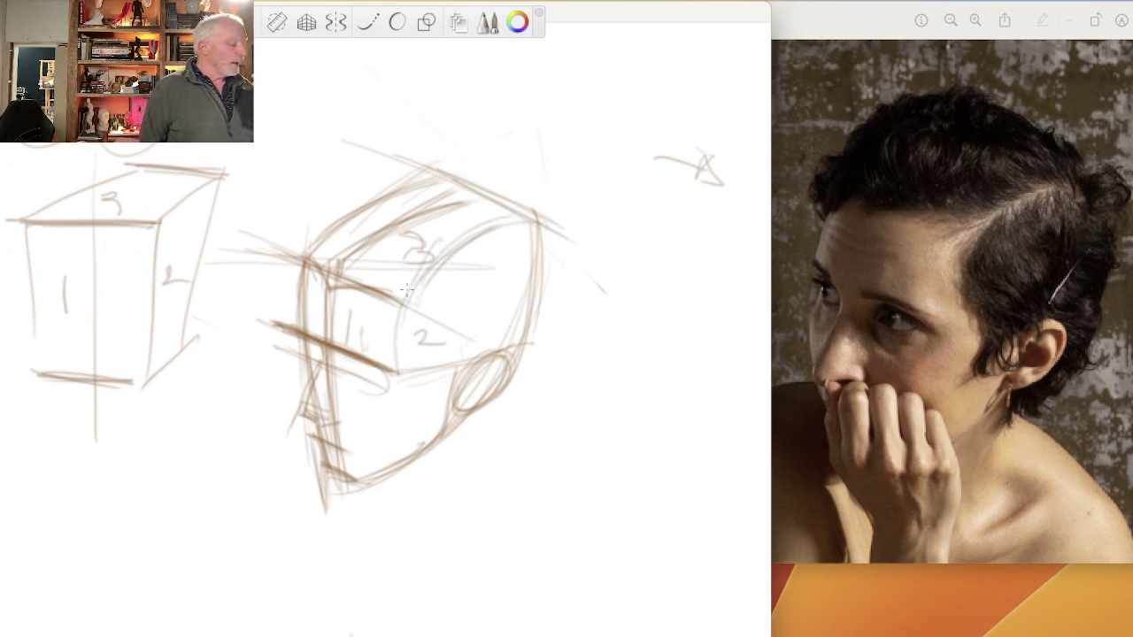
pyautogui.moveTo(412, 286)
pyautogui.mouseDown()
pyautogui.moveTo(391, 380)
pyautogui.moveTo(386, 339)
pyautogui.moveTo(413, 382)
pyautogui.moveTo(380, 407)
pyautogui.mouseUp()
pyautogui.moveTo(386, 355)
pyautogui.mouseDown()
pyautogui.moveTo(396, 388)
pyautogui.moveTo(357, 439)
pyautogui.mouseUp()
pyautogui.moveTo(395, 382)
pyautogui.mouseDown()
pyautogui.moveTo(357, 466)
pyautogui.moveTo(333, 482)
pyautogui.mouseUp()
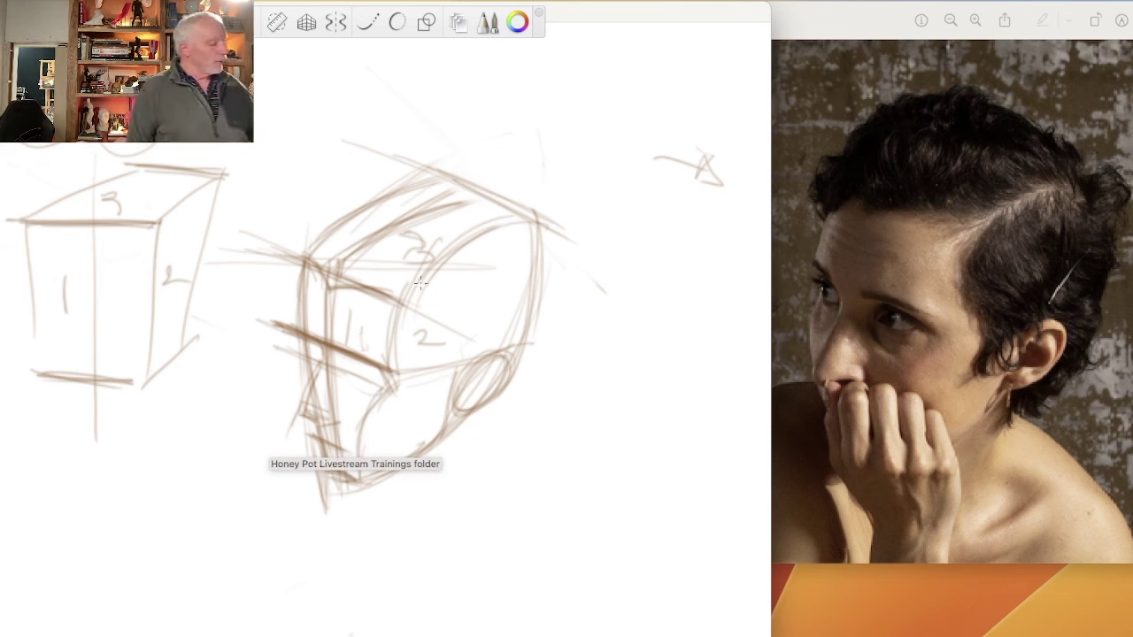
pyautogui.moveTo(420, 283)
pyautogui.mouseDown()
pyautogui.moveTo(396, 307)
pyautogui.moveTo(402, 320)
pyautogui.moveTo(372, 378)
pyautogui.moveTo(371, 363)
pyautogui.moveTo(398, 394)
pyautogui.moveTo(351, 461)
pyautogui.moveTo(352, 487)
pyautogui.mouseUp()
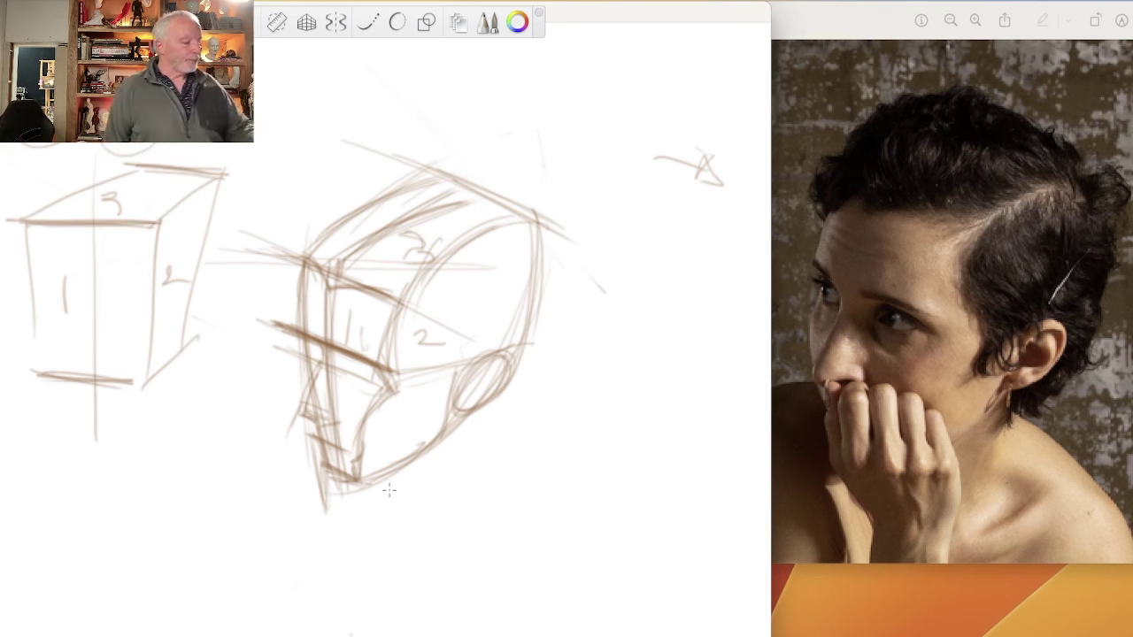
pyautogui.click(839, 375)
pyautogui.click(542, 299)
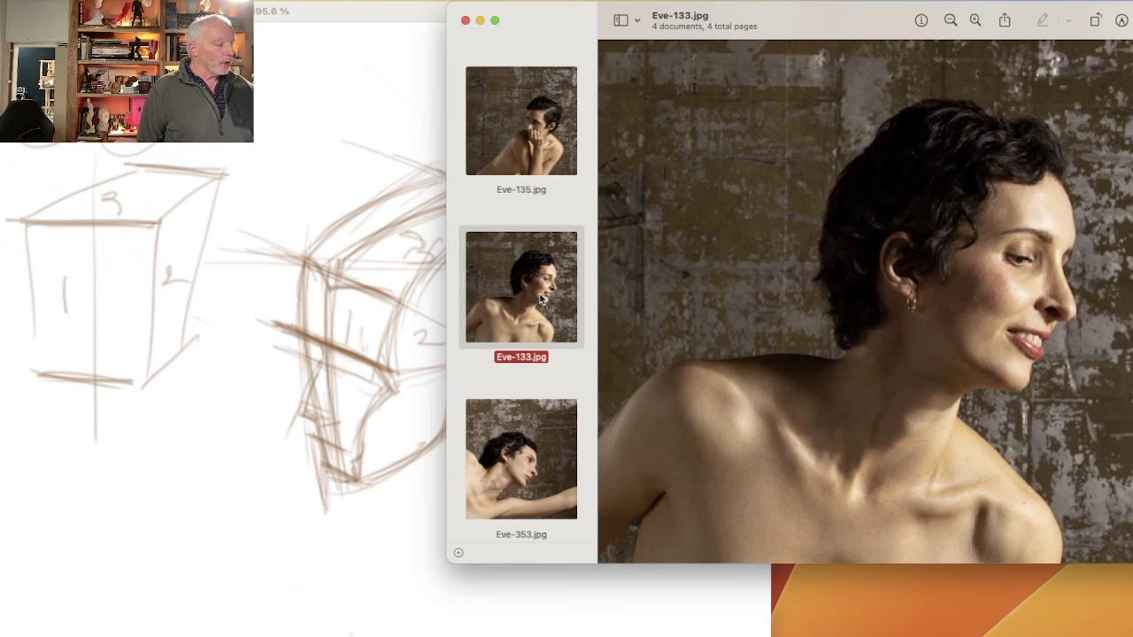
pyautogui.press('Up')
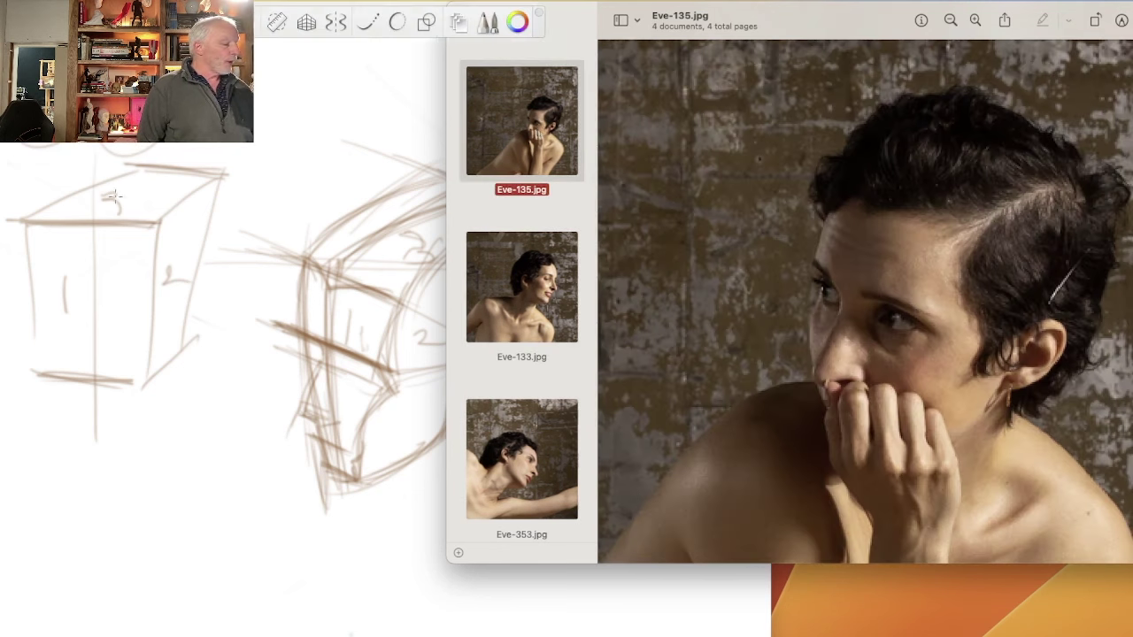
# Mark an X beside the number 3 on the box's top plane.
pyautogui.moveTo(152, 186); pyautogui.dragTo(129, 214)
pyautogui.moveTo(129, 196)
pyautogui.mouseDown()
pyautogui.moveTo(155, 184)
pyautogui.moveTo(149, 215)
pyautogui.mouseUp()
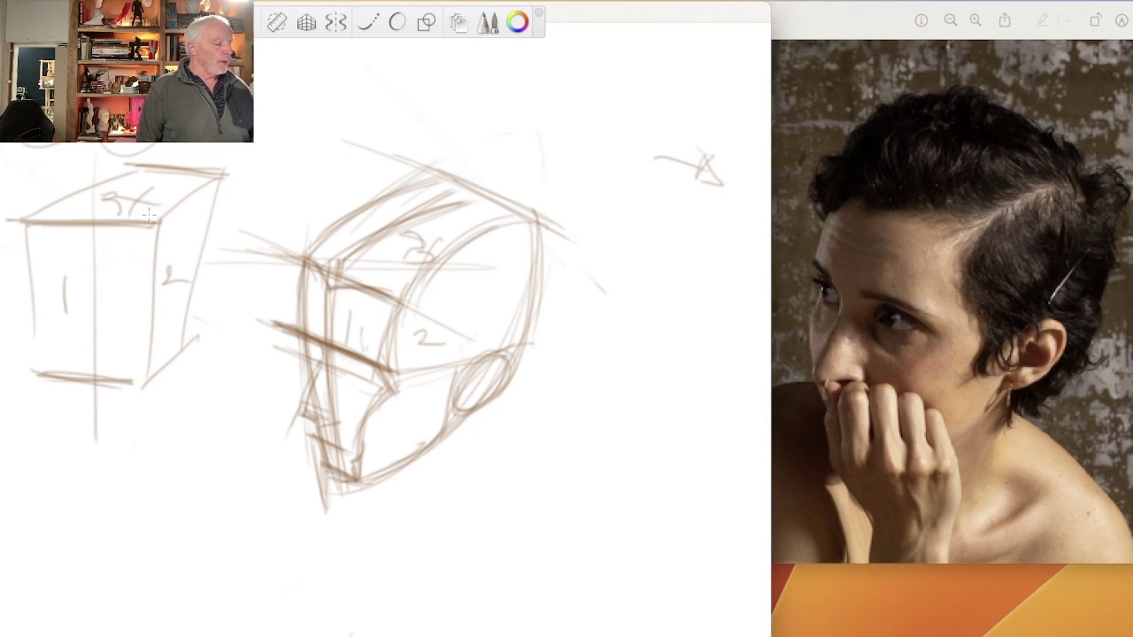
# Switch the reference photo to Eve-133.jpg and clear the sketch from the canvas.
pyautogui.click(800, 369)
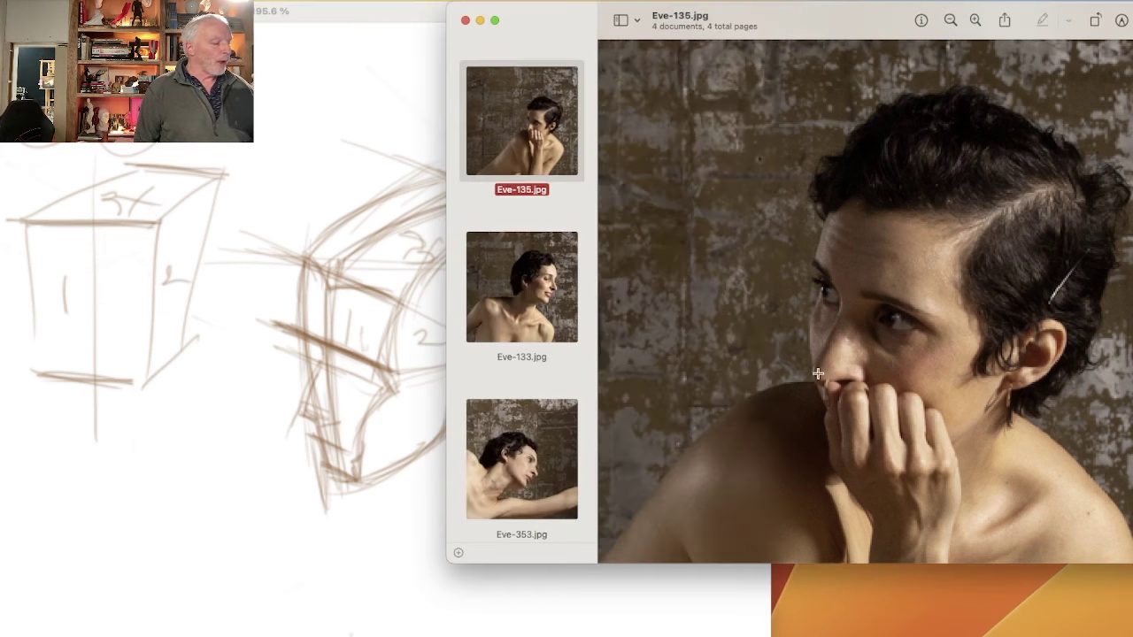
pyautogui.click(546, 276)
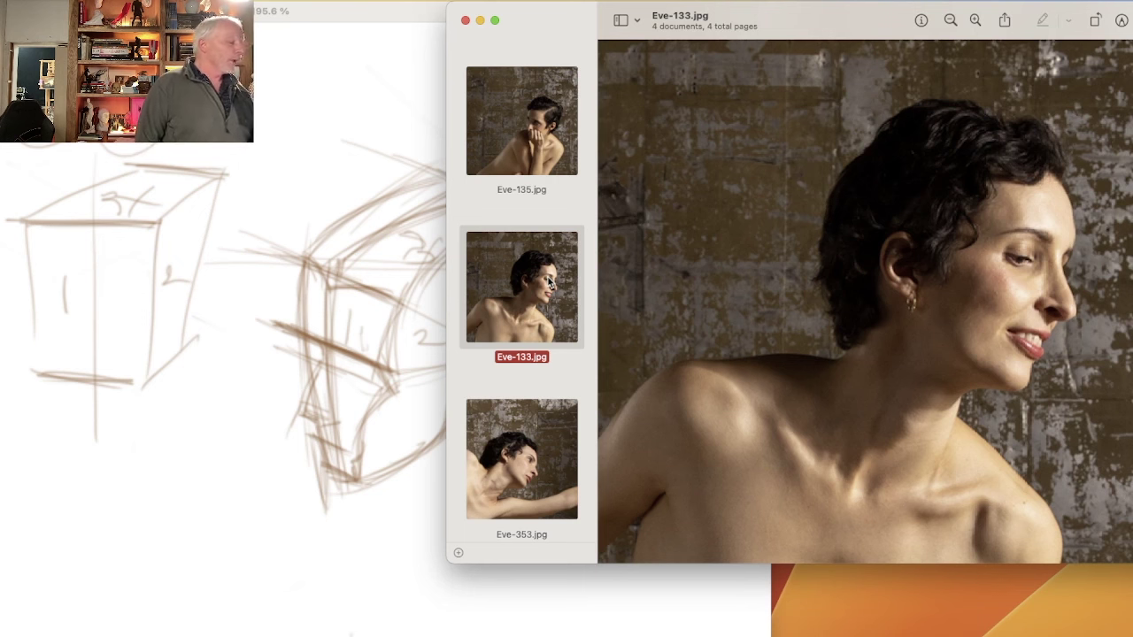
pyautogui.click(262, 557)
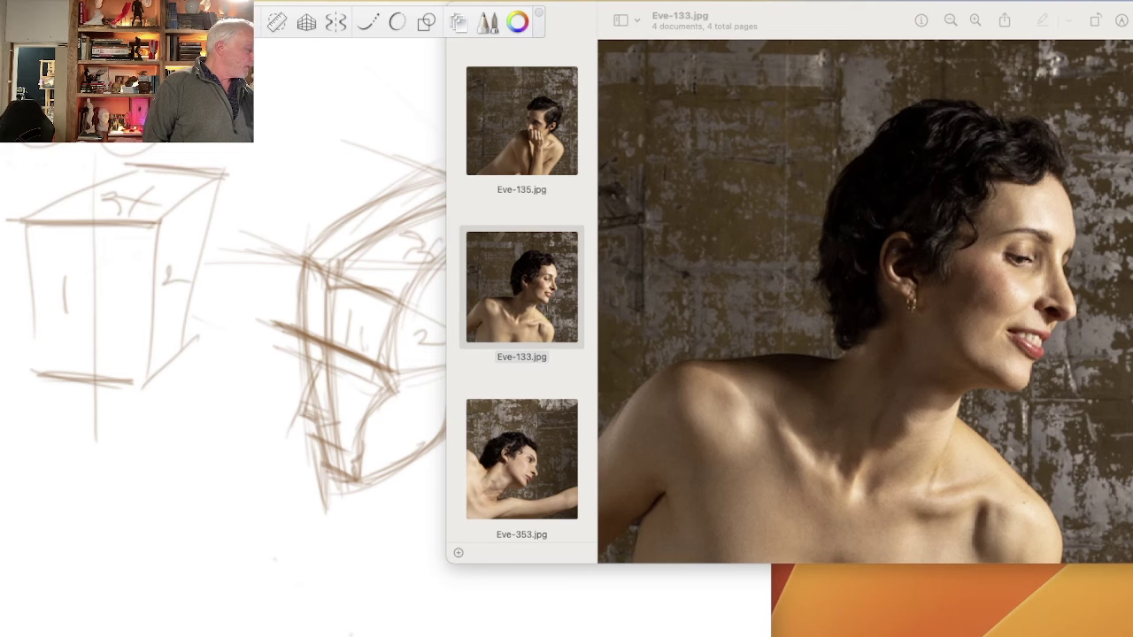
pyautogui.press('Delete')
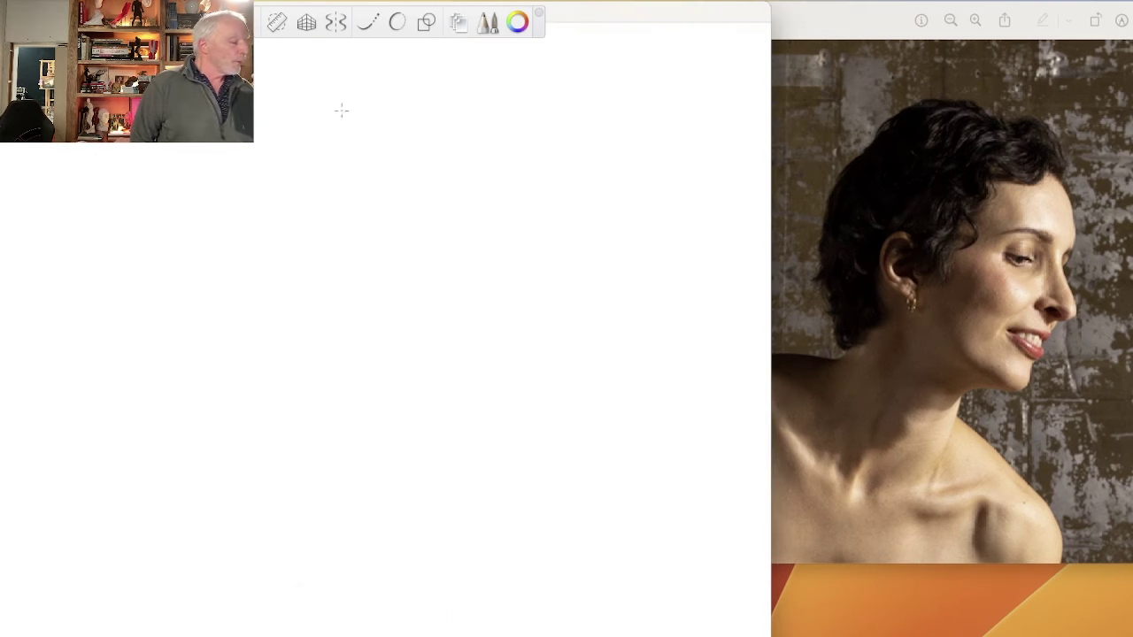
# Block in the tilted head's outline with light strokes for the curved crown, the face's front edge, the back of the skull and the tapering jaw.
pyautogui.moveTo(361, 114); pyautogui.dragTo(438, 132)
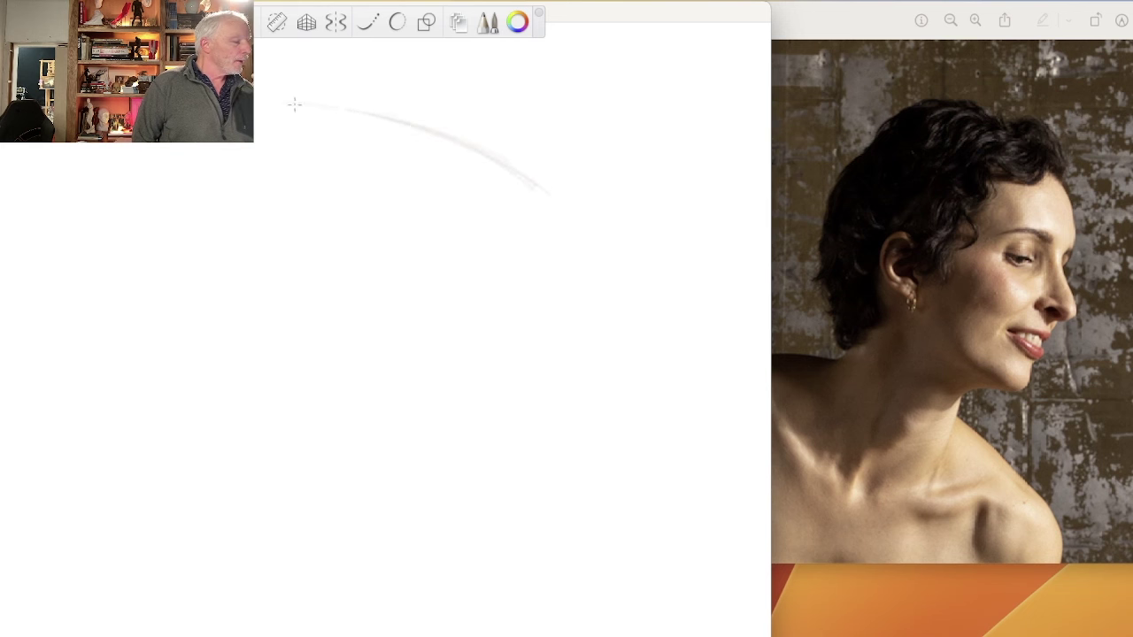
pyautogui.moveTo(549, 189); pyautogui.dragTo(551, 415)
pyautogui.moveTo(536, 158); pyautogui.dragTo(503, 485)
pyautogui.moveTo(563, 212)
pyautogui.mouseDown()
pyautogui.moveTo(542, 418)
pyautogui.moveTo(504, 506)
pyautogui.mouseUp()
pyautogui.moveTo(558, 331); pyautogui.dragTo(467, 522)
pyautogui.moveTo(520, 434); pyautogui.dragTo(458, 535)
pyautogui.moveTo(230, 172)
pyautogui.mouseDown()
pyautogui.moveTo(408, 501)
pyautogui.moveTo(467, 515)
pyautogui.mouseUp()
pyautogui.moveTo(255, 267); pyautogui.dragTo(449, 529)
pyautogui.moveTo(283, 104); pyautogui.dragTo(387, 122)
pyautogui.moveTo(322, 81)
pyautogui.mouseDown()
pyautogui.moveTo(296, 88)
pyautogui.moveTo(361, 483)
pyautogui.mouseUp()
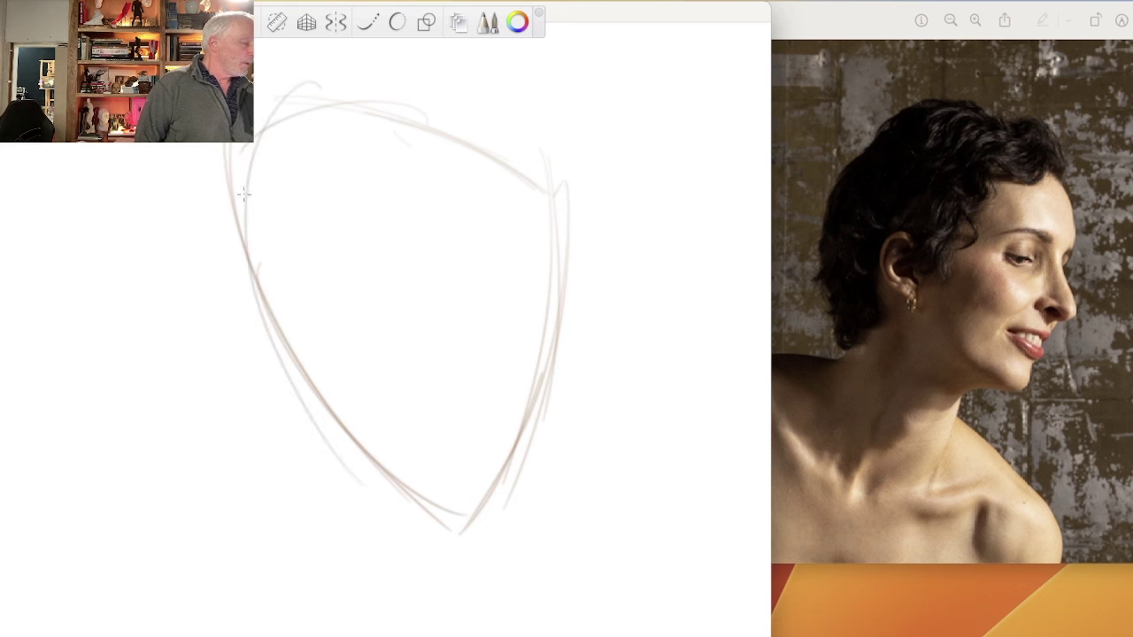
pyautogui.moveTo(244, 193); pyautogui.dragTo(379, 448)
# Mark the forehead corner, draw the hairline curving back from it, and continue the side plane's edge down the temple and cheek toward the chin.
pyautogui.moveTo(551, 191); pyautogui.dragTo(511, 199)
pyautogui.moveTo(584, 200); pyautogui.dragTo(587, 214)
pyautogui.moveTo(557, 171); pyautogui.dragTo(556, 198)
pyautogui.moveTo(539, 168); pyautogui.dragTo(411, 262)
pyautogui.moveTo(524, 200); pyautogui.dragTo(389, 265)
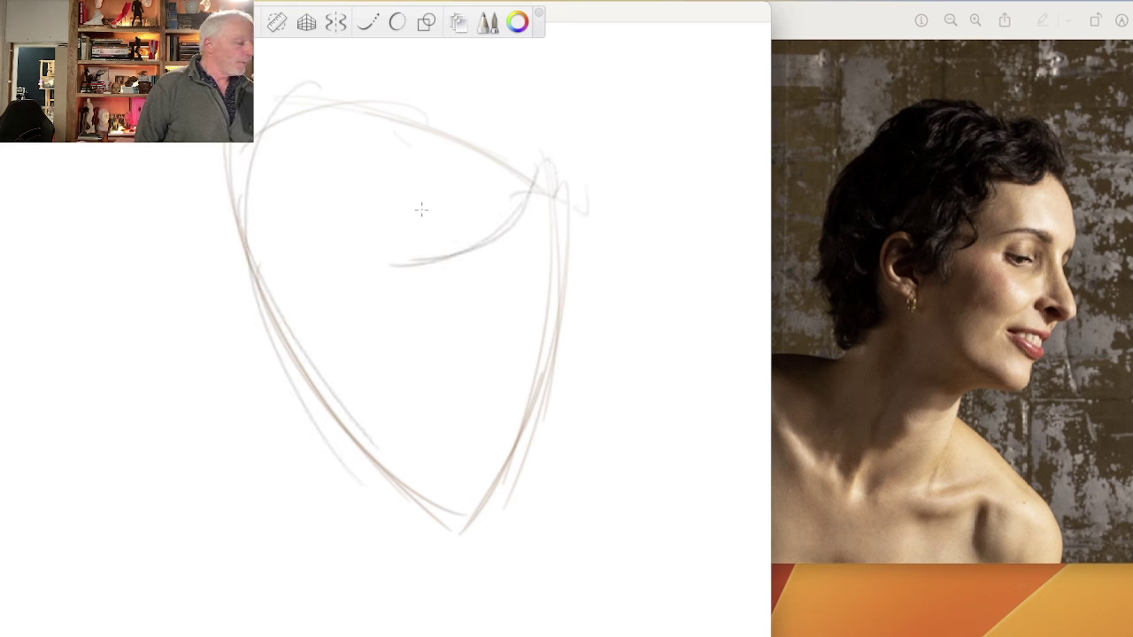
pyautogui.moveTo(458, 221)
pyautogui.mouseDown()
pyautogui.moveTo(386, 311)
pyautogui.moveTo(375, 352)
pyautogui.moveTo(420, 234)
pyautogui.mouseUp()
pyautogui.moveTo(421, 234); pyautogui.dragTo(377, 385)
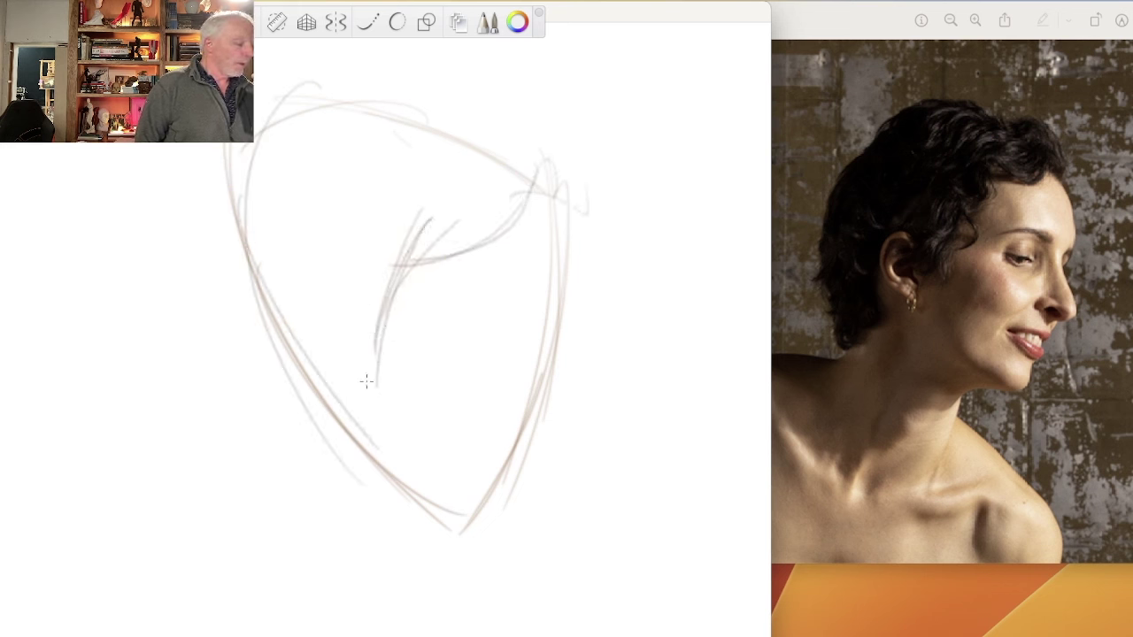
pyautogui.moveTo(362, 330); pyautogui.dragTo(404, 450)
pyautogui.moveTo(354, 385); pyautogui.dragTo(446, 483)
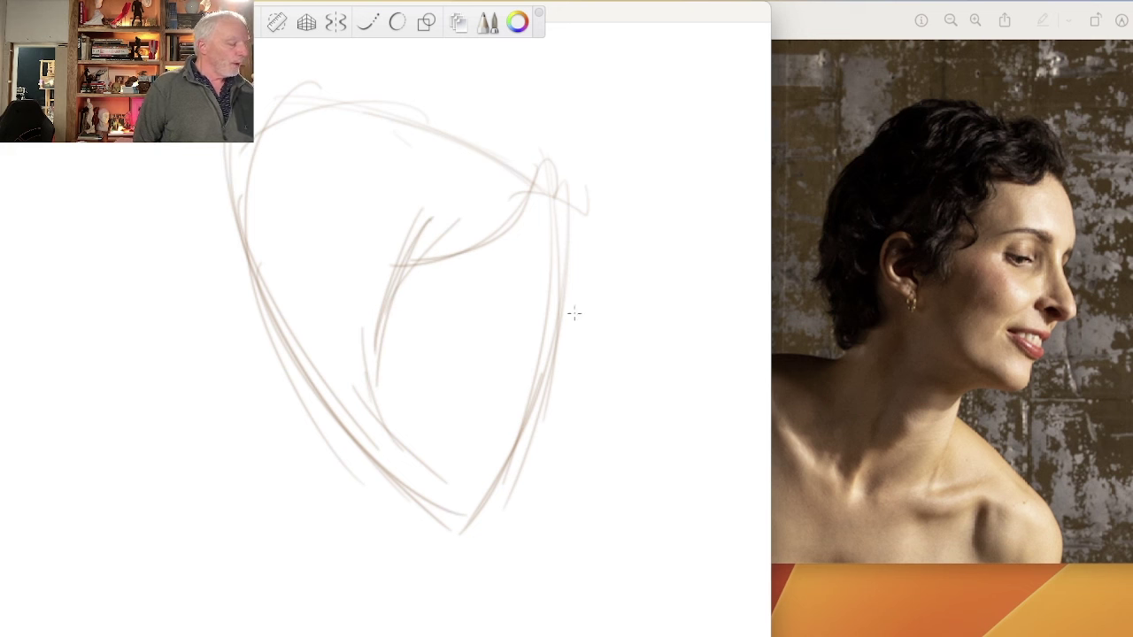
# Draw a slanted brow line crossing the face's front edge, an oval eye socket below it, and a short slanted mark for the nose bridge.
pyautogui.moveTo(574, 313)
pyautogui.mouseDown()
pyautogui.moveTo(476, 298)
pyautogui.moveTo(513, 292)
pyautogui.moveTo(581, 319)
pyautogui.mouseUp()
pyautogui.moveTo(484, 287); pyautogui.dragTo(584, 321)
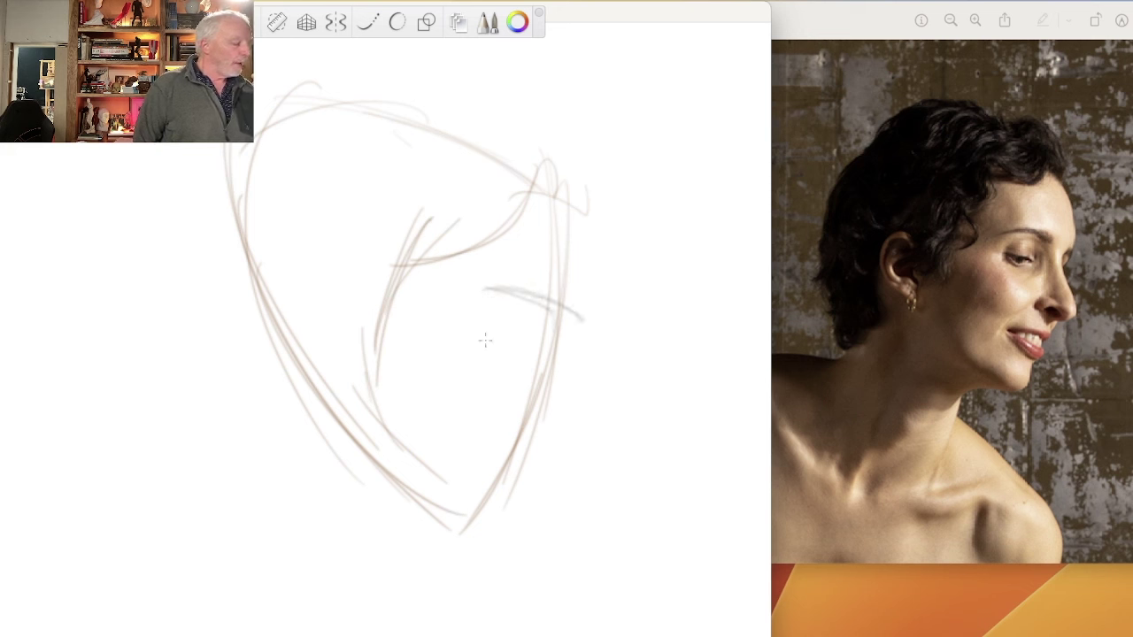
pyautogui.moveTo(485, 339)
pyautogui.mouseDown()
pyautogui.moveTo(541, 301)
pyautogui.moveTo(457, 356)
pyautogui.moveTo(478, 290)
pyautogui.moveTo(496, 347)
pyautogui.mouseUp()
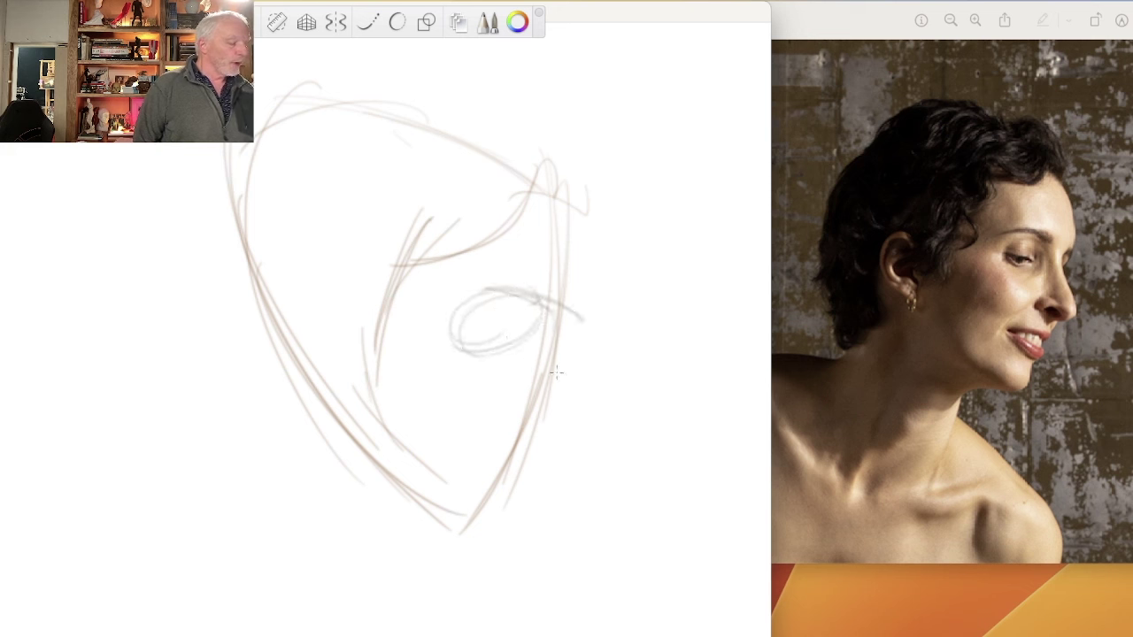
pyautogui.moveTo(575, 306); pyautogui.dragTo(560, 338)
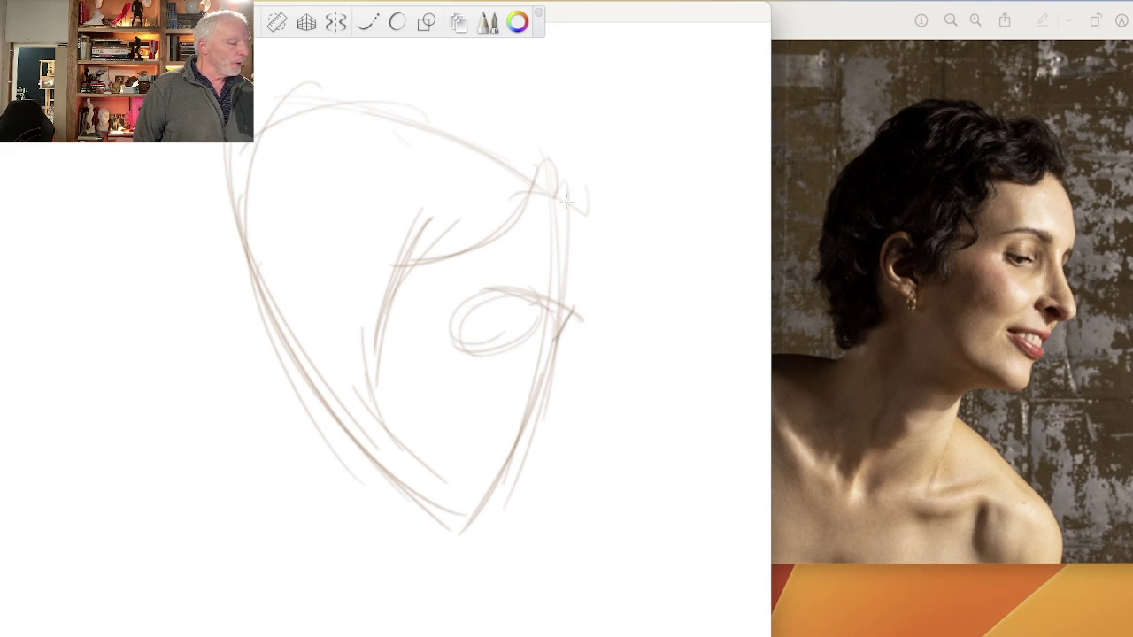
# Restate the forehead and brow, add the eyelid and iris lines inside the socket, and sketch the angular nose wedge.
pyautogui.moveTo(568, 209)
pyautogui.mouseDown()
pyautogui.moveTo(569, 325)
pyautogui.moveTo(556, 338)
pyautogui.moveTo(476, 285)
pyautogui.moveTo(545, 301)
pyautogui.moveTo(450, 329)
pyautogui.mouseUp()
pyautogui.moveTo(515, 296); pyautogui.dragTo(580, 317)
pyautogui.moveTo(491, 322)
pyautogui.mouseDown()
pyautogui.moveTo(559, 340)
pyautogui.moveTo(473, 318)
pyautogui.moveTo(507, 343)
pyautogui.moveTo(515, 325)
pyautogui.moveTo(515, 346)
pyautogui.moveTo(519, 331)
pyautogui.moveTo(489, 323)
pyautogui.moveTo(527, 317)
pyautogui.moveTo(509, 313)
pyautogui.moveTo(468, 330)
pyautogui.moveTo(529, 316)
pyautogui.mouseUp()
pyautogui.moveTo(488, 326)
pyautogui.mouseDown()
pyautogui.moveTo(550, 333)
pyautogui.moveTo(557, 398)
pyautogui.mouseUp()
pyautogui.moveTo(548, 345)
pyautogui.mouseDown()
pyautogui.moveTo(565, 443)
pyautogui.moveTo(513, 420)
pyautogui.moveTo(566, 437)
pyautogui.mouseUp()
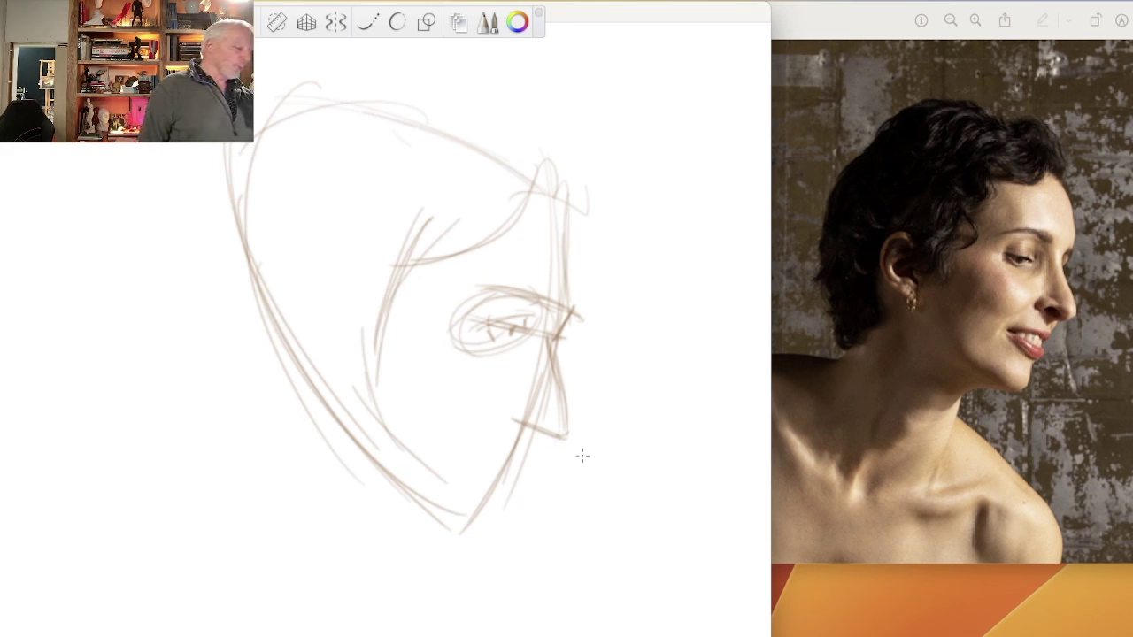
# Restate the lower face and underside of the chin, and draw a tilted oval for the ear on the side of the head.
pyautogui.moveTo(527, 428)
pyautogui.mouseDown()
pyautogui.moveTo(473, 521)
pyautogui.moveTo(414, 503)
pyautogui.mouseUp()
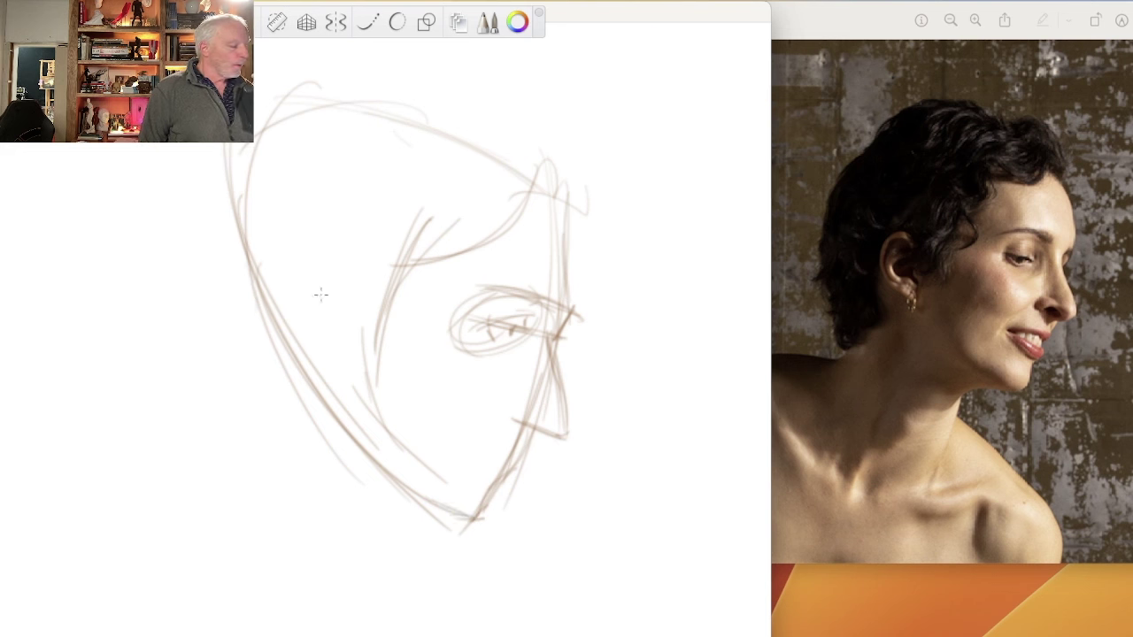
pyautogui.moveTo(329, 248)
pyautogui.mouseDown()
pyautogui.moveTo(347, 256)
pyautogui.moveTo(309, 253)
pyautogui.moveTo(341, 363)
pyautogui.mouseUp()
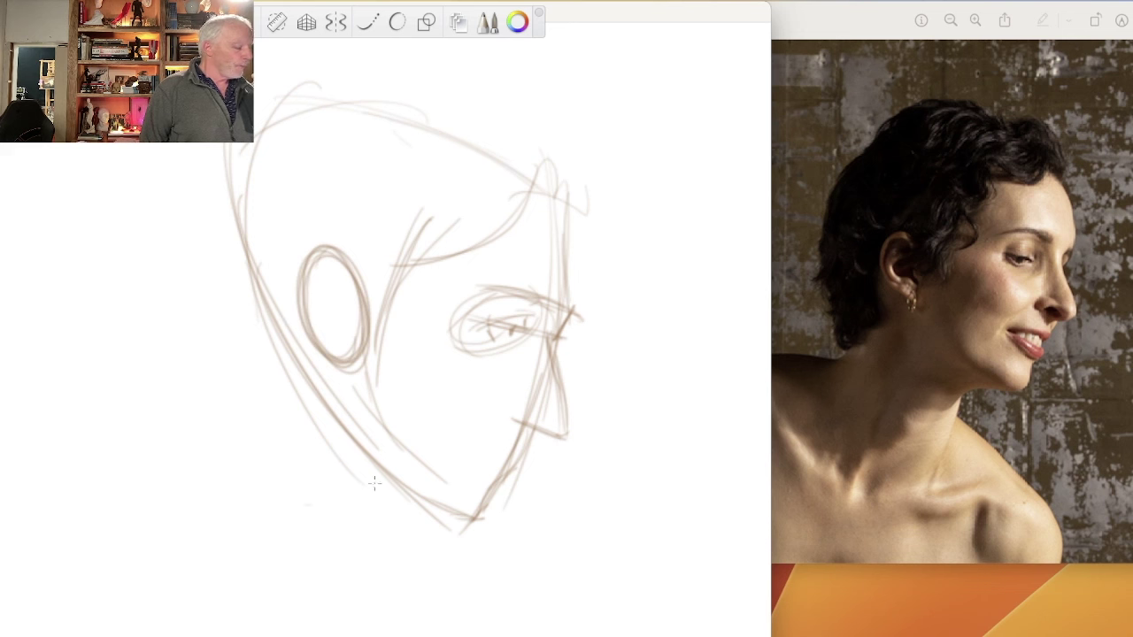
# Sketch curved strokes for the back of the neck below the skull and for the front of the neck sweeping down from under the chin.
pyautogui.moveTo(269, 285); pyautogui.dragTo(281, 390)
pyautogui.moveTo(280, 314)
pyautogui.mouseDown()
pyautogui.moveTo(269, 414)
pyautogui.moveTo(182, 466)
pyautogui.mouseUp()
pyautogui.moveTo(285, 352); pyautogui.dragTo(187, 469)
pyautogui.moveTo(430, 499)
pyautogui.mouseDown()
pyautogui.moveTo(341, 520)
pyautogui.moveTo(272, 618)
pyautogui.mouseUp()
pyautogui.moveTo(356, 512); pyautogui.dragTo(271, 605)
pyautogui.moveTo(232, 396); pyautogui.dragTo(206, 443)
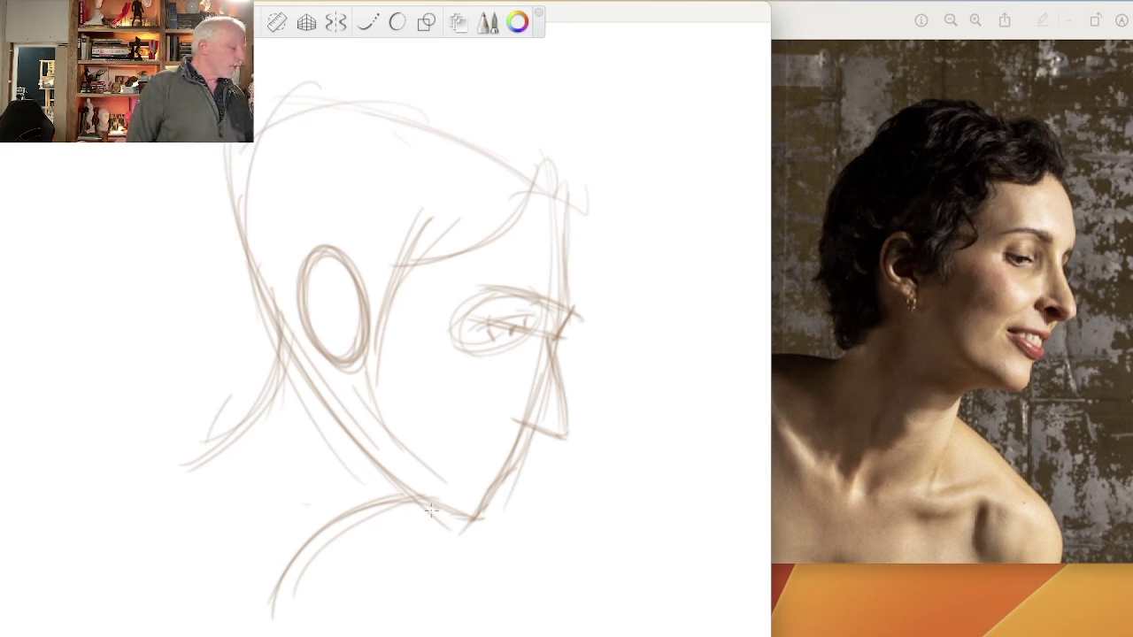
# Darken the underside of the chin and the jawline with repeated overlapping strokes.
pyautogui.moveTo(434, 505)
pyautogui.mouseDown()
pyautogui.moveTo(473, 516)
pyautogui.moveTo(380, 499)
pyautogui.moveTo(459, 506)
pyautogui.moveTo(392, 478)
pyautogui.moveTo(477, 510)
pyautogui.moveTo(402, 482)
pyautogui.mouseUp()
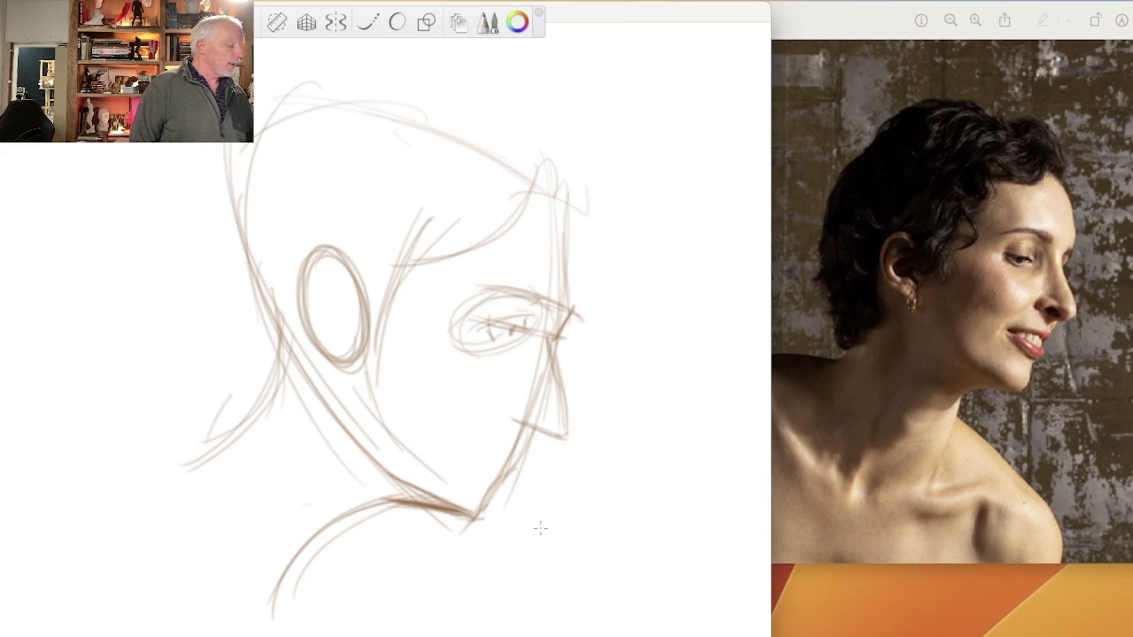
pyautogui.moveTo(380, 456); pyautogui.dragTo(448, 497)
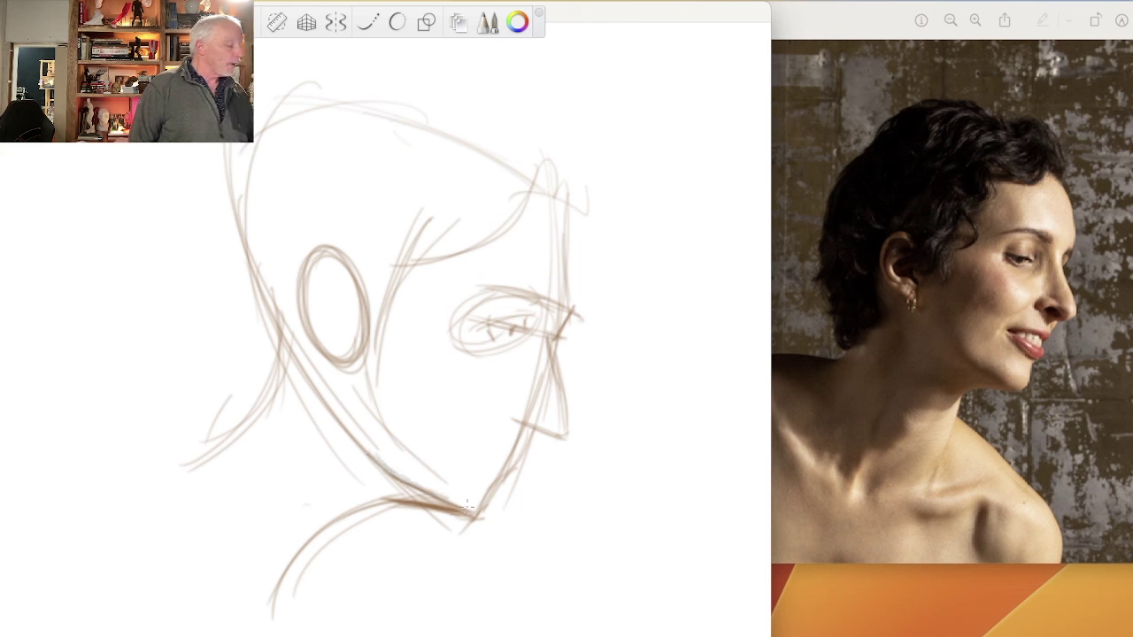
pyautogui.moveTo(356, 440); pyautogui.dragTo(467, 503)
pyautogui.moveTo(384, 464); pyautogui.dragTo(441, 497)
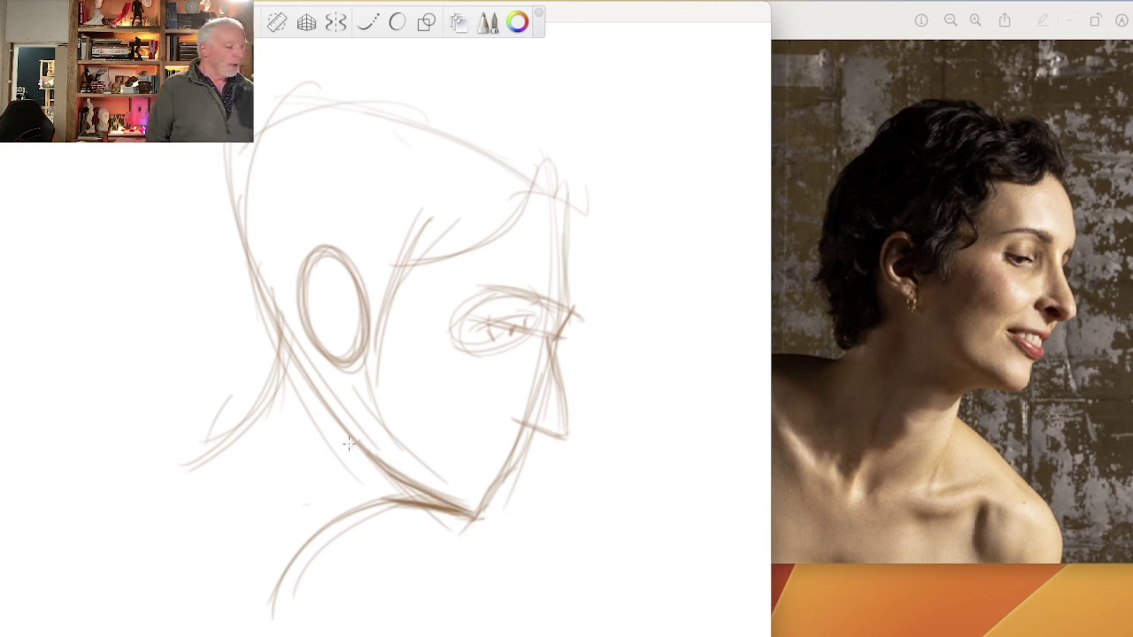
# Shade a soft broad tone along the jaw, up the side of the face by the ear, and across the hairline to the forehead.
pyautogui.moveTo(359, 424)
pyautogui.mouseDown()
pyautogui.moveTo(408, 487)
pyautogui.moveTo(476, 508)
pyautogui.mouseUp()
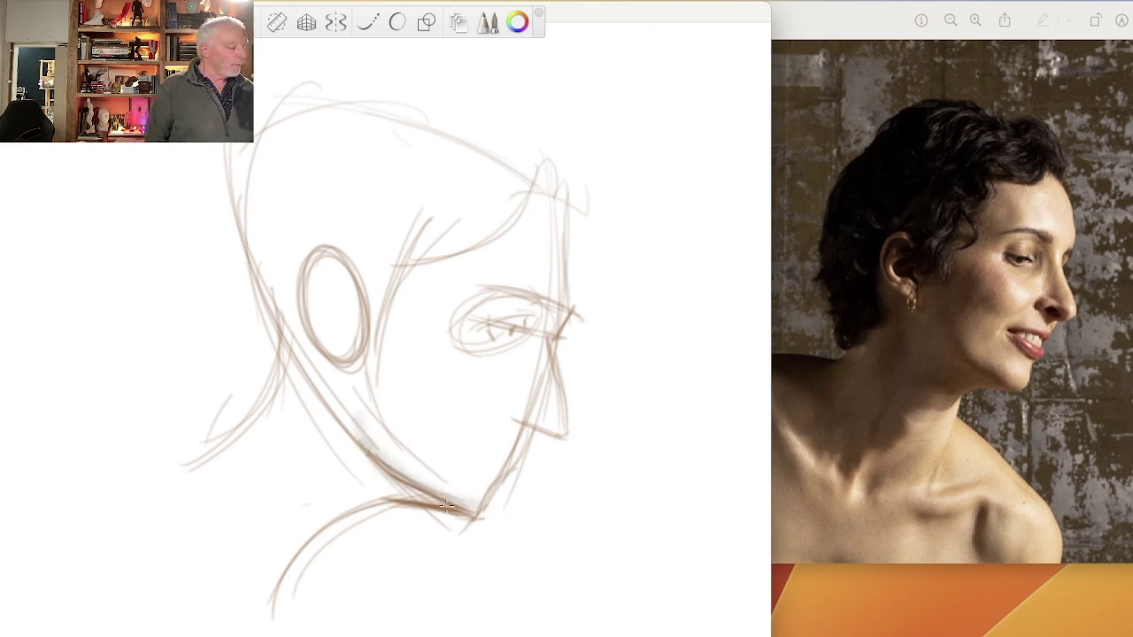
pyautogui.moveTo(359, 400); pyautogui.dragTo(446, 505)
pyautogui.moveTo(360, 336); pyautogui.dragTo(370, 423)
pyautogui.moveTo(375, 282); pyautogui.dragTo(358, 472)
pyautogui.moveTo(567, 218)
pyautogui.mouseDown()
pyautogui.moveTo(373, 299)
pyautogui.moveTo(368, 290)
pyautogui.moveTo(356, 404)
pyautogui.mouseUp()
pyautogui.moveTo(370, 301); pyautogui.dragTo(359, 425)
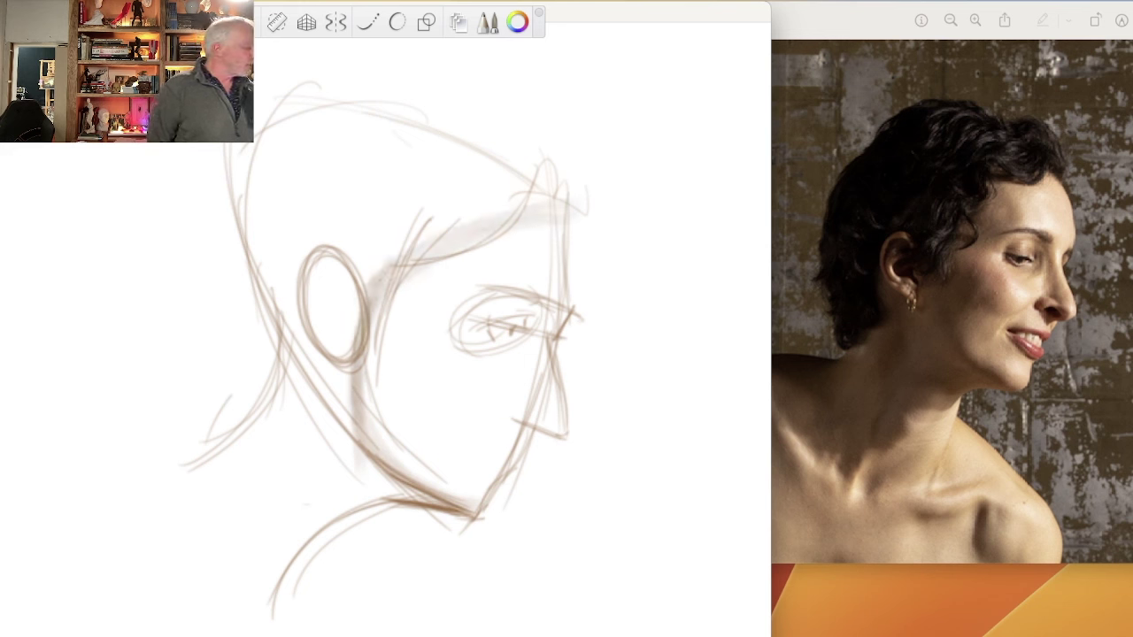
# Sketch a small second head beside the main drawing, with a sloping top, an angled forehead corner, a front face edge and a curved back edge.
pyautogui.moveTo(133, 143)
pyautogui.mouseDown()
pyautogui.moveTo(190, 189)
pyautogui.moveTo(88, 347)
pyautogui.mouseUp()
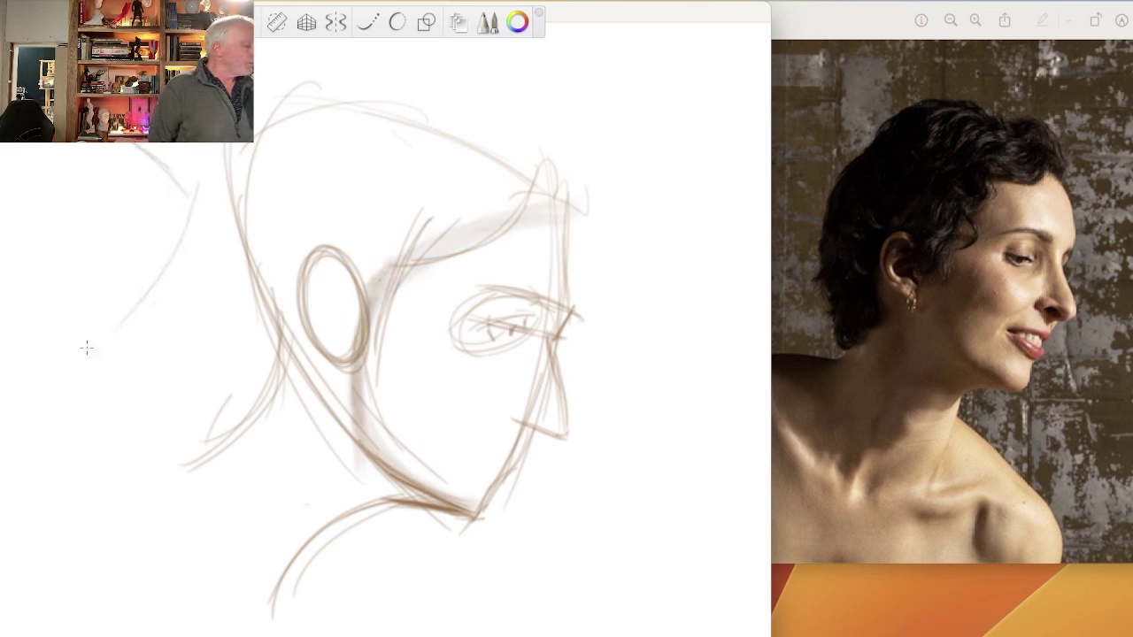
pyautogui.moveTo(198, 167); pyautogui.dragTo(88, 372)
pyautogui.moveTo(187, 199); pyautogui.dragTo(110, 324)
pyautogui.moveTo(6, 146); pyautogui.dragTo(83, 350)
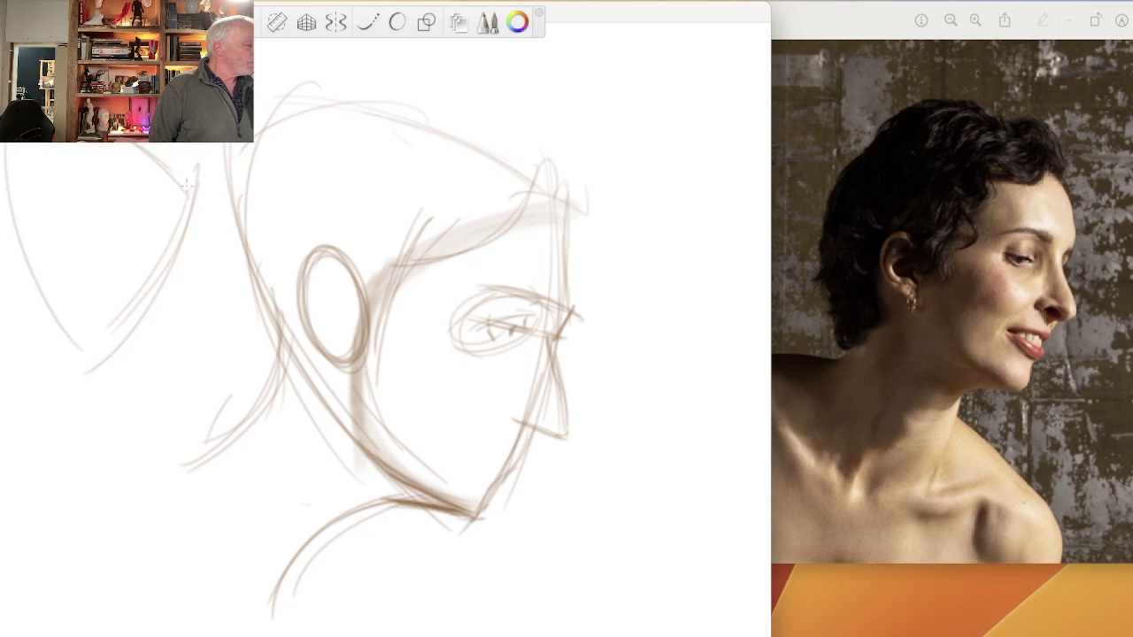
pyautogui.moveTo(187, 186); pyautogui.dragTo(133, 143)
pyautogui.moveTo(149, 145)
pyautogui.mouseDown()
pyautogui.moveTo(198, 190)
pyautogui.moveTo(163, 283)
pyautogui.moveTo(109, 345)
pyautogui.mouseUp()
pyautogui.moveTo(184, 236); pyautogui.dragTo(131, 323)
pyautogui.moveTo(1, 144); pyautogui.dragTo(6, 164)
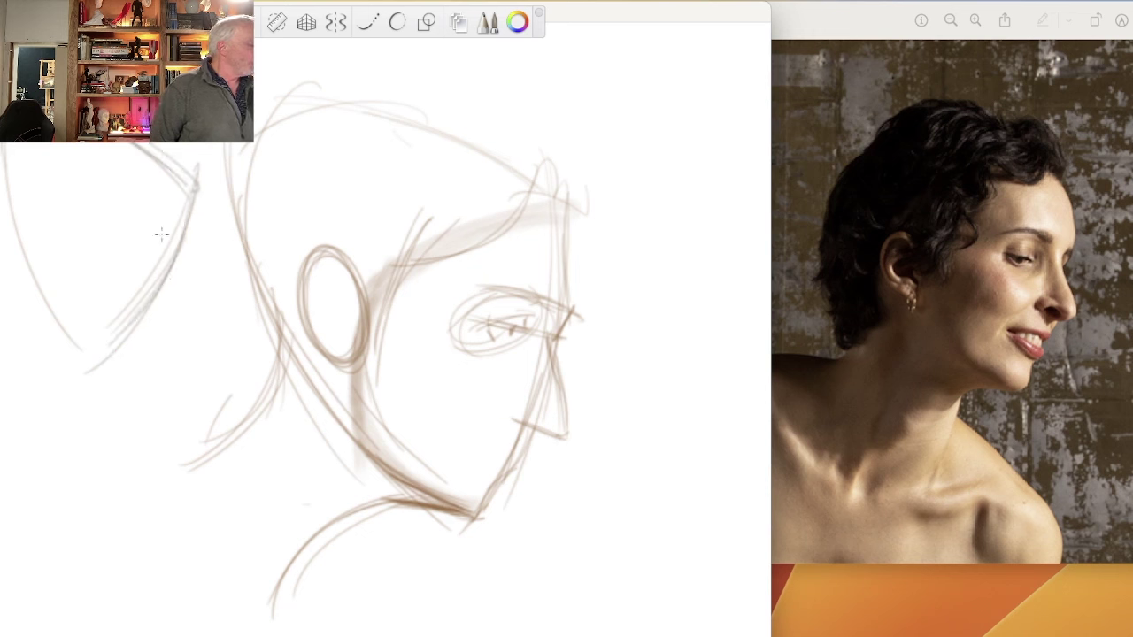
# Add the brow, eye socket, nose and chin to the small head and sweep a curved hairline back from its forehead.
pyautogui.moveTo(154, 235)
pyautogui.mouseDown()
pyautogui.moveTo(195, 263)
pyautogui.moveTo(140, 233)
pyautogui.moveTo(131, 278)
pyautogui.moveTo(173, 272)
pyautogui.moveTo(168, 329)
pyautogui.mouseUp()
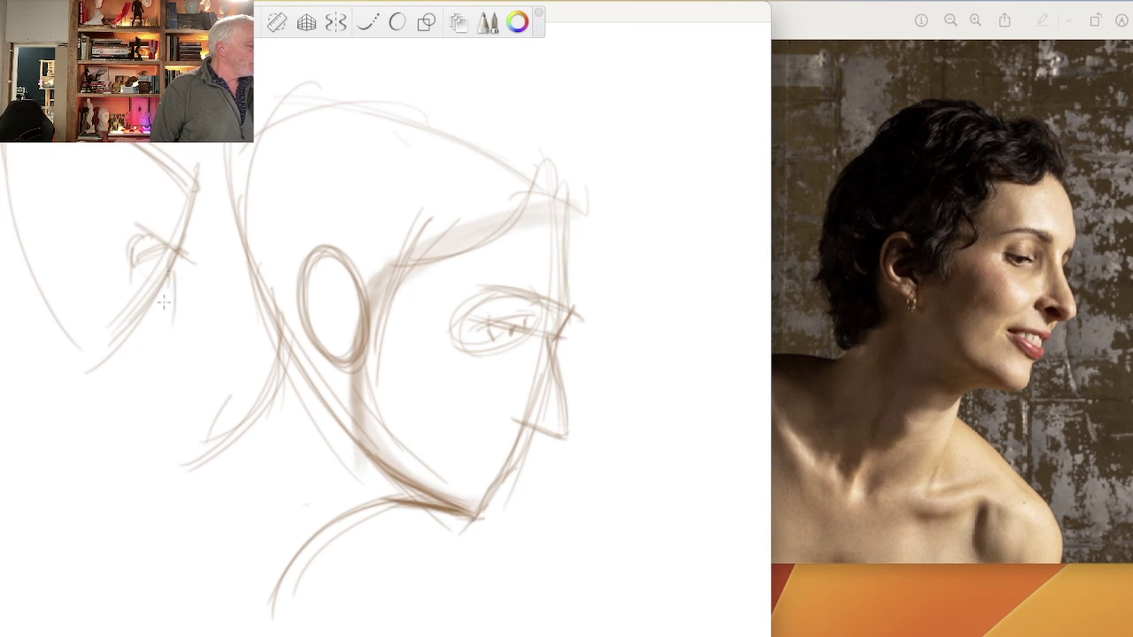
pyautogui.moveTo(170, 287)
pyautogui.mouseDown()
pyautogui.moveTo(149, 324)
pyautogui.moveTo(158, 312)
pyautogui.moveTo(93, 363)
pyautogui.moveTo(74, 352)
pyautogui.mouseUp()
pyautogui.moveTo(202, 189)
pyautogui.mouseDown()
pyautogui.moveTo(122, 189)
pyautogui.moveTo(70, 218)
pyautogui.mouseUp()
pyautogui.moveTo(187, 185)
pyautogui.mouseDown()
pyautogui.moveTo(165, 184)
pyautogui.moveTo(58, 251)
pyautogui.mouseUp()
# Build up the small head's side-plane edge from temple to chin with overlapping shading strokes, and draw an oval ear behind it.
pyautogui.moveTo(98, 193)
pyautogui.mouseDown()
pyautogui.moveTo(65, 250)
pyautogui.moveTo(70, 240)
pyautogui.moveTo(75, 361)
pyautogui.mouseUp()
pyautogui.moveTo(62, 231)
pyautogui.mouseDown()
pyautogui.moveTo(60, 278)
pyautogui.moveTo(81, 349)
pyautogui.mouseUp()
pyautogui.moveTo(60, 260); pyautogui.dragTo(78, 356)
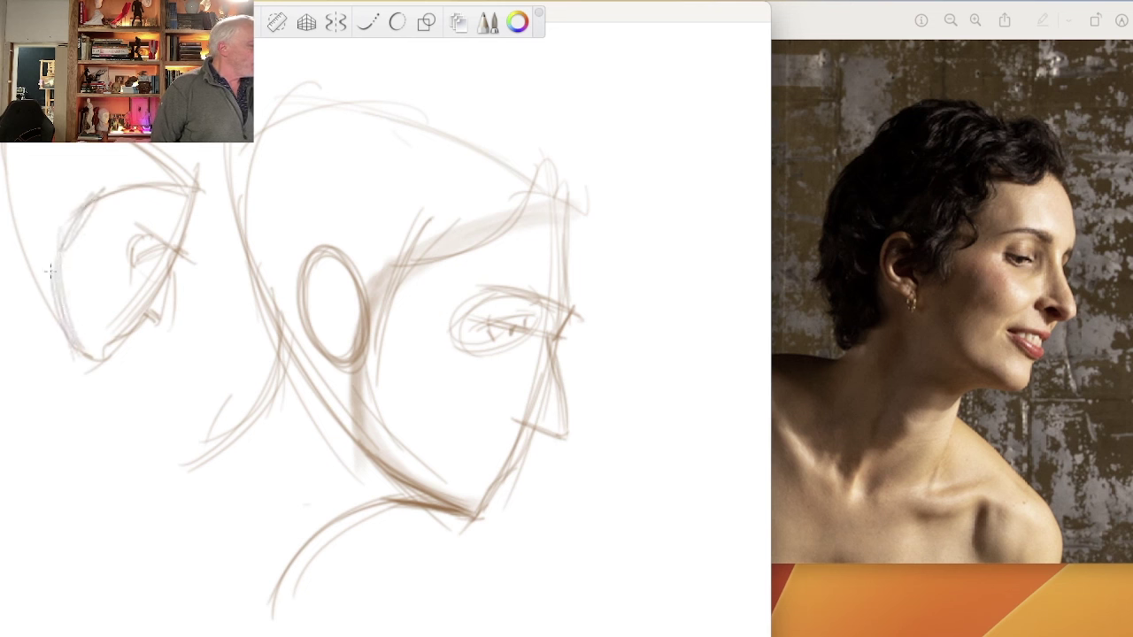
pyautogui.moveTo(64, 241)
pyautogui.mouseDown()
pyautogui.moveTo(51, 285)
pyautogui.moveTo(82, 343)
pyautogui.mouseUp()
pyautogui.moveTo(50, 283); pyautogui.dragTo(85, 354)
pyautogui.moveTo(71, 232); pyautogui.dragTo(85, 370)
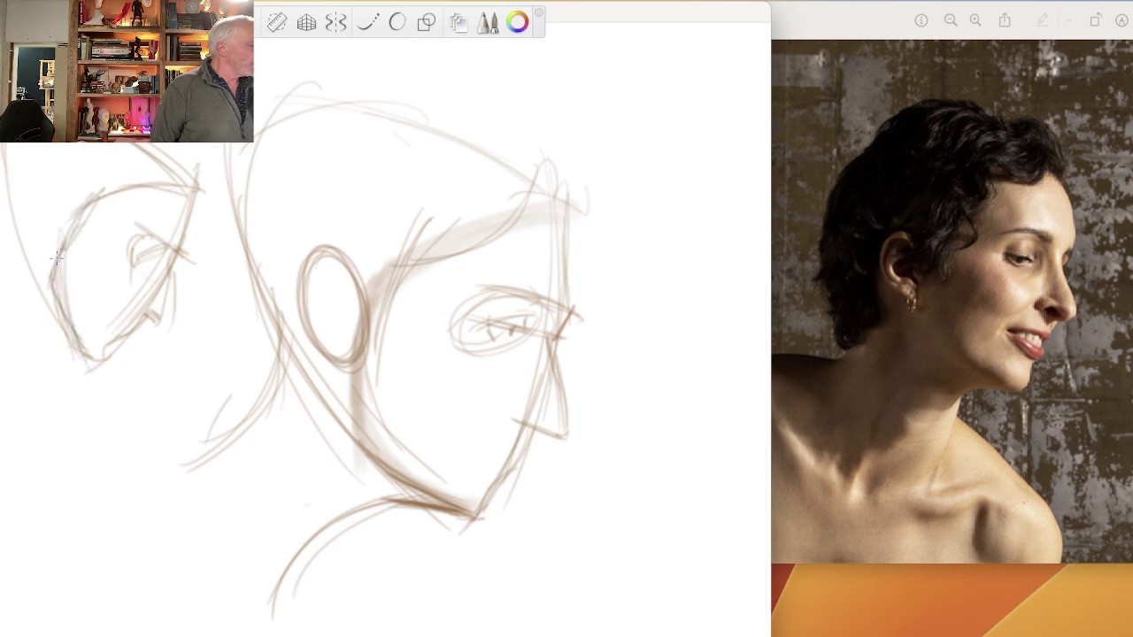
pyautogui.moveTo(60, 256); pyautogui.dragTo(60, 301)
pyautogui.moveTo(69, 209)
pyautogui.mouseDown()
pyautogui.moveTo(41, 205)
pyautogui.moveTo(67, 233)
pyautogui.mouseUp()
pyautogui.moveTo(39, 196)
pyautogui.mouseDown()
pyautogui.moveTo(60, 255)
pyautogui.moveTo(47, 177)
pyautogui.mouseUp()
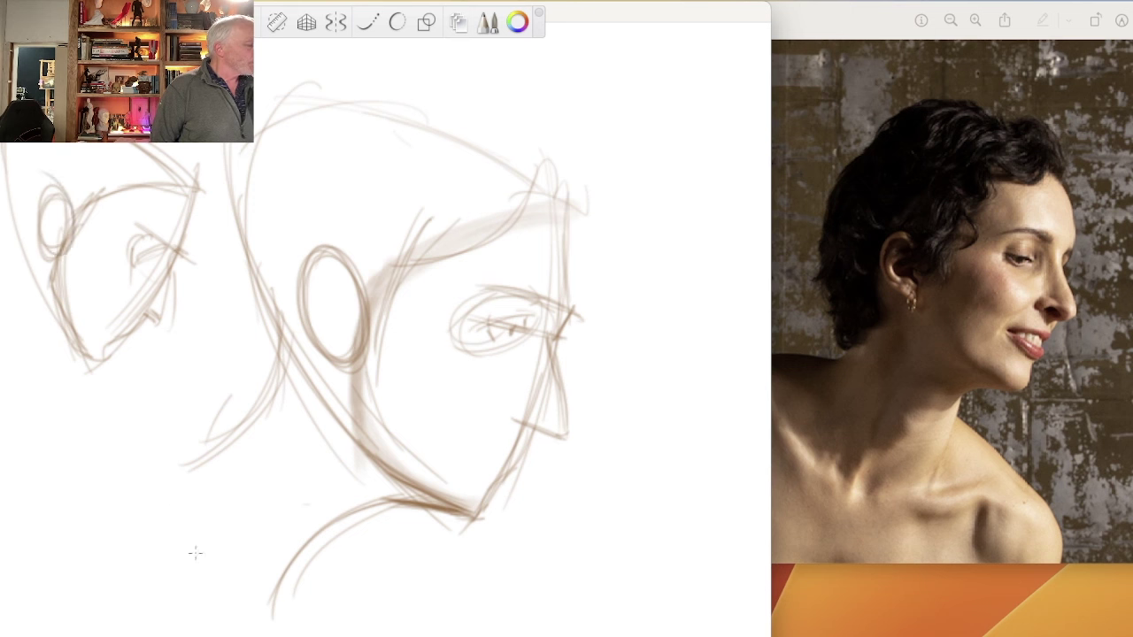
# Define the underside of the small head's jaw with a line running back from the chin toward the neck and darker strokes at the chin.
pyautogui.moveTo(85, 358)
pyautogui.mouseDown()
pyautogui.moveTo(39, 323)
pyautogui.moveTo(19, 343)
pyautogui.mouseUp()
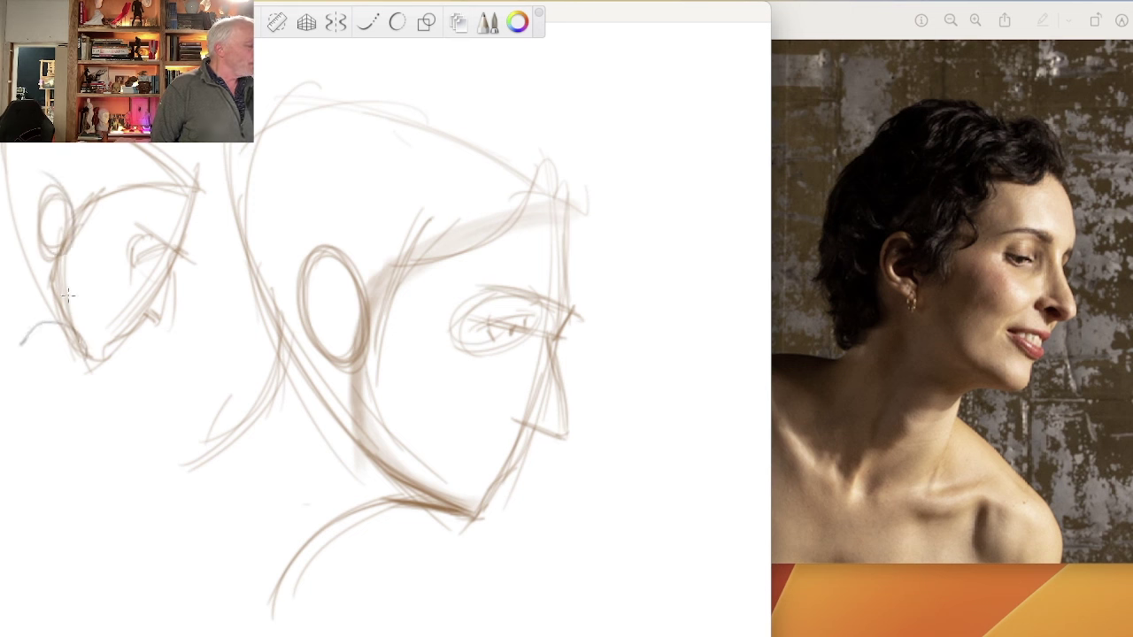
pyautogui.moveTo(62, 296)
pyautogui.mouseDown()
pyautogui.moveTo(103, 367)
pyautogui.moveTo(73, 327)
pyautogui.moveTo(88, 352)
pyautogui.mouseUp()
pyautogui.moveTo(81, 336)
pyautogui.mouseDown()
pyautogui.moveTo(25, 336)
pyautogui.moveTo(96, 350)
pyautogui.mouseUp()
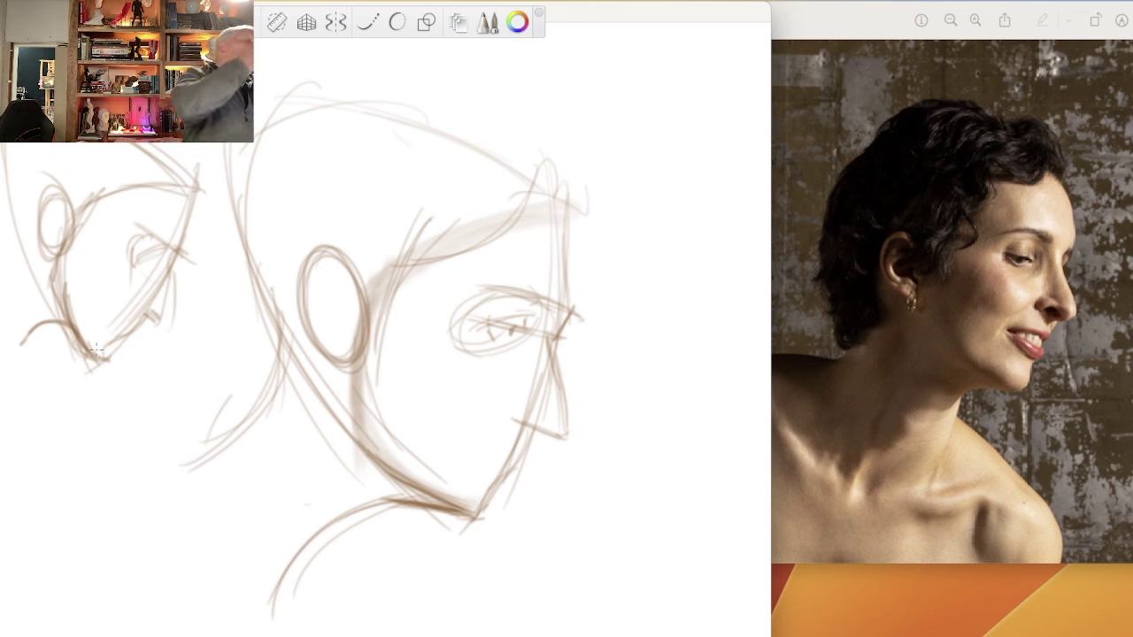
pyautogui.moveTo(27, 336)
pyautogui.mouseDown()
pyautogui.moveTo(44, 345)
pyautogui.moveTo(28, 332)
pyautogui.mouseUp()
pyautogui.moveTo(93, 353)
pyautogui.mouseDown()
pyautogui.moveTo(49, 337)
pyautogui.moveTo(82, 350)
pyautogui.mouseUp()
pyautogui.moveTo(50, 338); pyautogui.dragTo(104, 358)
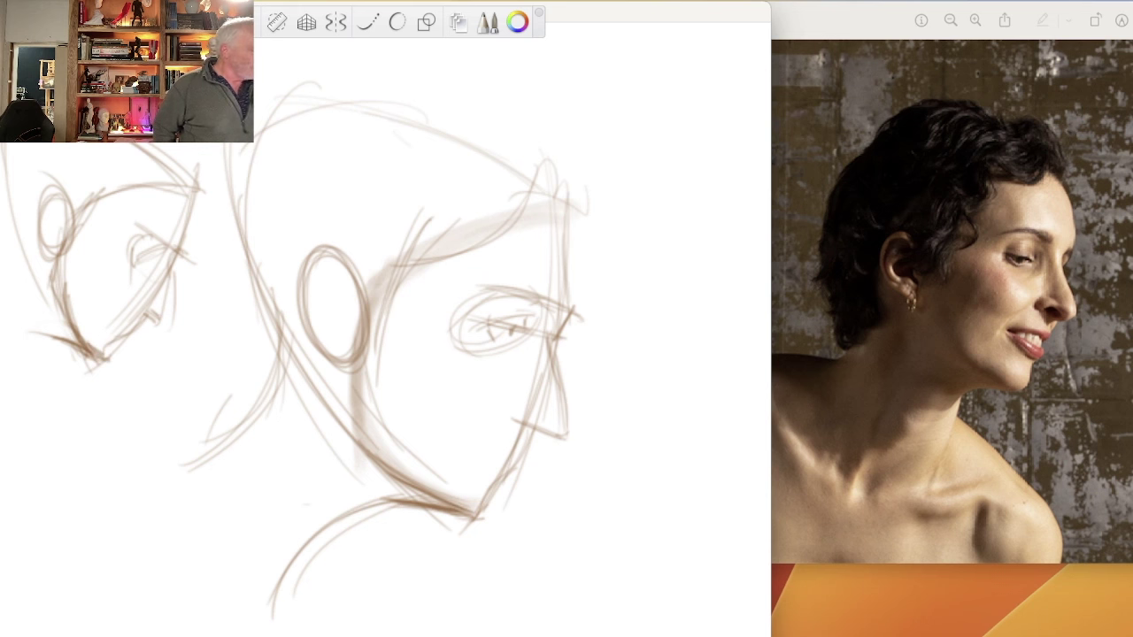
# Darken the underside of the large head's jaw with overlapping strokes from the chin back toward the ear.
pyautogui.moveTo(460, 503); pyautogui.dragTo(474, 513)
pyautogui.moveTo(428, 483); pyautogui.dragTo(481, 517)
pyautogui.moveTo(391, 458); pyautogui.dragTo(467, 499)
pyautogui.moveTo(372, 440); pyautogui.dragTo(479, 513)
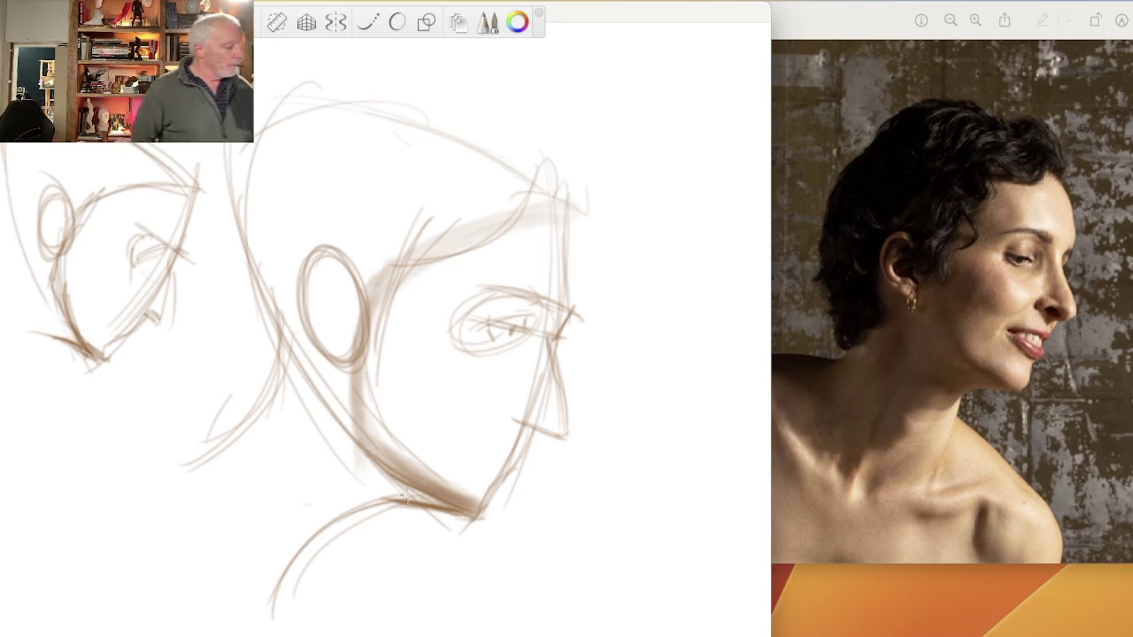
pyautogui.moveTo(403, 471); pyautogui.dragTo(448, 481)
pyautogui.moveTo(355, 419); pyautogui.dragTo(452, 491)
# Shade the large head's neck with broad diagonal strokes running from behind the jaw and ear down to the neck's base.
pyautogui.moveTo(361, 453)
pyautogui.mouseDown()
pyautogui.moveTo(441, 497)
pyautogui.moveTo(421, 502)
pyautogui.moveTo(336, 447)
pyautogui.mouseUp()
pyautogui.moveTo(441, 484)
pyautogui.mouseDown()
pyautogui.moveTo(389, 458)
pyautogui.moveTo(456, 495)
pyautogui.moveTo(379, 465)
pyautogui.moveTo(430, 497)
pyautogui.moveTo(364, 473)
pyautogui.moveTo(381, 492)
pyautogui.moveTo(368, 504)
pyautogui.moveTo(347, 366)
pyautogui.mouseUp()
pyautogui.moveTo(375, 494)
pyautogui.mouseDown()
pyautogui.moveTo(336, 370)
pyautogui.moveTo(309, 374)
pyautogui.moveTo(315, 495)
pyautogui.mouseUp()
pyautogui.moveTo(292, 382); pyautogui.dragTo(329, 506)
pyautogui.moveTo(265, 427)
pyautogui.mouseDown()
pyautogui.moveTo(214, 438)
pyautogui.moveTo(272, 527)
pyautogui.moveTo(285, 461)
pyautogui.moveTo(310, 492)
pyautogui.mouseUp()
pyautogui.moveTo(386, 481); pyautogui.dragTo(297, 536)
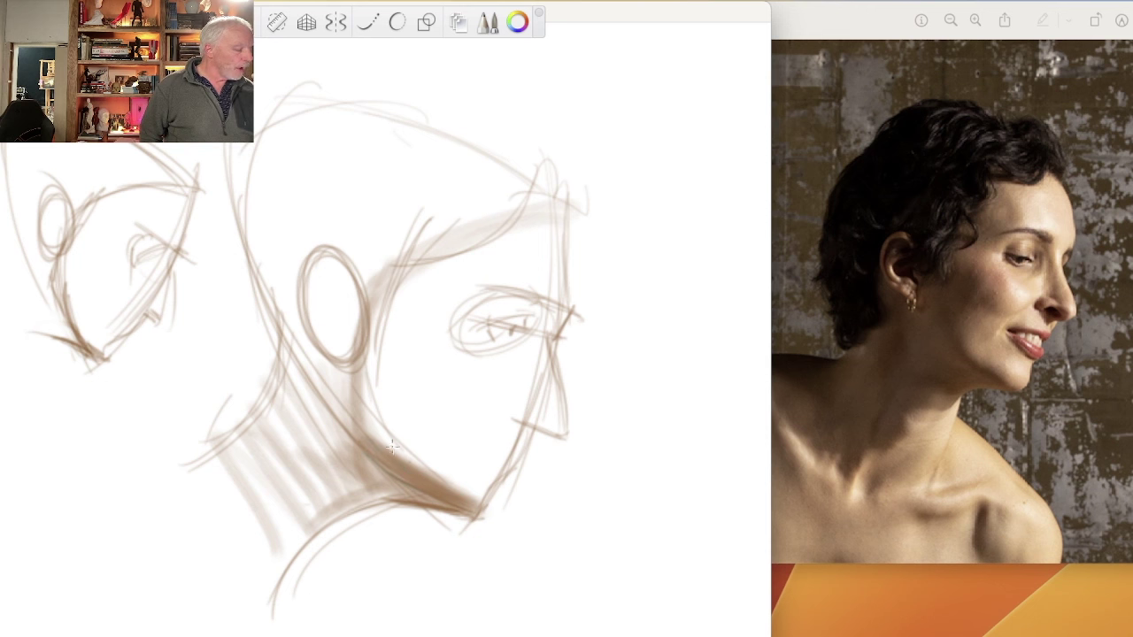
# Accent the underside of the jaw on both heads in teal, and draw a teal front neck line below the large head's chin.
pyautogui.moveTo(53, 281)
pyautogui.mouseDown()
pyautogui.moveTo(103, 349)
pyautogui.moveTo(50, 292)
pyautogui.moveTo(96, 345)
pyautogui.moveTo(57, 315)
pyautogui.moveTo(76, 316)
pyautogui.moveTo(114, 373)
pyautogui.moveTo(73, 358)
pyautogui.moveTo(104, 360)
pyautogui.mouseUp()
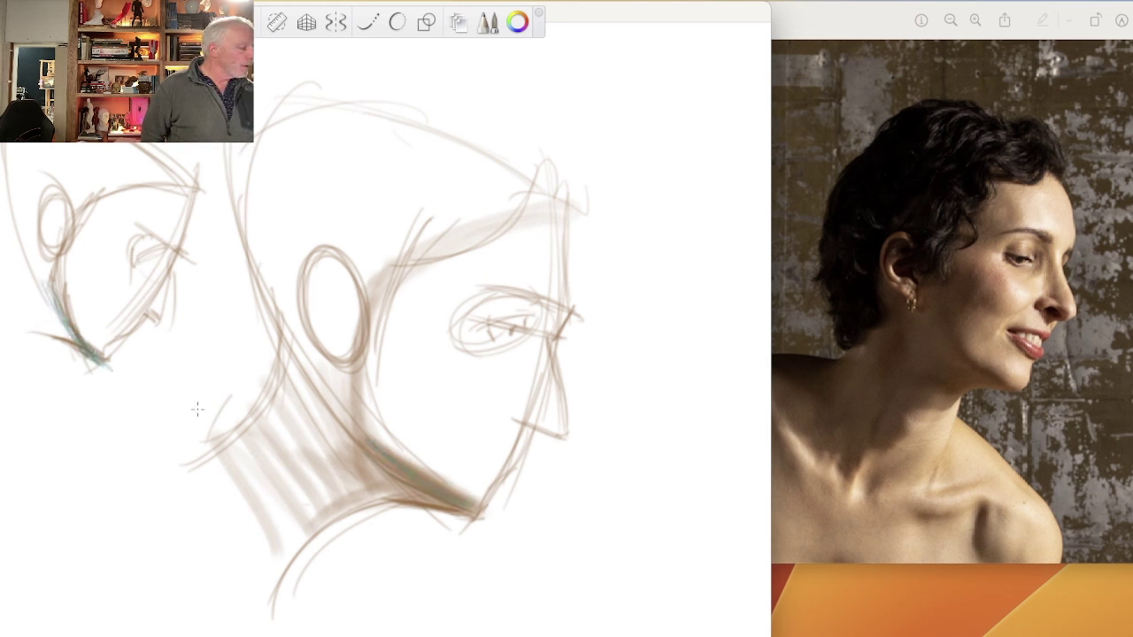
pyautogui.moveTo(457, 505); pyautogui.dragTo(396, 479)
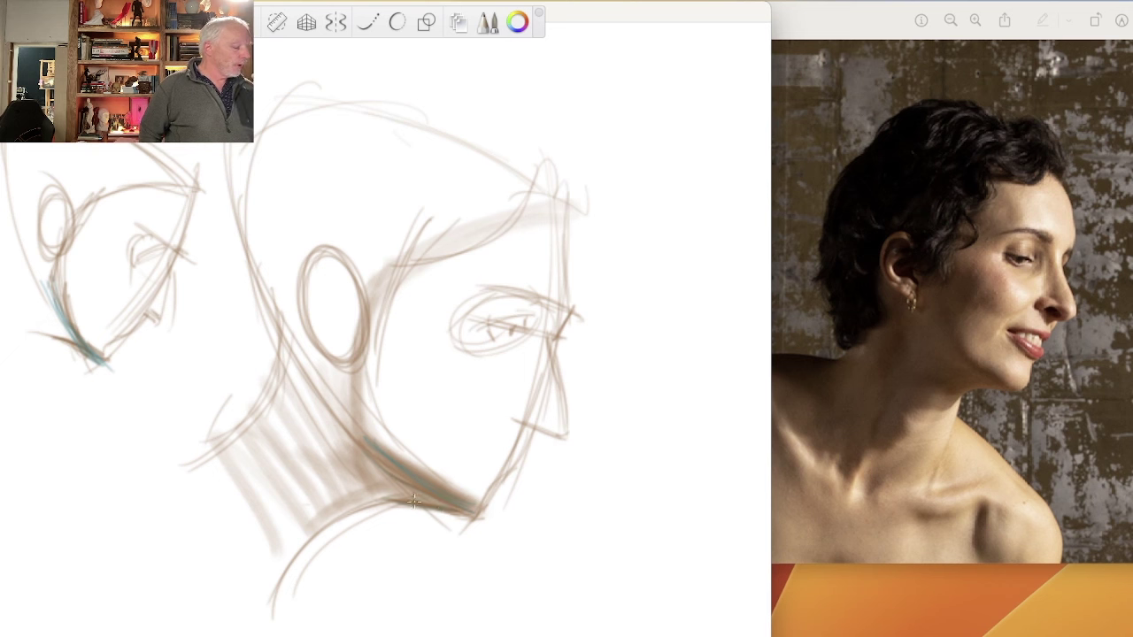
pyautogui.moveTo(412, 500)
pyautogui.mouseDown()
pyautogui.moveTo(354, 514)
pyautogui.moveTo(428, 499)
pyautogui.moveTo(350, 512)
pyautogui.moveTo(413, 503)
pyautogui.moveTo(364, 537)
pyautogui.moveTo(381, 522)
pyautogui.moveTo(359, 573)
pyautogui.mouseUp()
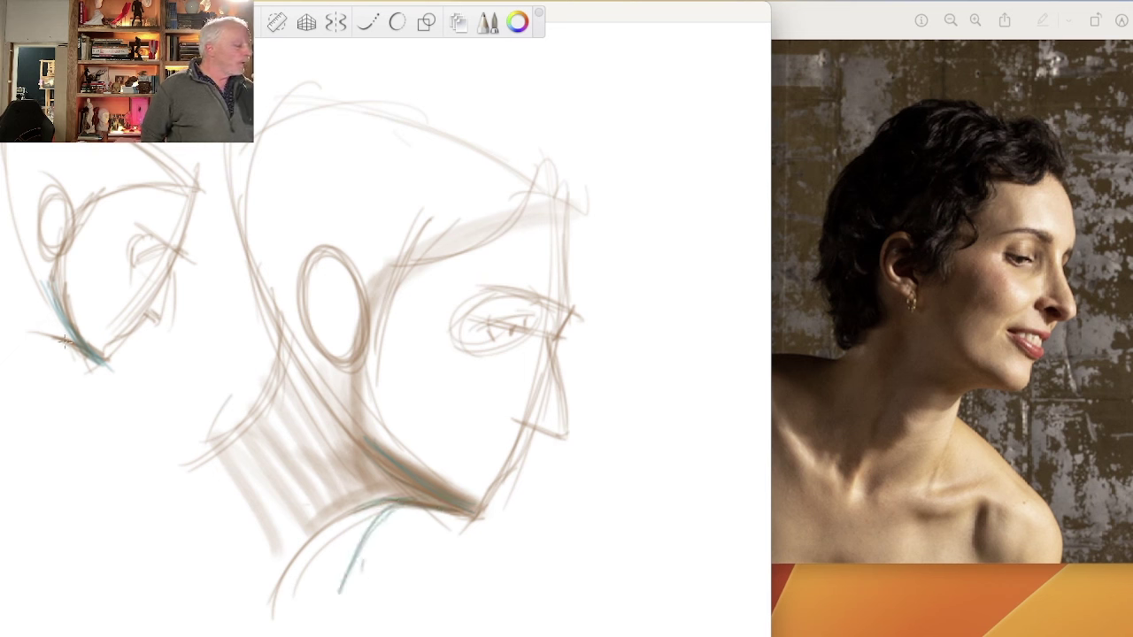
# Restate the small head's jaw, underside and jaw corner in teal, and strengthen the teal front neck line on the large head.
pyautogui.moveTo(56, 374)
pyautogui.mouseDown()
pyautogui.moveTo(88, 387)
pyautogui.moveTo(39, 337)
pyautogui.moveTo(88, 374)
pyautogui.mouseUp()
pyautogui.moveTo(48, 285); pyautogui.dragTo(103, 362)
pyautogui.moveTo(68, 308)
pyautogui.mouseDown()
pyautogui.moveTo(87, 346)
pyautogui.moveTo(75, 334)
pyautogui.moveTo(99, 358)
pyautogui.moveTo(33, 336)
pyautogui.mouseUp()
pyautogui.moveTo(100, 267)
pyautogui.mouseDown()
pyautogui.moveTo(67, 315)
pyautogui.moveTo(71, 339)
pyautogui.moveTo(67, 319)
pyautogui.moveTo(92, 276)
pyautogui.mouseUp()
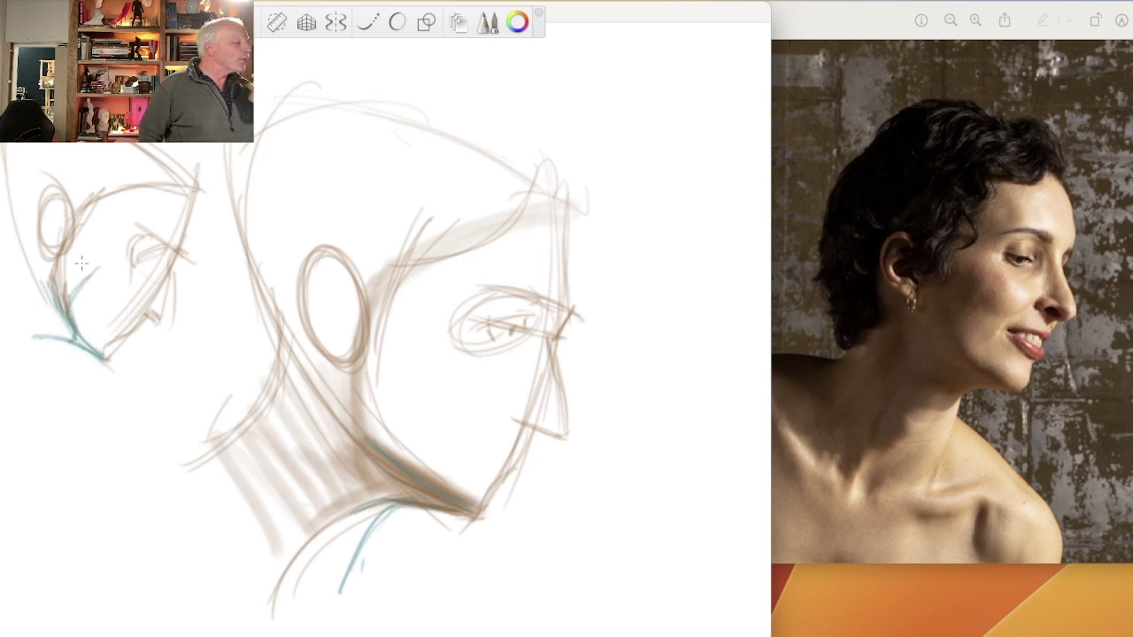
pyautogui.moveTo(97, 270); pyautogui.dragTo(67, 315)
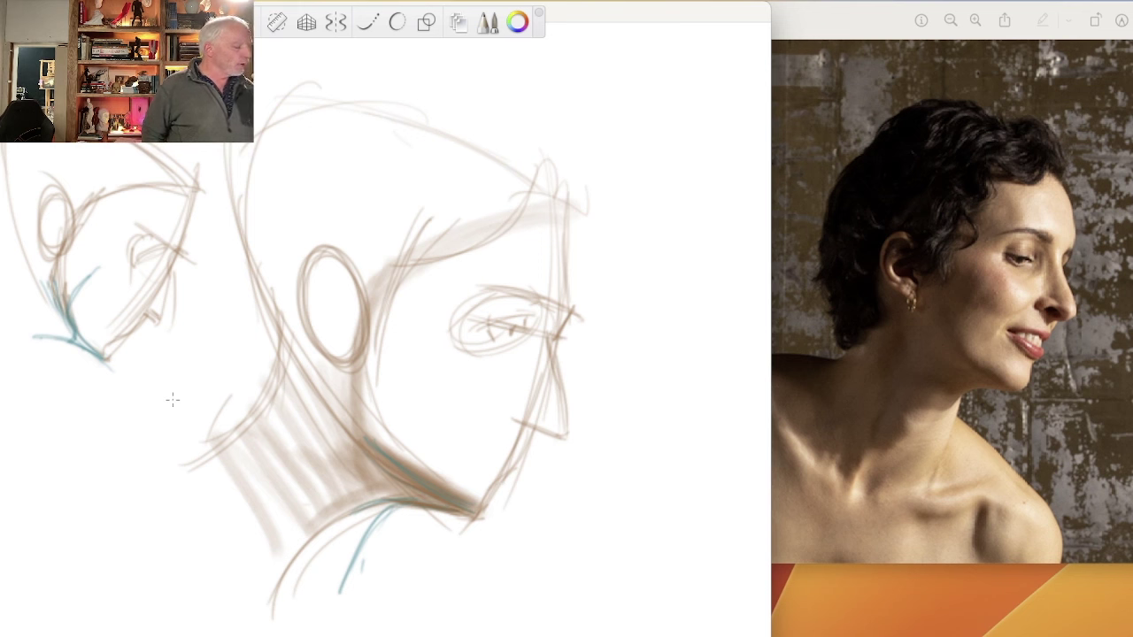
pyautogui.moveTo(386, 511); pyautogui.dragTo(349, 585)
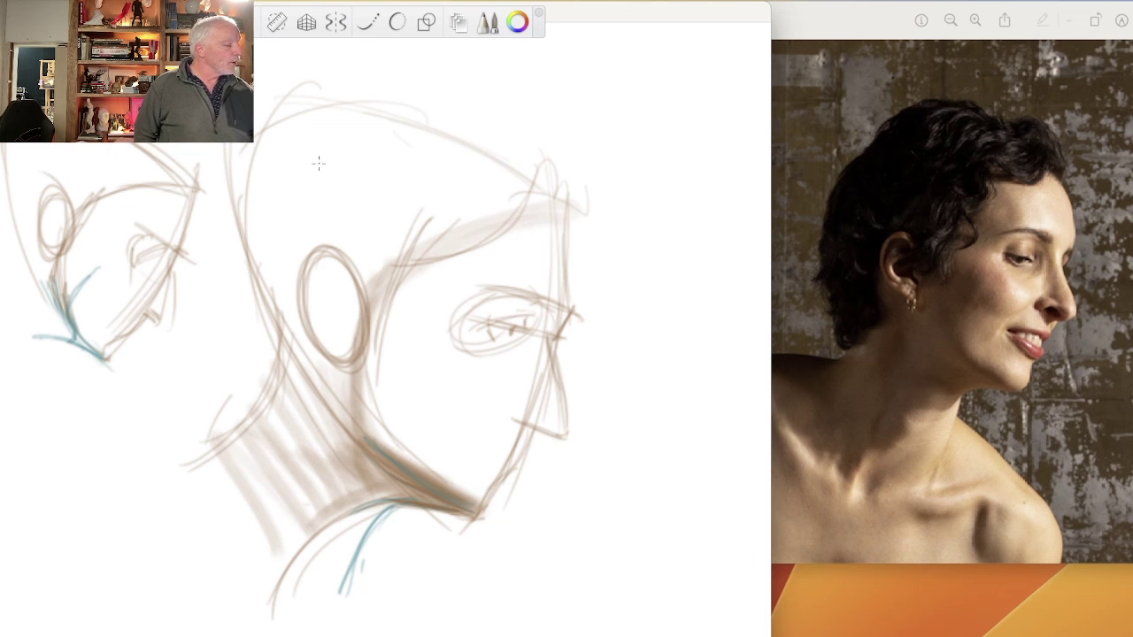
# Draw the narrow front plane of a tilted teal box above and beside the large head's forehead, with its short upper edge darkened.
pyautogui.moveTo(661, 92)
pyautogui.mouseDown()
pyautogui.moveTo(692, 150)
pyautogui.moveTo(668, 105)
pyautogui.moveTo(669, 115)
pyautogui.moveTo(654, 110)
pyautogui.moveTo(621, 193)
pyautogui.mouseUp()
pyautogui.moveTo(704, 140); pyautogui.dragTo(639, 264)
pyautogui.moveTo(666, 92)
pyautogui.mouseDown()
pyautogui.moveTo(560, 61)
pyautogui.moveTo(668, 98)
pyautogui.moveTo(697, 156)
pyautogui.mouseUp()
pyautogui.moveTo(662, 90); pyautogui.dragTo(699, 159)
pyautogui.moveTo(705, 157)
pyautogui.mouseDown()
pyautogui.moveTo(669, 105)
pyautogui.moveTo(692, 153)
pyautogui.mouseUp()
pyautogui.moveTo(611, 214); pyautogui.dragTo(639, 275)
pyautogui.moveTo(605, 216); pyautogui.dragTo(636, 270)
pyautogui.moveTo(671, 110); pyautogui.dragTo(678, 134)
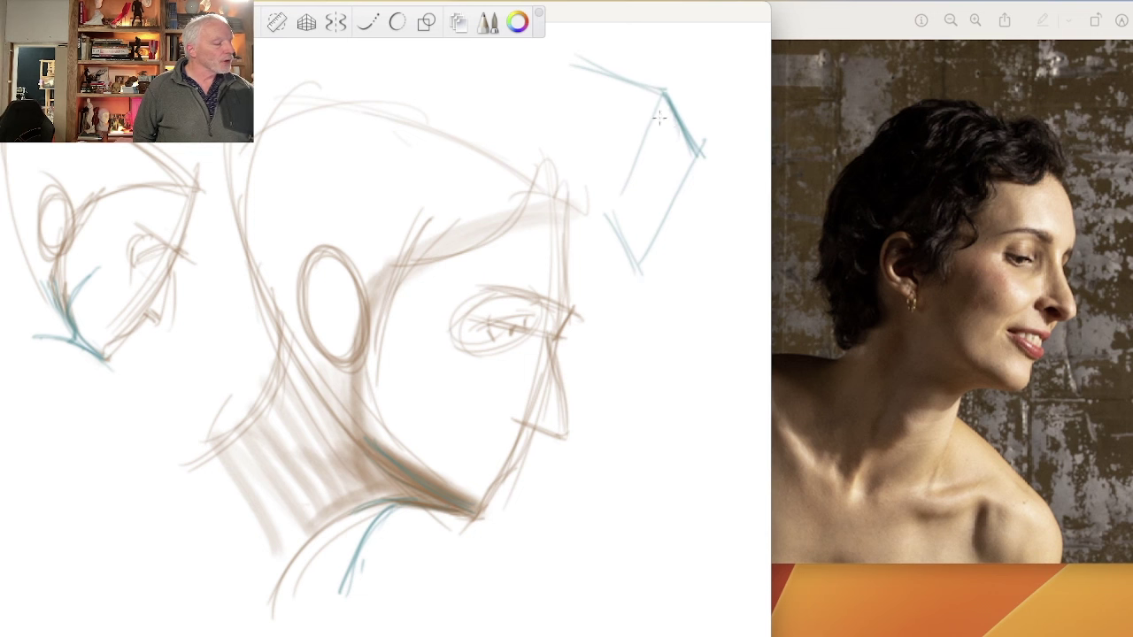
# Add the box's long side plane and extend its two upper edges past the shared corner with arrowheads marking their directions.
pyautogui.moveTo(665, 90)
pyautogui.mouseDown()
pyautogui.moveTo(555, 55)
pyautogui.moveTo(665, 92)
pyautogui.mouseUp()
pyautogui.moveTo(595, 75); pyautogui.dragTo(637, 86)
pyautogui.moveTo(558, 53); pyautogui.dragTo(519, 140)
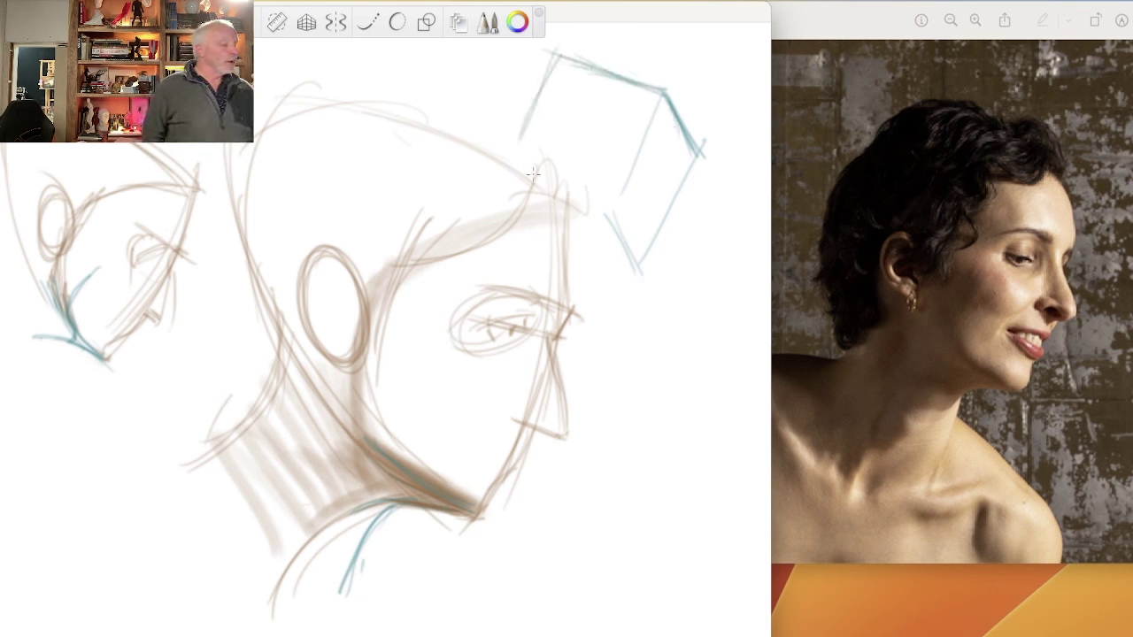
pyautogui.moveTo(670, 90)
pyautogui.mouseDown()
pyautogui.moveTo(699, 159)
pyautogui.moveTo(724, 203)
pyautogui.mouseUp()
pyautogui.moveTo(680, 115); pyautogui.dragTo(649, 62)
pyautogui.moveTo(645, 48)
pyautogui.mouseDown()
pyautogui.moveTo(642, 60)
pyautogui.moveTo(653, 55)
pyautogui.moveTo(699, 97)
pyautogui.mouseUp()
pyautogui.moveTo(707, 88); pyautogui.dragTo(712, 104)
pyautogui.moveTo(636, 82)
pyautogui.mouseDown()
pyautogui.moveTo(536, 49)
pyautogui.moveTo(542, 58)
pyautogui.mouseUp()
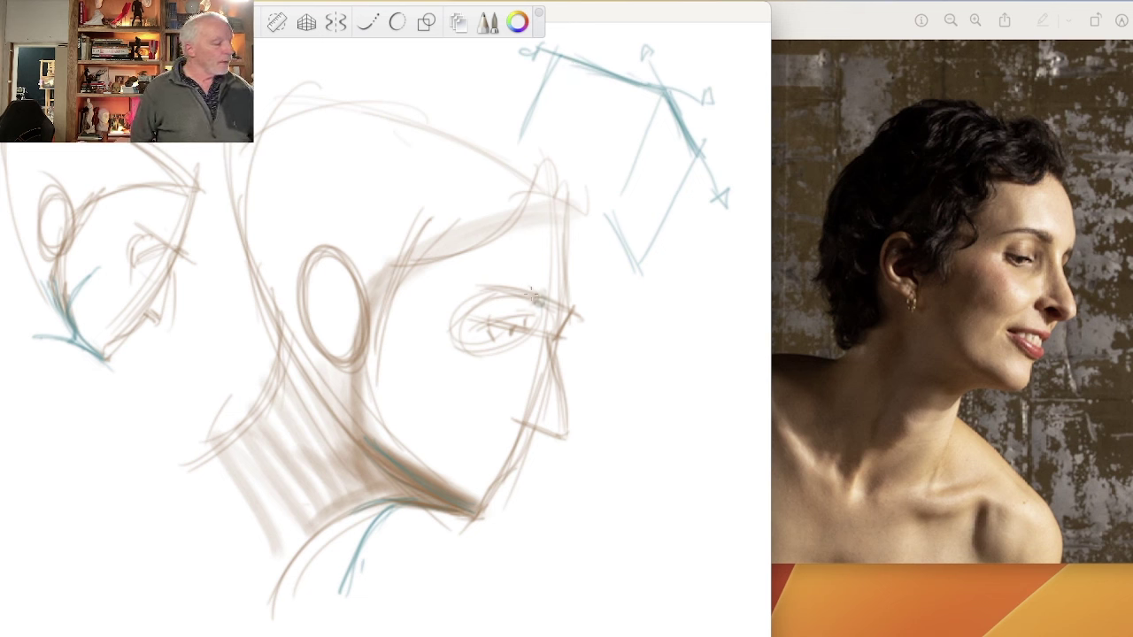
# Mark the brow corner and nose bridge on the large head, extend a diagonal arrow through them, and lengthen the box's matching front edge.
pyautogui.moveTo(540, 299); pyautogui.dragTo(539, 302)
pyautogui.moveTo(566, 256)
pyautogui.mouseDown()
pyautogui.moveTo(564, 335)
pyautogui.moveTo(554, 340)
pyautogui.moveTo(567, 326)
pyautogui.moveTo(530, 294)
pyautogui.moveTo(571, 328)
pyautogui.mouseUp()
pyautogui.moveTo(529, 285); pyautogui.dragTo(577, 332)
pyautogui.moveTo(508, 267); pyautogui.dragTo(690, 432)
pyautogui.moveTo(651, 78); pyautogui.dragTo(761, 274)
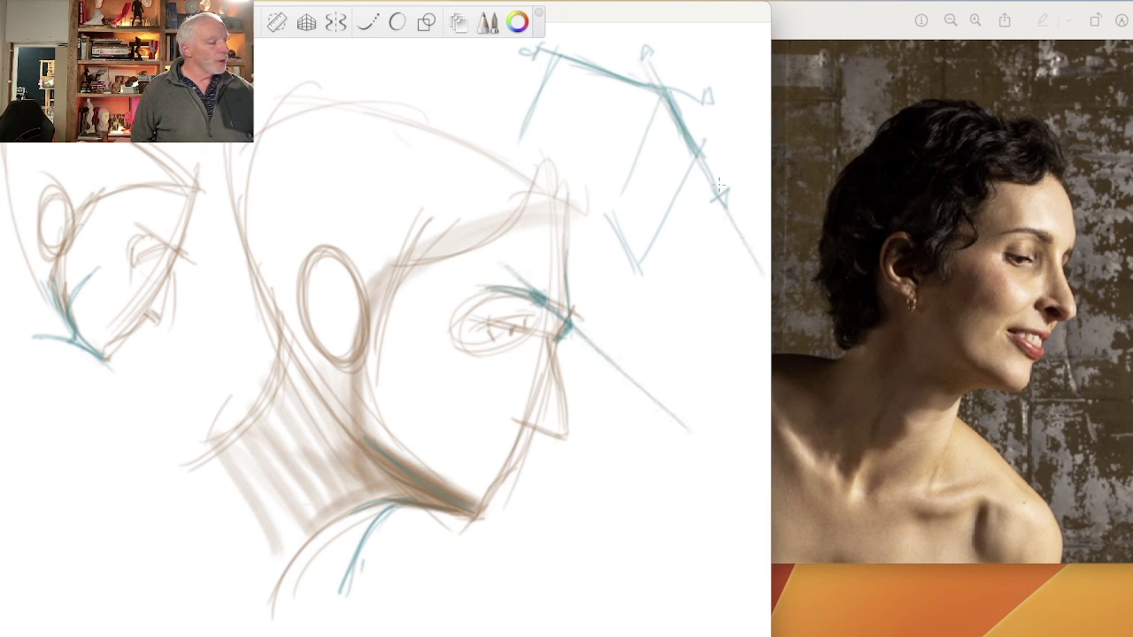
pyautogui.moveTo(646, 57); pyautogui.dragTo(765, 267)
pyautogui.moveTo(572, 329)
pyautogui.mouseDown()
pyautogui.moveTo(699, 452)
pyautogui.moveTo(685, 462)
pyautogui.moveTo(706, 489)
pyautogui.mouseUp()
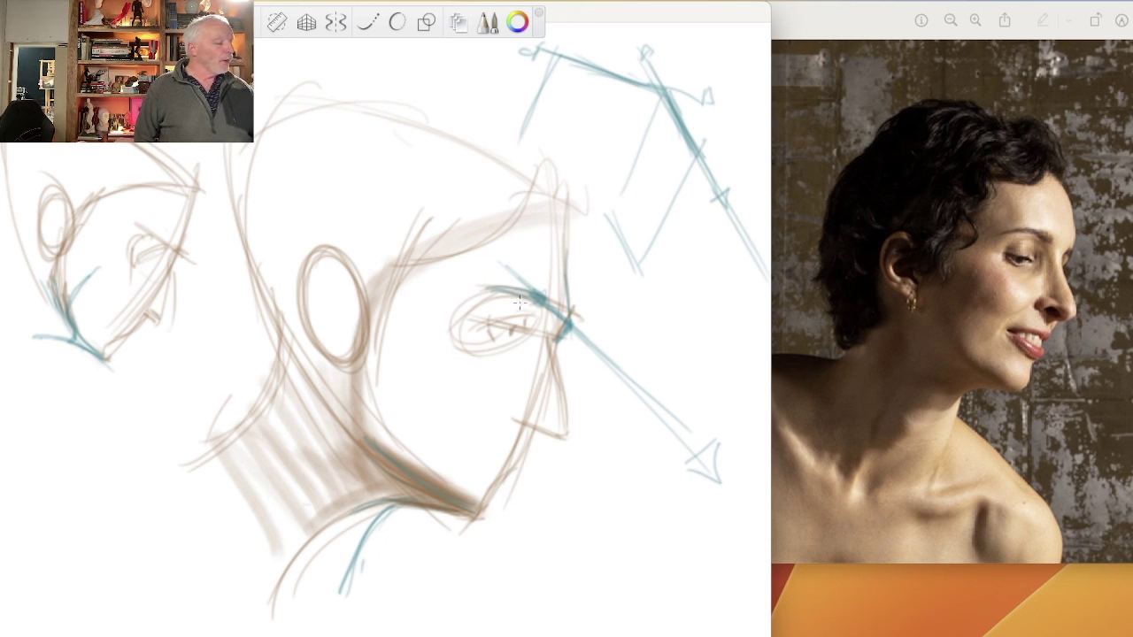
# Rework the large head's brow and eye socket with teal strokes, and run a teal brow guideline across the small head.
pyautogui.moveTo(535, 296)
pyautogui.mouseDown()
pyautogui.moveTo(501, 303)
pyautogui.moveTo(518, 283)
pyautogui.moveTo(505, 266)
pyautogui.moveTo(537, 297)
pyautogui.moveTo(476, 281)
pyautogui.moveTo(505, 288)
pyautogui.moveTo(483, 375)
pyautogui.mouseUp()
pyautogui.moveTo(466, 304)
pyautogui.mouseDown()
pyautogui.moveTo(501, 373)
pyautogui.moveTo(514, 281)
pyautogui.moveTo(545, 303)
pyautogui.moveTo(463, 286)
pyautogui.moveTo(508, 280)
pyautogui.moveTo(476, 296)
pyautogui.moveTo(451, 291)
pyautogui.mouseUp()
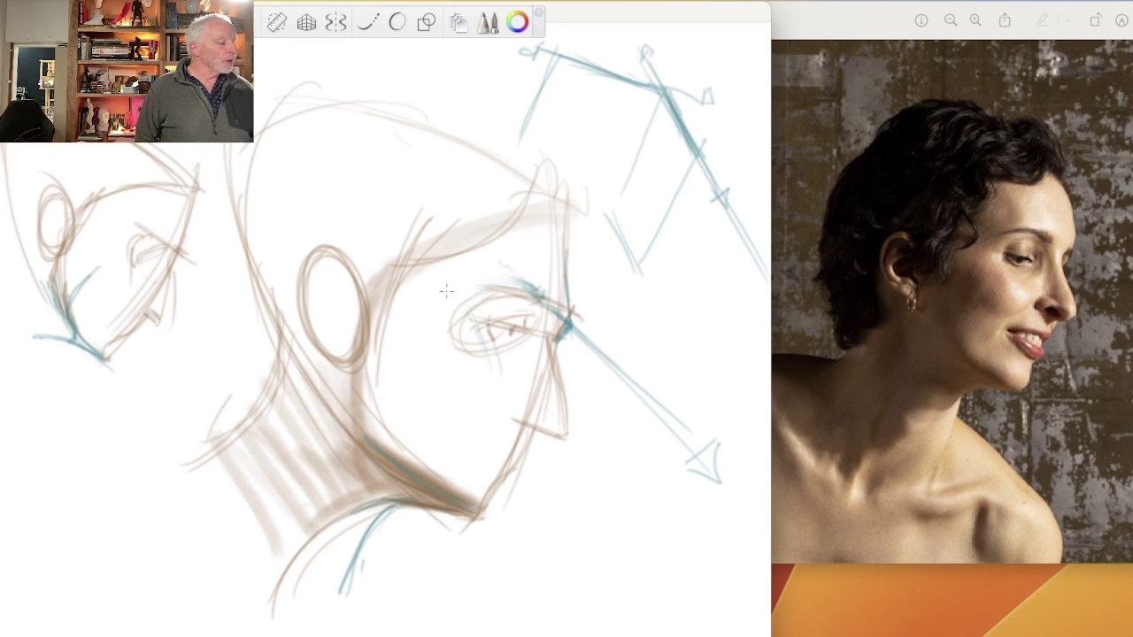
pyautogui.moveTo(526, 290)
pyautogui.mouseDown()
pyautogui.moveTo(535, 298)
pyautogui.moveTo(496, 283)
pyautogui.moveTo(545, 304)
pyautogui.moveTo(476, 282)
pyautogui.mouseUp()
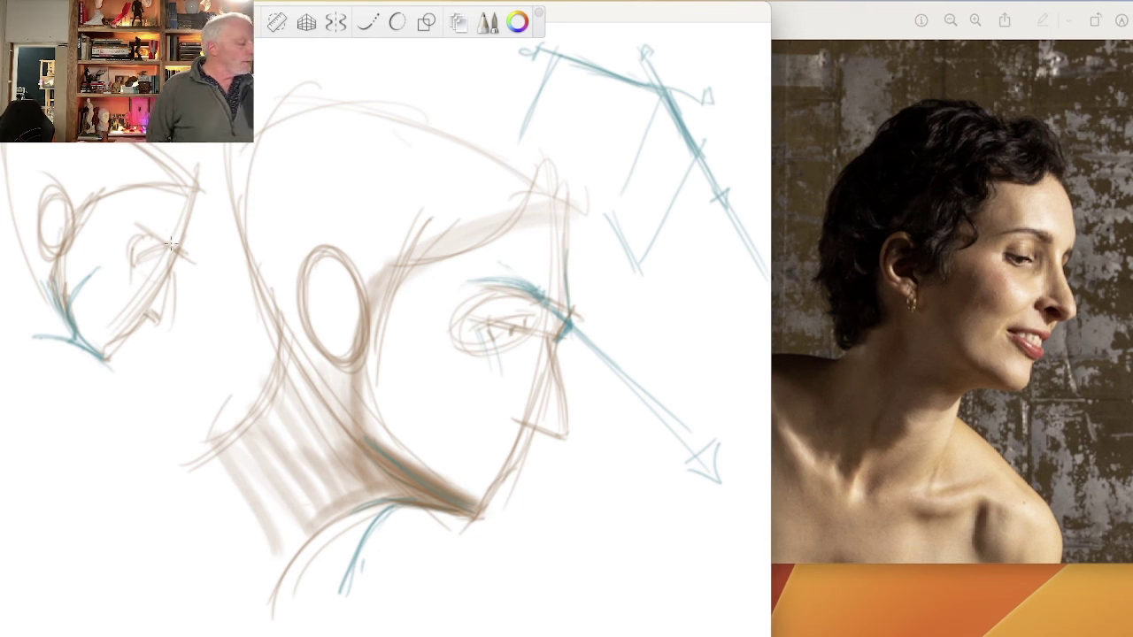
pyautogui.moveTo(163, 233)
pyautogui.mouseDown()
pyautogui.moveTo(186, 265)
pyautogui.moveTo(12, 161)
pyautogui.mouseUp()
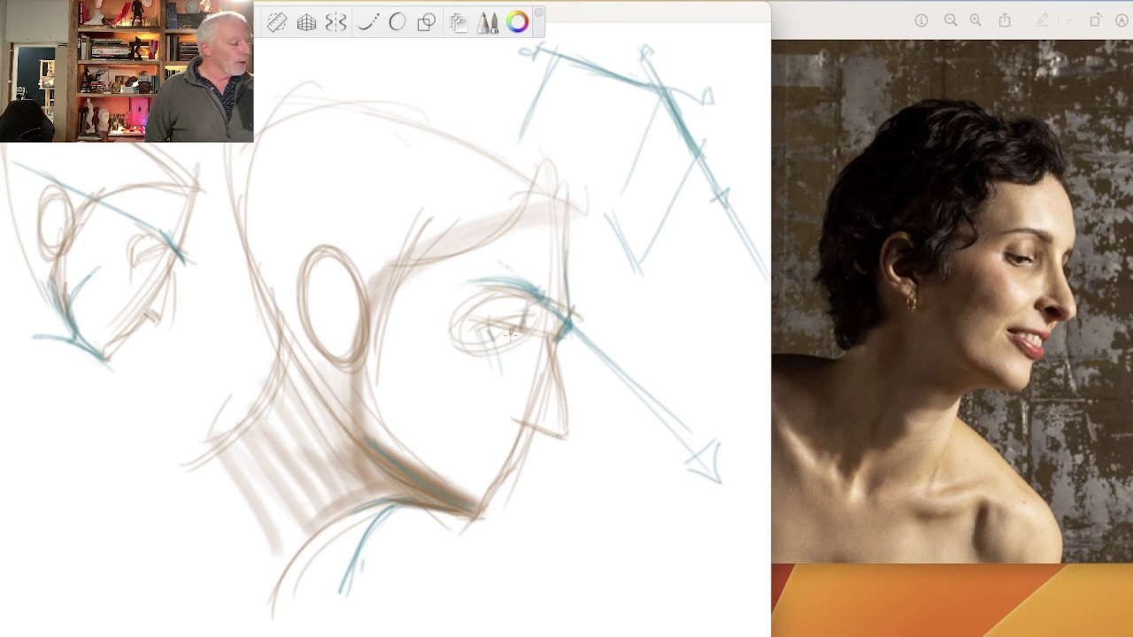
# Darken the large head's eye, brow and nose bridge in teal, and reinforce the diagonal brow arrow.
pyautogui.moveTo(519, 331)
pyautogui.mouseDown()
pyautogui.moveTo(492, 324)
pyautogui.moveTo(525, 322)
pyautogui.moveTo(524, 332)
pyautogui.moveTo(504, 327)
pyautogui.moveTo(513, 333)
pyautogui.mouseUp()
pyautogui.moveTo(472, 292)
pyautogui.mouseDown()
pyautogui.moveTo(523, 283)
pyautogui.moveTo(494, 273)
pyautogui.mouseUp()
pyautogui.moveTo(549, 341); pyautogui.dragTo(566, 436)
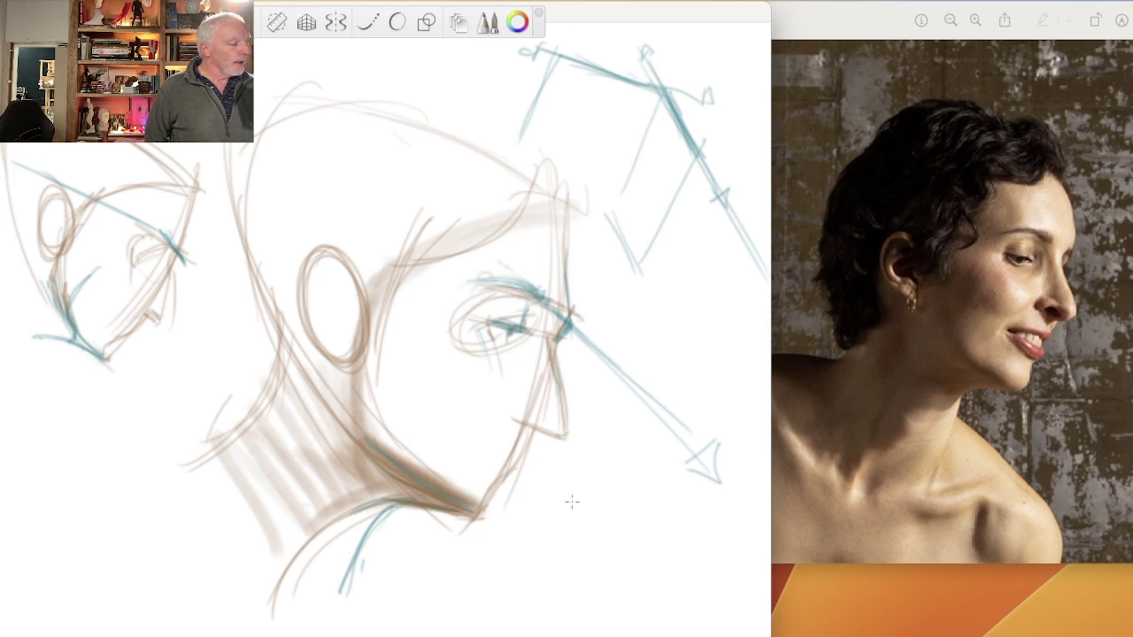
pyautogui.moveTo(524, 279); pyautogui.dragTo(539, 294)
pyautogui.moveTo(577, 336); pyautogui.dragTo(728, 491)
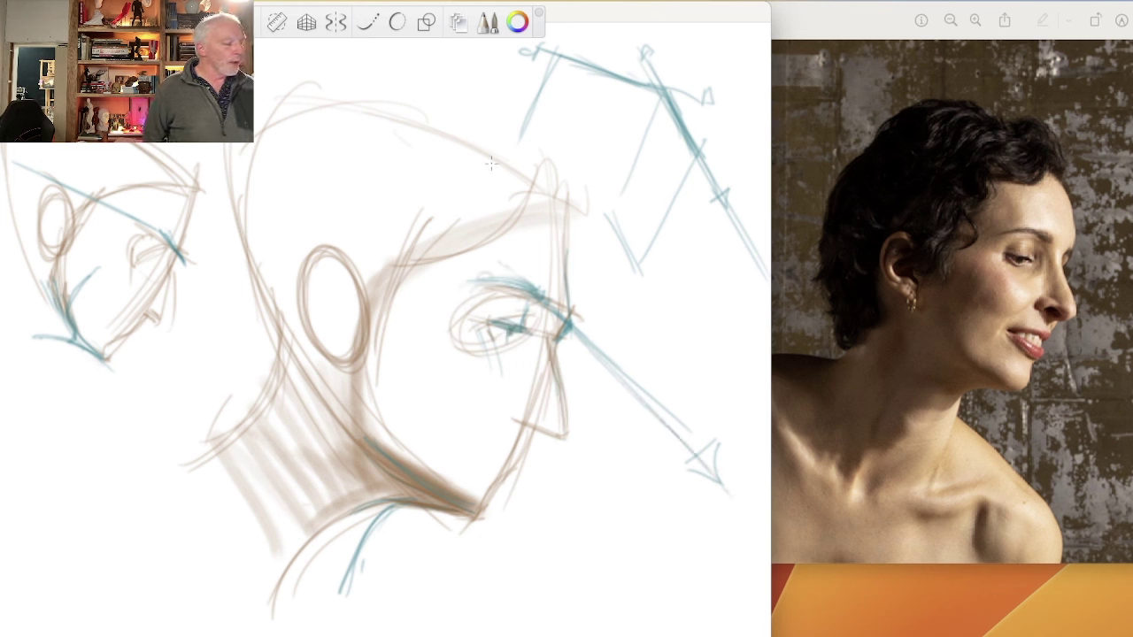
# Define the large head's forehead corner in teal, adding a rounded form over it and a contour down to the brow.
pyautogui.moveTo(540, 188)
pyautogui.mouseDown()
pyautogui.moveTo(568, 214)
pyautogui.moveTo(568, 255)
pyautogui.mouseUp()
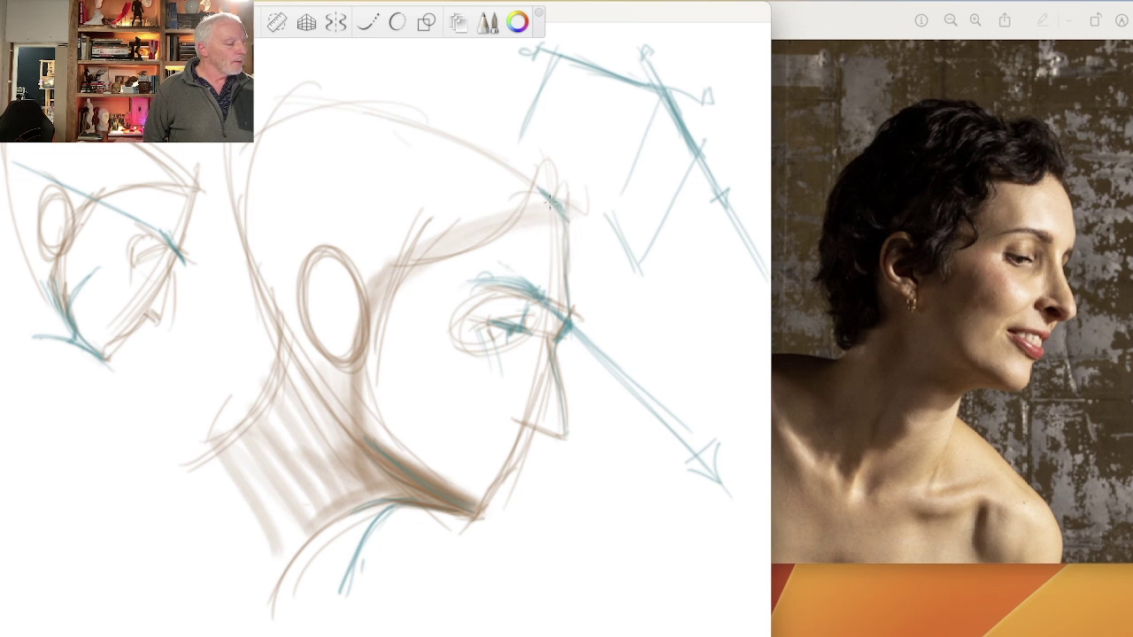
pyautogui.moveTo(559, 214); pyautogui.dragTo(570, 271)
pyautogui.moveTo(577, 223)
pyautogui.mouseDown()
pyautogui.moveTo(561, 160)
pyautogui.moveTo(503, 228)
pyautogui.mouseUp()
pyautogui.moveTo(536, 185)
pyautogui.mouseDown()
pyautogui.moveTo(570, 219)
pyautogui.moveTo(570, 289)
pyautogui.mouseUp()
# Draw long parallel diagonal guidelines through the brow and the forehead corner of the large head.
pyautogui.moveTo(453, 210); pyautogui.dragTo(639, 414)
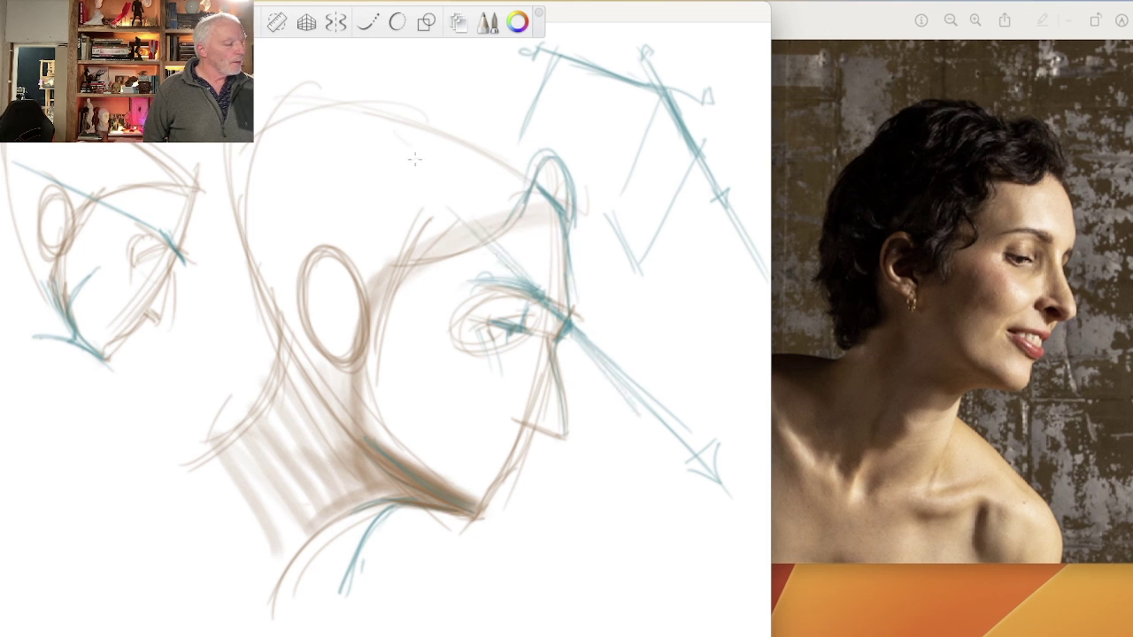
pyautogui.moveTo(445, 190); pyautogui.dragTo(632, 389)
pyautogui.moveTo(513, 165); pyautogui.dragTo(600, 256)
pyautogui.moveTo(471, 120); pyautogui.dragTo(635, 297)
pyautogui.moveTo(425, 75); pyautogui.dragTo(586, 247)
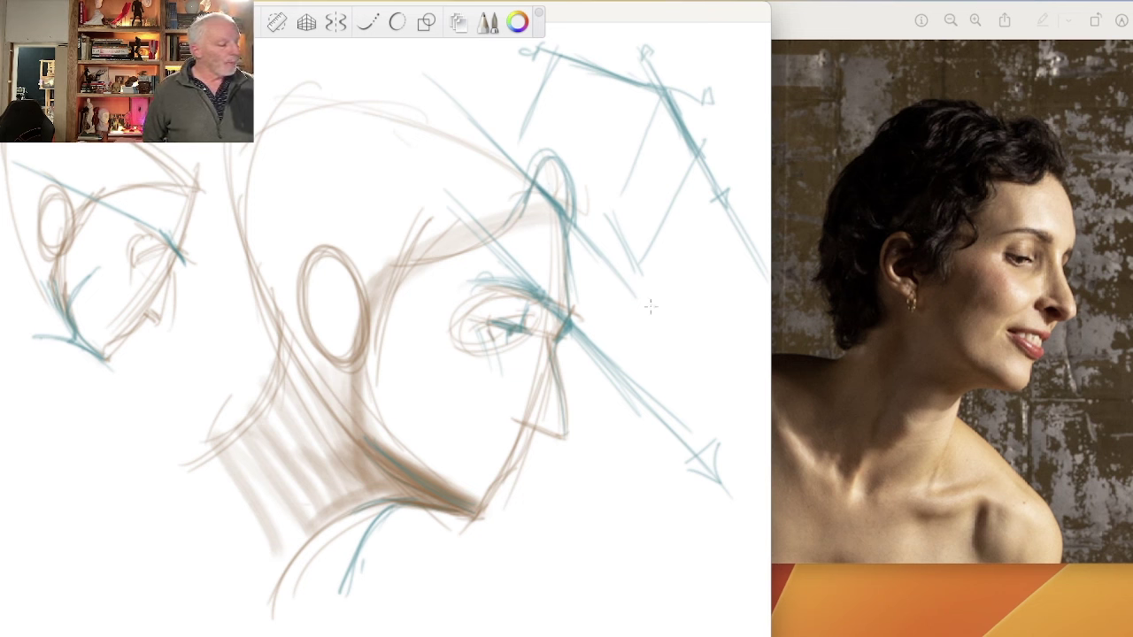
# Sketch an offset teal face plane between the ends of the diagonal guidelines, with inner contour lines and a curve sweeping down below it.
pyautogui.moveTo(699, 388)
pyautogui.mouseDown()
pyautogui.moveTo(624, 272)
pyautogui.moveTo(706, 444)
pyautogui.moveTo(671, 310)
pyautogui.moveTo(680, 326)
pyautogui.moveTo(622, 270)
pyautogui.moveTo(669, 304)
pyautogui.moveTo(706, 416)
pyautogui.mouseUp()
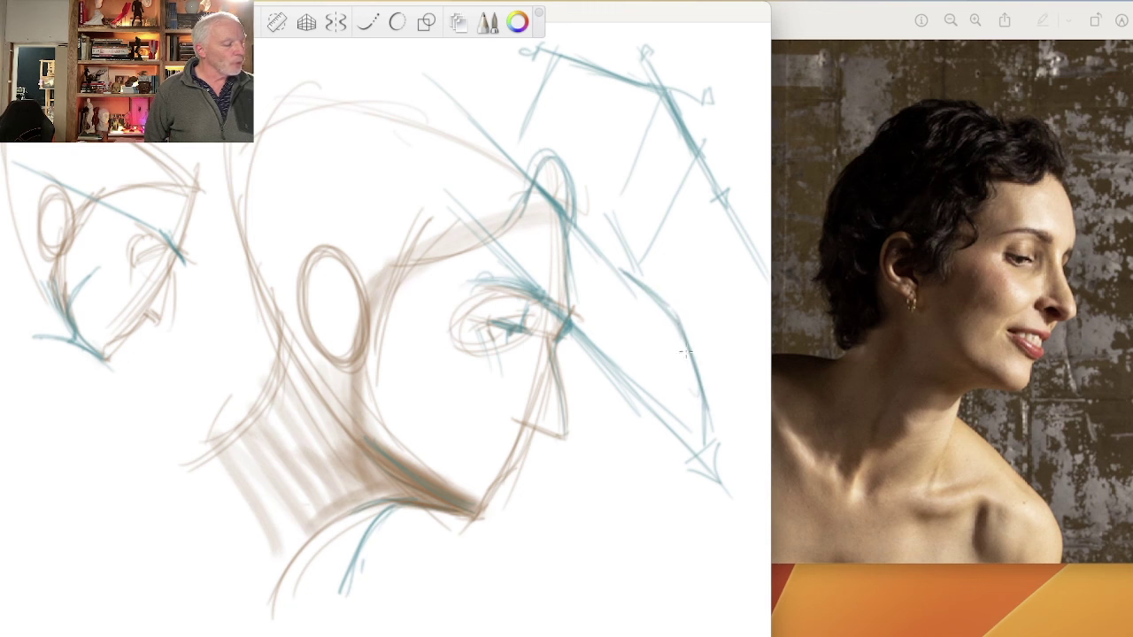
pyautogui.moveTo(685, 352); pyautogui.dragTo(706, 431)
pyautogui.moveTo(623, 272); pyautogui.dragTo(680, 325)
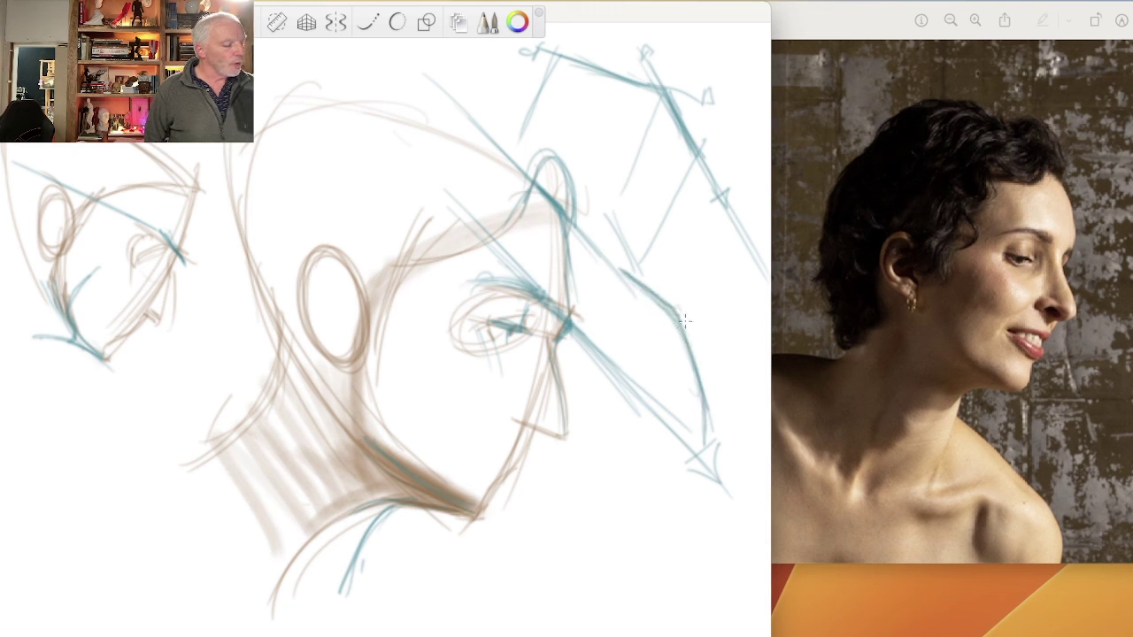
pyautogui.moveTo(681, 315)
pyautogui.mouseDown()
pyautogui.moveTo(708, 383)
pyautogui.moveTo(704, 448)
pyautogui.mouseUp()
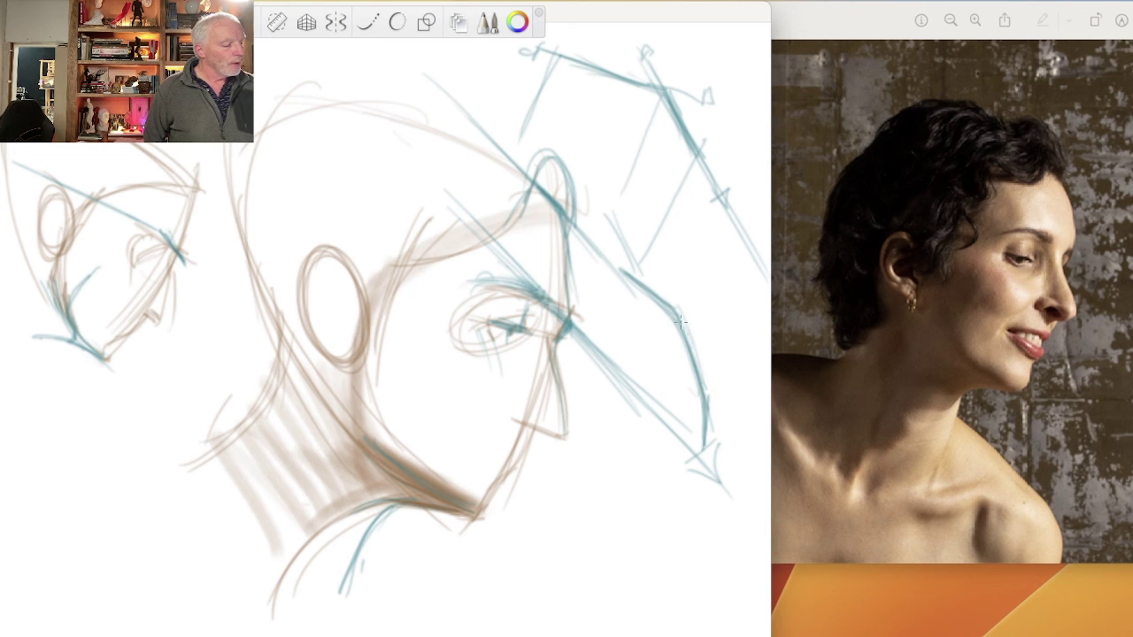
pyautogui.moveTo(577, 231)
pyautogui.mouseDown()
pyautogui.moveTo(673, 299)
pyautogui.moveTo(647, 357)
pyautogui.mouseUp()
pyautogui.moveTo(634, 292)
pyautogui.mouseDown()
pyautogui.moveTo(660, 375)
pyautogui.moveTo(692, 393)
pyautogui.moveTo(660, 427)
pyautogui.moveTo(702, 452)
pyautogui.moveTo(671, 471)
pyautogui.mouseUp()
pyautogui.moveTo(662, 424)
pyautogui.mouseDown()
pyautogui.moveTo(639, 451)
pyautogui.moveTo(678, 470)
pyautogui.moveTo(655, 453)
pyautogui.moveTo(739, 623)
pyautogui.mouseUp()
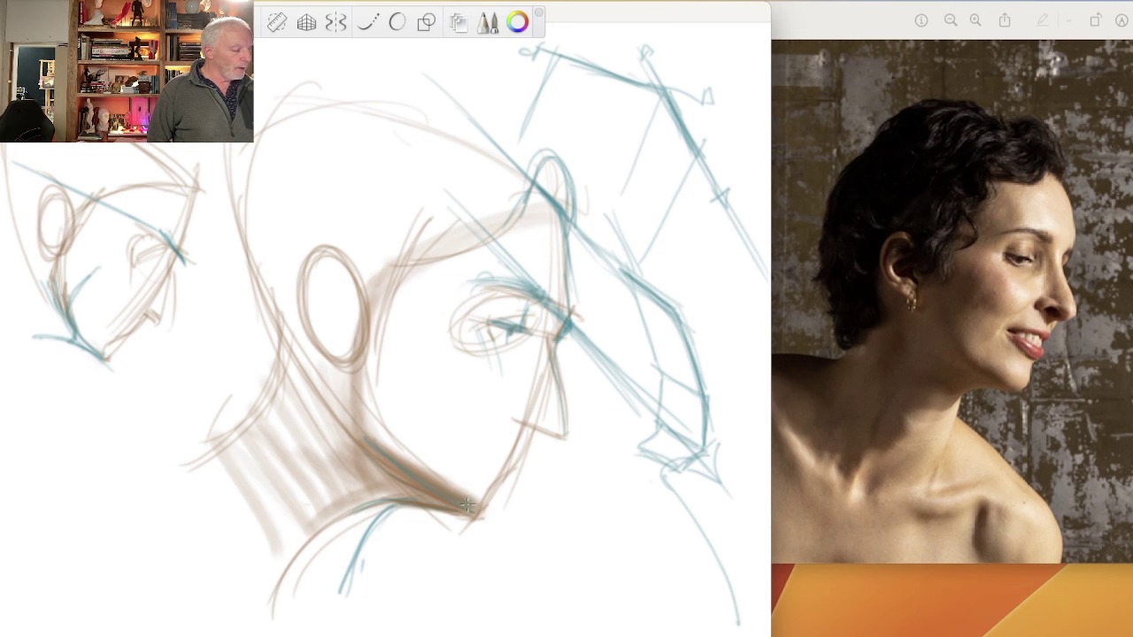
# Darken the large head's chin in teal, and lay broad soft diagonal bands through its brow and chin.
pyautogui.moveTo(472, 508); pyautogui.dragTo(459, 494)
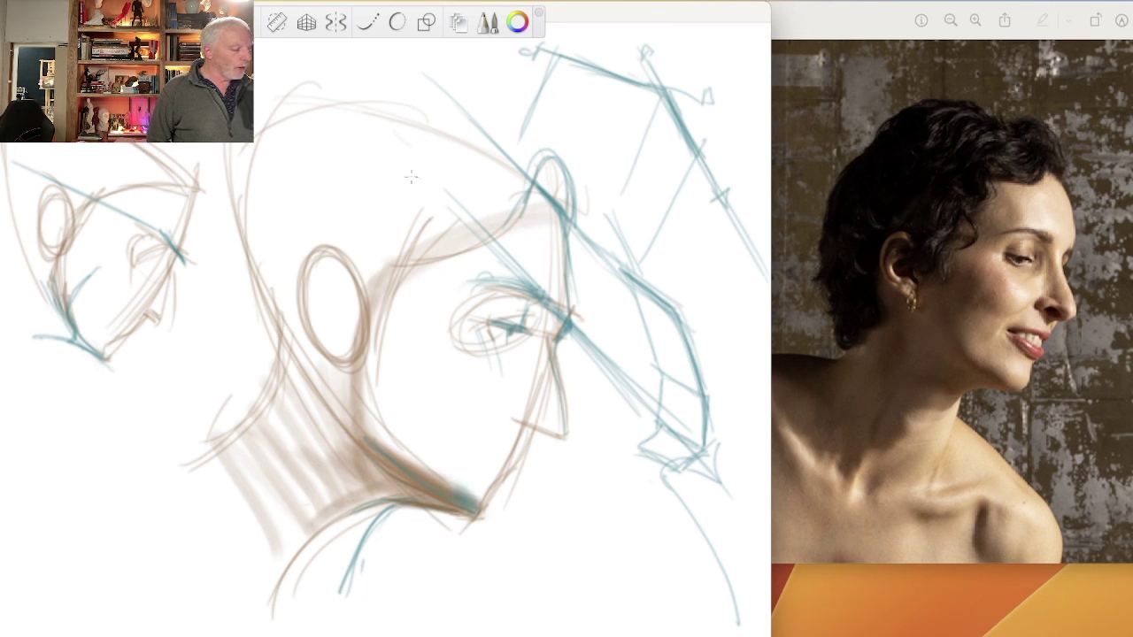
pyautogui.moveTo(391, 136); pyautogui.dragTo(483, 228)
pyautogui.moveTo(354, 92); pyautogui.dragTo(660, 438)
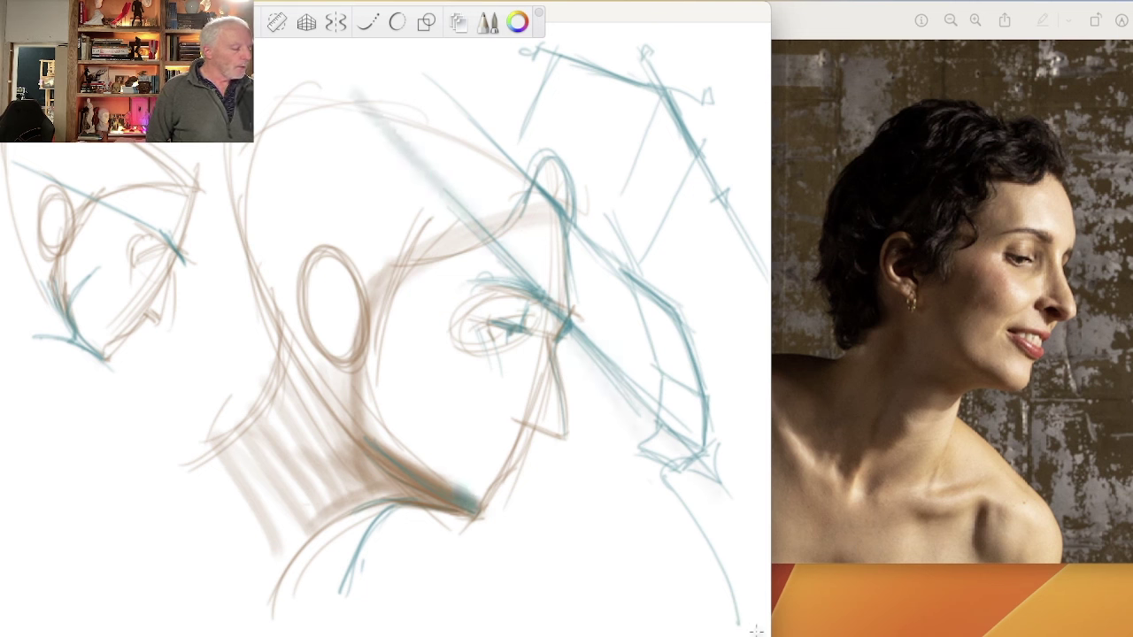
pyautogui.moveTo(379, 381); pyautogui.dragTo(593, 634)
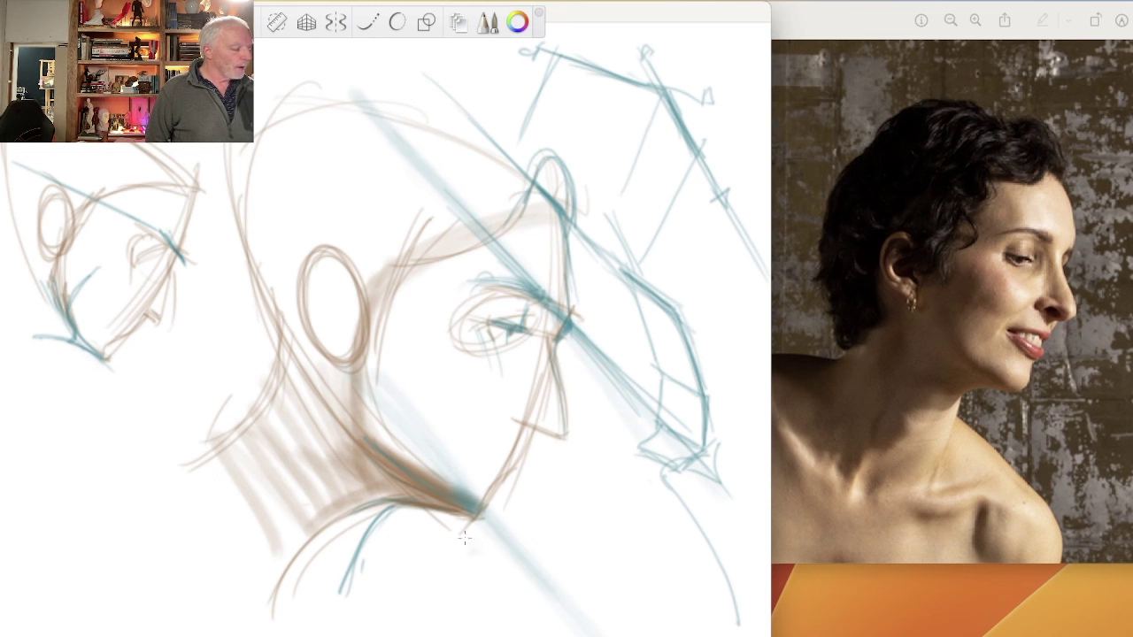
# Shade the large head's jaw underside and neck in teal, and strengthen the parallel diagonal bands through the chin, brow and forehead corner.
pyautogui.moveTo(476, 505)
pyautogui.mouseDown()
pyautogui.moveTo(473, 524)
pyautogui.moveTo(442, 479)
pyautogui.moveTo(463, 486)
pyautogui.moveTo(373, 428)
pyautogui.moveTo(458, 474)
pyautogui.moveTo(376, 436)
pyautogui.moveTo(394, 457)
pyautogui.moveTo(468, 491)
pyautogui.moveTo(344, 370)
pyautogui.moveTo(425, 479)
pyautogui.moveTo(402, 468)
pyautogui.moveTo(445, 496)
pyautogui.moveTo(373, 465)
pyautogui.moveTo(376, 475)
pyautogui.moveTo(345, 357)
pyautogui.moveTo(335, 399)
pyautogui.moveTo(389, 483)
pyautogui.moveTo(346, 496)
pyautogui.moveTo(342, 537)
pyautogui.mouseUp()
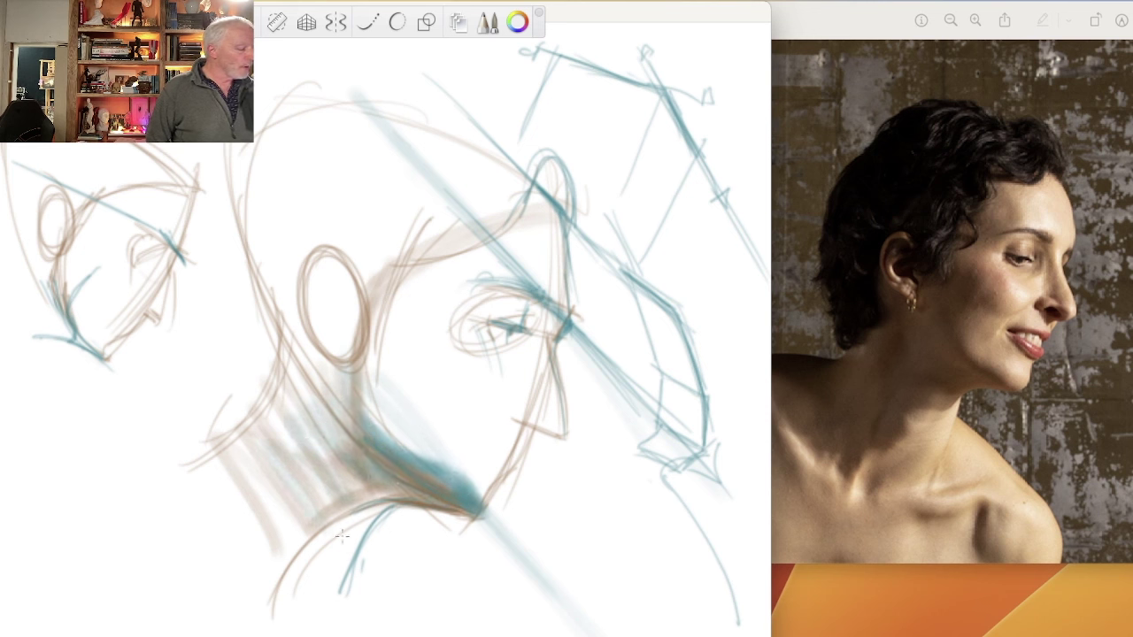
pyautogui.moveTo(465, 485)
pyautogui.mouseDown()
pyautogui.moveTo(461, 476)
pyautogui.moveTo(582, 635)
pyautogui.moveTo(538, 599)
pyautogui.mouseUp()
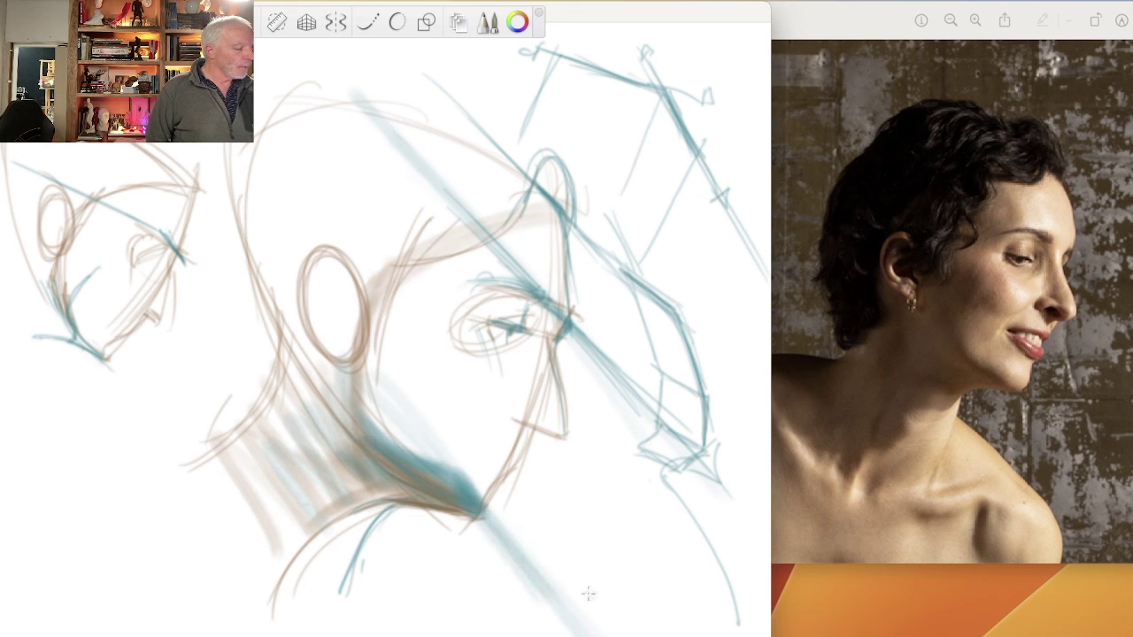
pyautogui.moveTo(406, 147); pyautogui.dragTo(704, 490)
pyautogui.moveTo(432, 177); pyautogui.dragTo(691, 469)
pyautogui.moveTo(423, 44)
pyautogui.mouseDown()
pyautogui.moveTo(575, 212)
pyautogui.moveTo(416, 50)
pyautogui.moveTo(541, 197)
pyautogui.mouseUp()
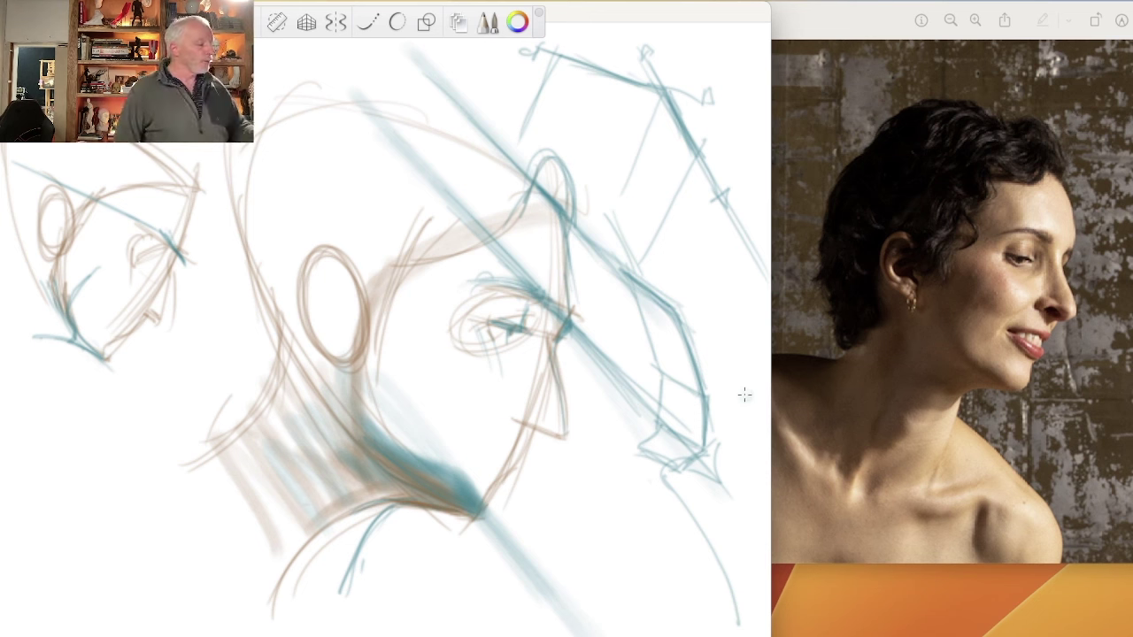
# Shade the large head's outer eye socket down into the cheek and darken the underside and wing of the nose in teal.
pyautogui.moveTo(470, 310)
pyautogui.mouseDown()
pyautogui.moveTo(498, 380)
pyautogui.moveTo(469, 321)
pyautogui.moveTo(509, 301)
pyautogui.moveTo(464, 334)
pyautogui.moveTo(503, 407)
pyautogui.mouseUp()
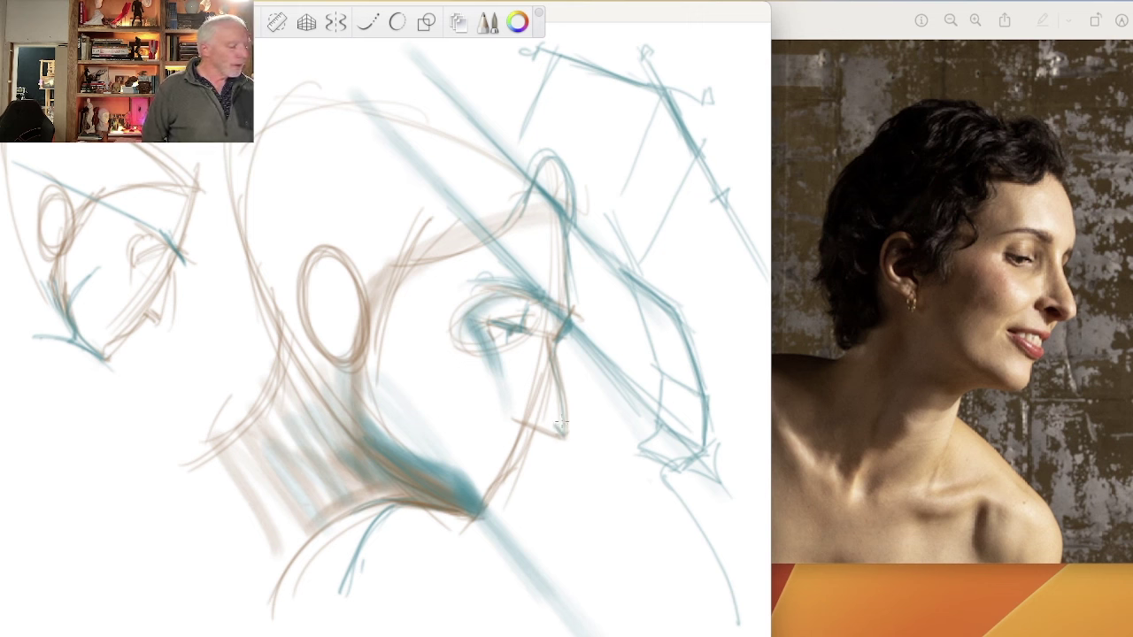
pyautogui.moveTo(515, 408)
pyautogui.mouseDown()
pyautogui.moveTo(553, 424)
pyautogui.moveTo(520, 410)
pyautogui.mouseUp()
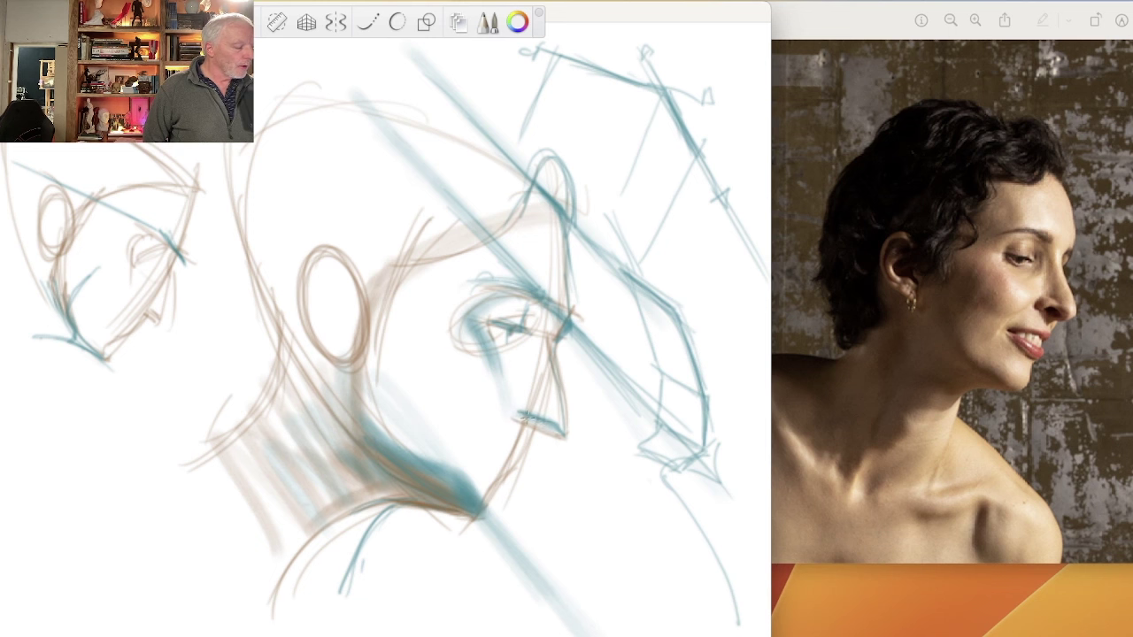
pyautogui.moveTo(520, 414); pyautogui.dragTo(543, 428)
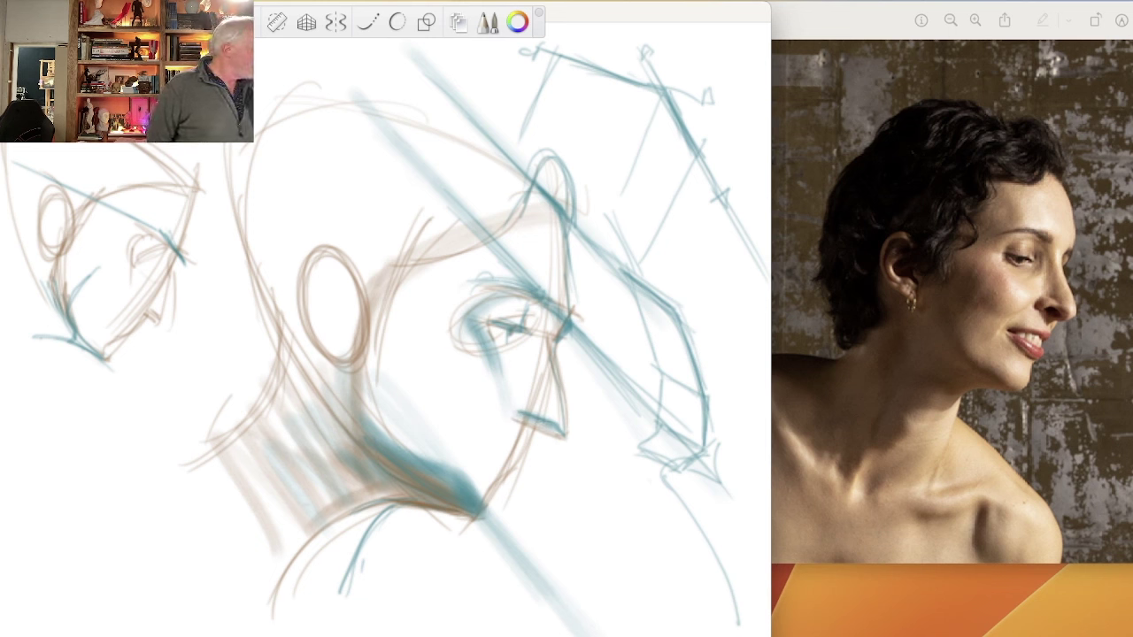
pyautogui.moveTo(124, 403); pyautogui.dragTo(139, 432)
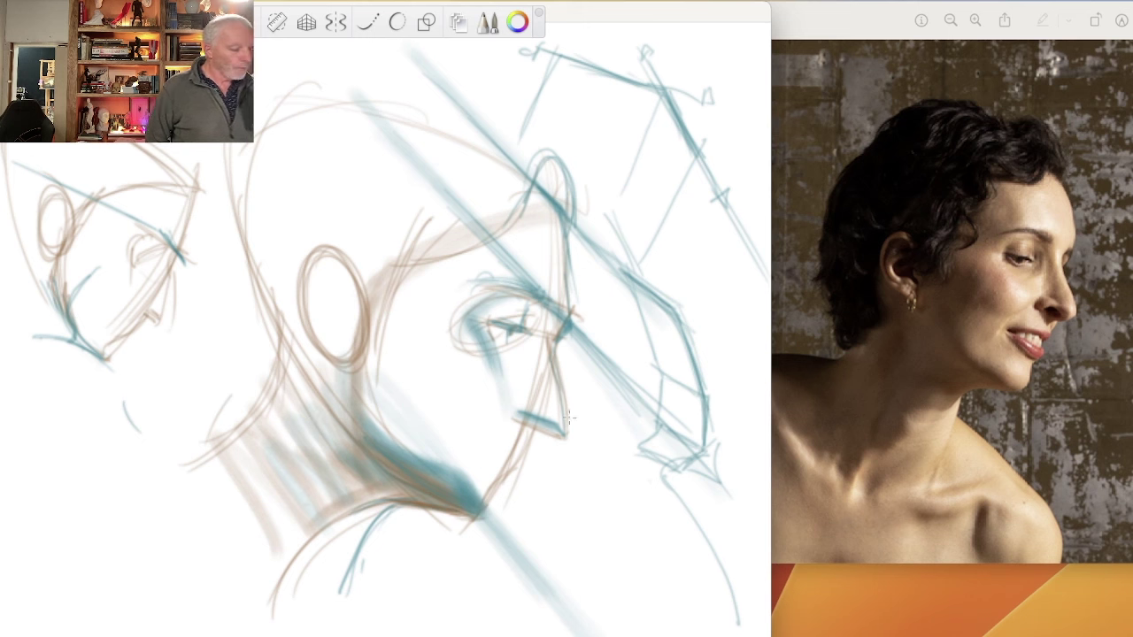
pyautogui.moveTo(562, 424); pyautogui.dragTo(566, 432)
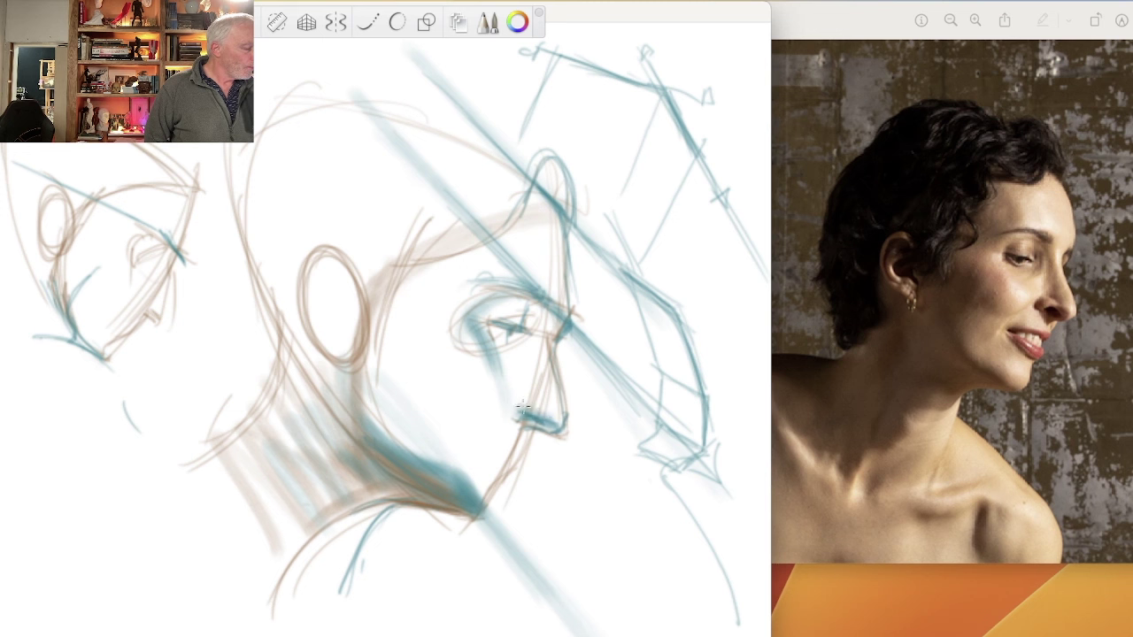
pyautogui.moveTo(523, 408); pyautogui.dragTo(545, 417)
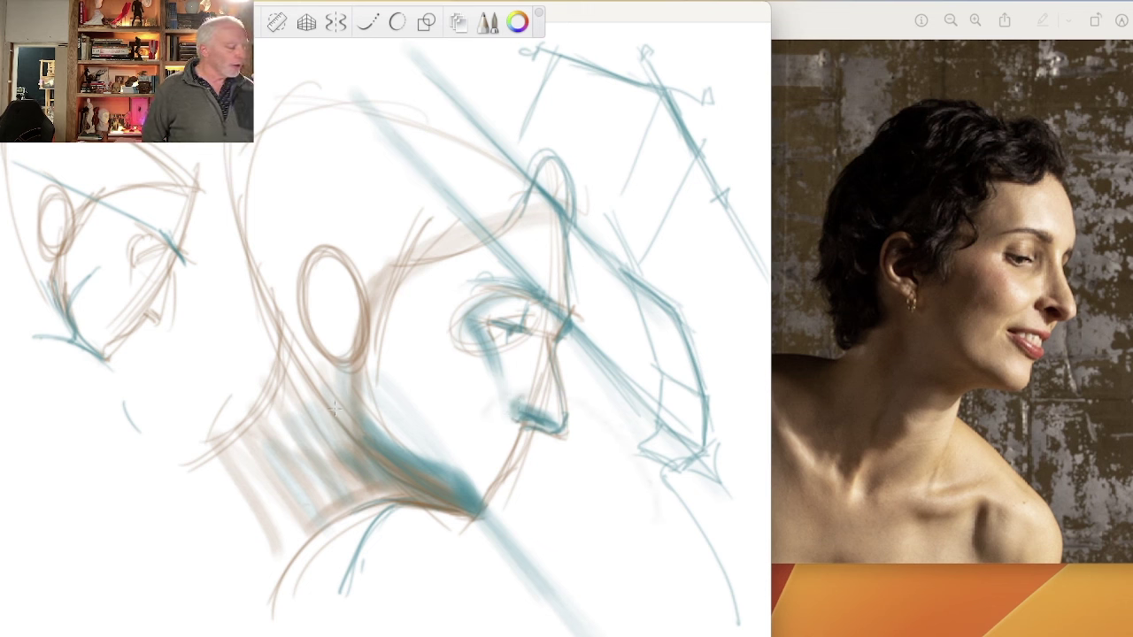
# Shade the large head's jaw corner in teal, adding a faint curve across the cheek and a wedge-shaped cheekbone plane beside the ear.
pyautogui.moveTo(372, 419); pyautogui.dragTo(391, 363)
pyautogui.moveTo(373, 437)
pyautogui.mouseDown()
pyautogui.moveTo(380, 386)
pyautogui.moveTo(377, 402)
pyautogui.mouseUp()
pyautogui.moveTo(374, 400); pyautogui.dragTo(382, 388)
pyautogui.moveTo(368, 434); pyautogui.dragTo(380, 361)
pyautogui.moveTo(363, 416)
pyautogui.mouseDown()
pyautogui.moveTo(374, 365)
pyautogui.moveTo(347, 350)
pyautogui.moveTo(371, 392)
pyautogui.moveTo(341, 385)
pyautogui.mouseUp()
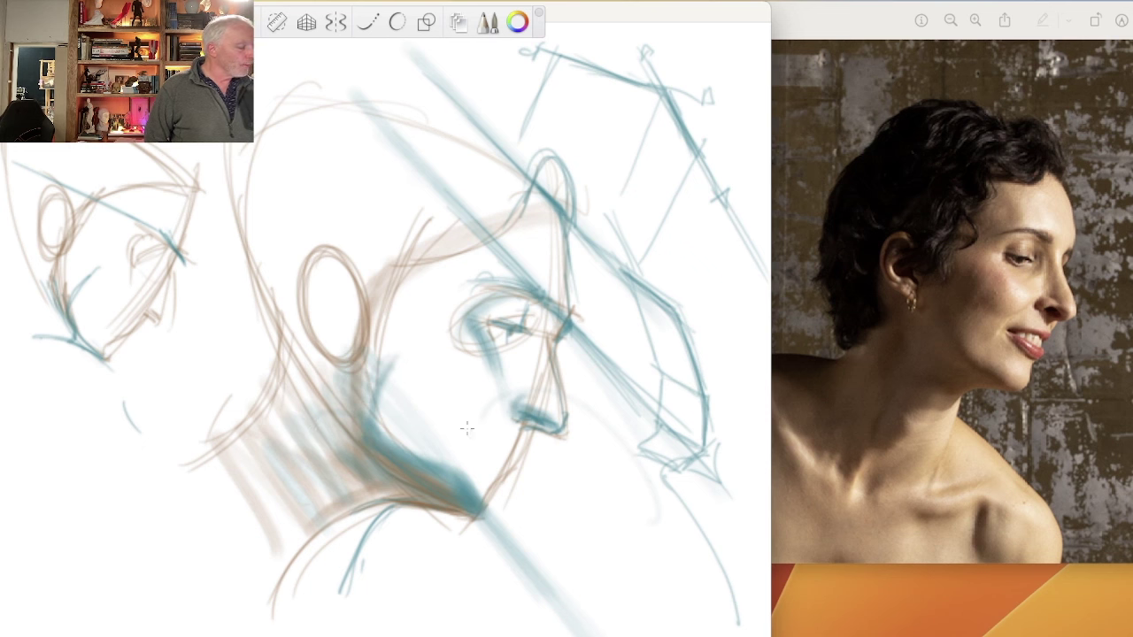
pyautogui.moveTo(468, 428)
pyautogui.mouseDown()
pyautogui.moveTo(434, 405)
pyautogui.moveTo(321, 404)
pyautogui.mouseUp()
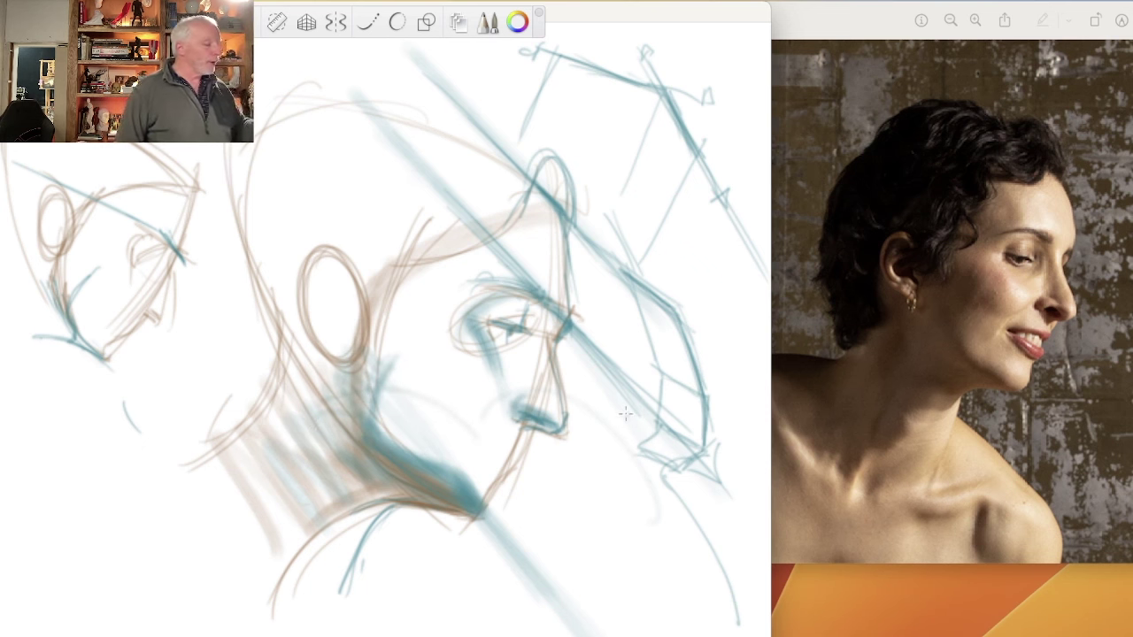
pyautogui.moveTo(400, 302); pyautogui.dragTo(435, 379)
pyautogui.moveTo(409, 326)
pyautogui.mouseDown()
pyautogui.moveTo(437, 379)
pyautogui.moveTo(403, 367)
pyautogui.moveTo(439, 369)
pyautogui.moveTo(428, 372)
pyautogui.moveTo(426, 351)
pyautogui.moveTo(388, 313)
pyautogui.mouseUp()
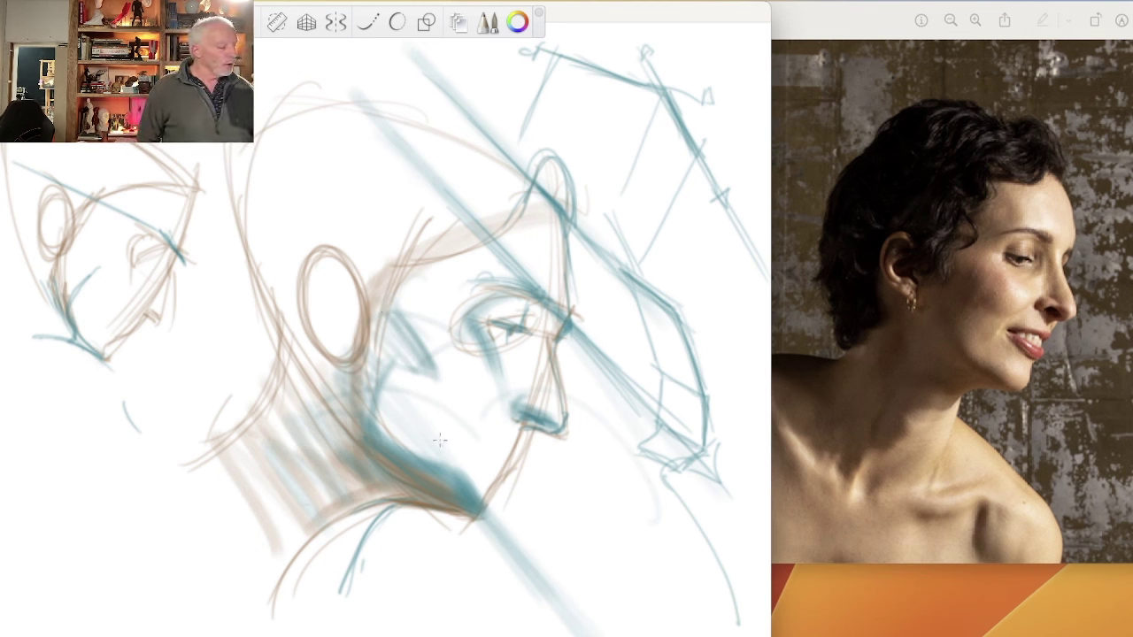
# Draw teal diagonal guidelines through the large head's jaw and eye, and darken the eye and nose bridge along them.
pyautogui.moveTo(439, 439)
pyautogui.mouseDown()
pyautogui.moveTo(574, 636)
pyautogui.moveTo(252, 210)
pyautogui.mouseUp()
pyautogui.moveTo(252, 210)
pyautogui.mouseDown()
pyautogui.moveTo(467, 479)
pyautogui.moveTo(571, 636)
pyautogui.mouseUp()
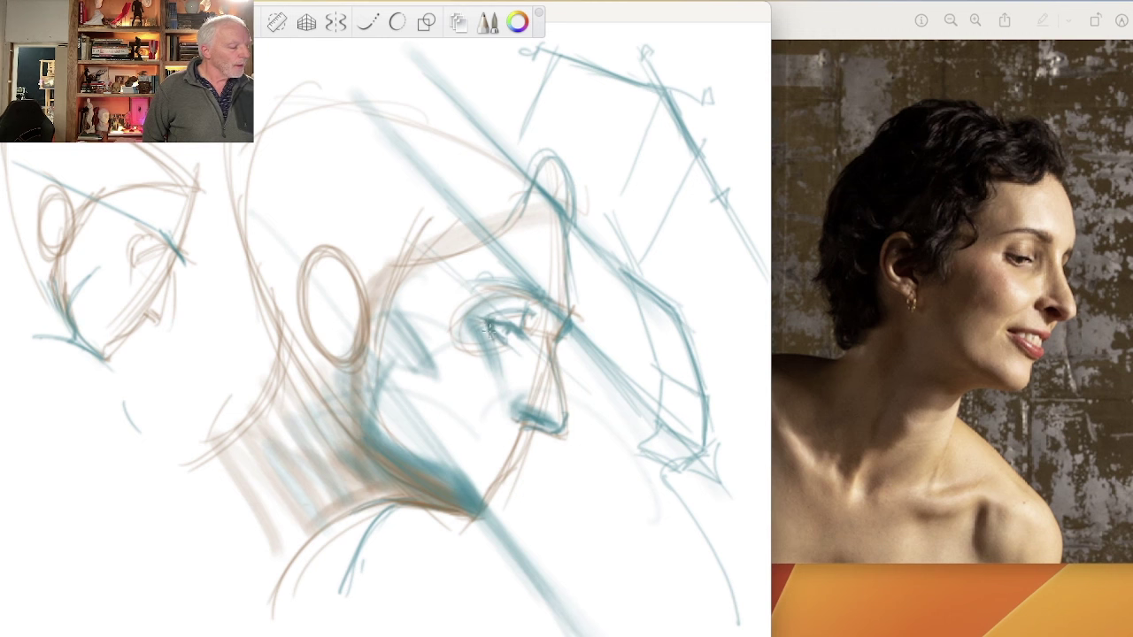
pyautogui.moveTo(490, 326); pyautogui.dragTo(515, 353)
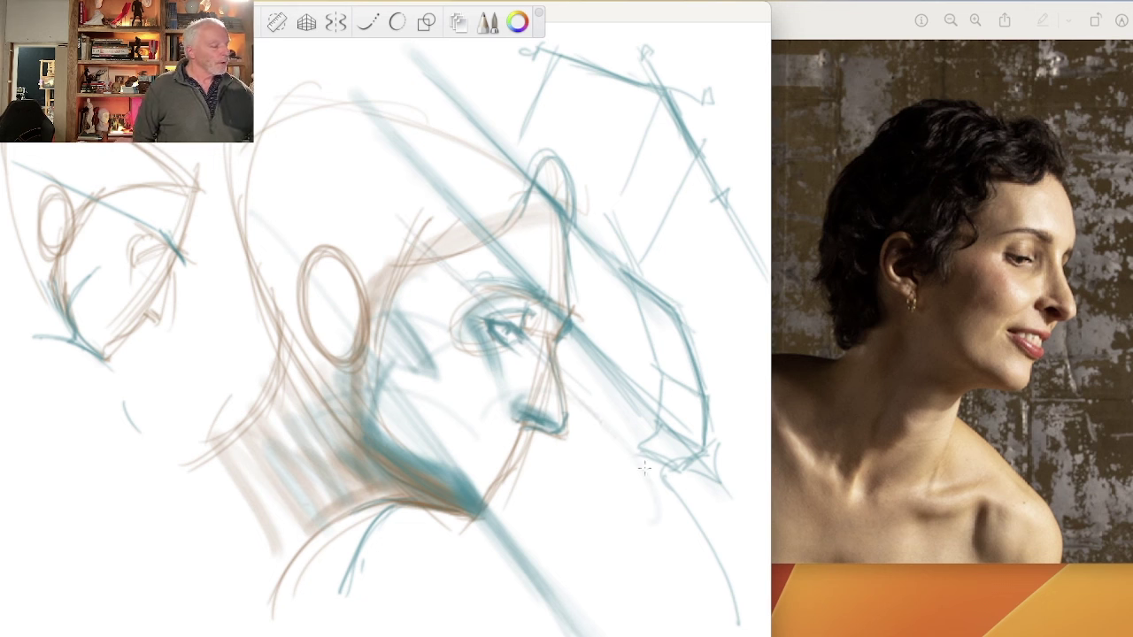
pyautogui.moveTo(346, 182); pyautogui.dragTo(506, 350)
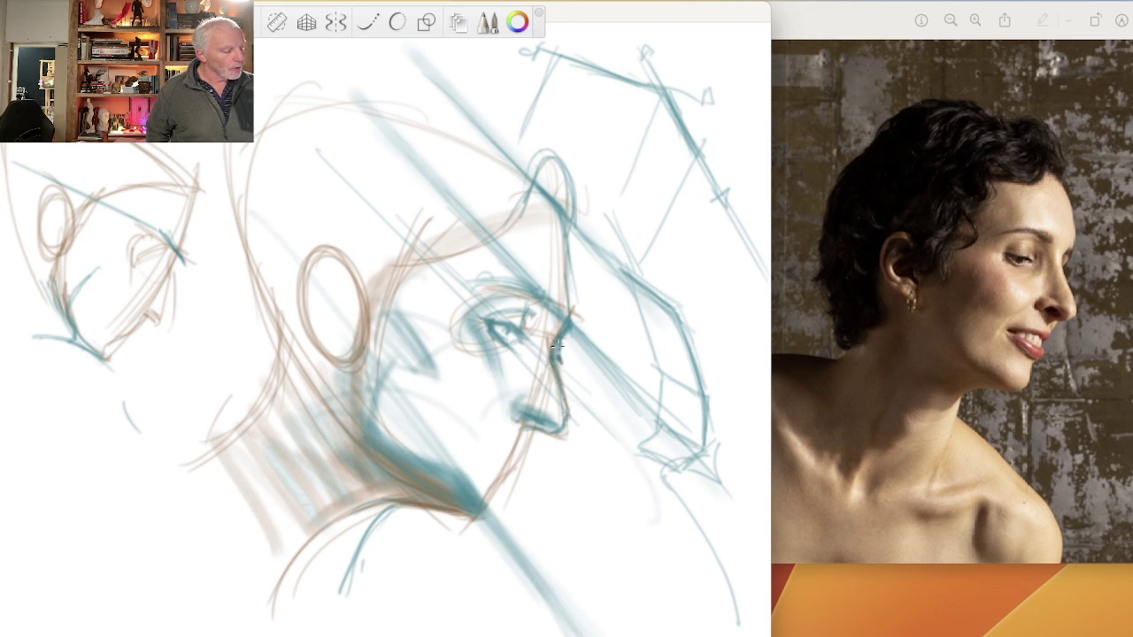
pyautogui.moveTo(557, 353); pyautogui.dragTo(561, 365)
pyautogui.moveTo(528, 331); pyautogui.dragTo(613, 403)
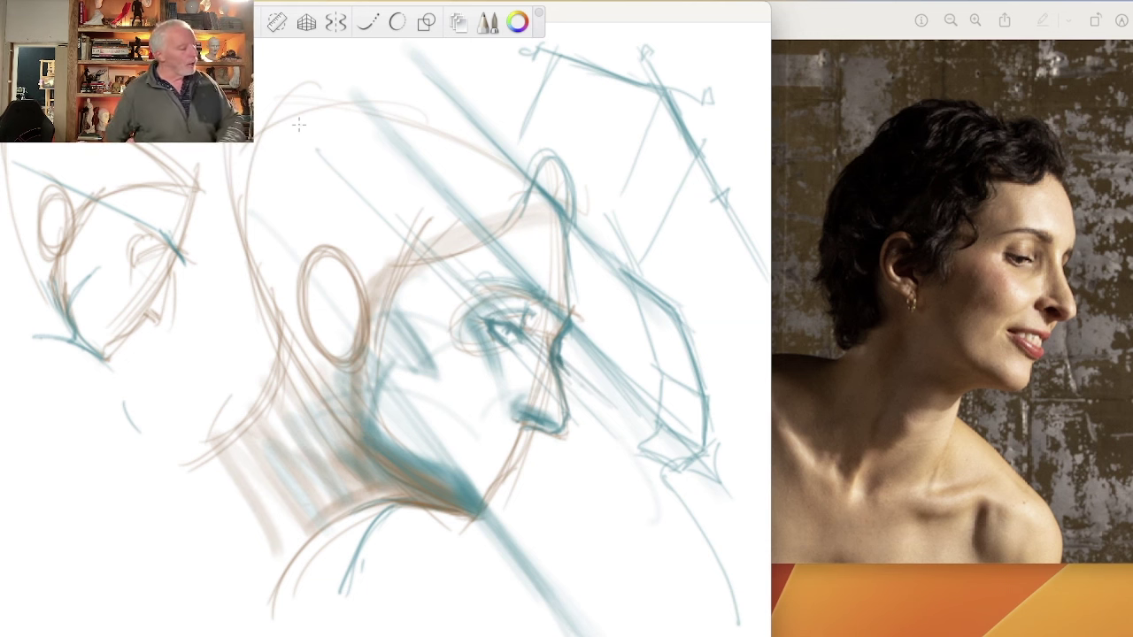
# Draw teal diagonal lines fanning out from the small head's brow corner to compare possible feature angles.
pyautogui.moveTo(136, 196); pyautogui.dragTo(259, 361)
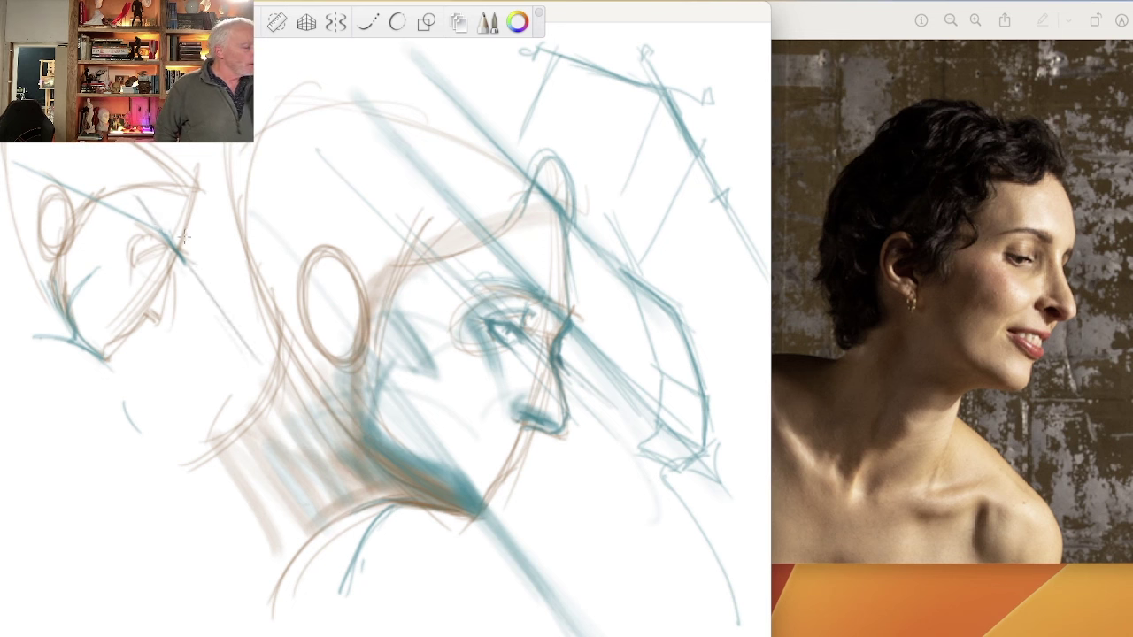
pyautogui.moveTo(166, 216); pyautogui.dragTo(264, 287)
pyautogui.moveTo(158, 221)
pyautogui.mouseDown()
pyautogui.moveTo(234, 303)
pyautogui.moveTo(245, 322)
pyautogui.moveTo(230, 340)
pyautogui.mouseUp()
pyautogui.moveTo(170, 250)
pyautogui.mouseDown()
pyautogui.moveTo(221, 329)
pyautogui.moveTo(200, 325)
pyautogui.mouseUp()
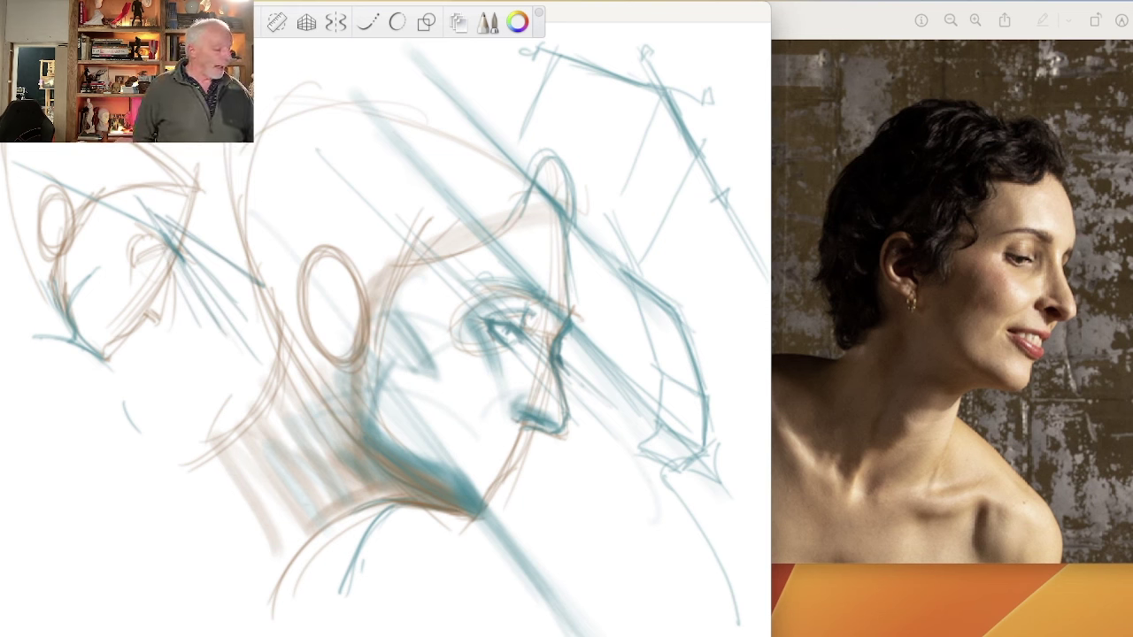
# Sketch a tilted teal box with parallel diagonal edges and a narrow side plane below the large head's chin.
pyautogui.moveTo(508, 595); pyautogui.dragTo(530, 635)
pyautogui.moveTo(499, 561); pyautogui.dragTo(487, 635)
pyautogui.moveTo(501, 581); pyautogui.dragTo(485, 636)
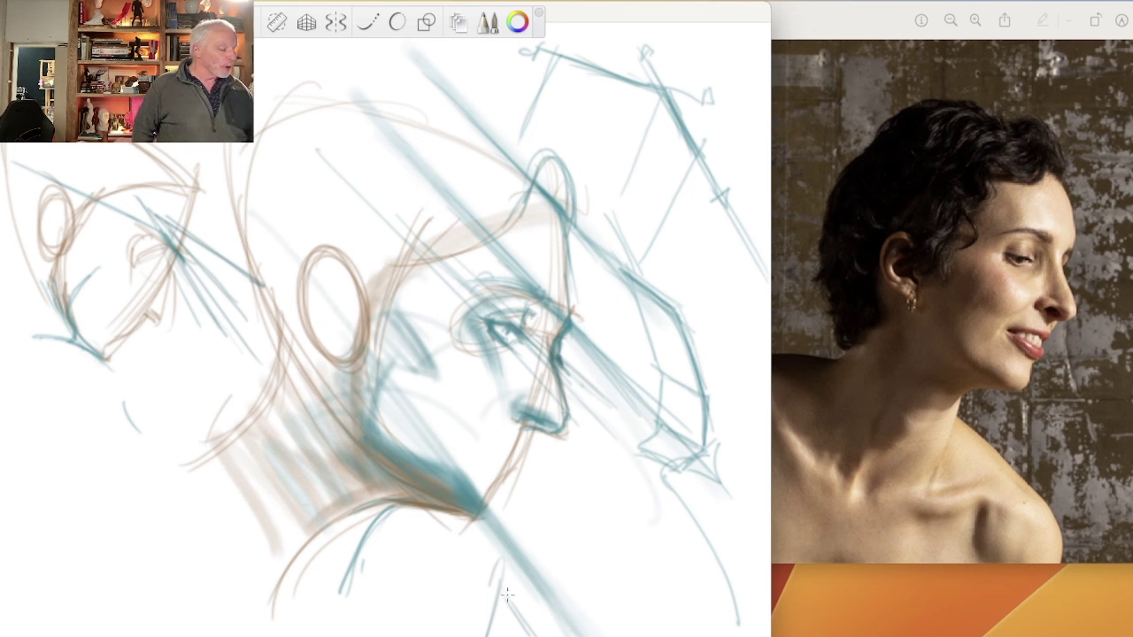
pyautogui.moveTo(512, 595)
pyautogui.mouseDown()
pyautogui.moveTo(351, 515)
pyautogui.moveTo(299, 635)
pyautogui.mouseUp()
pyautogui.moveTo(338, 558); pyautogui.dragTo(315, 616)
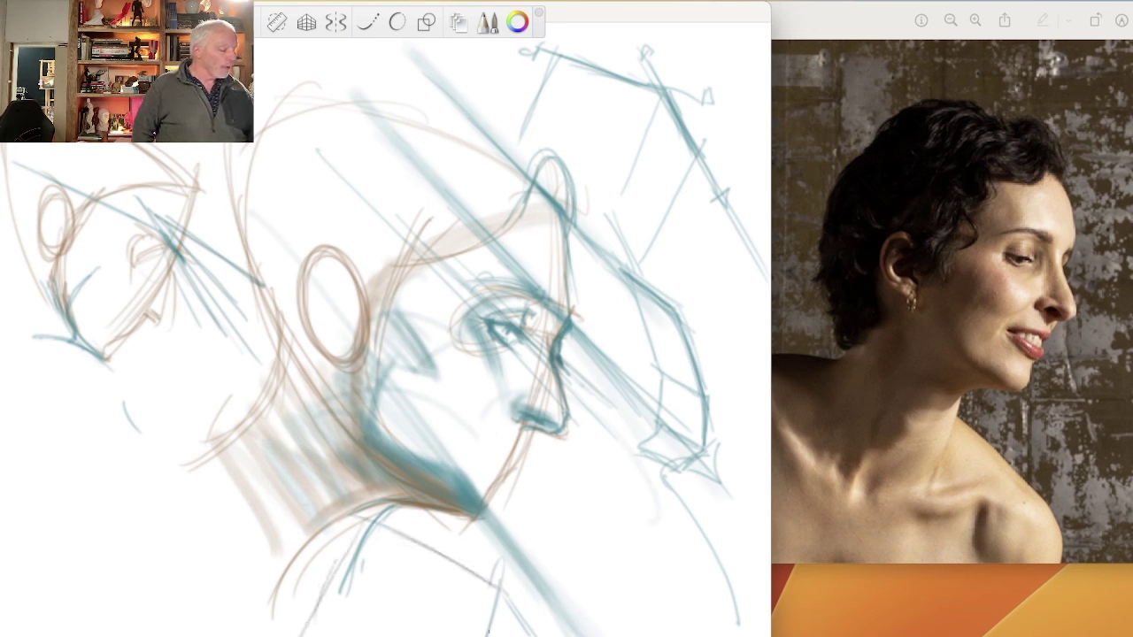
pyautogui.moveTo(488, 623); pyautogui.dragTo(483, 636)
pyautogui.moveTo(529, 607); pyautogui.dragTo(515, 635)
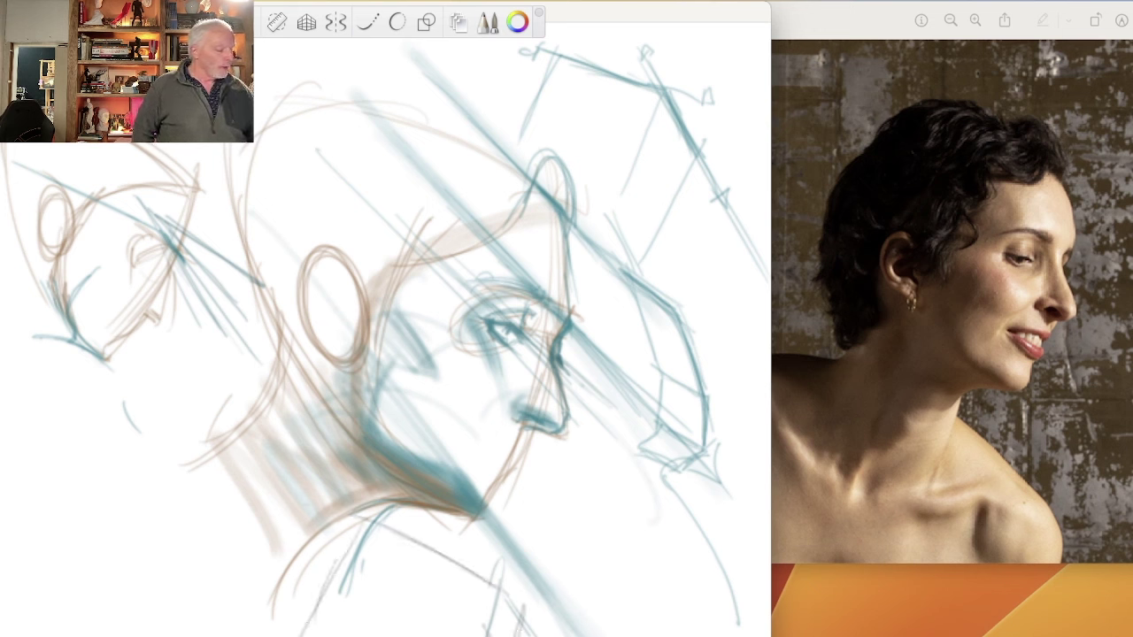
pyautogui.moveTo(345, 560); pyautogui.dragTo(484, 634)
pyautogui.moveTo(504, 589)
pyautogui.mouseDown()
pyautogui.moveTo(478, 636)
pyautogui.moveTo(515, 636)
pyautogui.mouseUp()
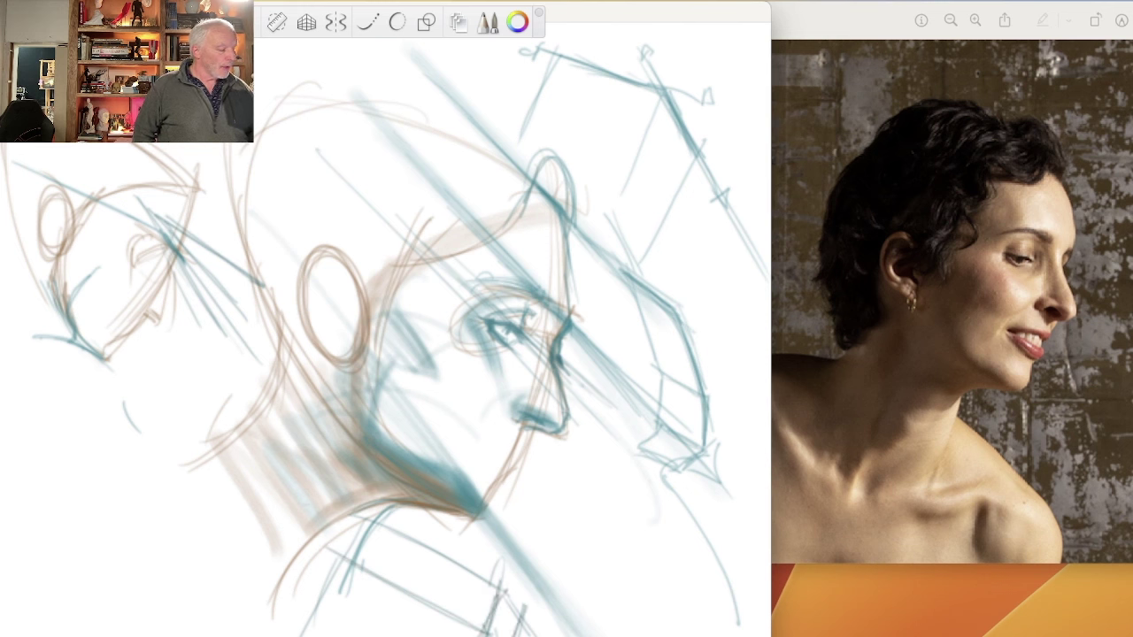
pyautogui.moveTo(308, 543)
pyautogui.mouseDown()
pyautogui.moveTo(485, 634)
pyautogui.moveTo(311, 547)
pyautogui.mouseUp()
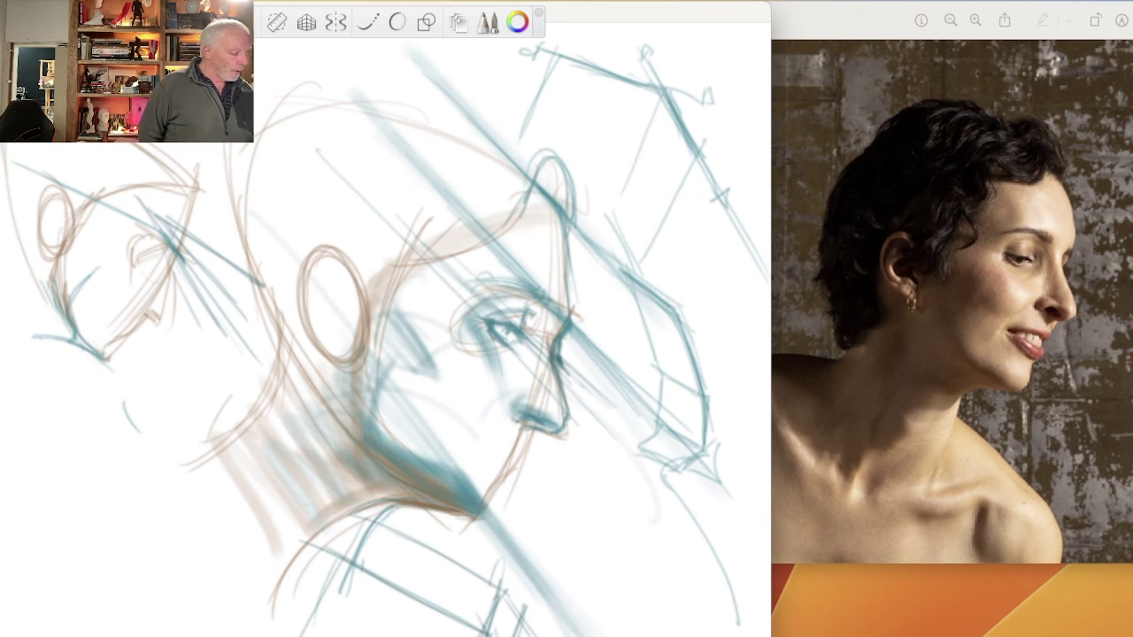
# Switch the reference photo to Eve-135.jpg, trying Eve-353.jpg first, and return to the drawing canvas.
pyautogui.click(832, 470)
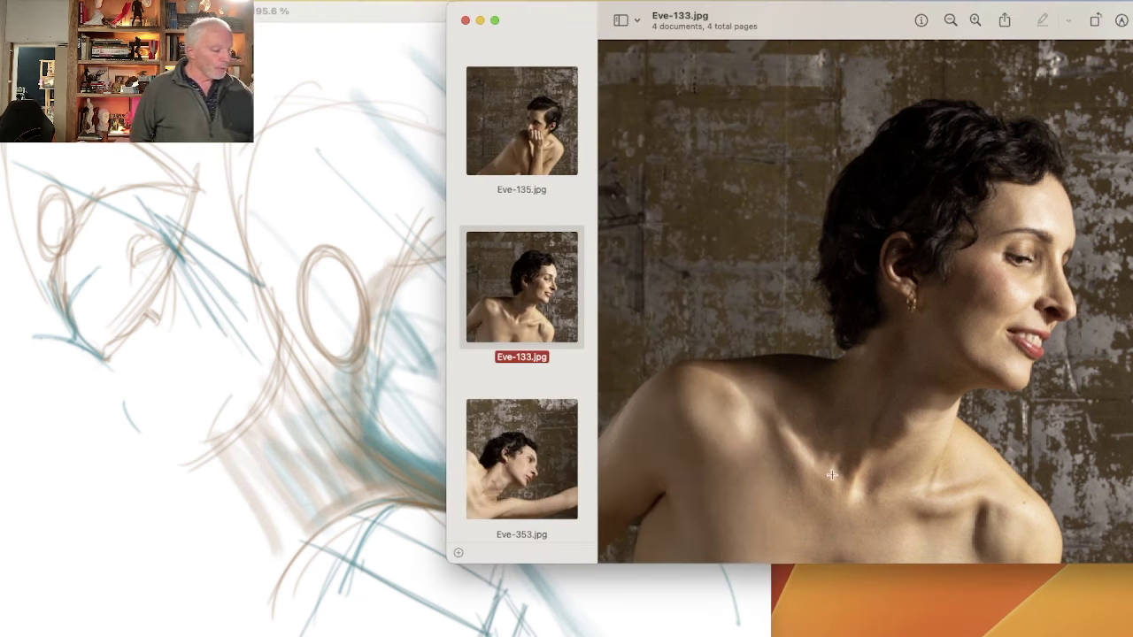
pyautogui.click(530, 458)
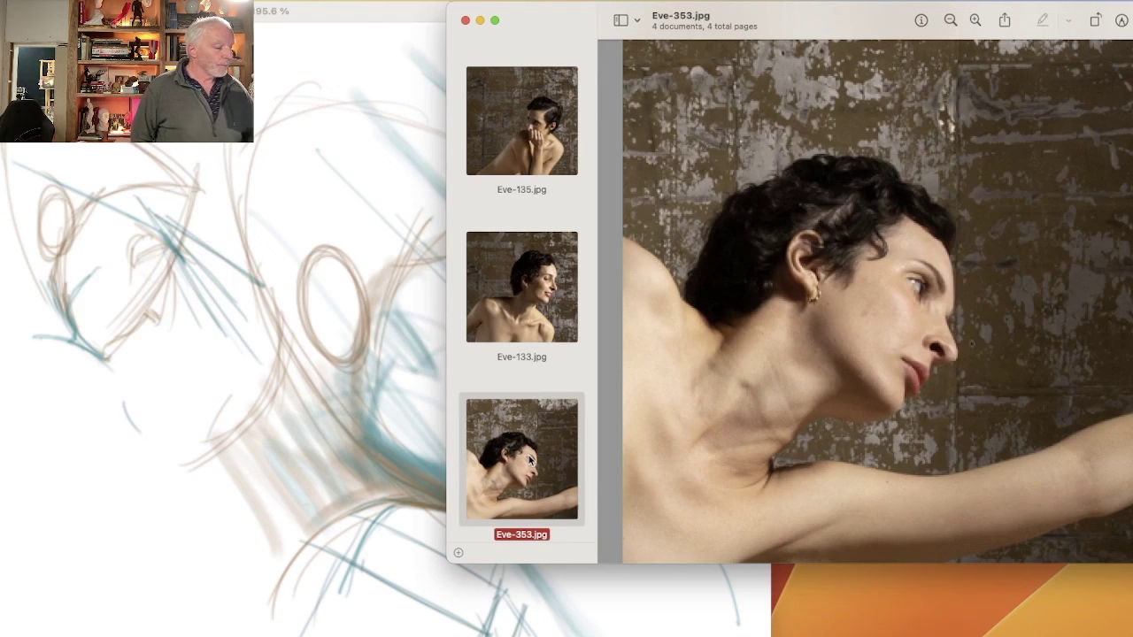
pyautogui.click(209, 598)
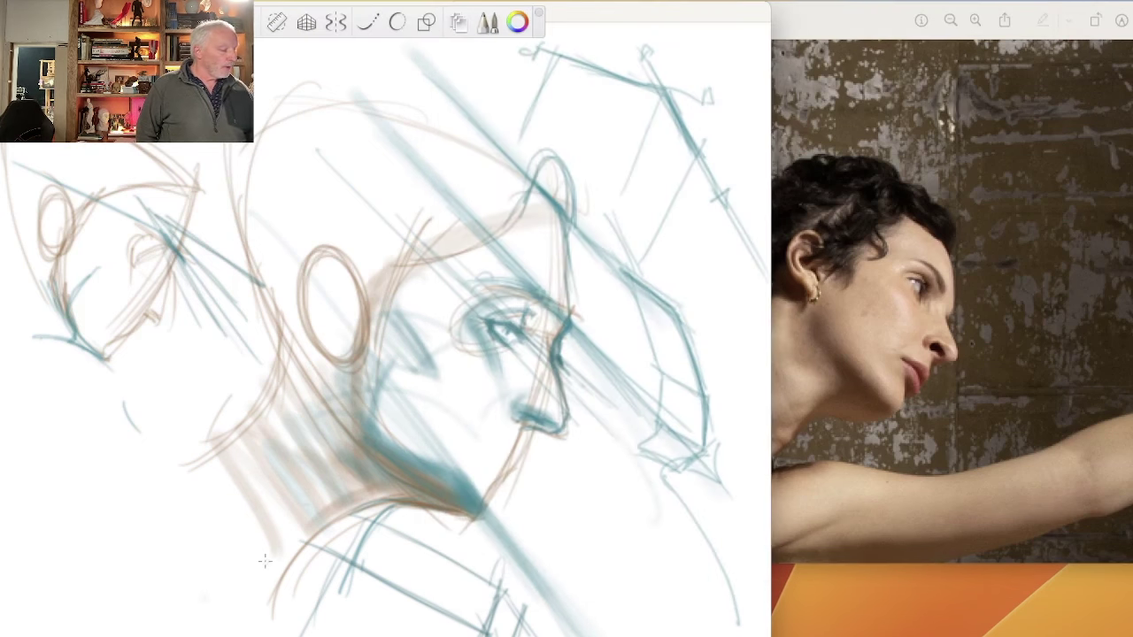
pyautogui.click(868, 358)
pyautogui.click(531, 135)
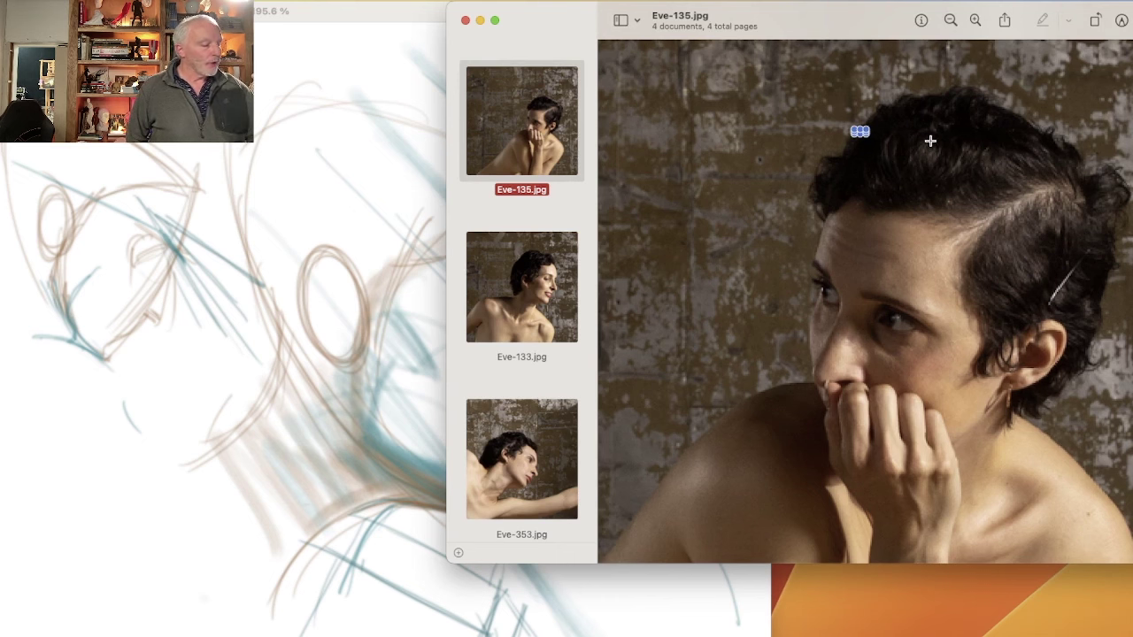
pyautogui.click(118, 523)
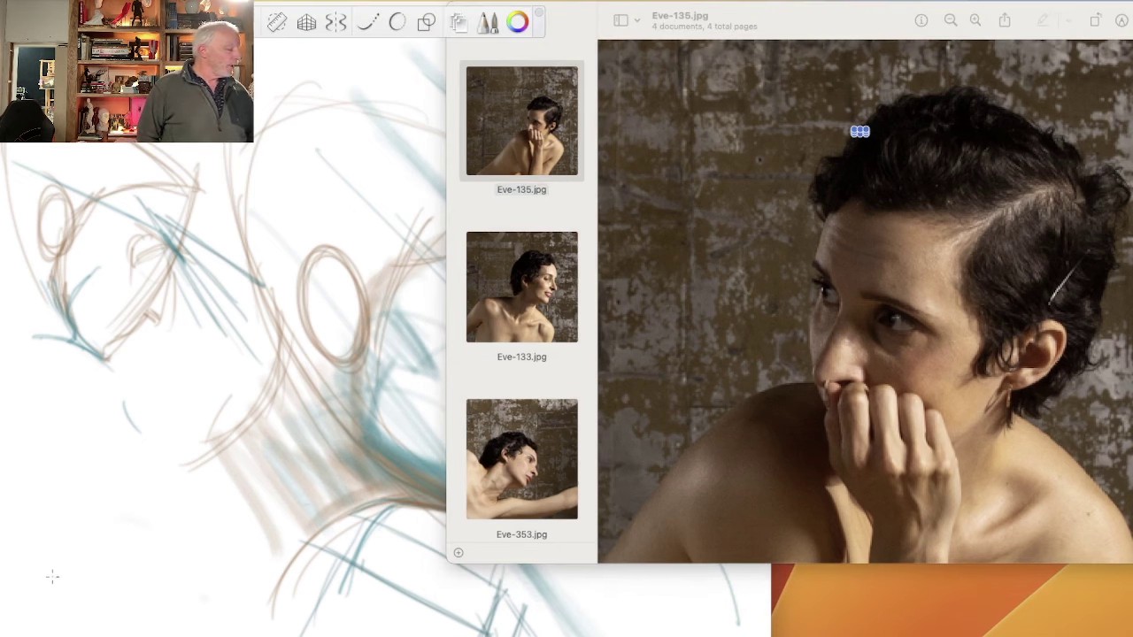
# Sketch a large upright teal oval for a new head below the small head, reinforcing both sides with repeated strokes.
pyautogui.moveTo(103, 493)
pyautogui.mouseDown()
pyautogui.moveTo(212, 599)
pyautogui.moveTo(58, 636)
pyautogui.moveTo(104, 475)
pyautogui.moveTo(58, 636)
pyautogui.moveTo(222, 618)
pyautogui.moveTo(218, 636)
pyautogui.mouseUp()
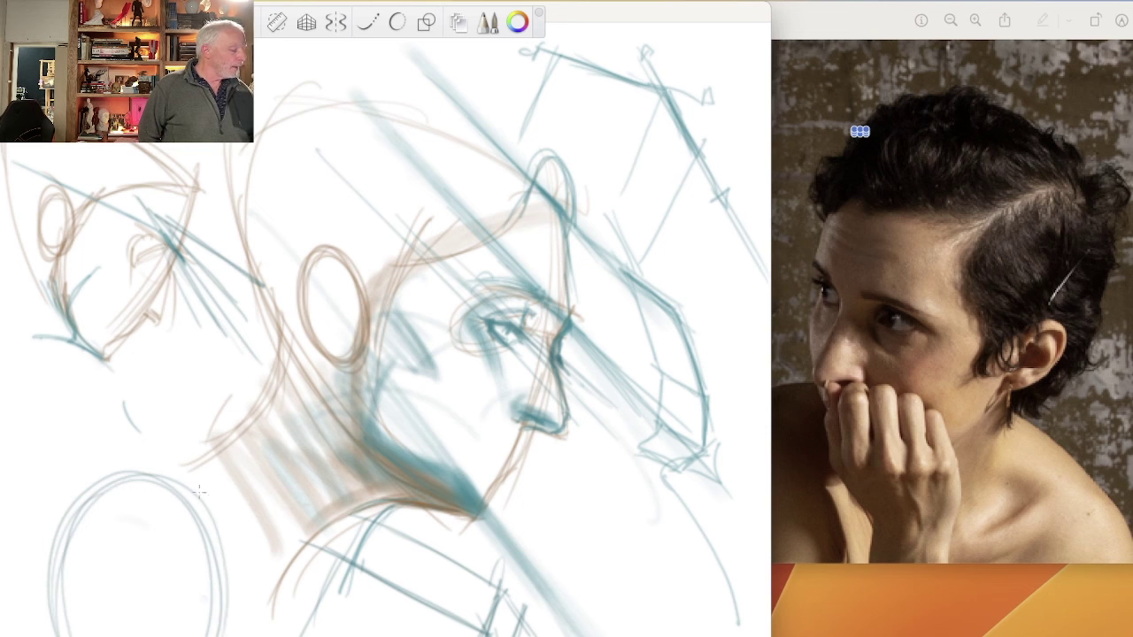
pyautogui.moveTo(205, 495); pyautogui.dragTo(218, 636)
pyautogui.moveTo(215, 524)
pyautogui.mouseDown()
pyautogui.moveTo(210, 632)
pyautogui.moveTo(99, 482)
pyautogui.moveTo(50, 540)
pyautogui.mouseUp()
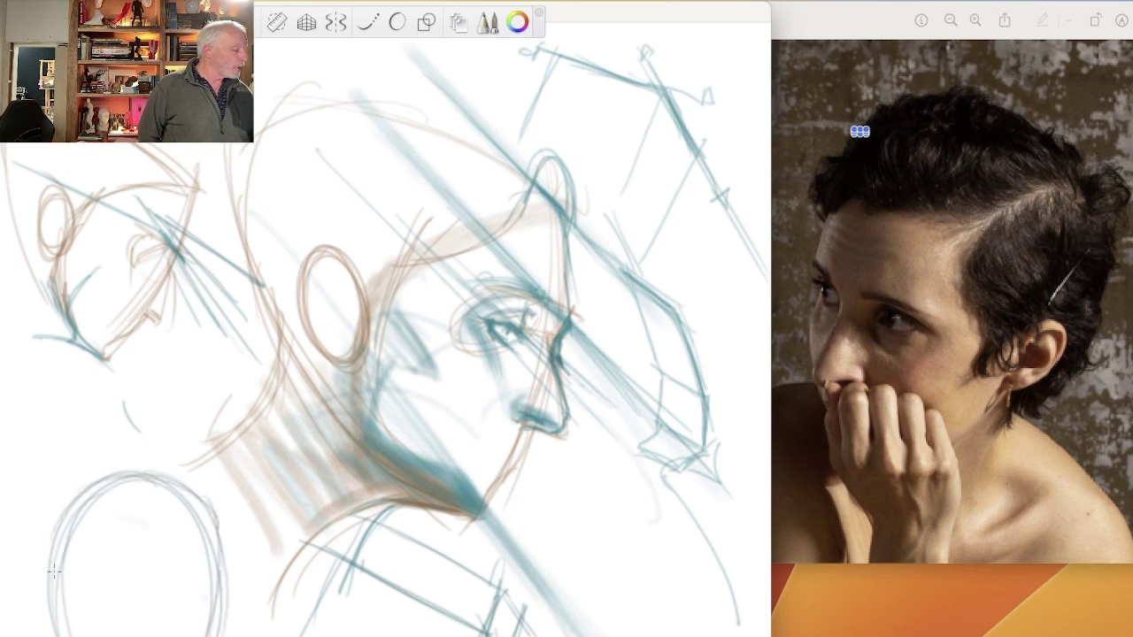
pyautogui.moveTo(92, 485); pyautogui.dragTo(48, 624)
pyautogui.moveTo(62, 518); pyautogui.dragTo(50, 633)
pyautogui.moveTo(216, 531); pyautogui.dragTo(210, 633)
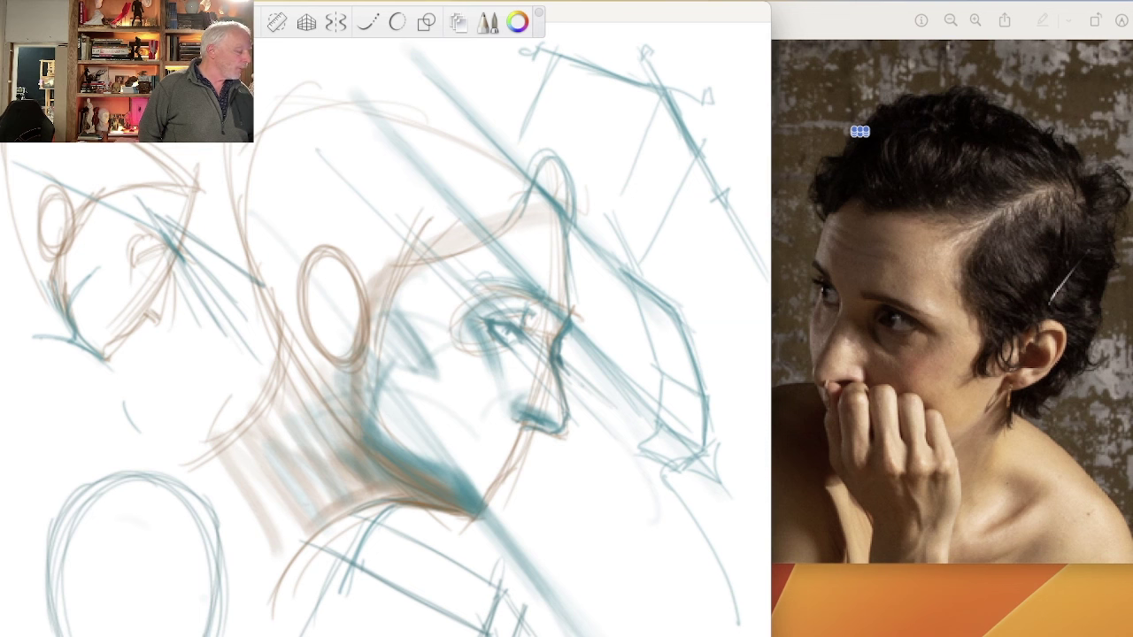
pyautogui.moveTo(49, 630); pyautogui.dragTo(58, 636)
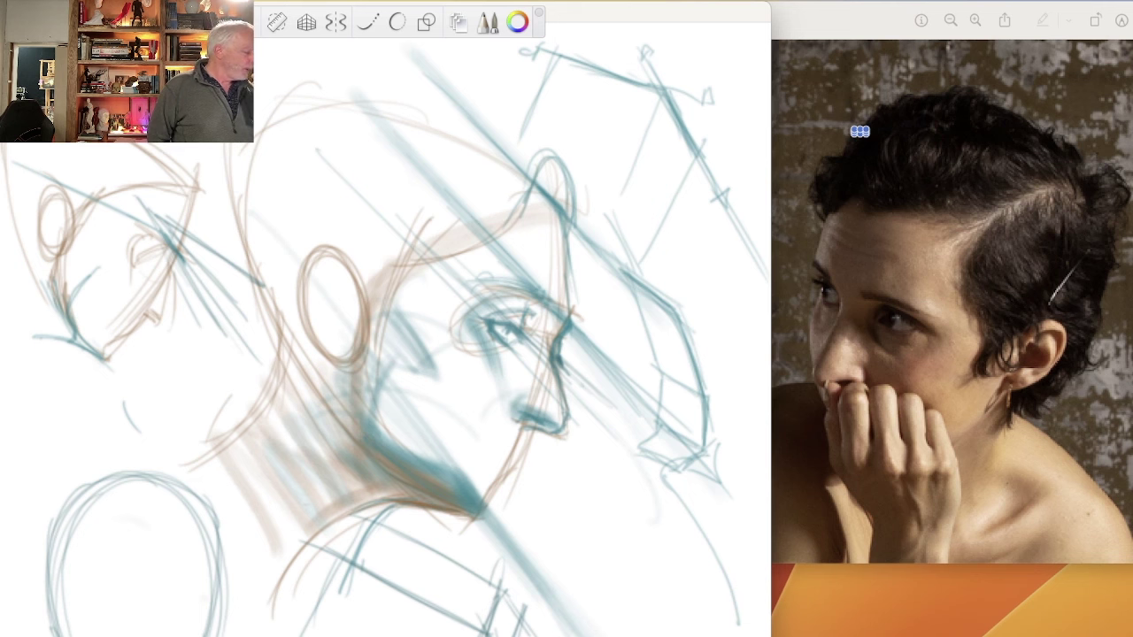
# Switch the reference photo to Eve-353.jpg and clear all existing strokes from the drawing canvas.
pyautogui.click(822, 436)
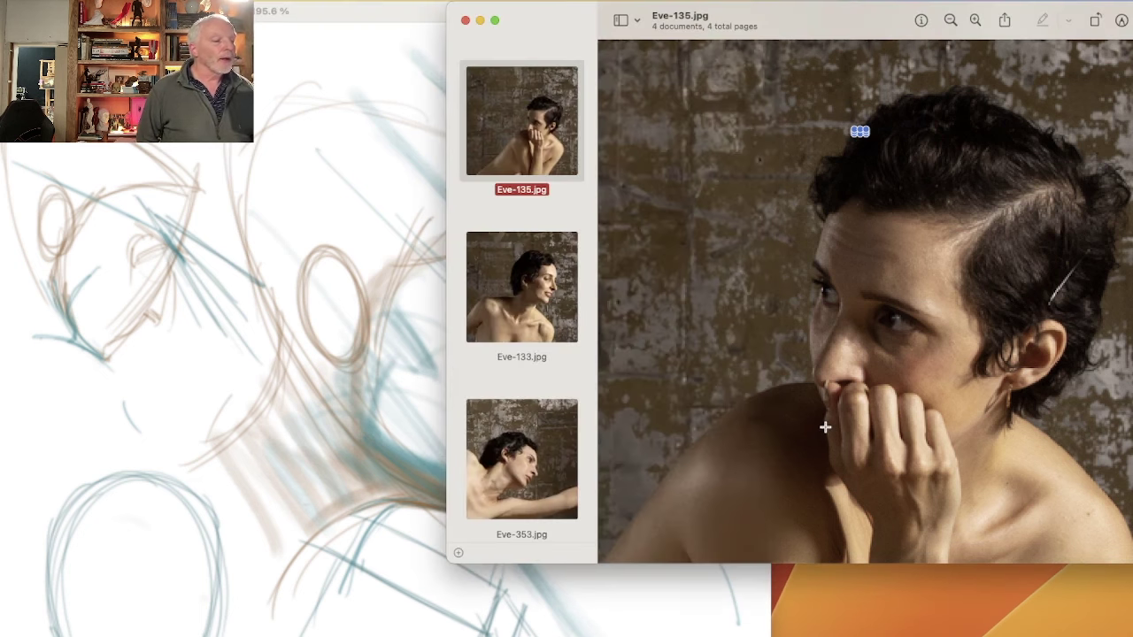
pyautogui.click(529, 445)
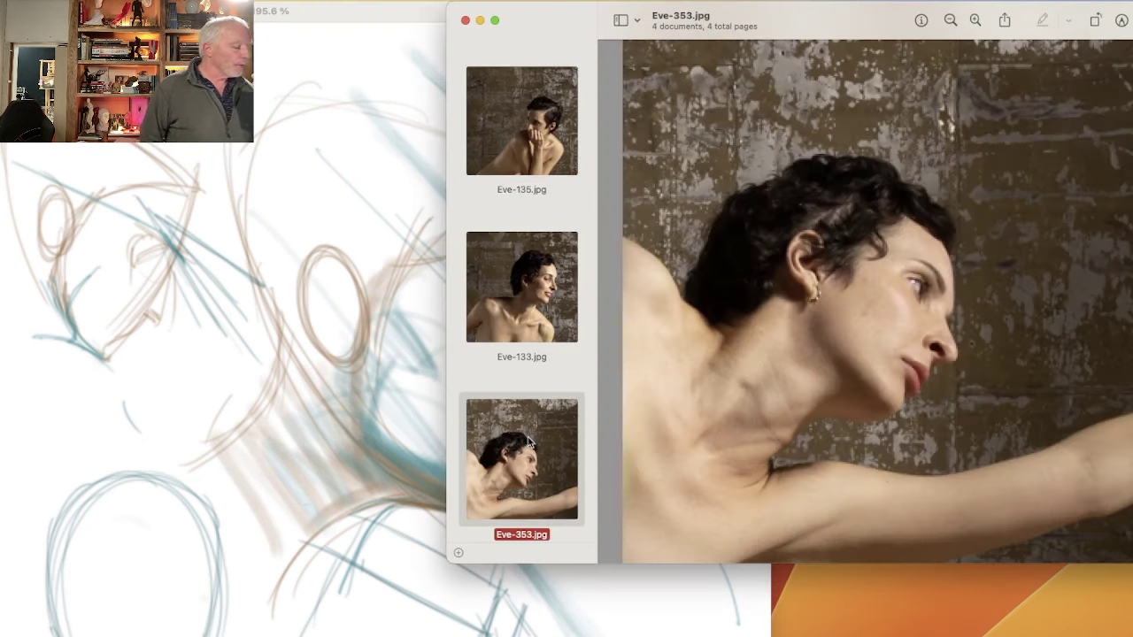
pyautogui.click(372, 389)
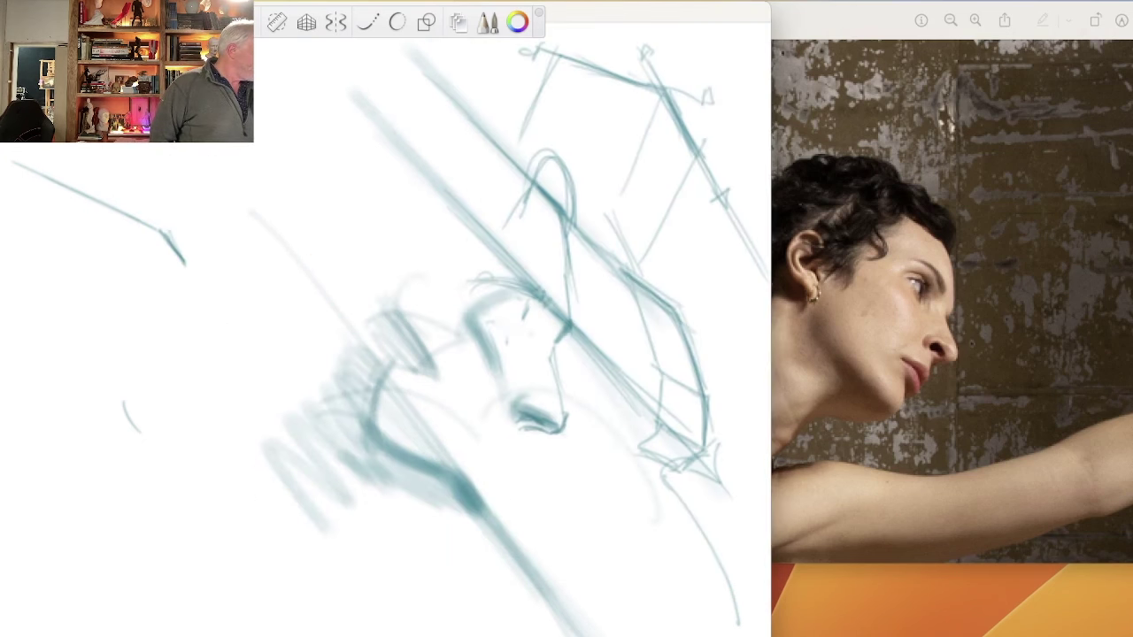
pyautogui.press('Delete')
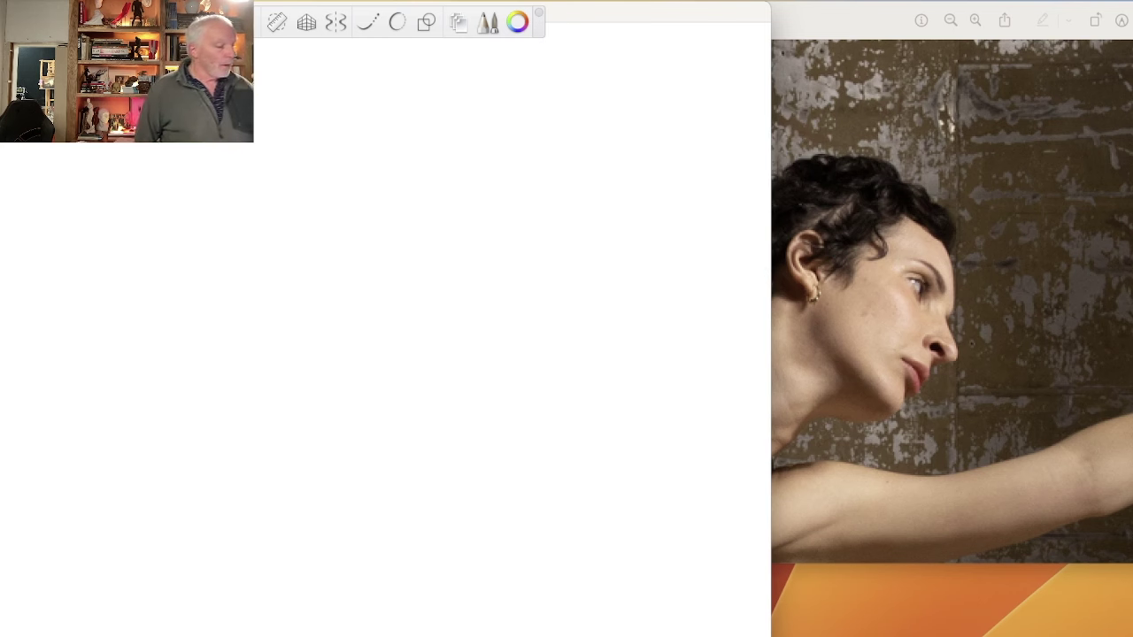
# Move the reference photo window away from the canvas and widen the drawing window up to the model's head.
pyautogui.click(899, 191)
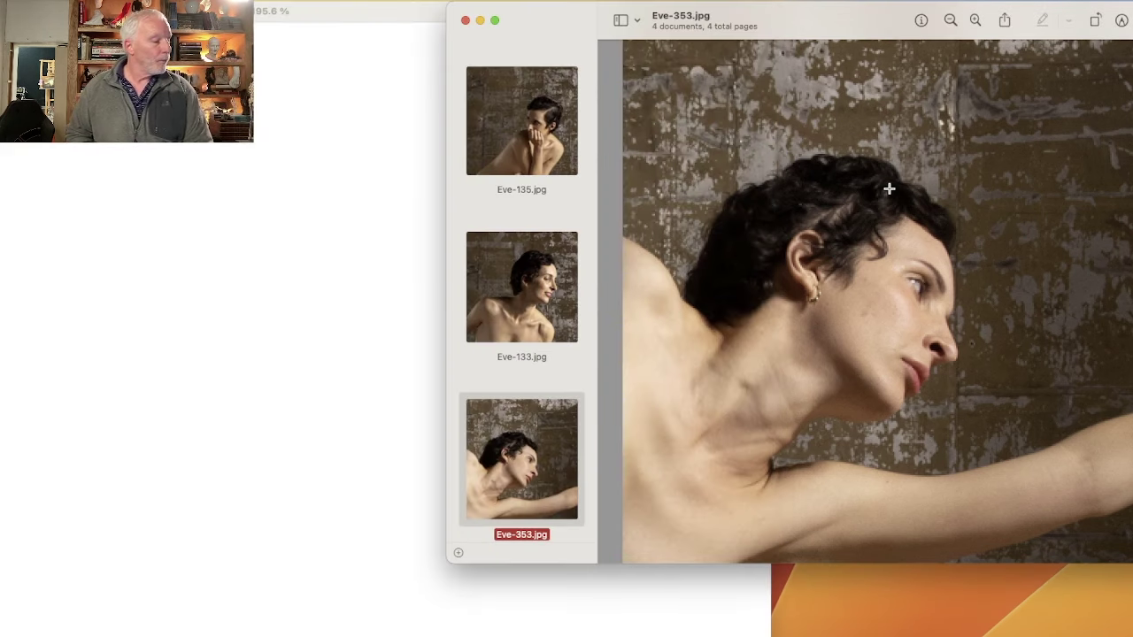
pyautogui.moveTo(809, 26); pyautogui.dragTo(941, 11)
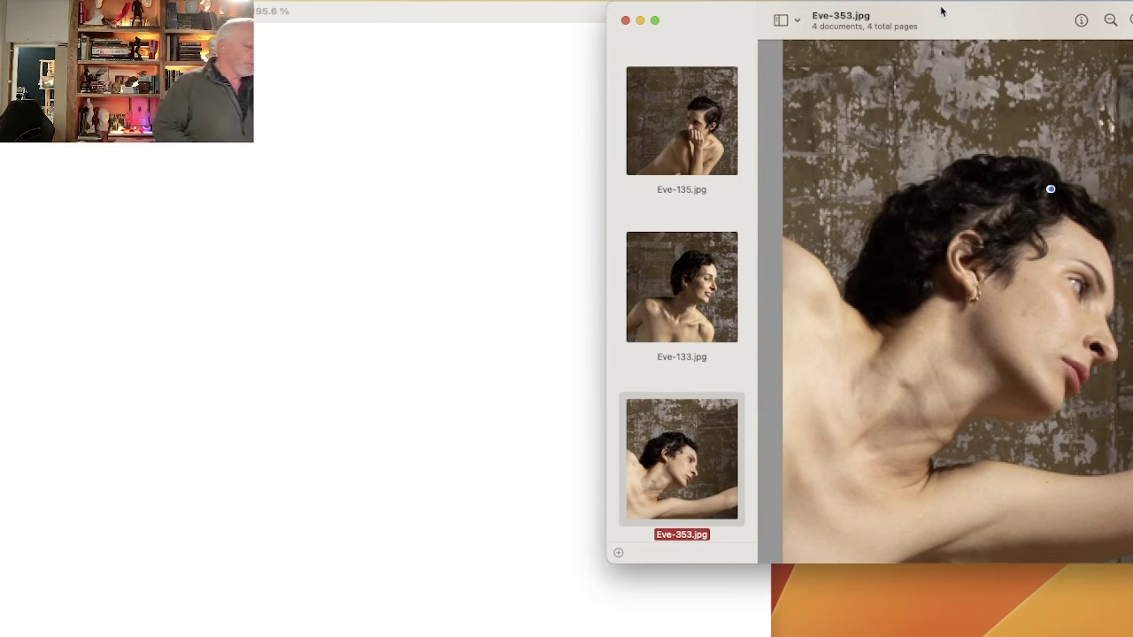
pyautogui.click(299, 456)
pyautogui.moveTo(589, 13); pyautogui.dragTo(670, 15)
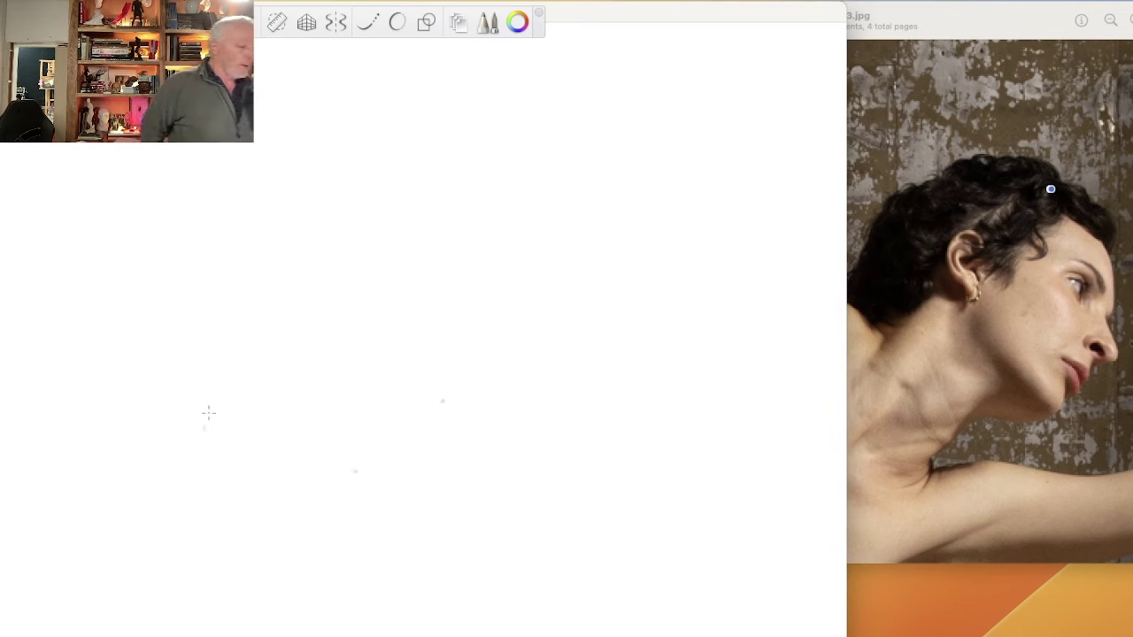
# Sketch faint curves for the skull top and face front, framing guidelines above and in front, and short brow and face angle marks.
pyautogui.moveTo(399, 130)
pyautogui.mouseDown()
pyautogui.moveTo(410, 144)
pyautogui.moveTo(487, 165)
pyautogui.moveTo(581, 240)
pyautogui.moveTo(591, 517)
pyautogui.mouseUp()
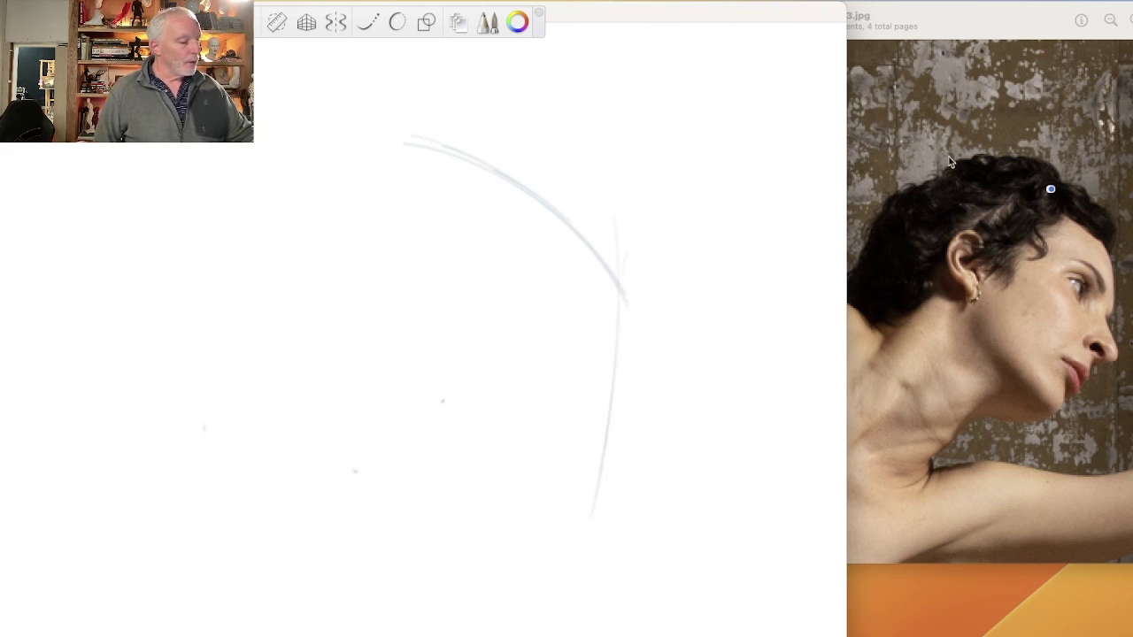
pyautogui.moveTo(729, 111)
pyautogui.mouseDown()
pyautogui.moveTo(255, 121)
pyautogui.moveTo(270, 90)
pyautogui.mouseUp()
pyautogui.moveTo(681, 113); pyautogui.dragTo(670, 636)
pyautogui.moveTo(690, 51); pyautogui.dragTo(688, 550)
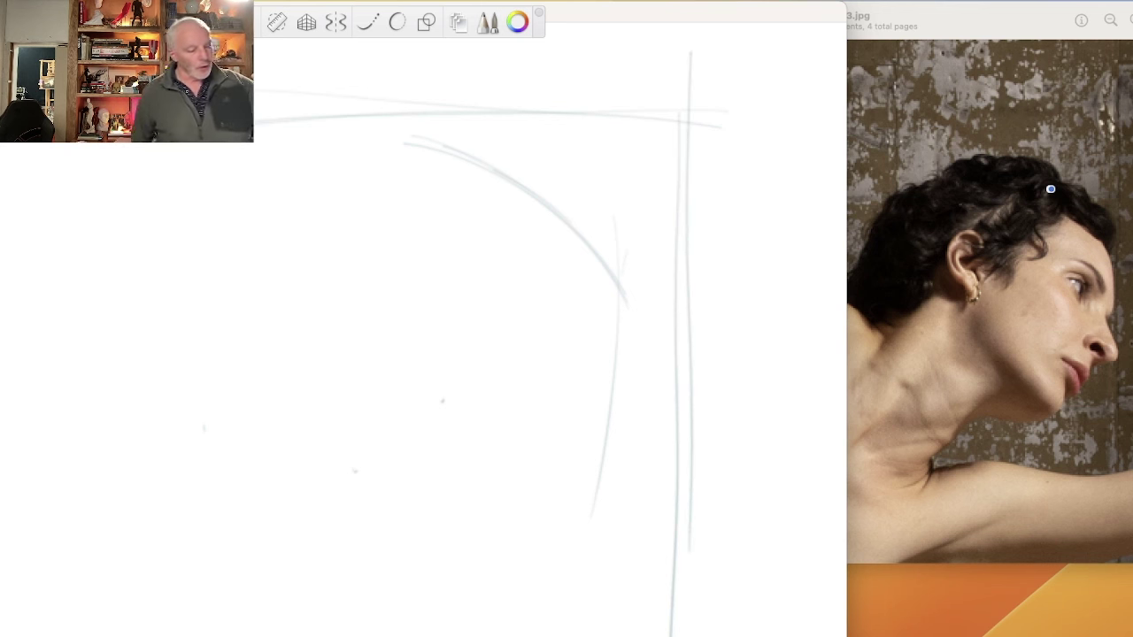
pyautogui.moveTo(592, 363); pyautogui.dragTo(613, 408)
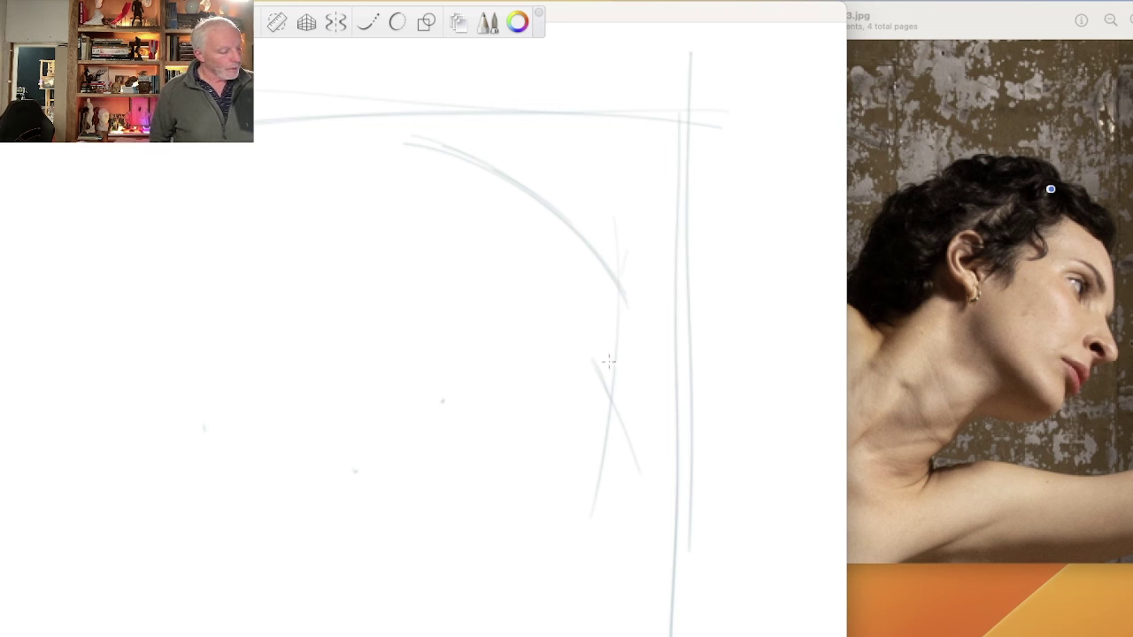
pyautogui.moveTo(589, 421); pyautogui.dragTo(568, 472)
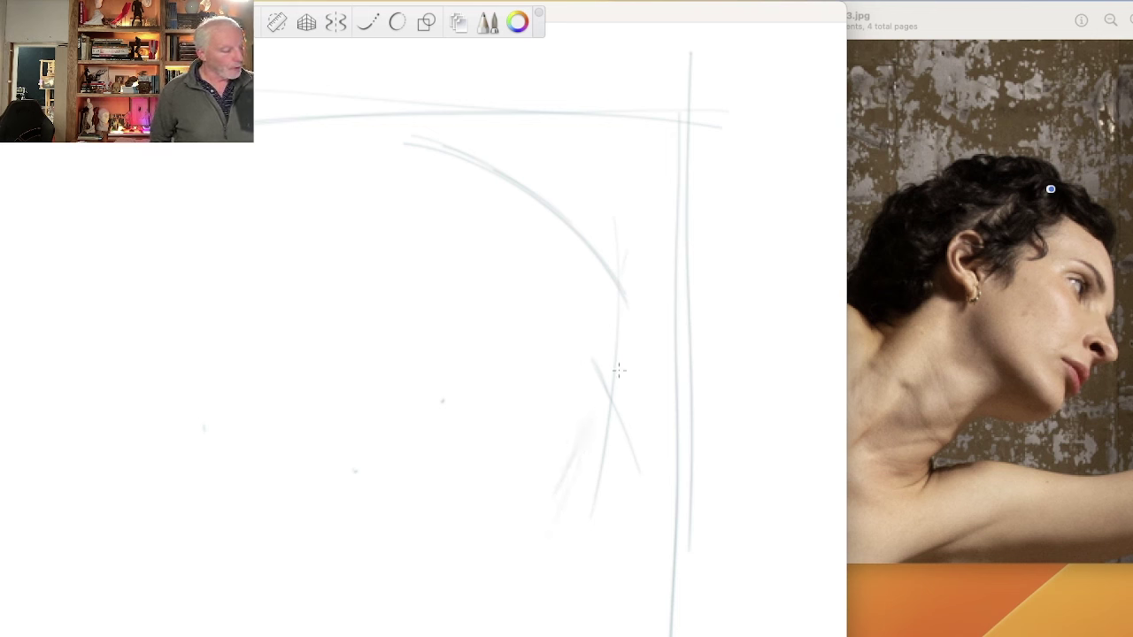
# Mark the nose bridge on the Eve-353.jpg reference photo with a small annotation and return to the drawing canvas.
pyautogui.click(1106, 310)
pyautogui.press('super+alt+2')
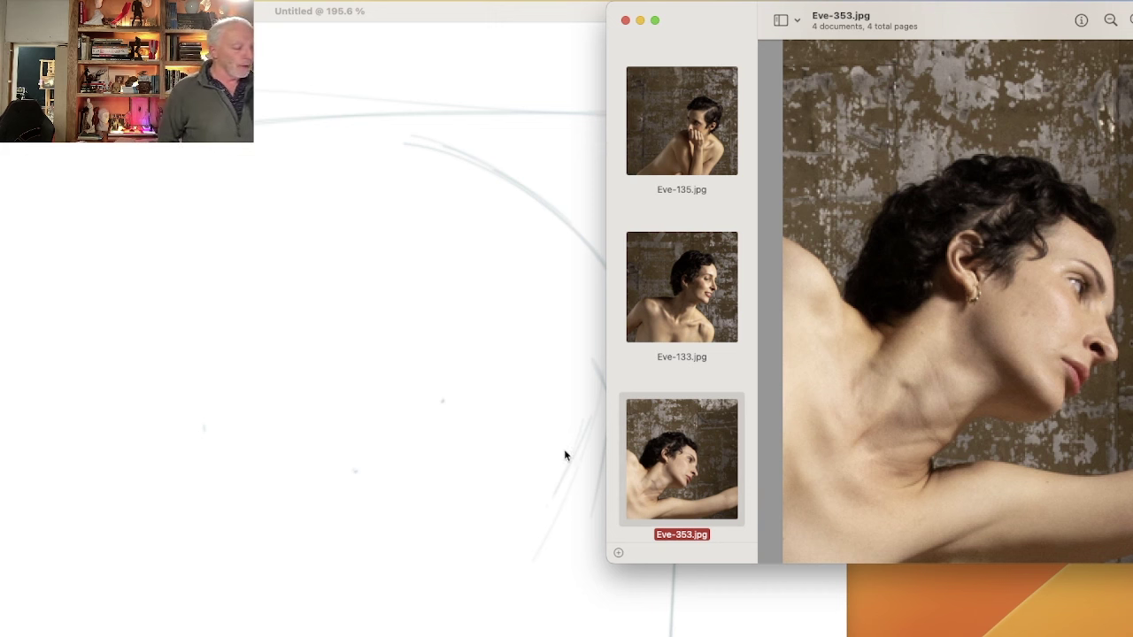
pyautogui.moveTo(1068, 386); pyautogui.dragTo(1068, 386)
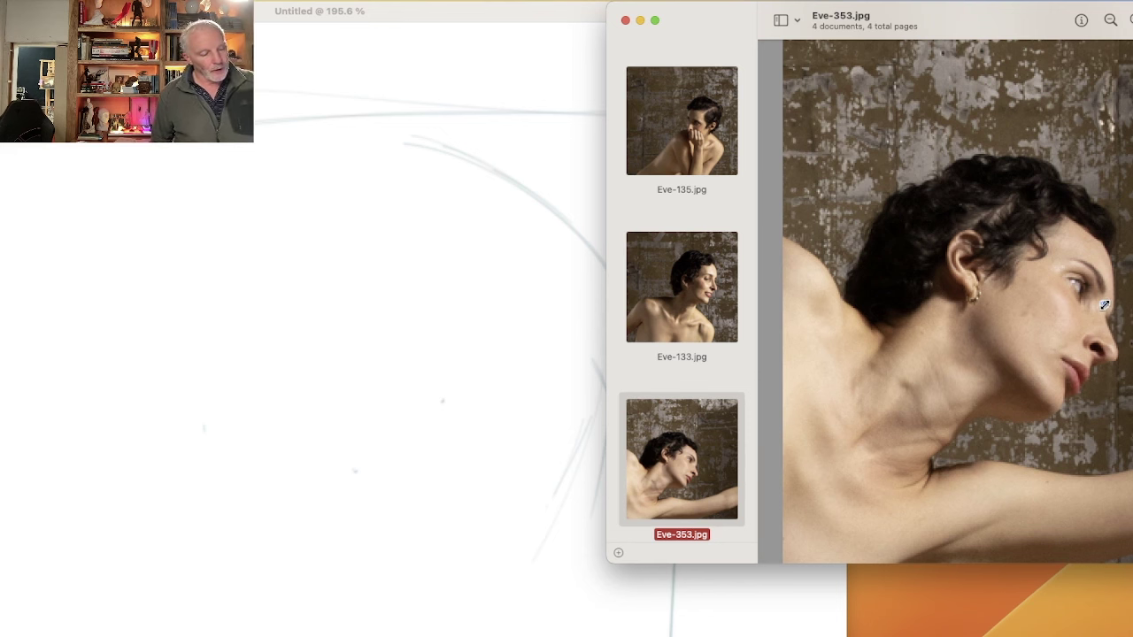
pyautogui.click(504, 492)
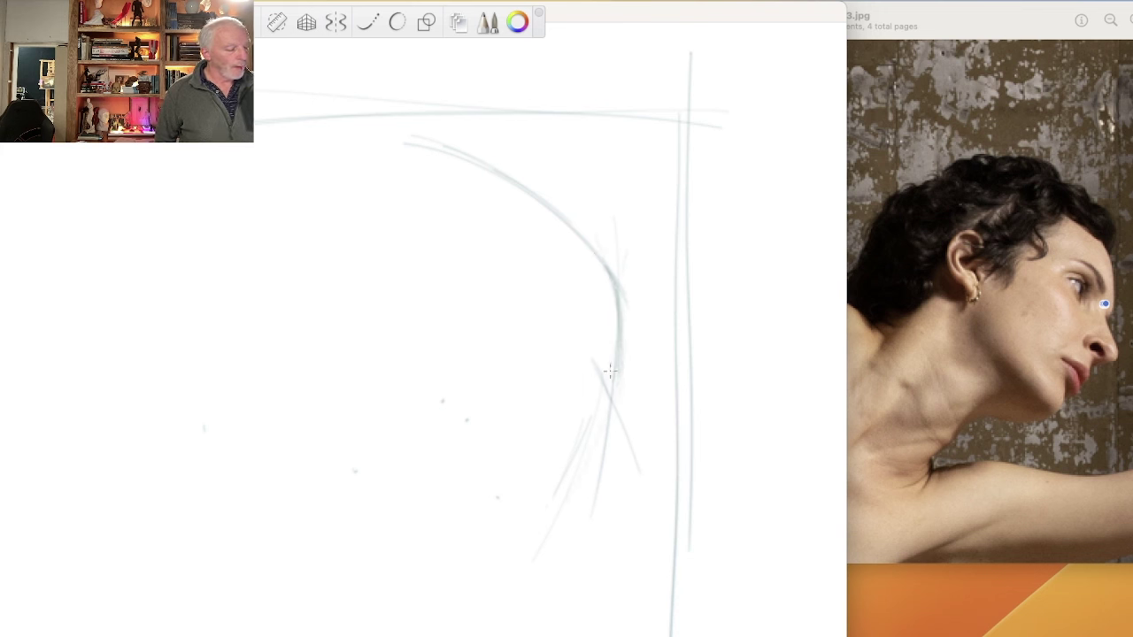
# Build up the front contour of the face from the brow down to the chin with repeated strokes and a short inner brow mark.
pyautogui.moveTo(619, 354); pyautogui.dragTo(529, 542)
pyautogui.moveTo(584, 455); pyautogui.dragTo(554, 507)
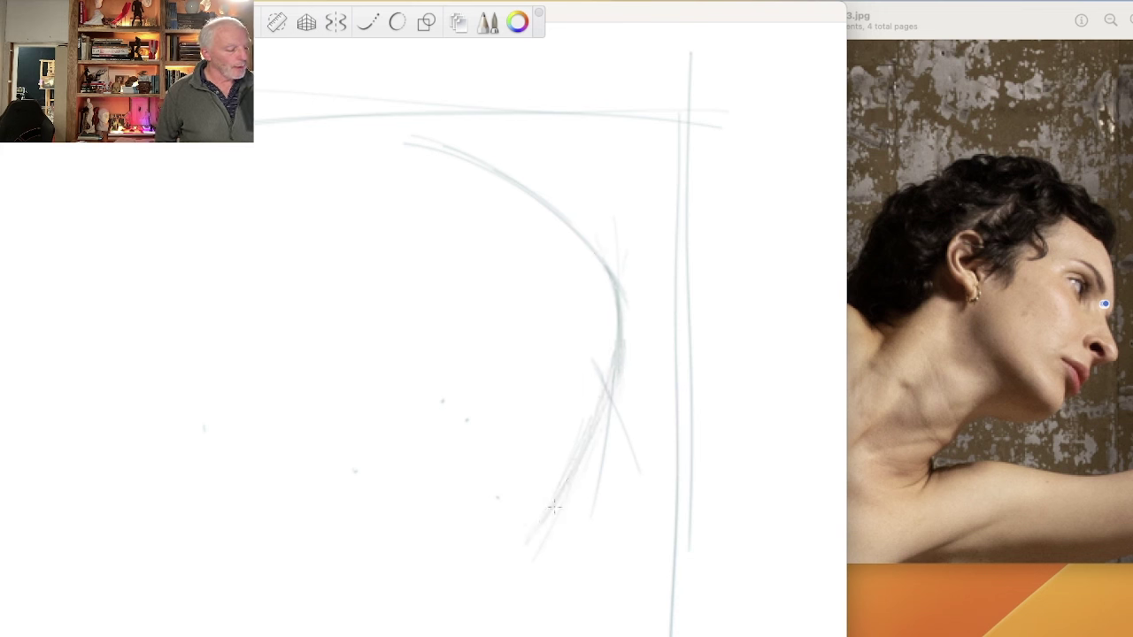
pyautogui.moveTo(613, 363); pyautogui.dragTo(495, 571)
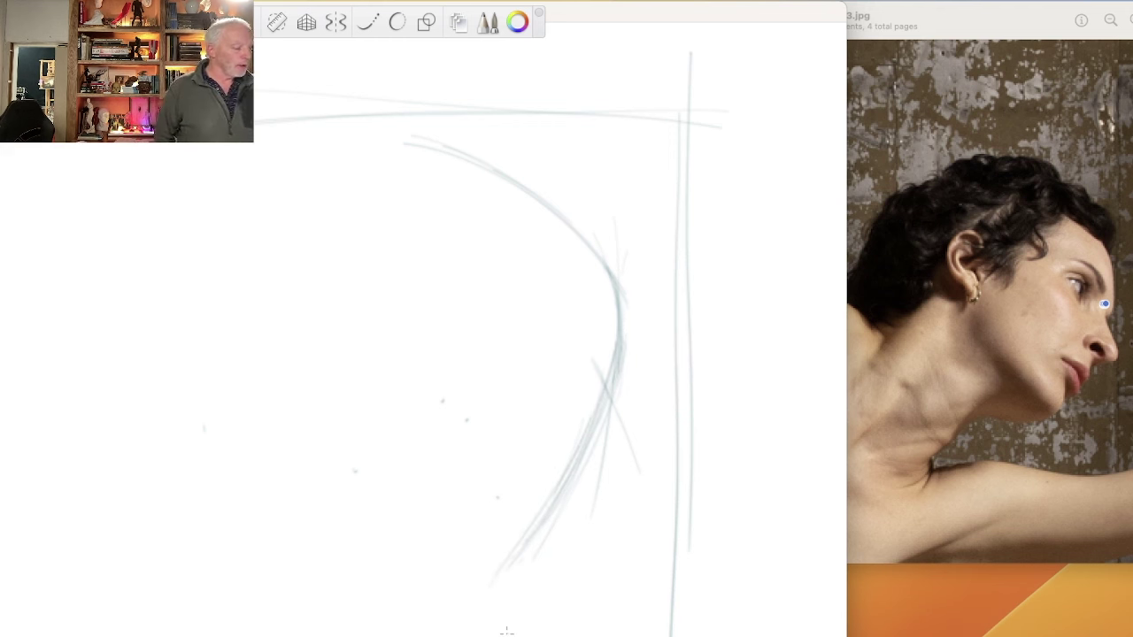
pyautogui.moveTo(614, 404); pyautogui.dragTo(542, 550)
pyautogui.moveTo(621, 380); pyautogui.dragTo(511, 558)
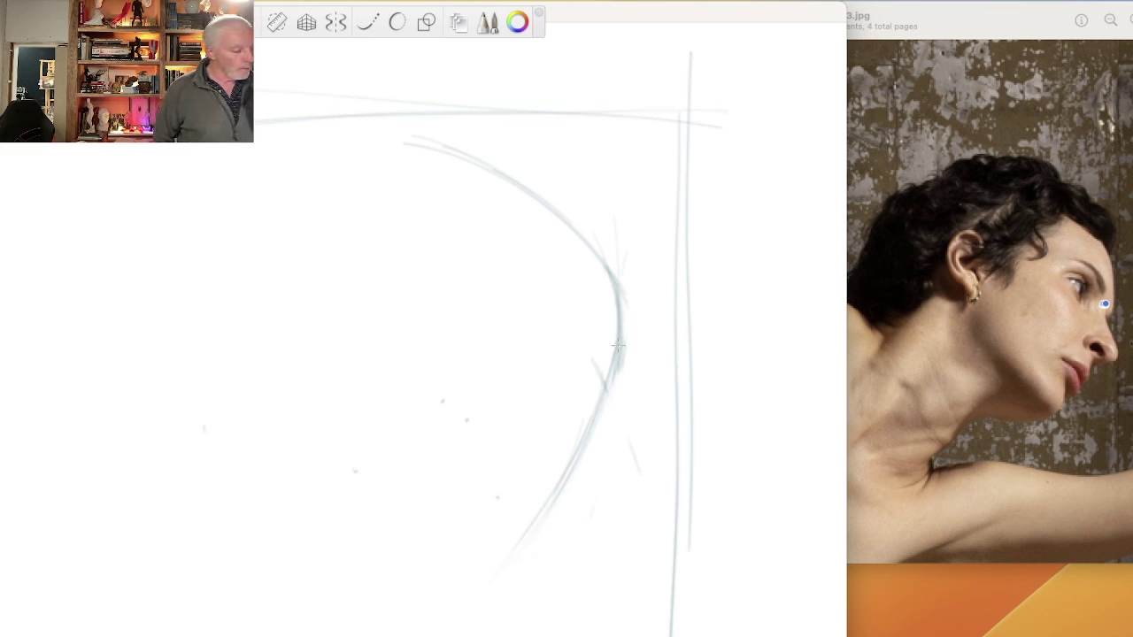
pyautogui.moveTo(617, 345)
pyautogui.mouseDown()
pyautogui.moveTo(546, 517)
pyautogui.moveTo(619, 388)
pyautogui.moveTo(544, 525)
pyautogui.mouseUp()
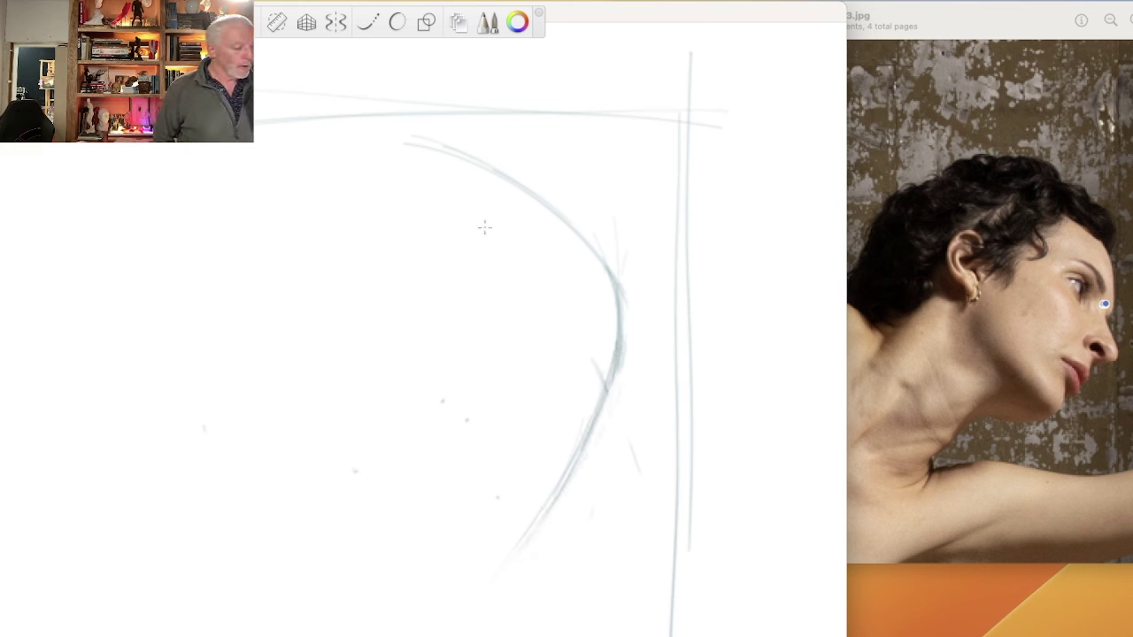
pyautogui.moveTo(592, 345); pyautogui.dragTo(608, 414)
# Close the tilted egg-shaped head by drawing its back contour from the crown down to the pointed chin, reinforcing it with repeated strokes.
pyautogui.moveTo(464, 152)
pyautogui.mouseDown()
pyautogui.moveTo(342, 141)
pyautogui.moveTo(385, 346)
pyautogui.mouseUp()
pyautogui.moveTo(401, 422); pyautogui.dragTo(412, 450)
pyautogui.moveTo(380, 150)
pyautogui.mouseDown()
pyautogui.moveTo(378, 351)
pyautogui.moveTo(493, 550)
pyautogui.mouseUp()
pyautogui.moveTo(380, 237)
pyautogui.mouseDown()
pyautogui.moveTo(373, 274)
pyautogui.moveTo(521, 556)
pyautogui.mouseUp()
pyautogui.moveTo(388, 124)
pyautogui.mouseDown()
pyautogui.moveTo(456, 499)
pyautogui.moveTo(522, 558)
pyautogui.mouseUp()
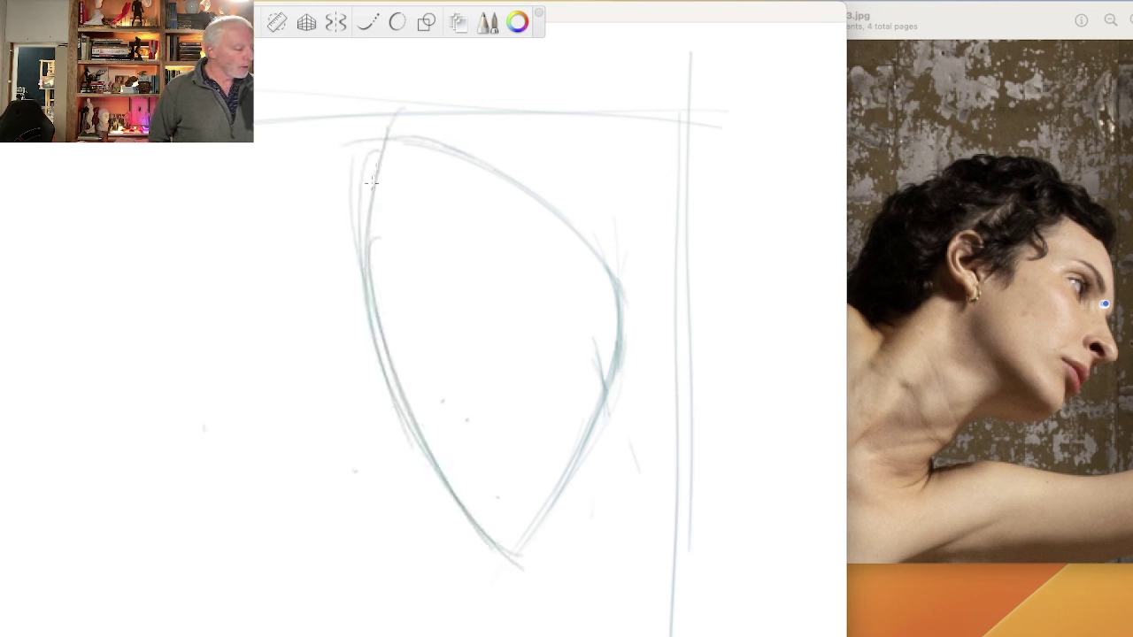
pyautogui.moveTo(371, 189); pyautogui.dragTo(508, 565)
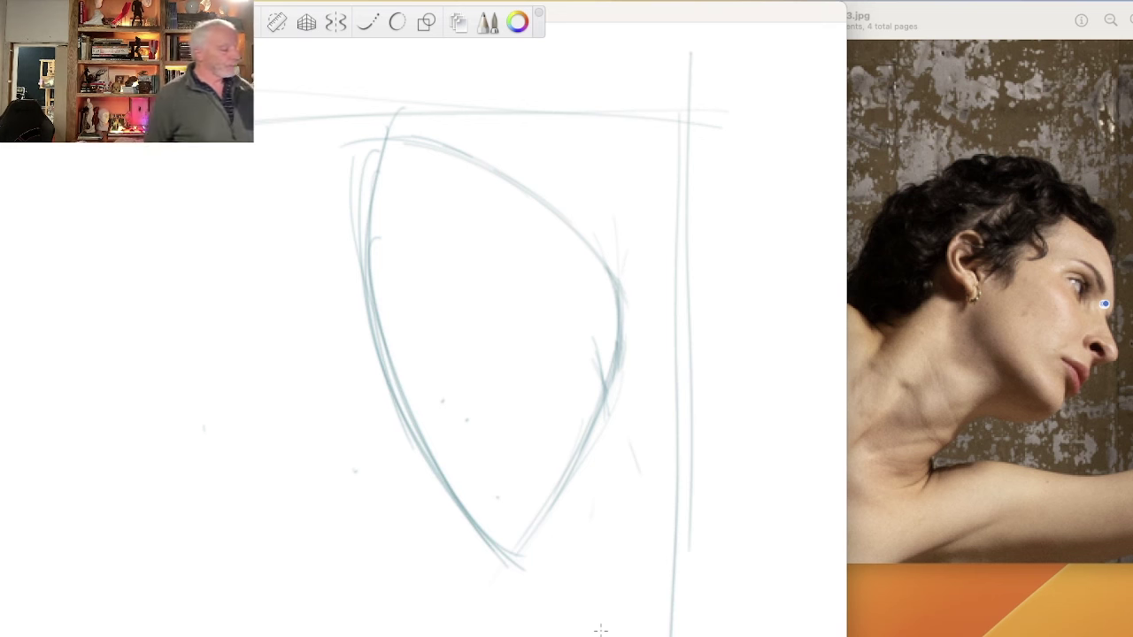
# Sketch a tilted cylinder beside the head, with a rounded top, two parallel diagonal sides and an elliptical lower end.
pyautogui.moveTo(214, 333); pyautogui.dragTo(272, 358)
pyautogui.moveTo(157, 407); pyautogui.dragTo(212, 330)
pyautogui.moveTo(271, 357); pyautogui.dragTo(332, 465)
pyautogui.moveTo(159, 389)
pyautogui.mouseDown()
pyautogui.moveTo(279, 365)
pyautogui.moveTo(330, 494)
pyautogui.mouseUp()
pyautogui.moveTo(345, 454); pyautogui.dragTo(237, 636)
pyautogui.moveTo(161, 338); pyautogui.dragTo(39, 545)
pyautogui.moveTo(158, 345); pyautogui.dragTo(107, 414)
pyautogui.moveTo(343, 458); pyautogui.dragTo(342, 490)
pyautogui.moveTo(134, 564)
pyautogui.mouseDown()
pyautogui.moveTo(76, 544)
pyautogui.moveTo(55, 561)
pyautogui.moveTo(62, 600)
pyautogui.mouseUp()
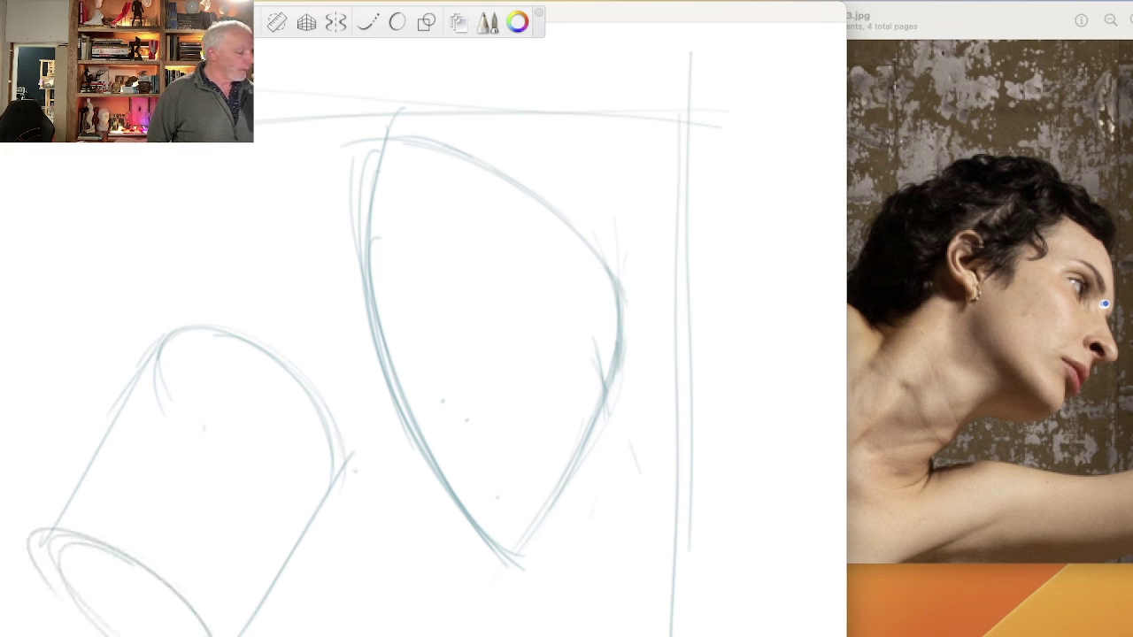
pyautogui.moveTo(123, 554); pyautogui.dragTo(54, 538)
# Reinforce the cylinder's lower side and add a lengthwise line and a horizontal line, each ending in an arrowhead.
pyautogui.moveTo(336, 474); pyautogui.dragTo(242, 607)
pyautogui.moveTo(311, 372)
pyautogui.mouseDown()
pyautogui.moveTo(179, 590)
pyautogui.moveTo(37, 602)
pyautogui.moveTo(69, 614)
pyautogui.mouseUp()
pyautogui.moveTo(329, 346); pyautogui.dragTo(328, 370)
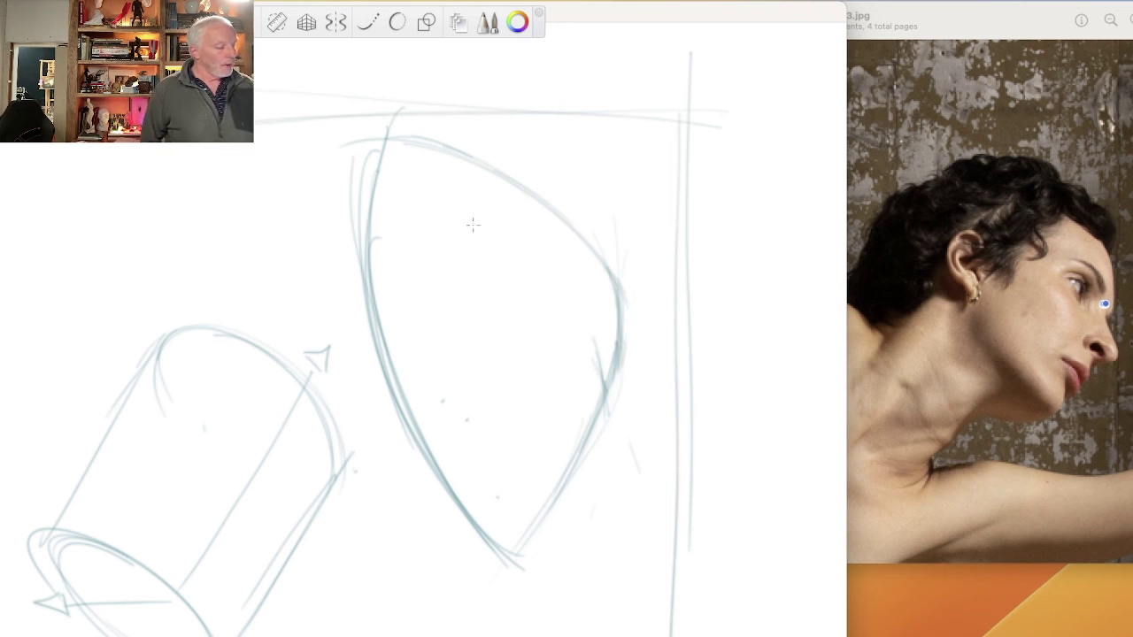
# Sketch a notch on the cylinder's lower side and a cross-contour curve from it to the opposite side.
pyautogui.moveTo(315, 481)
pyautogui.mouseDown()
pyautogui.moveTo(301, 522)
pyautogui.moveTo(299, 511)
pyautogui.mouseUp()
pyautogui.moveTo(328, 447); pyautogui.dragTo(244, 612)
pyautogui.moveTo(319, 476)
pyautogui.mouseDown()
pyautogui.moveTo(297, 527)
pyautogui.moveTo(296, 459)
pyautogui.mouseUp()
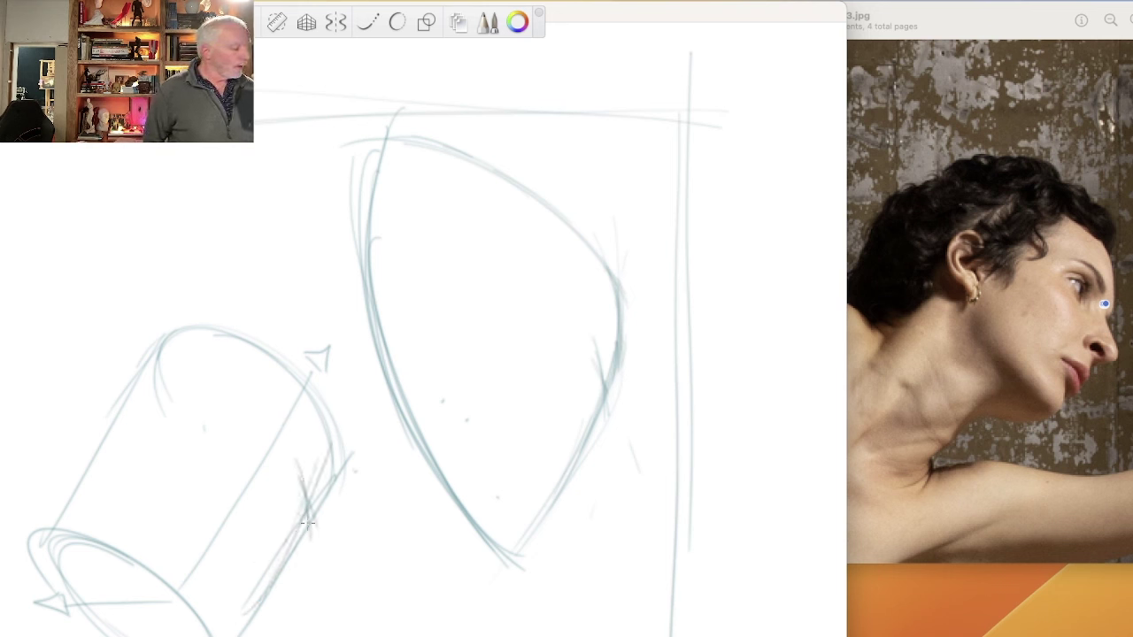
pyautogui.moveTo(310, 527)
pyautogui.mouseDown()
pyautogui.moveTo(292, 456)
pyautogui.moveTo(126, 383)
pyautogui.mouseUp()
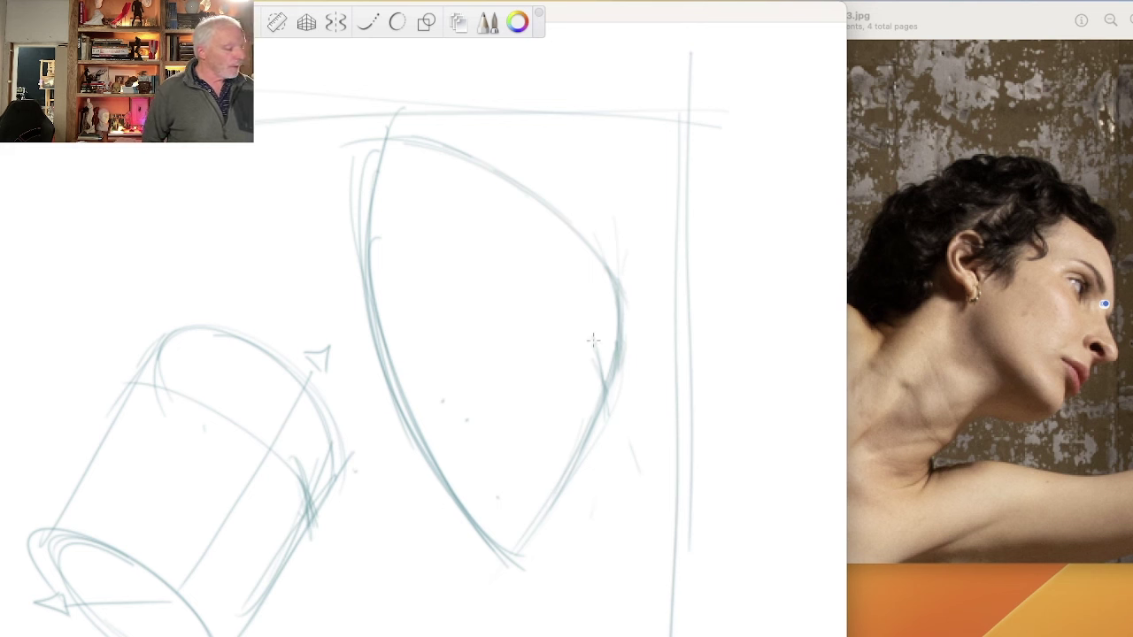
# Draw the curved brow line across the tilted head from the front notch to the back contour, and add an ear oval below it.
pyautogui.moveTo(603, 402); pyautogui.dragTo(594, 345)
pyautogui.moveTo(604, 400)
pyautogui.mouseDown()
pyautogui.moveTo(591, 348)
pyautogui.moveTo(467, 246)
pyautogui.moveTo(359, 207)
pyautogui.mouseUp()
pyautogui.moveTo(593, 351); pyautogui.dragTo(398, 229)
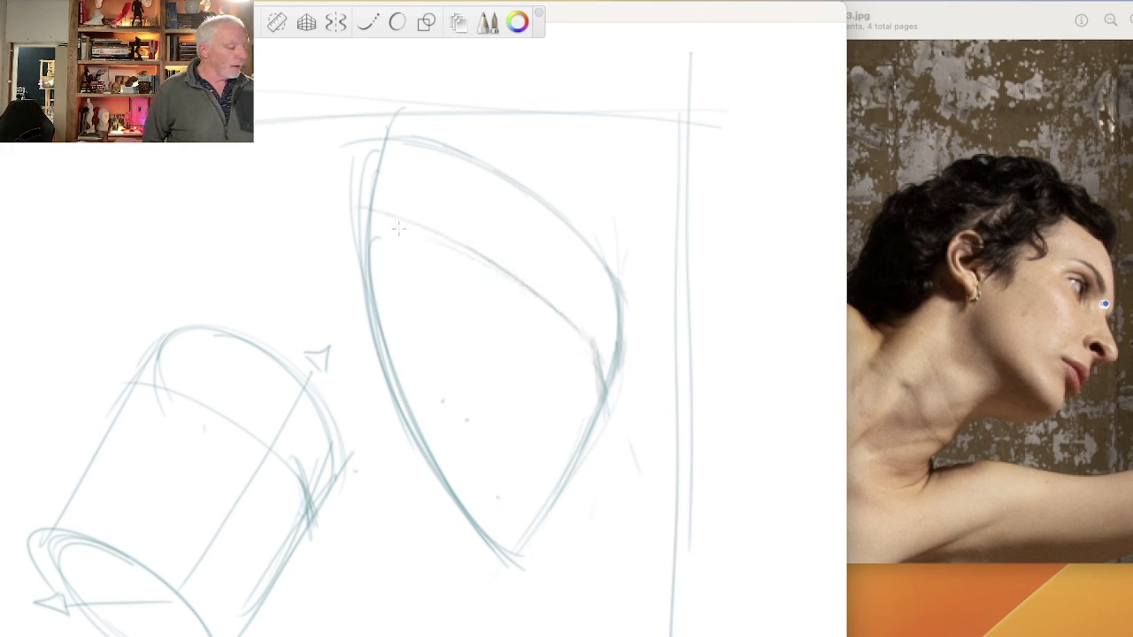
pyautogui.moveTo(592, 343)
pyautogui.mouseDown()
pyautogui.moveTo(371, 255)
pyautogui.moveTo(411, 230)
pyautogui.mouseUp()
pyautogui.moveTo(525, 285); pyautogui.dragTo(472, 264)
pyautogui.moveTo(580, 328)
pyautogui.mouseDown()
pyautogui.moveTo(519, 280)
pyautogui.moveTo(428, 244)
pyautogui.moveTo(484, 308)
pyautogui.moveTo(484, 268)
pyautogui.moveTo(441, 246)
pyautogui.moveTo(416, 304)
pyautogui.moveTo(455, 339)
pyautogui.moveTo(431, 240)
pyautogui.mouseUp()
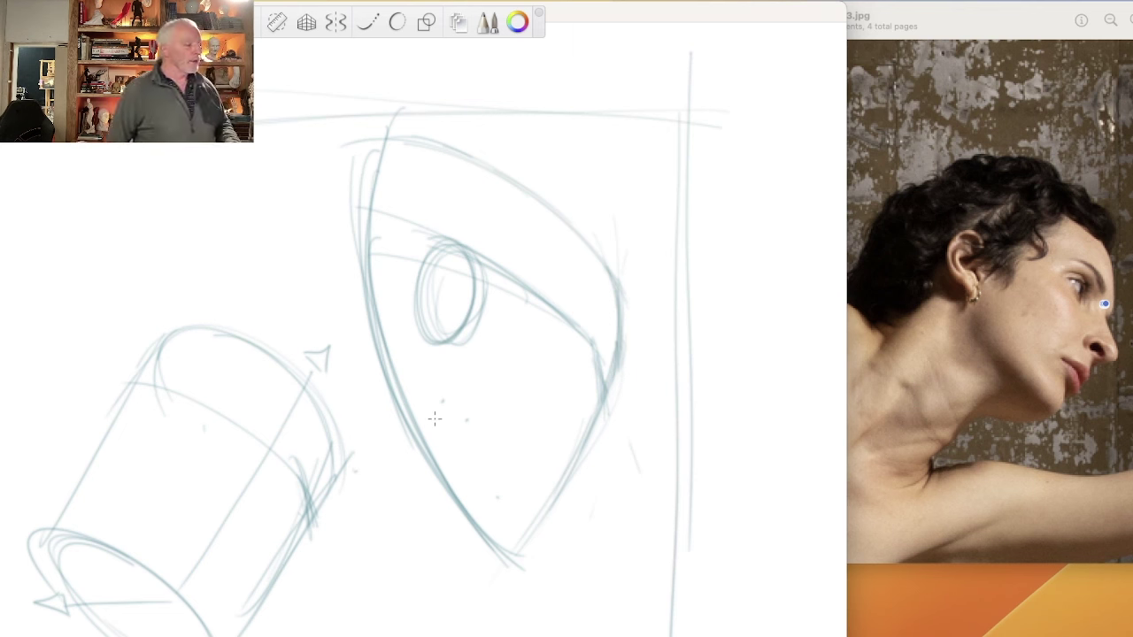
# Draw the jawline from the ear toward the chin and mark the corner of the face's side plane below the brow.
pyautogui.moveTo(454, 384); pyautogui.dragTo(461, 334)
pyautogui.moveTo(478, 256); pyautogui.dragTo(458, 383)
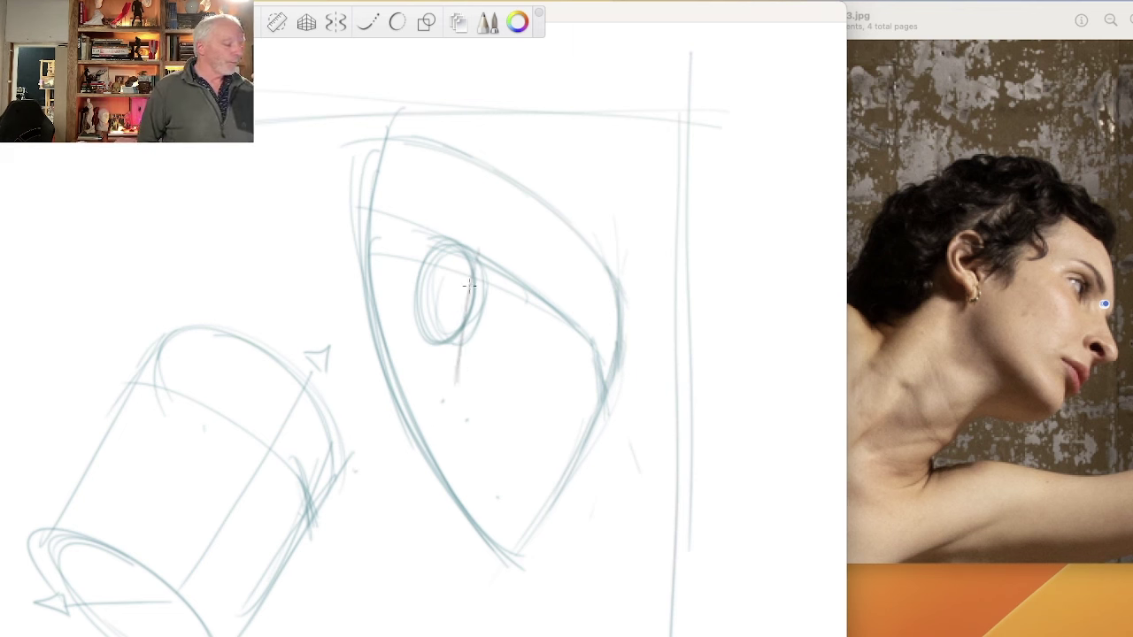
pyautogui.moveTo(458, 285); pyautogui.dragTo(446, 448)
pyautogui.moveTo(423, 366); pyautogui.dragTo(453, 501)
pyautogui.moveTo(437, 418); pyautogui.dragTo(476, 507)
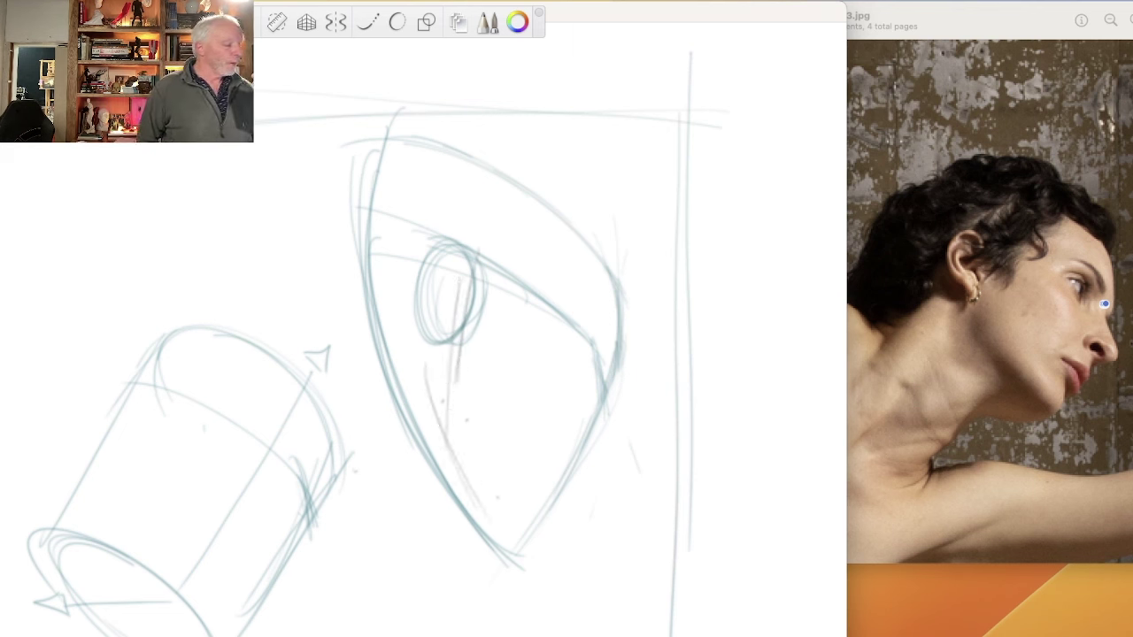
pyautogui.moveTo(564, 338)
pyautogui.mouseDown()
pyautogui.moveTo(602, 351)
pyautogui.moveTo(559, 421)
pyautogui.mouseUp()
pyautogui.moveTo(599, 347); pyautogui.dragTo(555, 343)
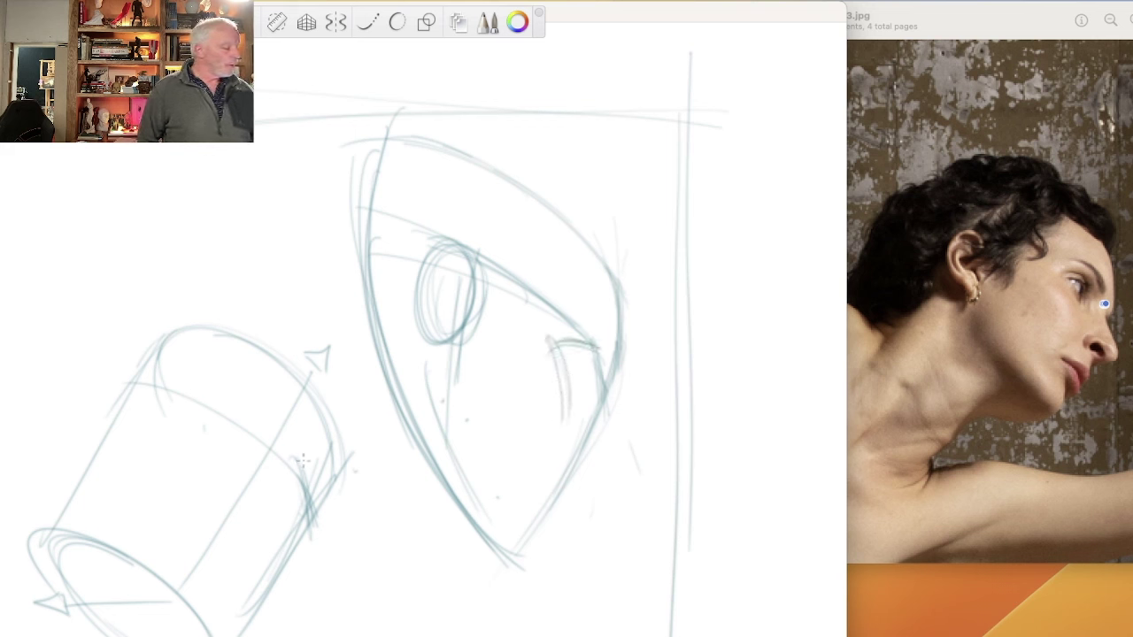
# Erase the notch on the cylinder and redraw it as a dark slanted brow mark with a reinforced lower side.
pyautogui.moveTo(303, 460)
pyautogui.mouseDown()
pyautogui.moveTo(301, 518)
pyautogui.moveTo(317, 523)
pyautogui.mouseUp()
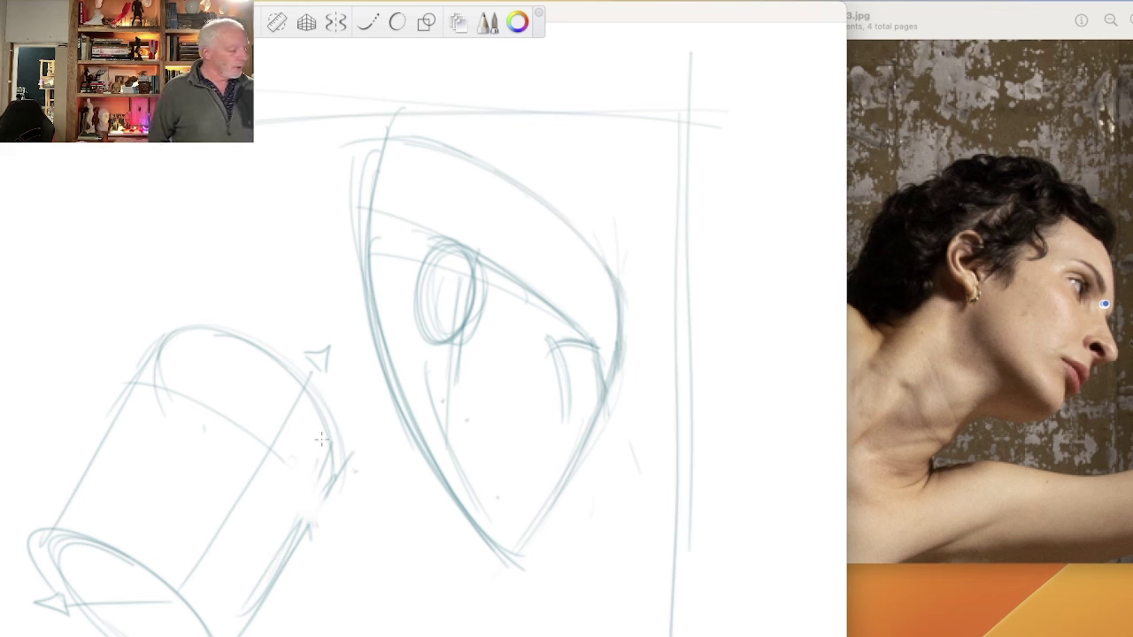
pyautogui.moveTo(321, 436)
pyautogui.mouseDown()
pyautogui.moveTo(296, 479)
pyautogui.moveTo(321, 433)
pyautogui.moveTo(300, 476)
pyautogui.moveTo(301, 528)
pyautogui.moveTo(238, 612)
pyautogui.mouseUp()
pyautogui.moveTo(331, 476)
pyautogui.mouseDown()
pyautogui.moveTo(232, 634)
pyautogui.moveTo(244, 633)
pyautogui.mouseUp()
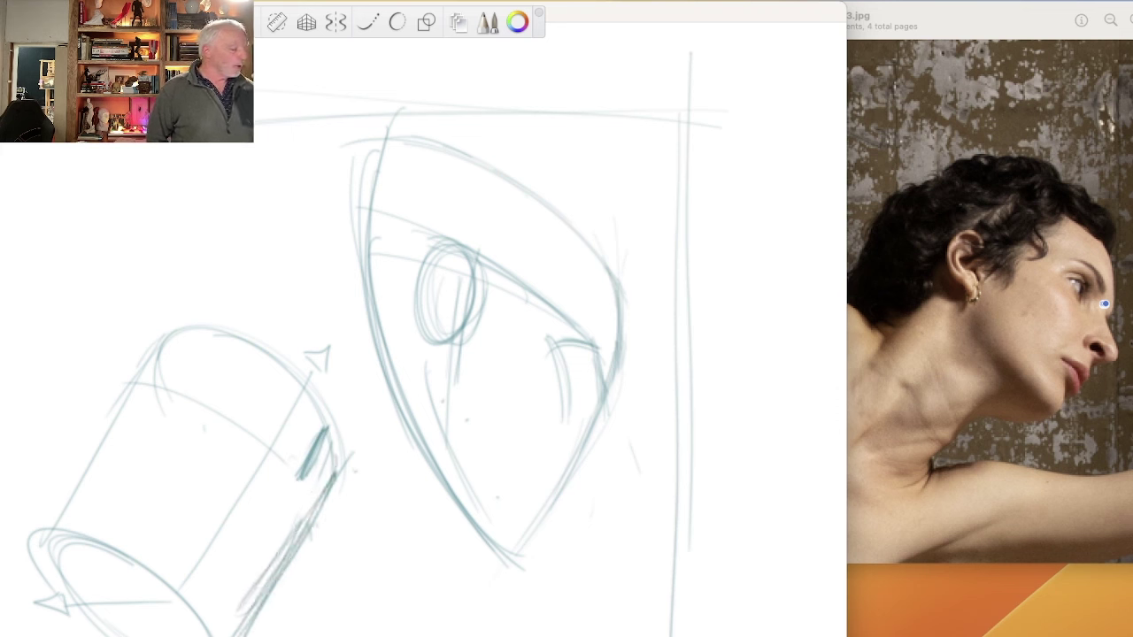
# Draw a wide cross-contour arc over the cylinder to the brow mark and a long curved plane line running down its length.
pyautogui.moveTo(285, 469)
pyautogui.mouseDown()
pyautogui.moveTo(251, 469)
pyautogui.moveTo(259, 520)
pyautogui.moveTo(268, 472)
pyautogui.moveTo(286, 477)
pyautogui.moveTo(263, 476)
pyautogui.moveTo(264, 490)
pyautogui.moveTo(306, 464)
pyautogui.moveTo(309, 475)
pyautogui.moveTo(267, 464)
pyautogui.moveTo(313, 487)
pyautogui.moveTo(314, 515)
pyautogui.moveTo(292, 468)
pyautogui.moveTo(99, 485)
pyautogui.mouseUp()
pyautogui.moveTo(50, 522)
pyautogui.mouseDown()
pyautogui.moveTo(240, 453)
pyautogui.moveTo(280, 460)
pyautogui.mouseUp()
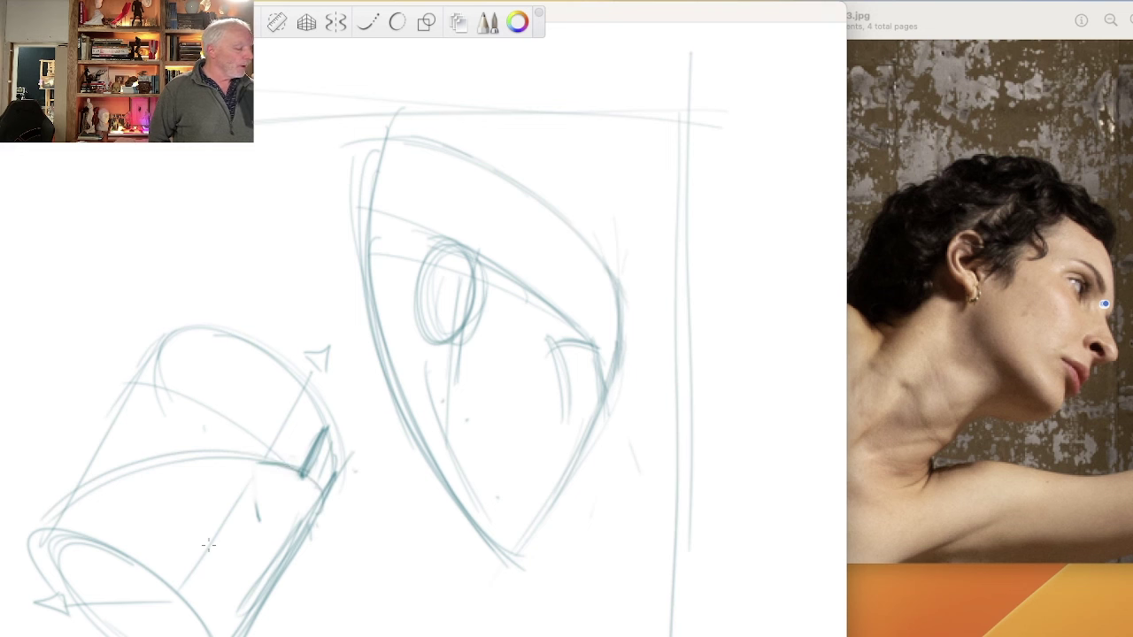
pyautogui.moveTo(112, 418)
pyautogui.mouseDown()
pyautogui.moveTo(239, 450)
pyautogui.moveTo(264, 551)
pyautogui.mouseUp()
pyautogui.moveTo(130, 383); pyautogui.dragTo(268, 564)
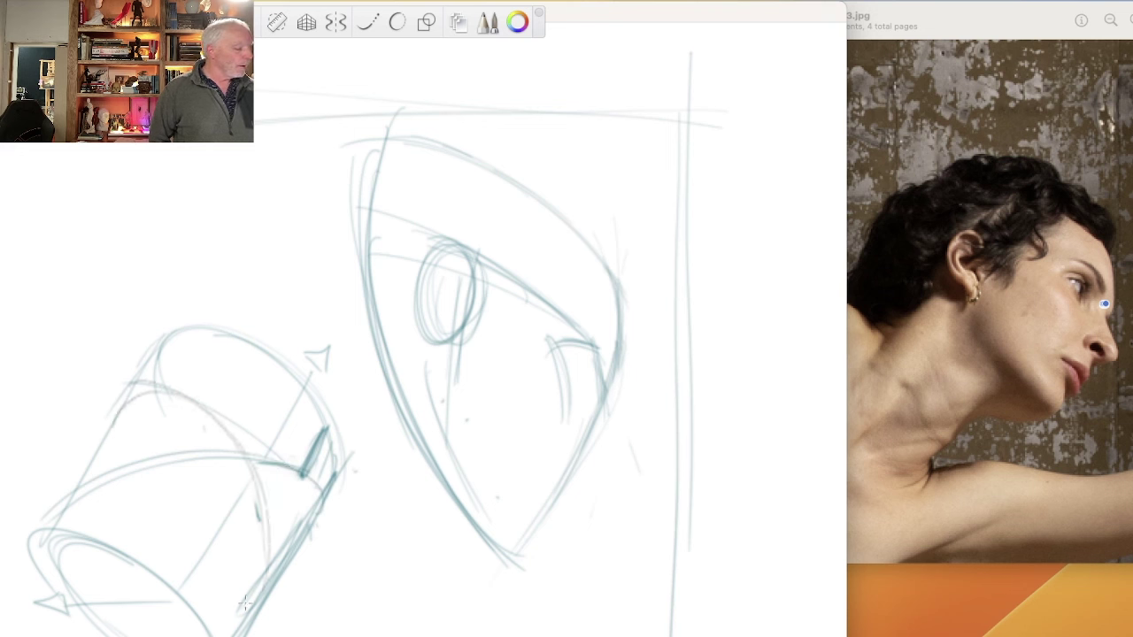
pyautogui.moveTo(110, 426); pyautogui.dragTo(259, 520)
# Darken the stepped brow corner on the cylinder and the plane edge descending from it.
pyautogui.moveTo(261, 463)
pyautogui.mouseDown()
pyautogui.moveTo(278, 465)
pyautogui.moveTo(278, 480)
pyautogui.mouseUp()
pyautogui.moveTo(262, 466); pyautogui.dragTo(265, 504)
pyautogui.moveTo(292, 464)
pyautogui.mouseDown()
pyautogui.moveTo(313, 491)
pyautogui.moveTo(267, 463)
pyautogui.moveTo(302, 472)
pyautogui.moveTo(263, 462)
pyautogui.moveTo(269, 524)
pyautogui.mouseUp()
pyautogui.moveTo(265, 476); pyautogui.dragTo(269, 542)
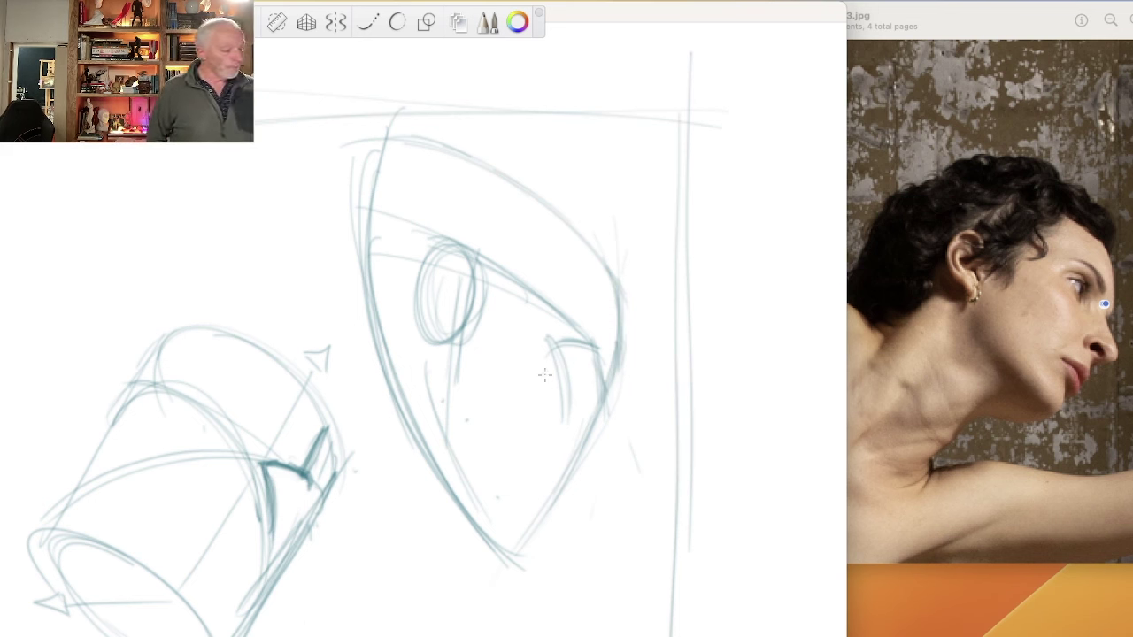
# Extend the side-plane edge on the large head from the brow corner down toward the chin.
pyautogui.moveTo(548, 343); pyautogui.dragTo(560, 441)
pyautogui.moveTo(563, 383); pyautogui.dragTo(557, 453)
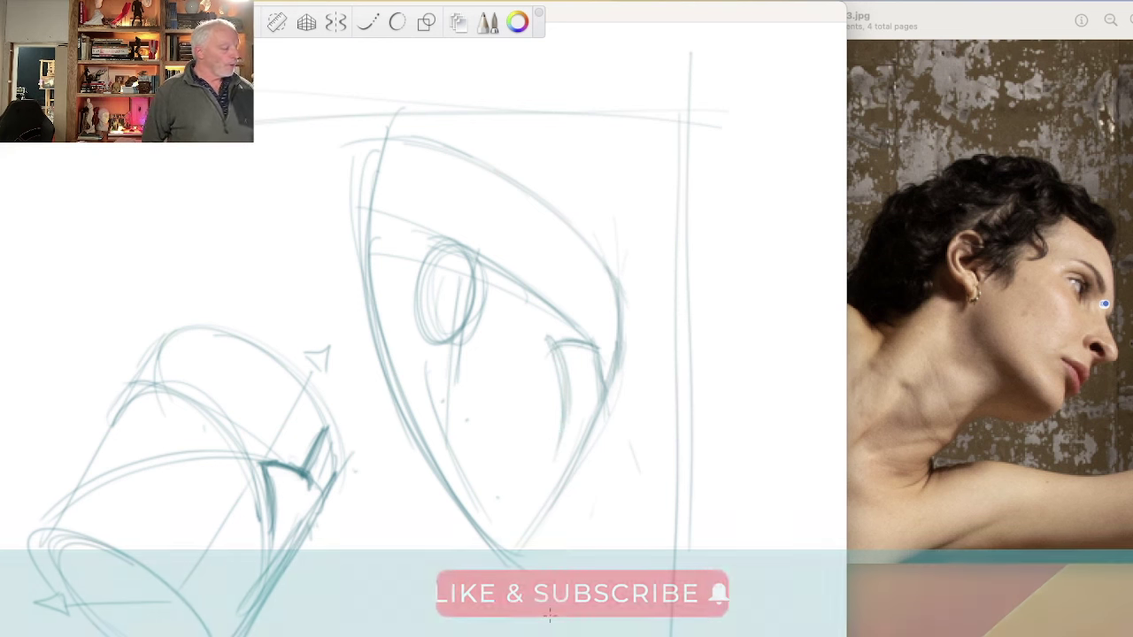
# Shade the notched front plane under the brow mark on the cylinder with diagonal hatching.
pyautogui.moveTo(281, 470); pyautogui.dragTo(306, 509)
pyautogui.moveTo(269, 482); pyautogui.dragTo(298, 531)
pyautogui.moveTo(272, 513); pyautogui.dragTo(287, 539)
pyautogui.moveTo(320, 442); pyautogui.dragTo(331, 484)
pyautogui.moveTo(299, 471); pyautogui.dragTo(322, 495)
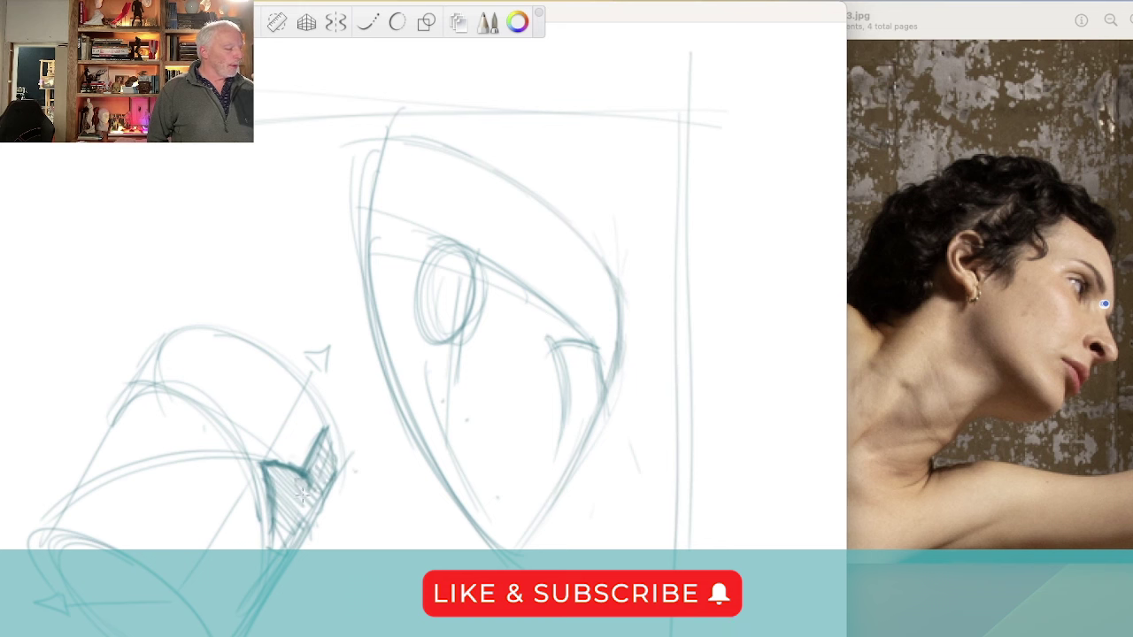
pyautogui.moveTo(272, 529); pyautogui.dragTo(279, 548)
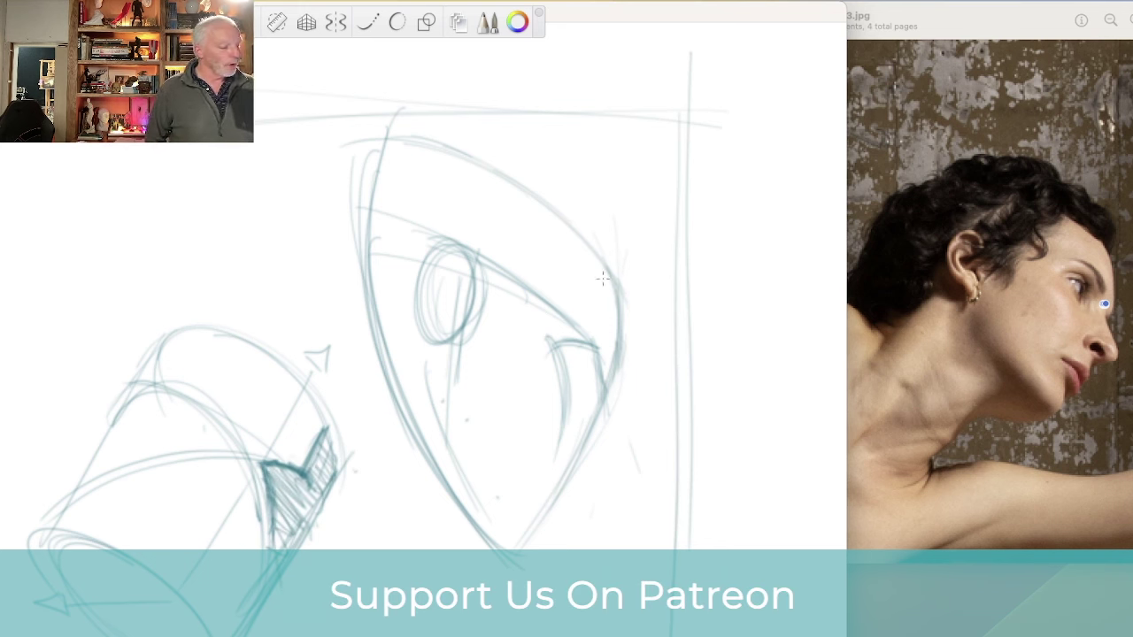
# Draw the curved forehead plane edge down to the brow corner on the large head, darkening its forehead contour and brow corner.
pyautogui.moveTo(602, 272); pyautogui.dragTo(595, 354)
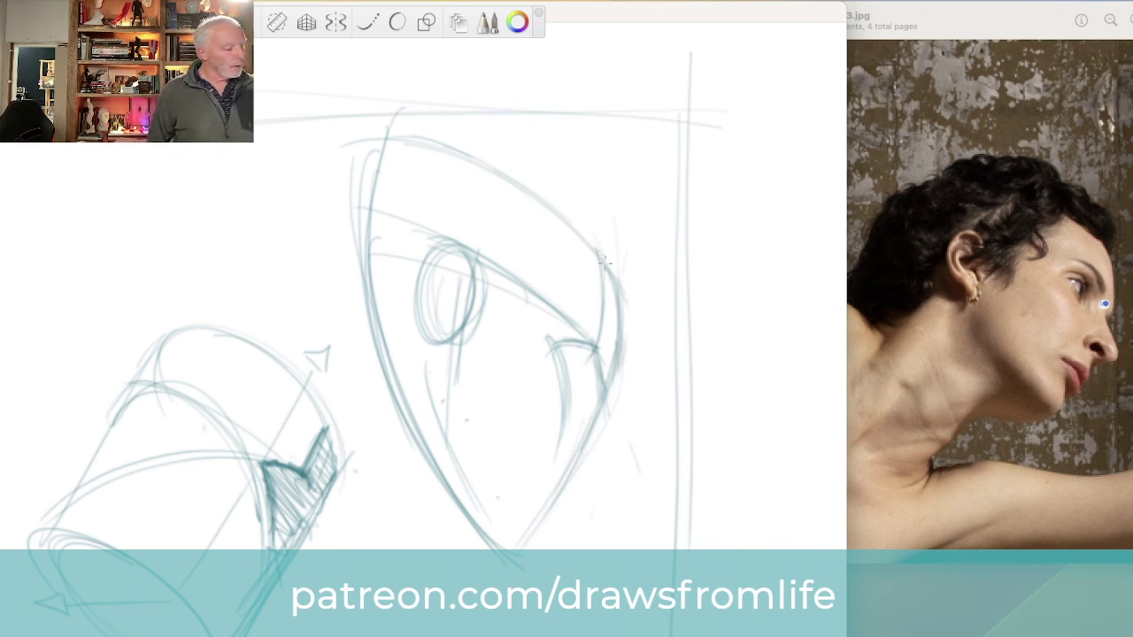
pyautogui.moveTo(604, 257); pyautogui.dragTo(615, 282)
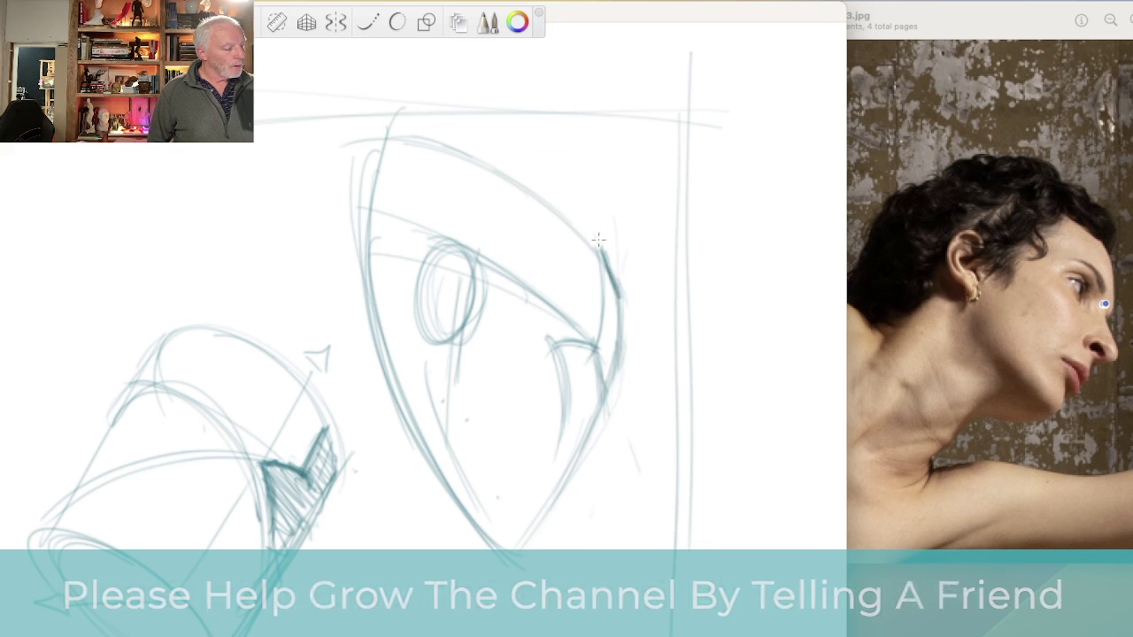
pyautogui.moveTo(593, 347); pyautogui.dragTo(599, 376)
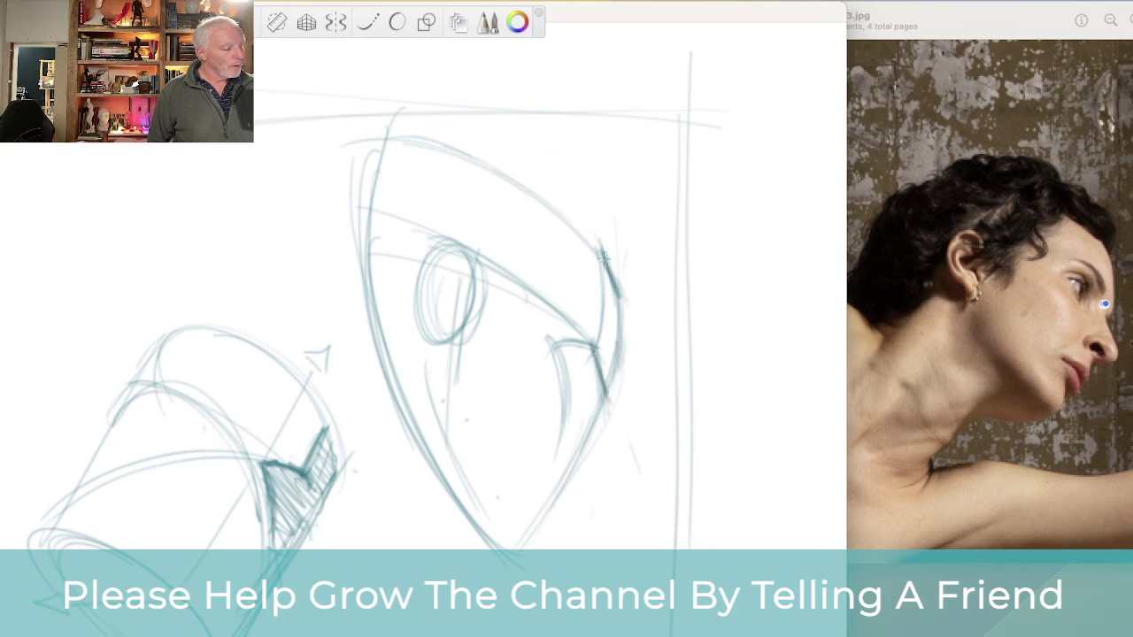
# Draw long parallel slanted guidelines along the face, one past the forehead contour and one through the brow corner.
pyautogui.moveTo(607, 275); pyautogui.dragTo(682, 522)
pyautogui.moveTo(572, 126); pyautogui.dragTo(653, 417)
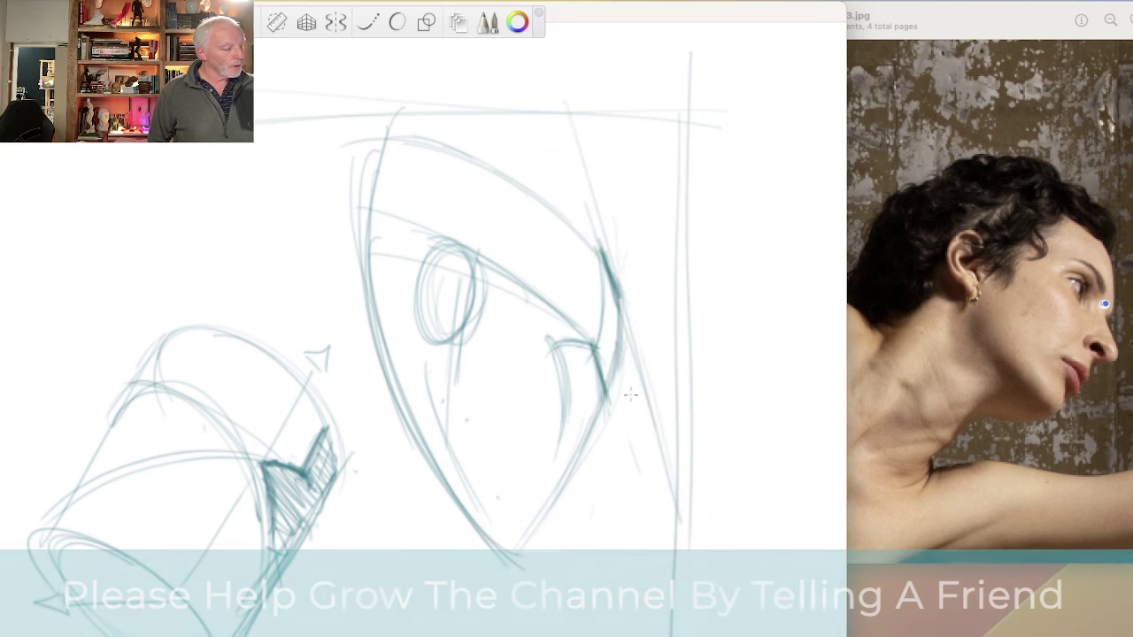
pyautogui.moveTo(568, 259); pyautogui.dragTo(654, 559)
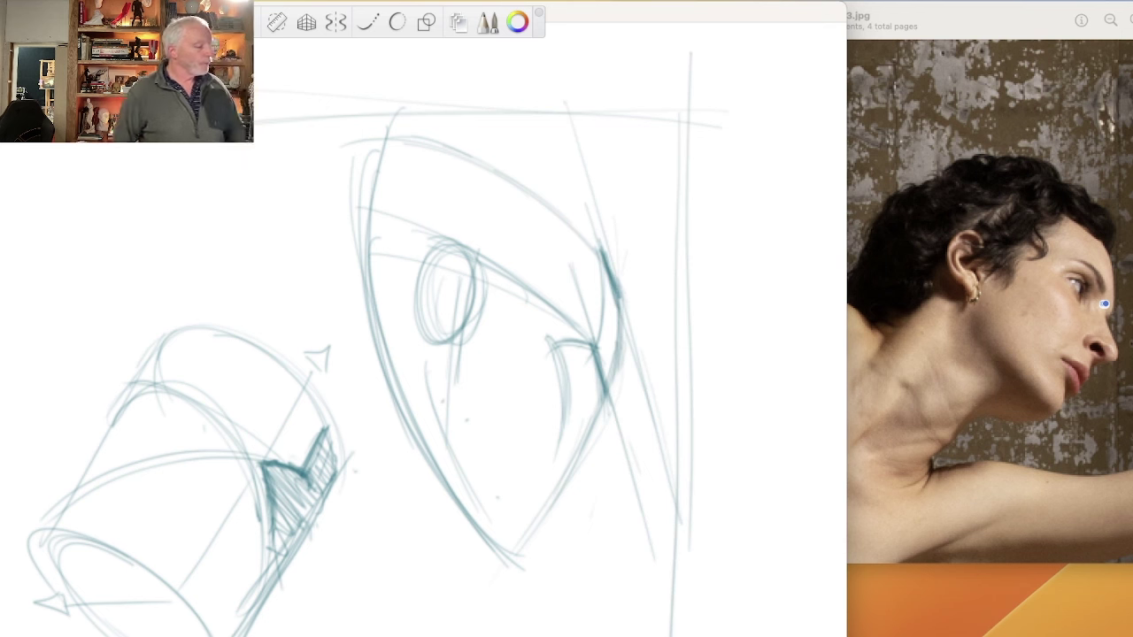
pyautogui.moveTo(566, 312); pyautogui.dragTo(485, 256)
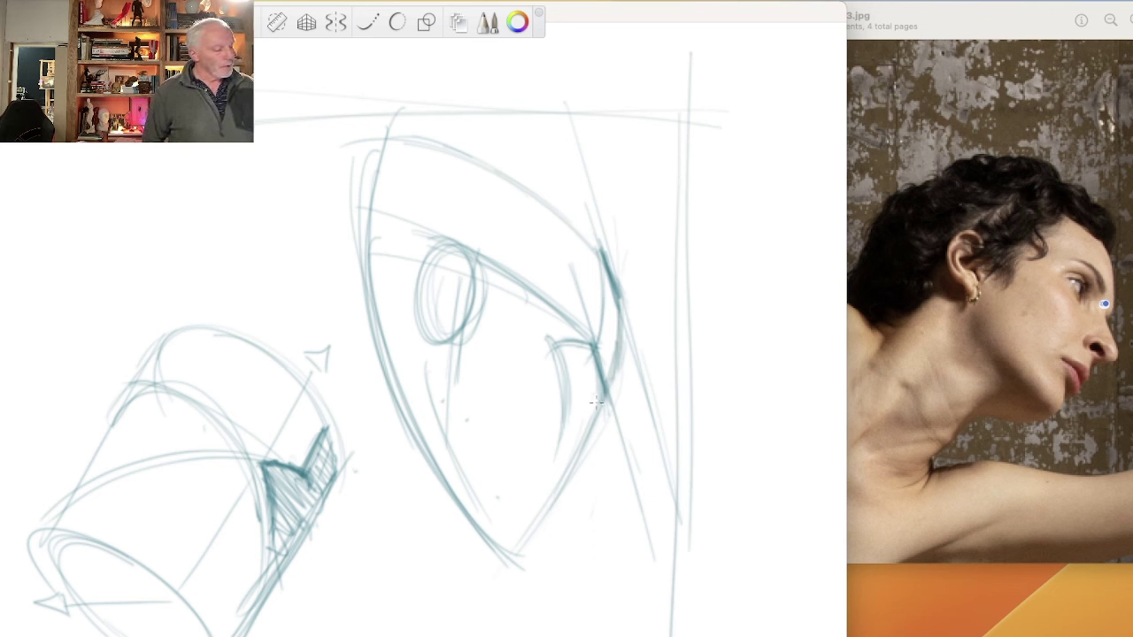
# Sketch the mouth and chin contour along the lower front of the large head, plus a curved under-chin line running backward.
pyautogui.moveTo(597, 392)
pyautogui.mouseDown()
pyautogui.moveTo(601, 466)
pyautogui.moveTo(549, 513)
pyautogui.mouseUp()
pyautogui.moveTo(575, 478)
pyautogui.mouseDown()
pyautogui.moveTo(525, 525)
pyautogui.moveTo(522, 545)
pyautogui.moveTo(496, 555)
pyautogui.mouseUp()
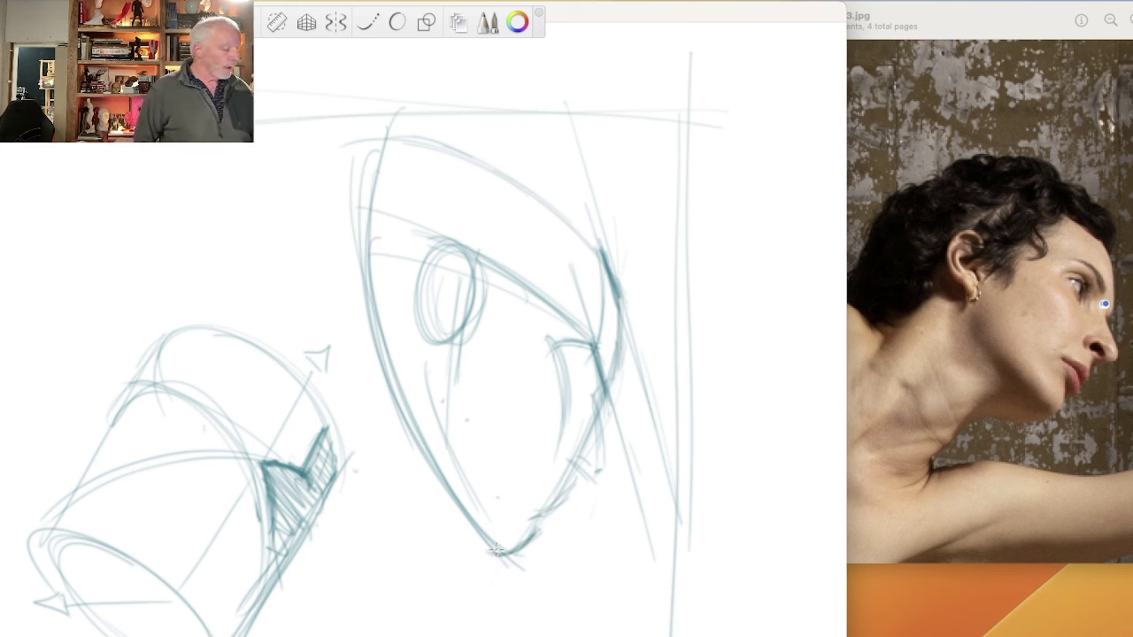
pyautogui.moveTo(478, 536); pyautogui.dragTo(373, 523)
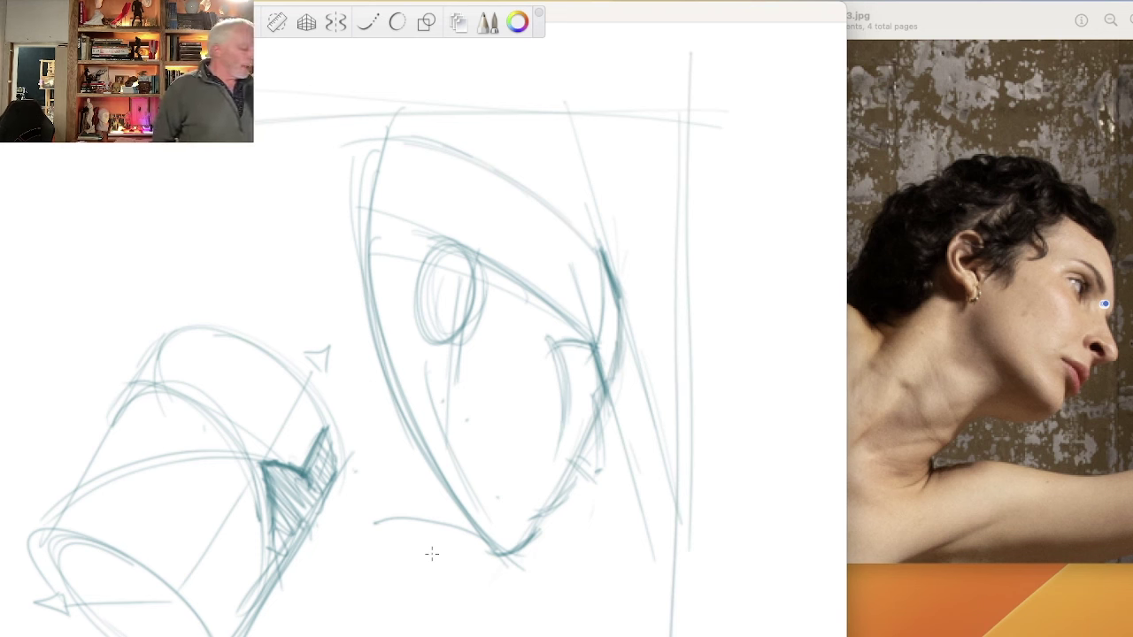
# Erase the cylinder's lower end ellipse and redraw it as a narrow tilted ellipse farther up the cylinder.
pyautogui.moveTo(184, 589)
pyautogui.mouseDown()
pyautogui.moveTo(87, 531)
pyautogui.moveTo(129, 552)
pyautogui.moveTo(47, 528)
pyautogui.moveTo(206, 630)
pyautogui.moveTo(151, 560)
pyautogui.moveTo(45, 526)
pyautogui.mouseUp()
pyautogui.moveTo(143, 507); pyautogui.dragTo(115, 516)
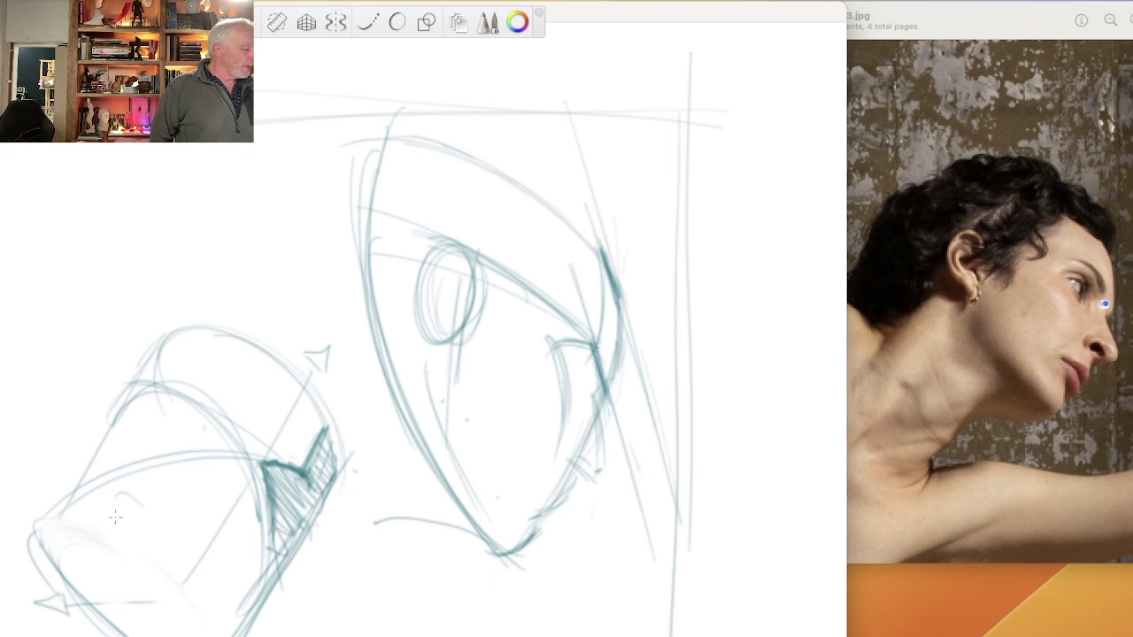
pyautogui.moveTo(92, 471)
pyautogui.mouseDown()
pyautogui.moveTo(221, 634)
pyautogui.moveTo(177, 633)
pyautogui.moveTo(221, 633)
pyautogui.mouseUp()
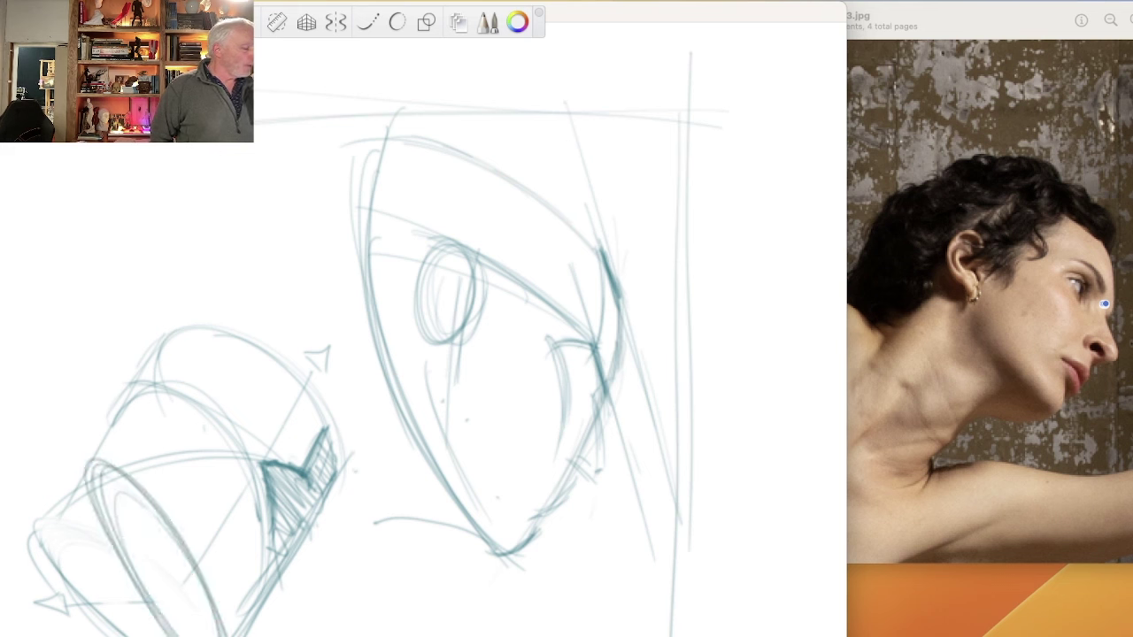
# Start a small form sketch beneath the large head with a slanted front edge, a shallow top arc and curved back strokes.
pyautogui.moveTo(575, 593); pyautogui.dragTo(587, 635)
pyautogui.moveTo(572, 573); pyautogui.dragTo(586, 636)
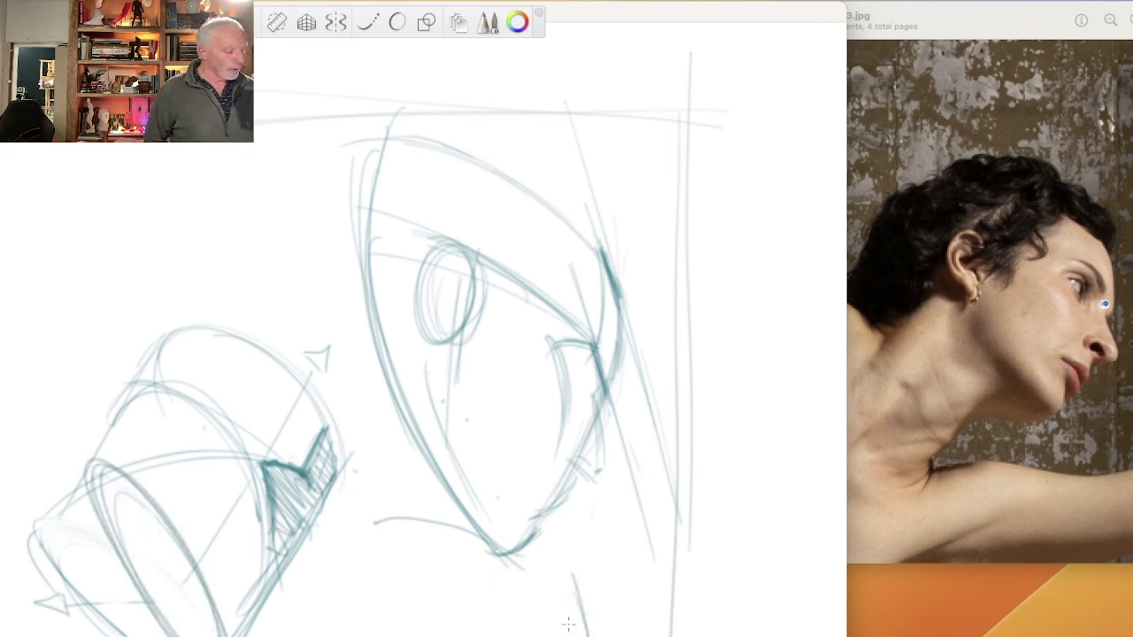
pyautogui.moveTo(435, 577); pyautogui.dragTo(596, 603)
pyautogui.moveTo(407, 591)
pyautogui.mouseDown()
pyautogui.moveTo(517, 581)
pyautogui.moveTo(405, 619)
pyautogui.mouseUp()
pyautogui.moveTo(374, 572); pyautogui.dragTo(380, 587)
pyautogui.moveTo(375, 584); pyautogui.dragTo(405, 635)
# Darken the front edge of the sketch beneath the head and add its top line, an inner vertical edge and an arc beside it.
pyautogui.moveTo(574, 595); pyautogui.dragTo(586, 635)
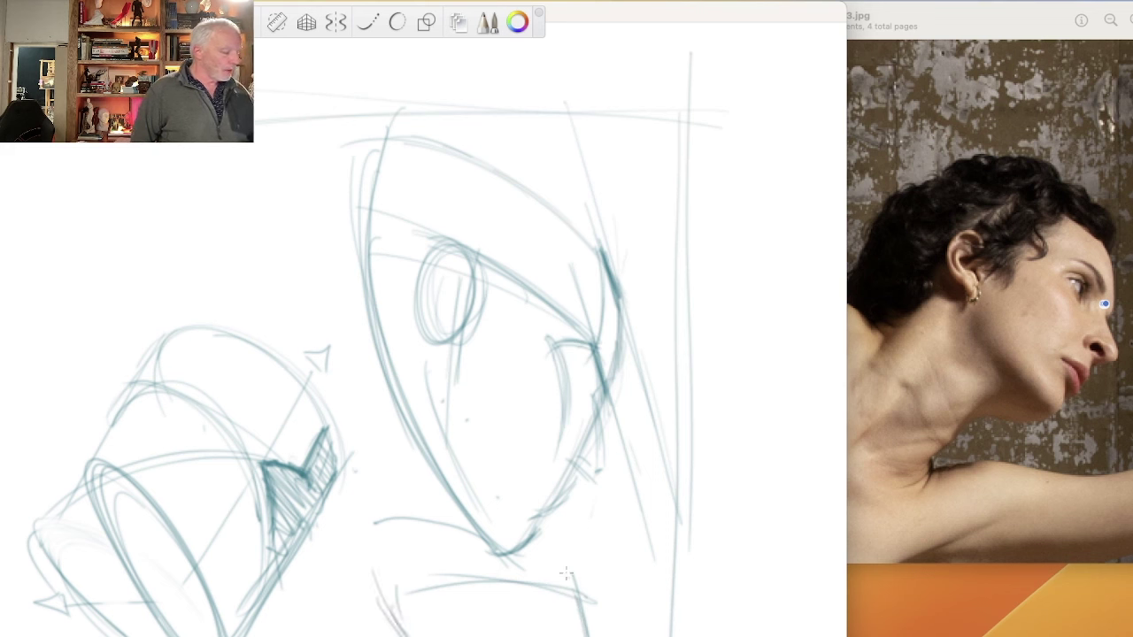
pyautogui.moveTo(567, 569)
pyautogui.mouseDown()
pyautogui.moveTo(580, 635)
pyautogui.moveTo(596, 635)
pyautogui.mouseUp()
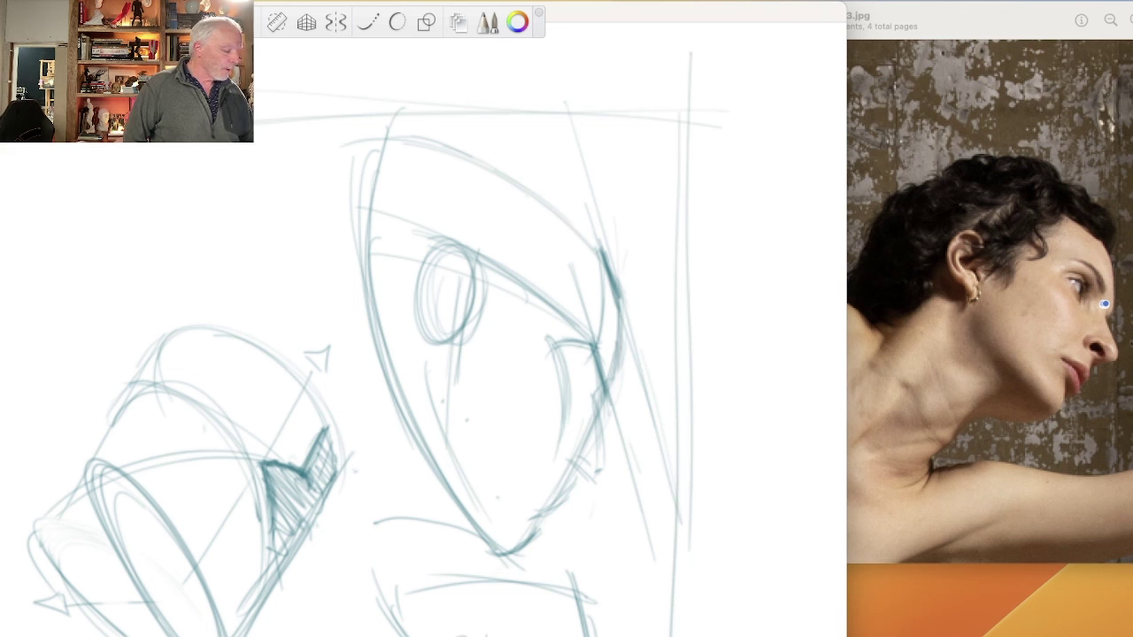
pyautogui.moveTo(571, 584); pyautogui.dragTo(426, 580)
pyautogui.moveTo(420, 584); pyautogui.dragTo(427, 635)
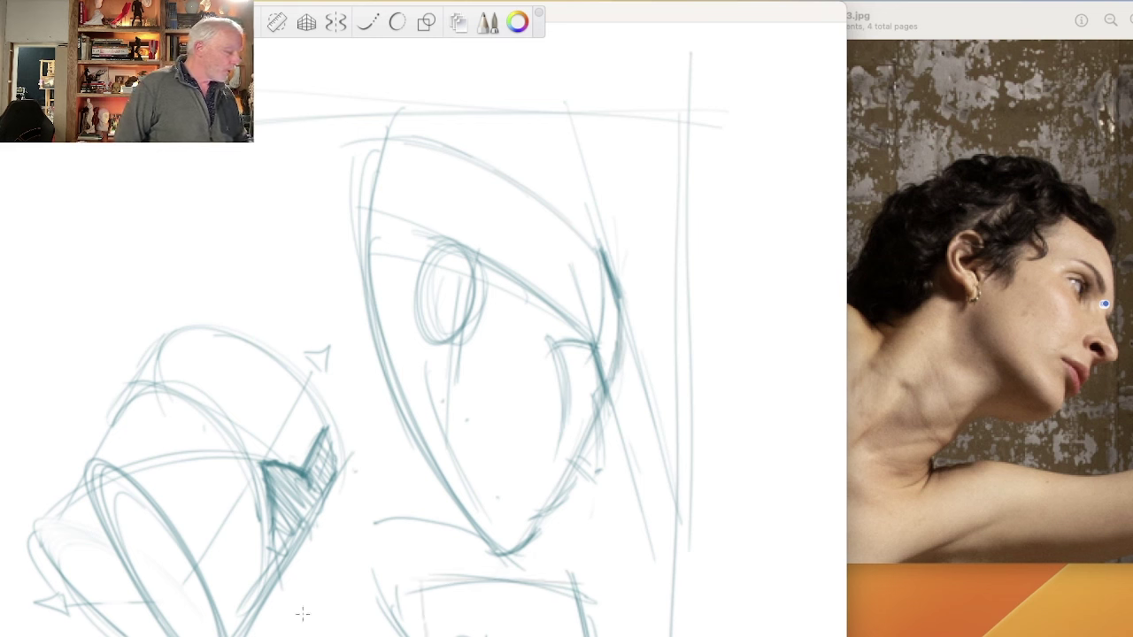
pyautogui.moveTo(271, 628); pyautogui.dragTo(368, 627)
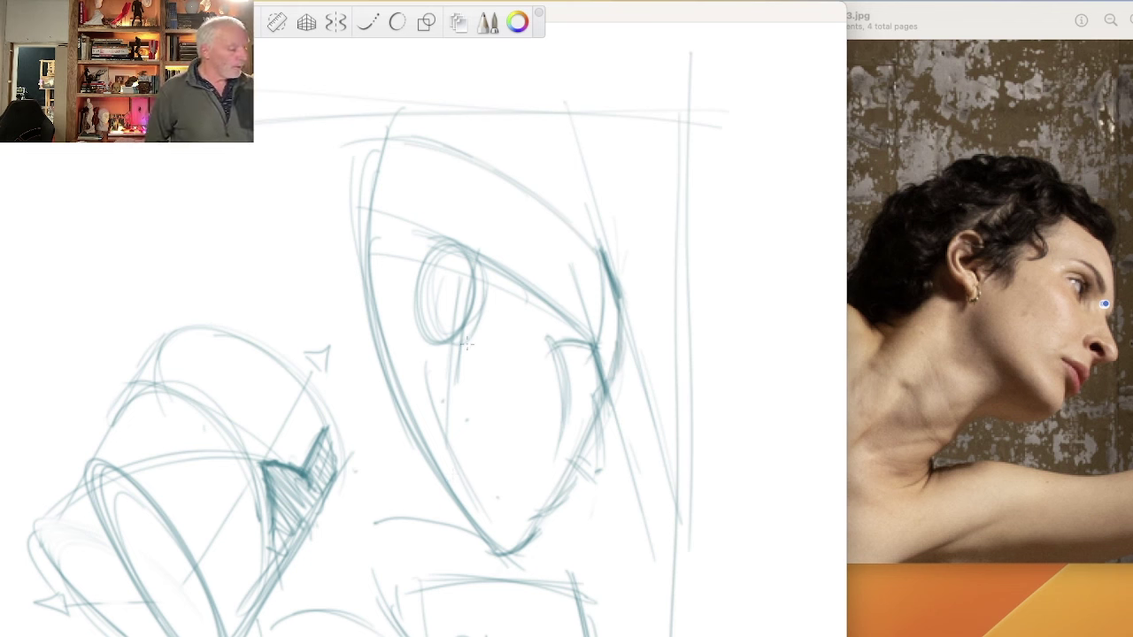
# Draw a dark jawline from the base of the ear through the jaw angle to the chin, with a short line under the chin.
pyautogui.moveTo(467, 341); pyautogui.dragTo(470, 408)
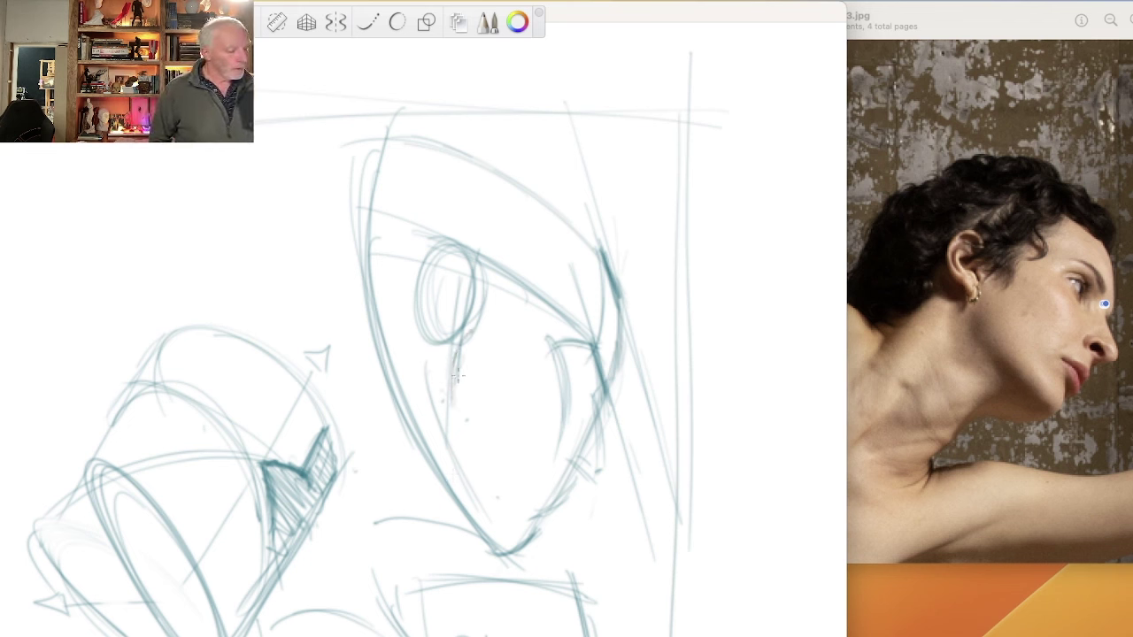
pyautogui.moveTo(460, 347); pyautogui.dragTo(440, 412)
pyautogui.moveTo(458, 353)
pyautogui.mouseDown()
pyautogui.moveTo(448, 384)
pyautogui.moveTo(503, 540)
pyautogui.mouseUp()
pyautogui.moveTo(443, 428); pyautogui.dragTo(495, 560)
pyautogui.moveTo(459, 349)
pyautogui.mouseDown()
pyautogui.moveTo(439, 430)
pyautogui.moveTo(492, 536)
pyautogui.mouseUp()
pyautogui.moveTo(442, 422); pyautogui.dragTo(496, 555)
pyautogui.moveTo(429, 540); pyautogui.dragTo(512, 552)
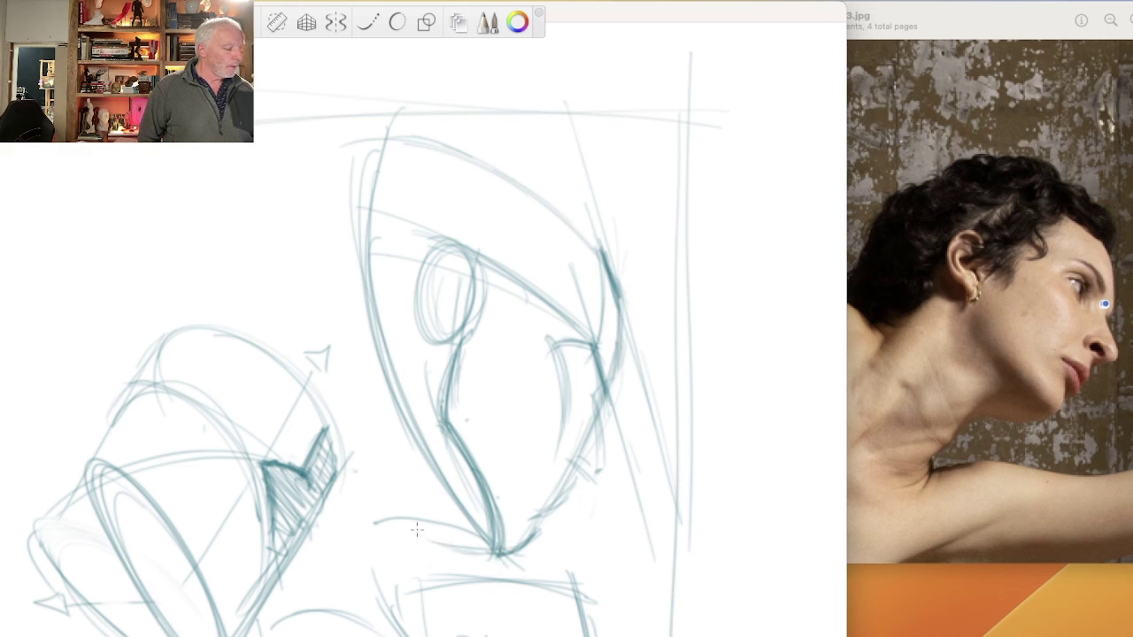
# Erase the old egg contour behind the jaw and reinforce the curved under-chin line back toward the neck.
pyautogui.moveTo(436, 478)
pyautogui.mouseDown()
pyautogui.moveTo(481, 537)
pyautogui.moveTo(399, 414)
pyautogui.mouseUp()
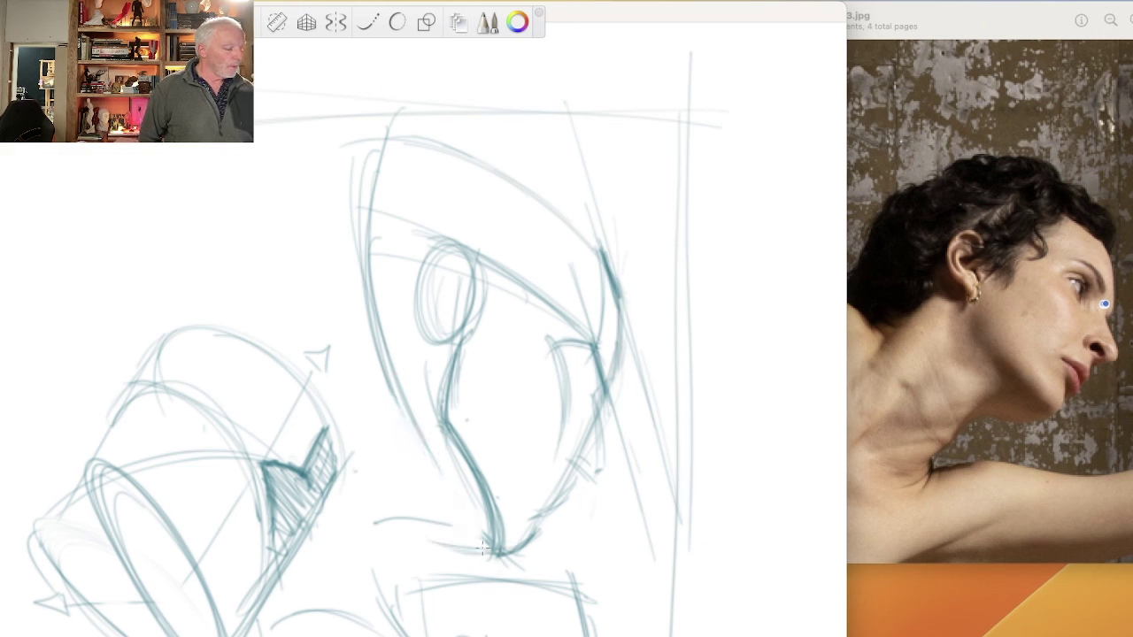
pyautogui.moveTo(485, 536); pyautogui.dragTo(456, 547)
pyautogui.press('super+z')
pyautogui.moveTo(432, 532)
pyautogui.mouseDown()
pyautogui.moveTo(502, 550)
pyautogui.moveTo(412, 518)
pyautogui.moveTo(496, 546)
pyautogui.moveTo(386, 538)
pyautogui.moveTo(486, 550)
pyautogui.moveTo(398, 521)
pyautogui.mouseUp()
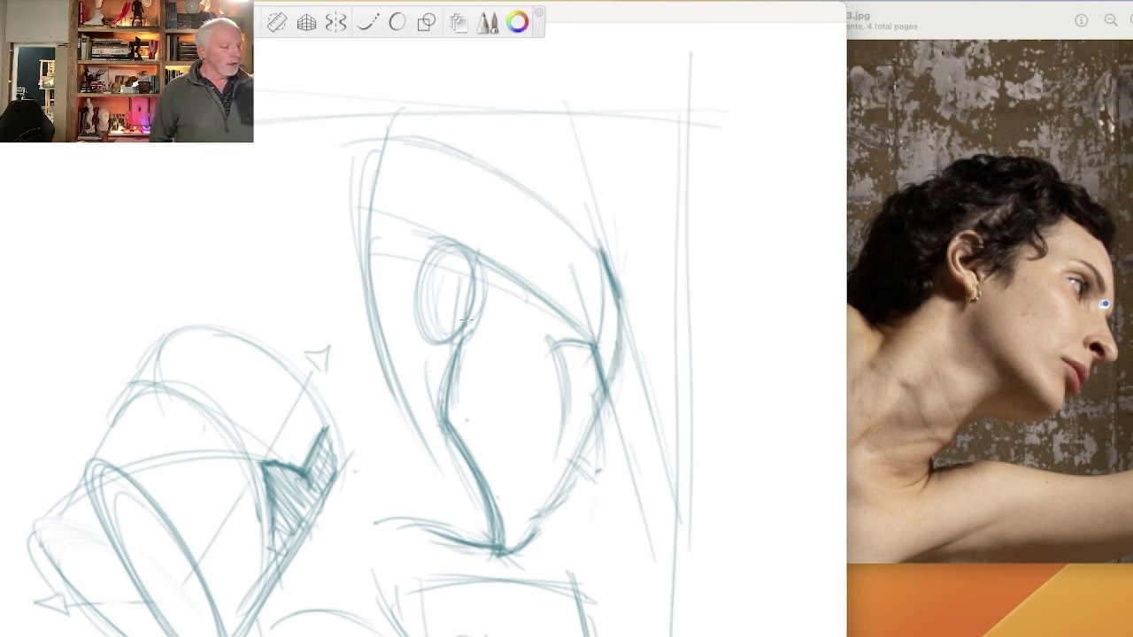
# Darken the ear oval and its connection to the top of the jawline on the large head.
pyautogui.moveTo(469, 281); pyautogui.dragTo(444, 416)
pyautogui.moveTo(440, 279)
pyautogui.mouseDown()
pyautogui.moveTo(466, 263)
pyautogui.moveTo(461, 301)
pyautogui.moveTo(440, 256)
pyautogui.moveTo(414, 292)
pyautogui.moveTo(444, 250)
pyautogui.moveTo(416, 326)
pyautogui.moveTo(458, 340)
pyautogui.mouseUp()
pyautogui.moveTo(426, 255); pyautogui.dragTo(467, 326)
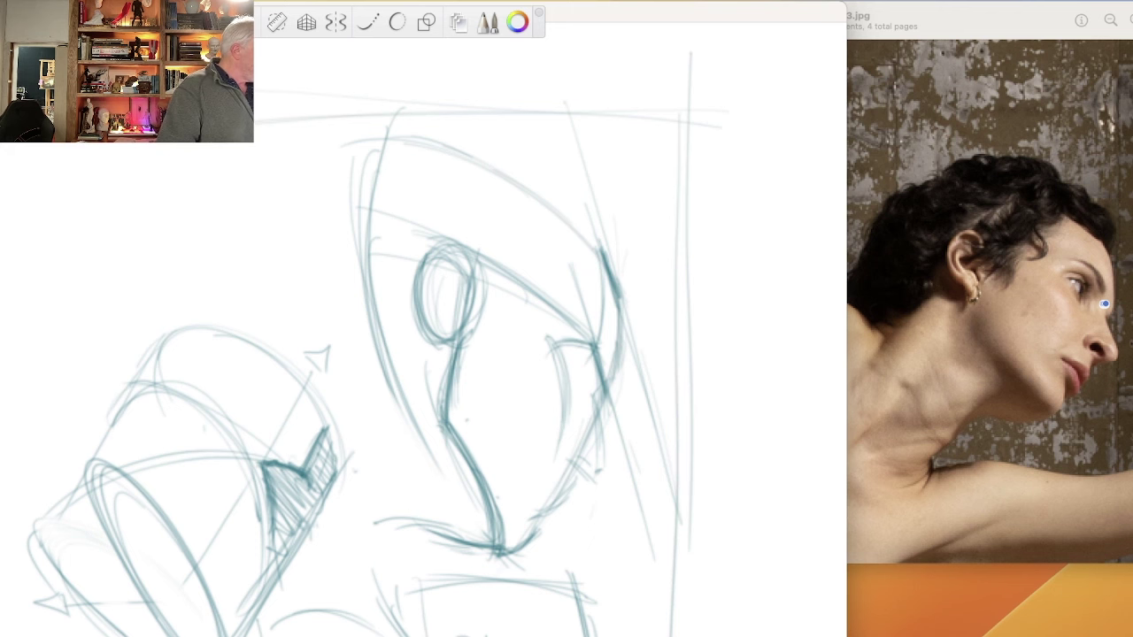
# Clear the canvas and sketch a new tilted egg-shaped head with a crown arc, a curved front contour and a back contour.
pyautogui.press('Delete')
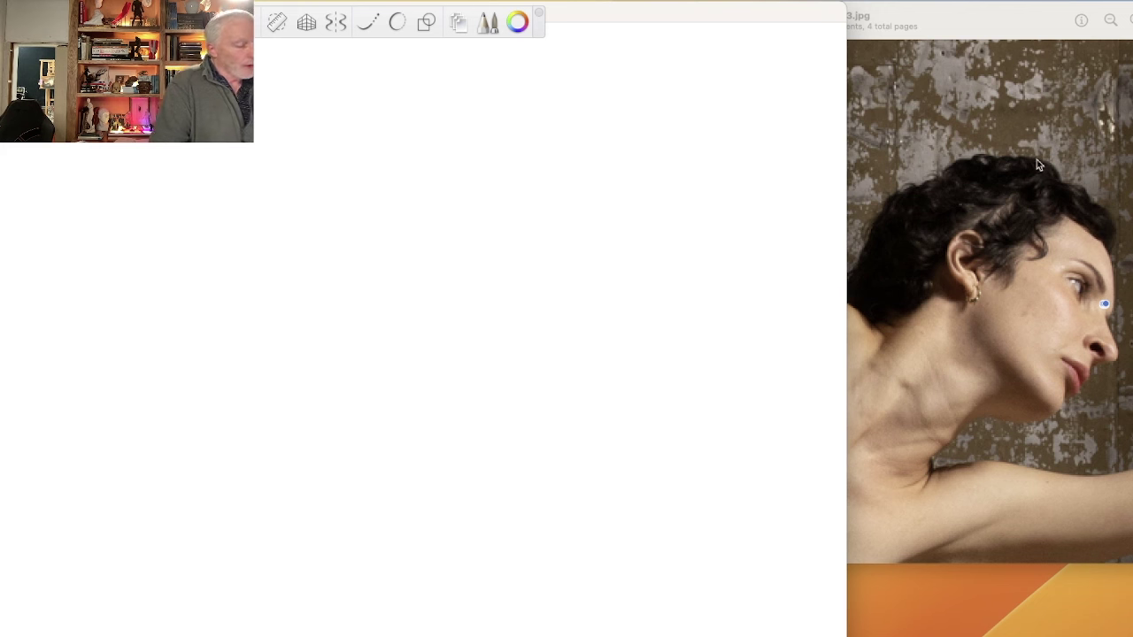
pyautogui.moveTo(266, 103)
pyautogui.mouseDown()
pyautogui.moveTo(370, 175)
pyautogui.moveTo(389, 196)
pyautogui.mouseUp()
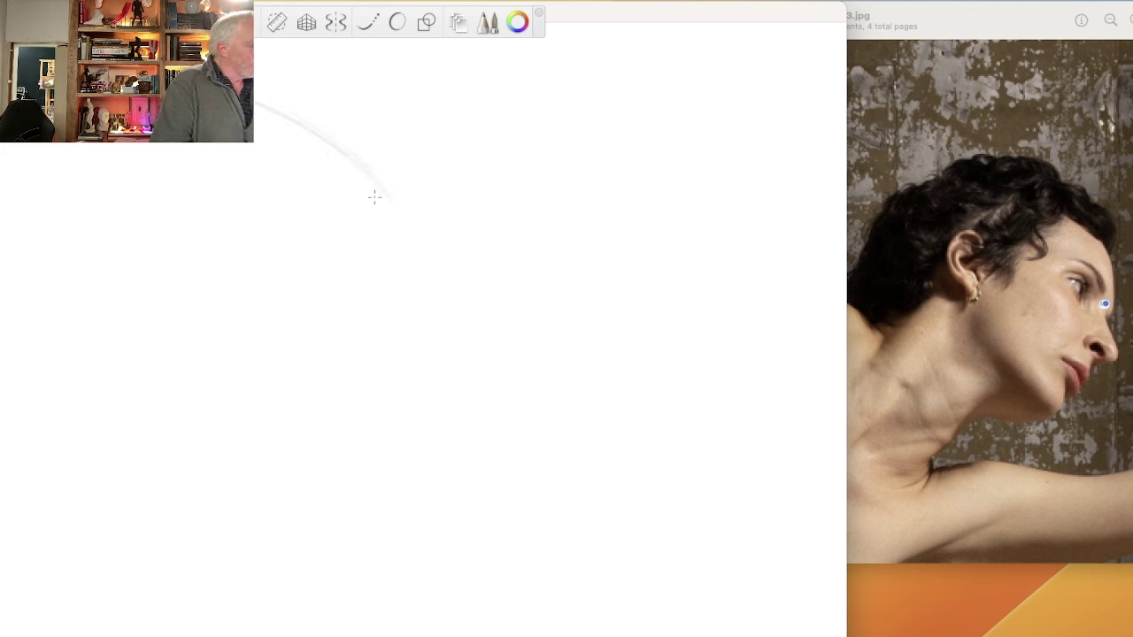
pyautogui.moveTo(301, 314); pyautogui.dragTo(320, 330)
pyautogui.moveTo(382, 170)
pyautogui.mouseDown()
pyautogui.moveTo(351, 319)
pyautogui.moveTo(324, 366)
pyautogui.mouseUp()
pyautogui.moveTo(389, 215); pyautogui.dragTo(271, 413)
pyautogui.moveTo(385, 170); pyautogui.dragTo(233, 450)
pyautogui.moveTo(370, 270); pyautogui.dragTo(285, 395)
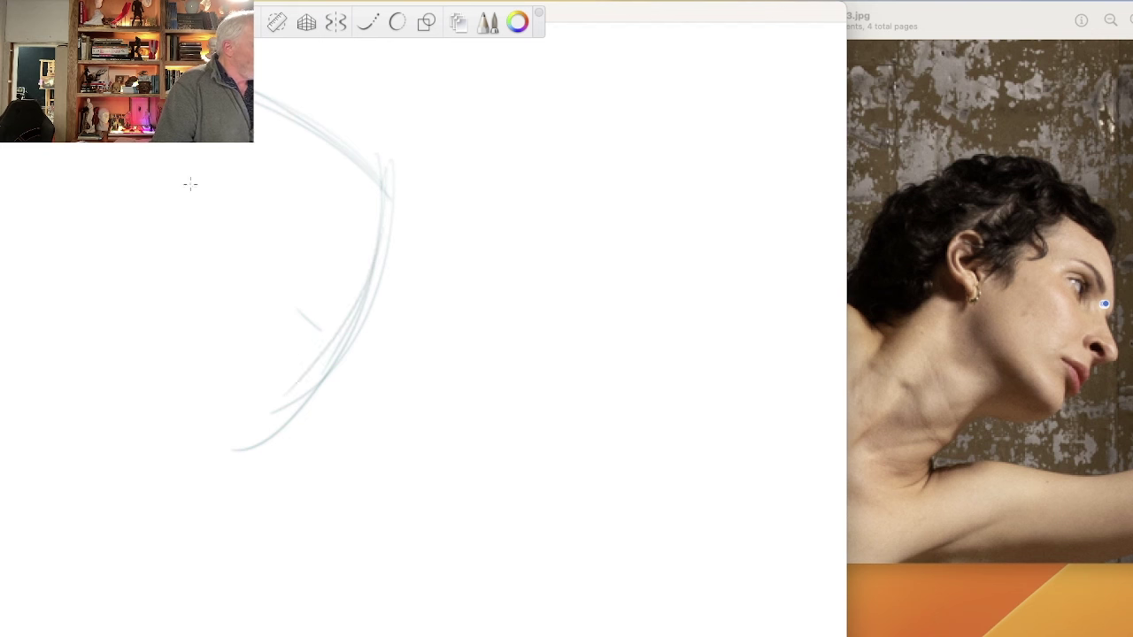
pyautogui.moveTo(163, 151)
pyautogui.mouseDown()
pyautogui.moveTo(226, 382)
pyautogui.moveTo(265, 420)
pyautogui.mouseUp()
pyautogui.moveTo(173, 144)
pyautogui.mouseDown()
pyautogui.moveTo(175, 198)
pyautogui.moveTo(266, 419)
pyautogui.mouseUp()
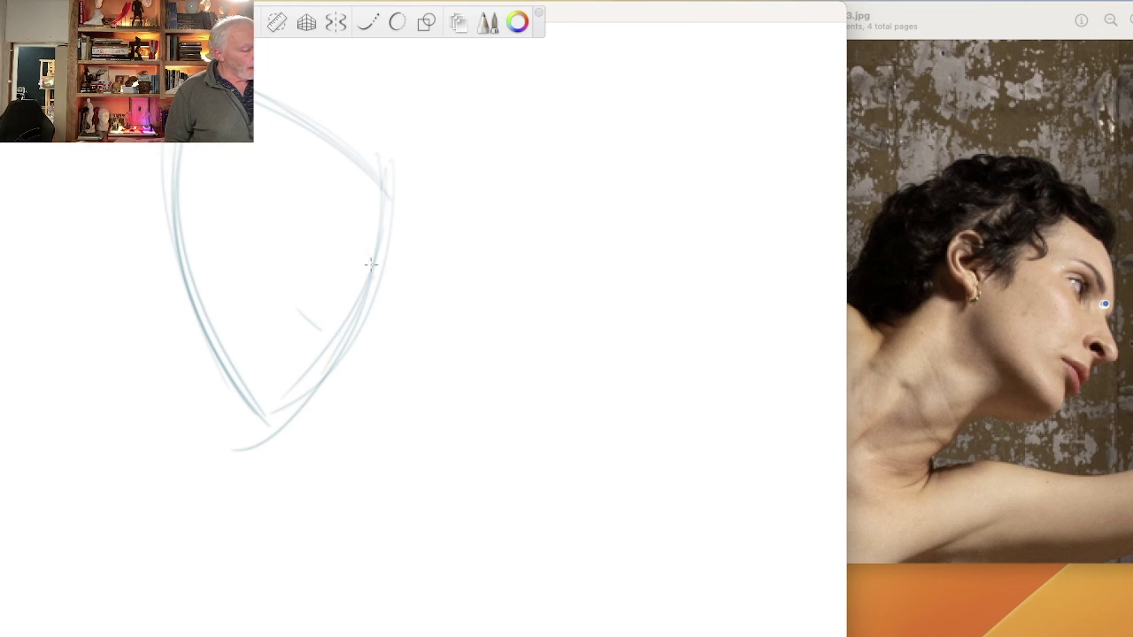
# Draw the curved brow line across the new head, darken the profile below its front end and place an ear oval beneath it.
pyautogui.moveTo(361, 226)
pyautogui.mouseDown()
pyautogui.moveTo(373, 281)
pyautogui.moveTo(362, 227)
pyautogui.mouseUp()
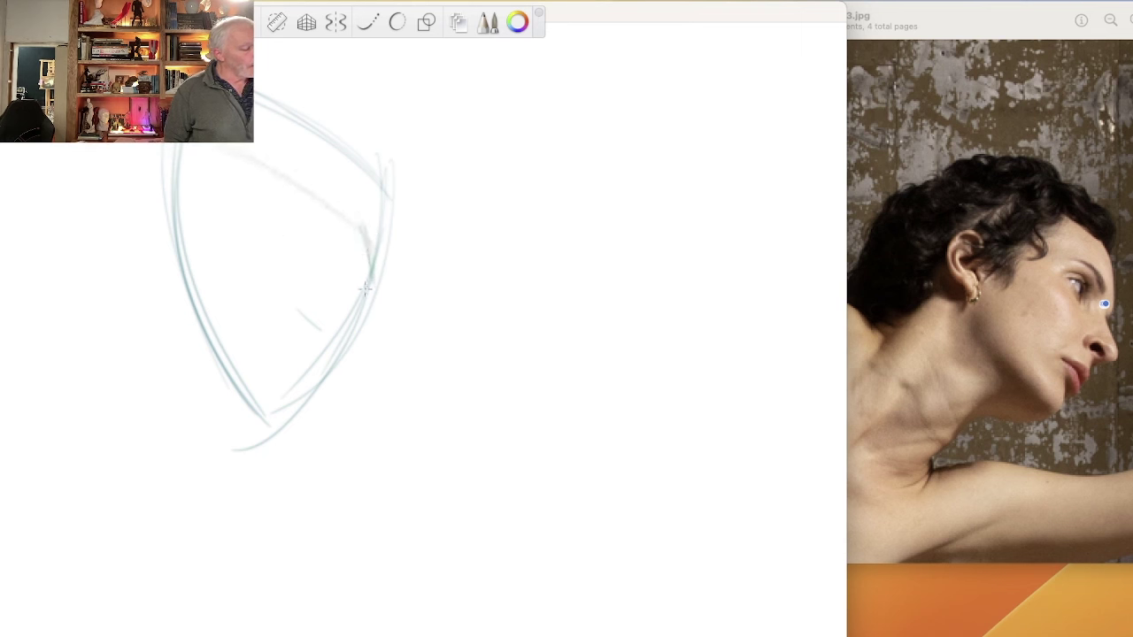
pyautogui.moveTo(361, 223); pyautogui.dragTo(370, 289)
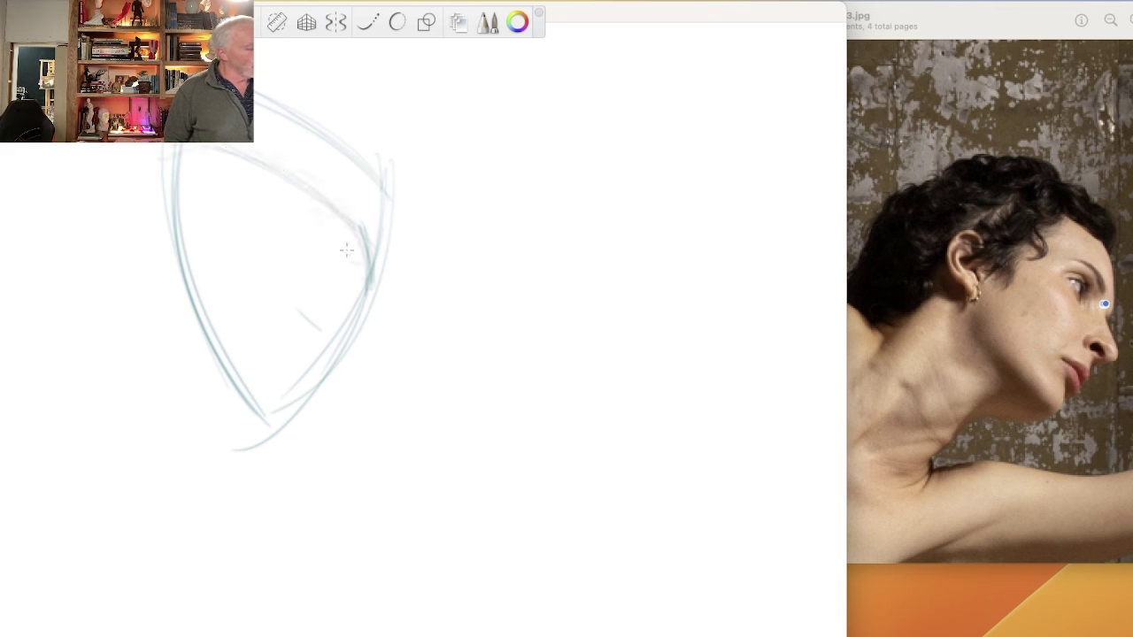
pyautogui.moveTo(369, 262); pyautogui.dragTo(364, 332)
pyautogui.moveTo(357, 227)
pyautogui.mouseDown()
pyautogui.moveTo(270, 165)
pyautogui.moveTo(181, 165)
pyautogui.moveTo(296, 182)
pyautogui.mouseUp()
pyautogui.moveTo(159, 159)
pyautogui.mouseDown()
pyautogui.moveTo(292, 176)
pyautogui.moveTo(241, 232)
pyautogui.moveTo(221, 177)
pyautogui.moveTo(248, 210)
pyautogui.moveTo(252, 180)
pyautogui.mouseUp()
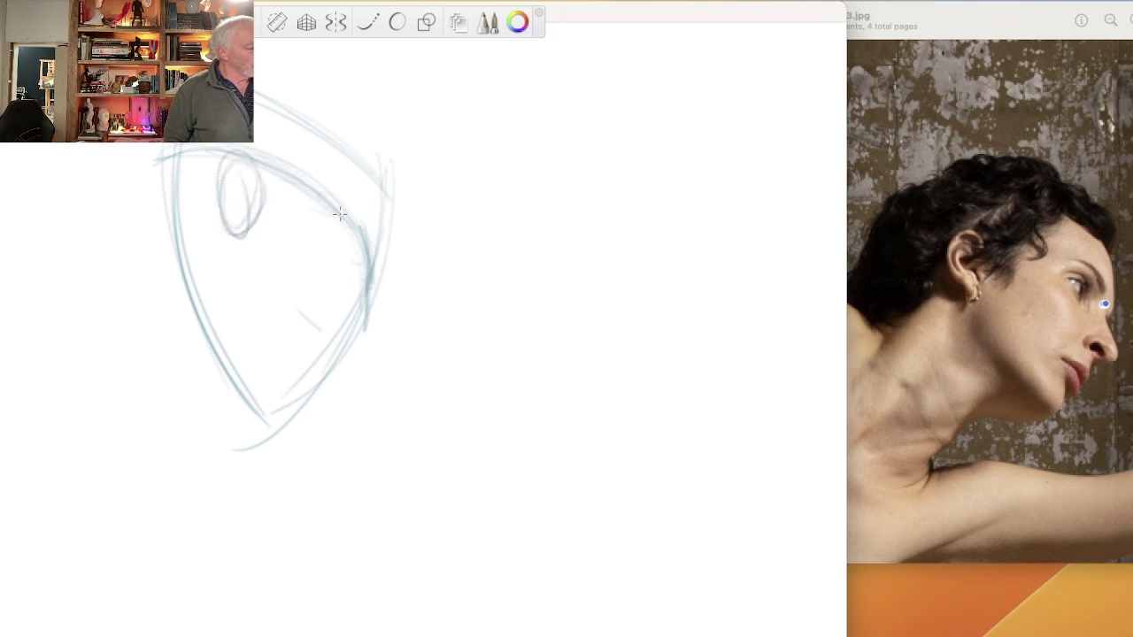
# Add a second, lower ear oval with its guideline, and draw the brow corner with the side-plane edge descending from it.
pyautogui.moveTo(339, 213)
pyautogui.mouseDown()
pyautogui.moveTo(189, 217)
pyautogui.moveTo(237, 183)
pyautogui.moveTo(228, 251)
pyautogui.mouseUp()
pyautogui.moveTo(228, 251); pyautogui.dragTo(213, 215)
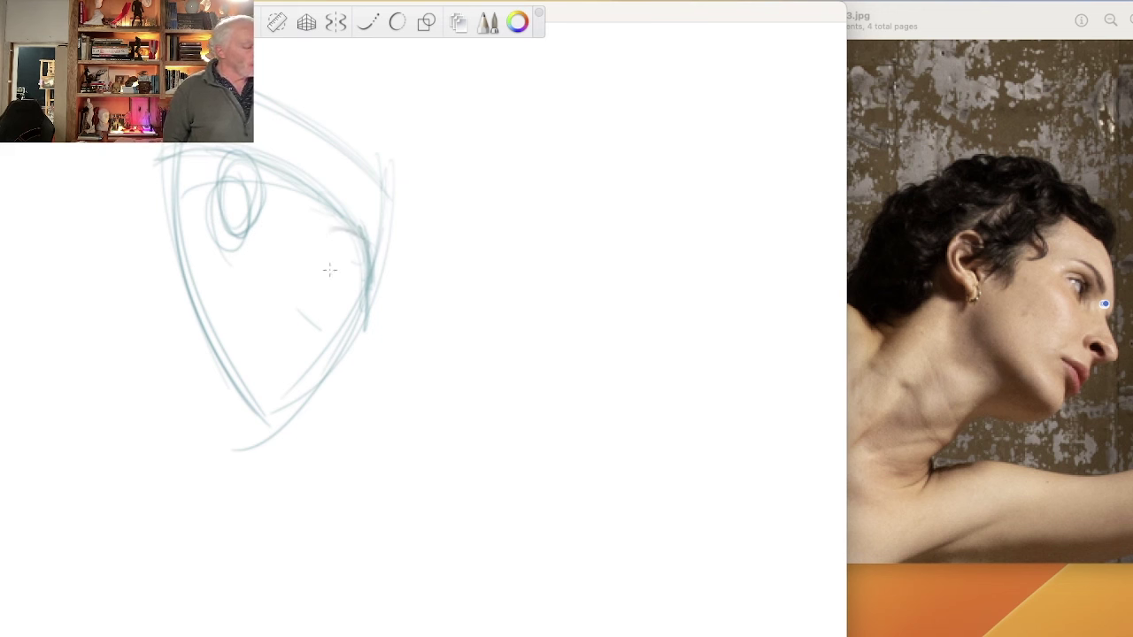
pyautogui.moveTo(336, 246)
pyautogui.mouseDown()
pyautogui.moveTo(334, 298)
pyautogui.moveTo(334, 281)
pyautogui.mouseUp()
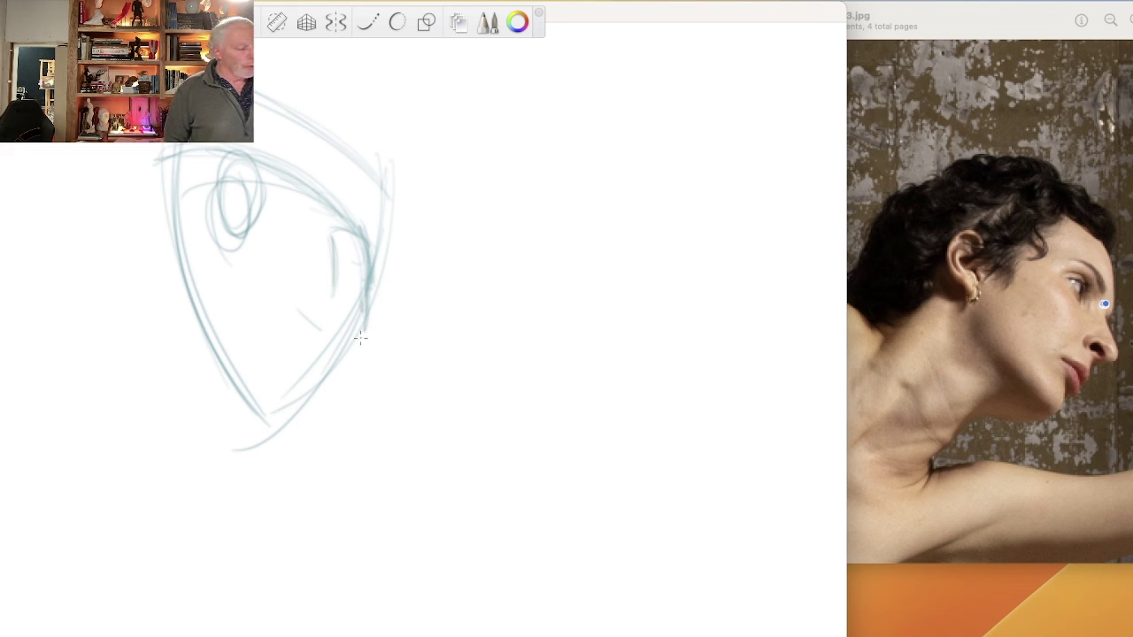
pyautogui.moveTo(329, 322)
pyautogui.mouseDown()
pyautogui.moveTo(355, 343)
pyautogui.moveTo(370, 340)
pyautogui.moveTo(356, 347)
pyautogui.moveTo(364, 299)
pyautogui.moveTo(359, 352)
pyautogui.moveTo(361, 338)
pyautogui.mouseUp()
pyautogui.moveTo(365, 297)
pyautogui.mouseDown()
pyautogui.moveTo(362, 367)
pyautogui.moveTo(348, 375)
pyautogui.mouseUp()
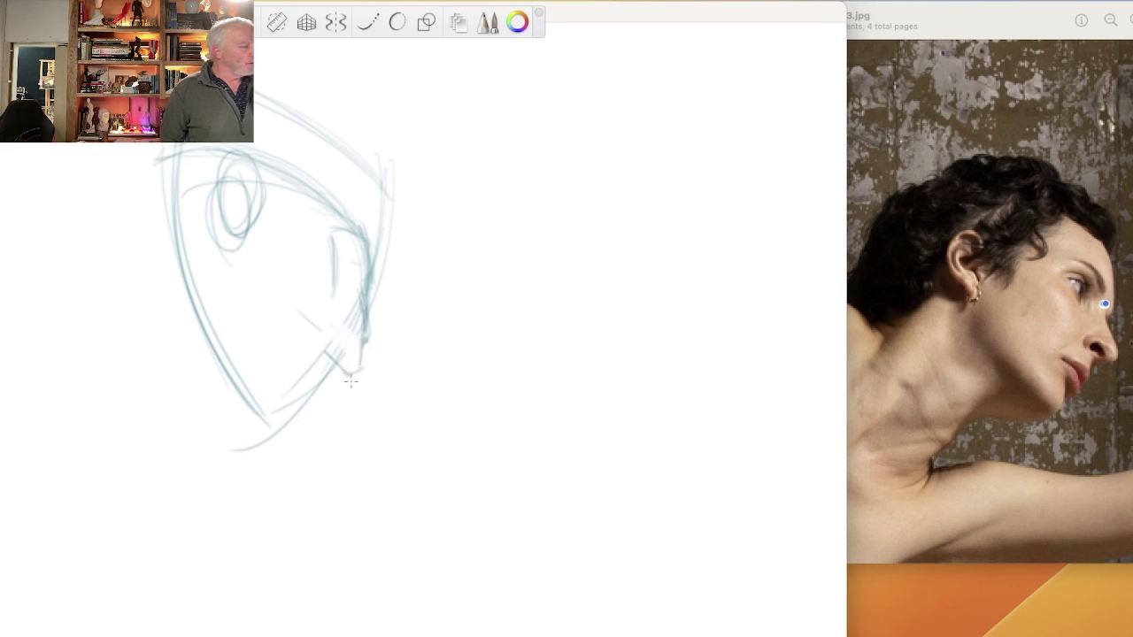
pyautogui.press('super+z')
pyautogui.press('super+z')
pyautogui.press('super+z')
pyautogui.press('super+z')
pyautogui.press('super+z')
pyautogui.press('super+z')
pyautogui.press('super+z')
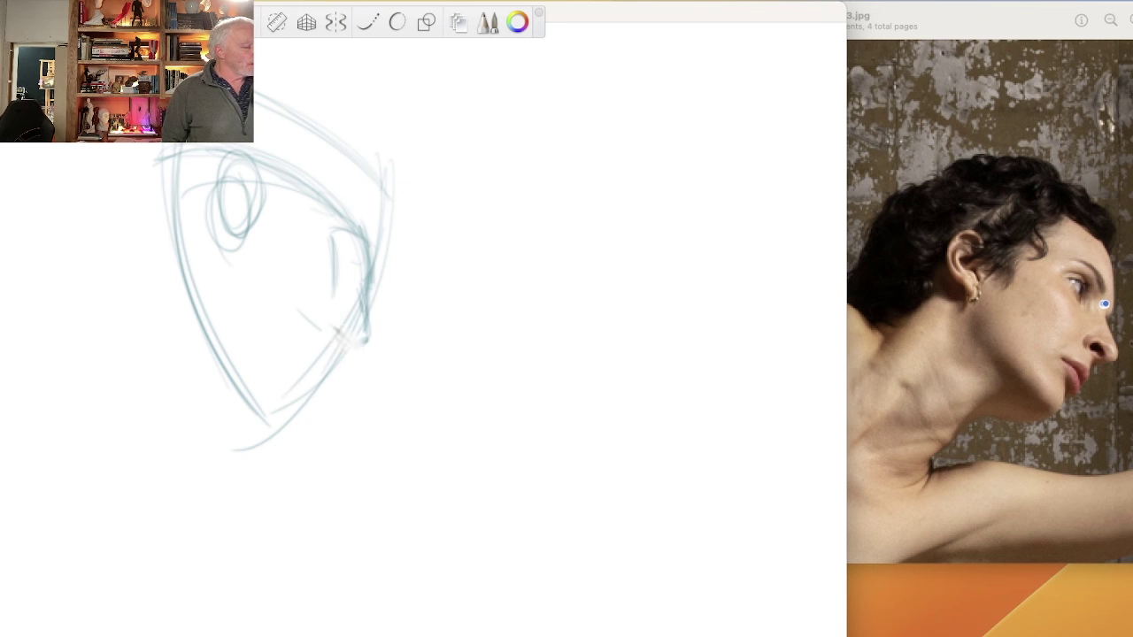
pyautogui.press('super+z')
pyautogui.press('super+z')
pyautogui.press('super+z')
pyautogui.press('super+z')
pyautogui.press('super+z')
pyautogui.press('super+z')
# Draw the nose bridge and slanted underside on the head, and sketch a separate larger nose profile beside it.
pyautogui.moveTo(369, 275)
pyautogui.mouseDown()
pyautogui.moveTo(358, 348)
pyautogui.moveTo(365, 319)
pyautogui.moveTo(357, 351)
pyautogui.mouseUp()
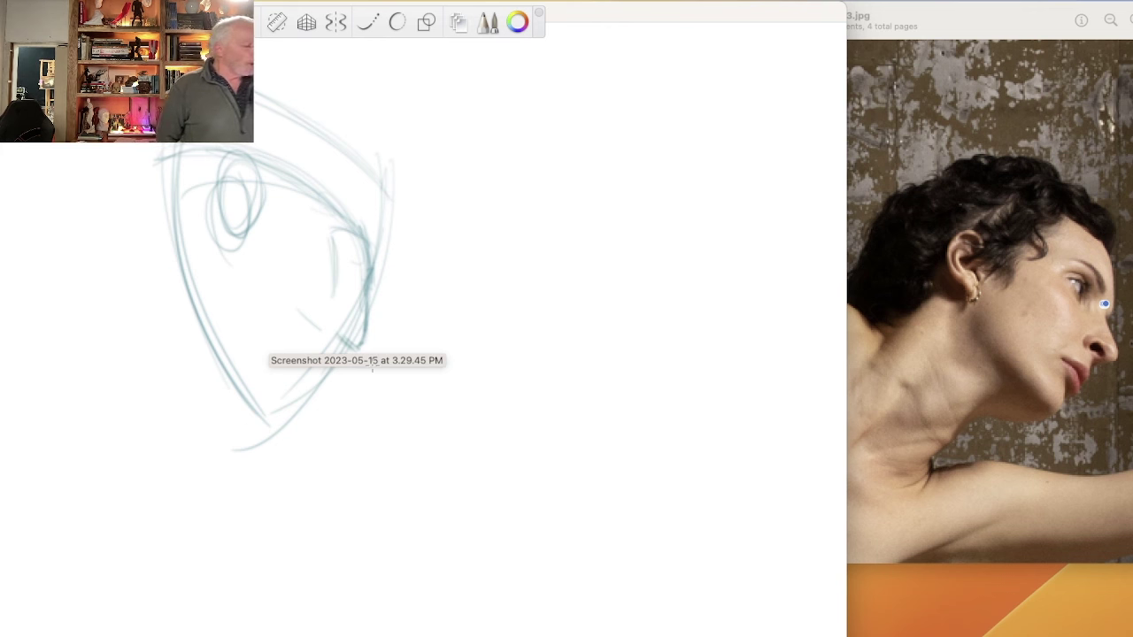
pyautogui.moveTo(634, 166)
pyautogui.mouseDown()
pyautogui.moveTo(614, 295)
pyautogui.moveTo(616, 279)
pyautogui.moveTo(597, 340)
pyautogui.moveTo(606, 329)
pyautogui.moveTo(578, 333)
pyautogui.moveTo(597, 341)
pyautogui.moveTo(563, 324)
pyautogui.moveTo(593, 334)
pyautogui.moveTo(561, 320)
pyautogui.mouseUp()
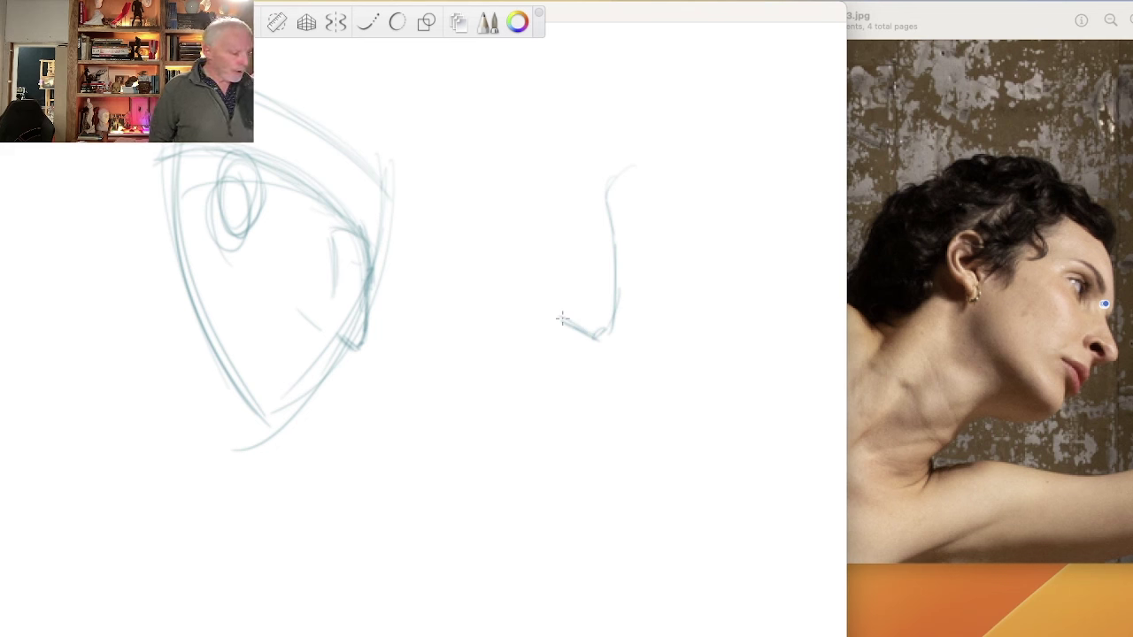
# Shade the slanted underside of the separate nose, add the nostril wing curve and extend a slanting line below the tip.
pyautogui.moveTo(605, 329)
pyautogui.mouseDown()
pyautogui.moveTo(573, 301)
pyautogui.moveTo(598, 331)
pyautogui.moveTo(561, 301)
pyautogui.moveTo(600, 338)
pyautogui.moveTo(564, 317)
pyautogui.moveTo(582, 306)
pyautogui.moveTo(596, 316)
pyautogui.moveTo(564, 307)
pyautogui.moveTo(598, 337)
pyautogui.moveTo(581, 302)
pyautogui.moveTo(567, 306)
pyautogui.moveTo(595, 338)
pyautogui.moveTo(553, 291)
pyautogui.moveTo(571, 297)
pyautogui.moveTo(564, 304)
pyautogui.moveTo(565, 283)
pyautogui.moveTo(557, 291)
pyautogui.moveTo(571, 313)
pyautogui.mouseUp()
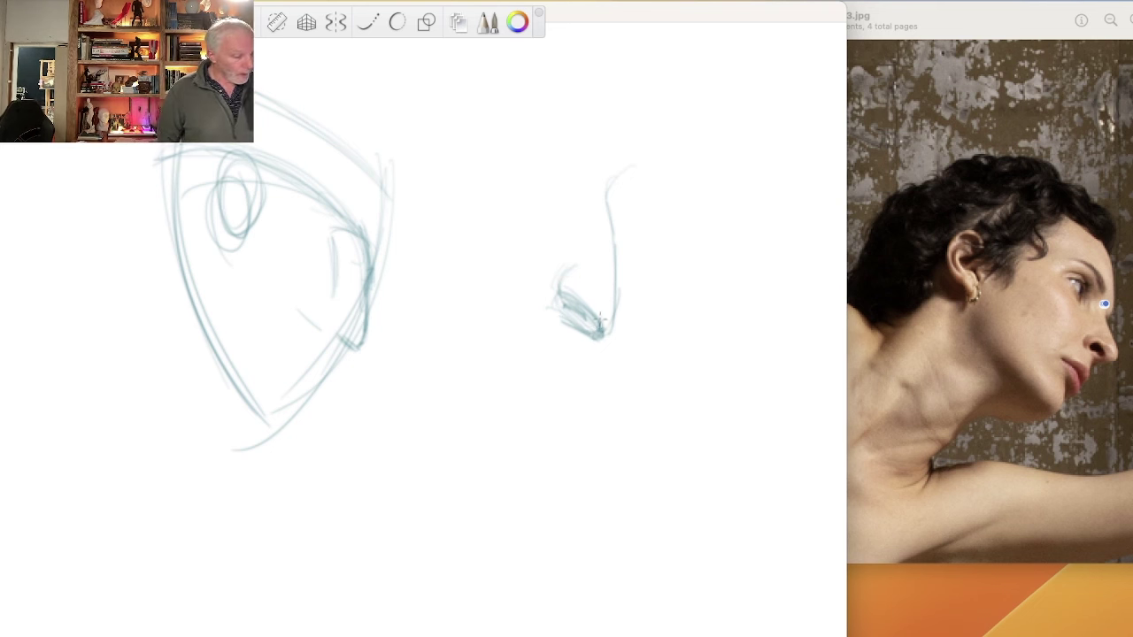
pyautogui.moveTo(561, 292); pyautogui.dragTo(602, 321)
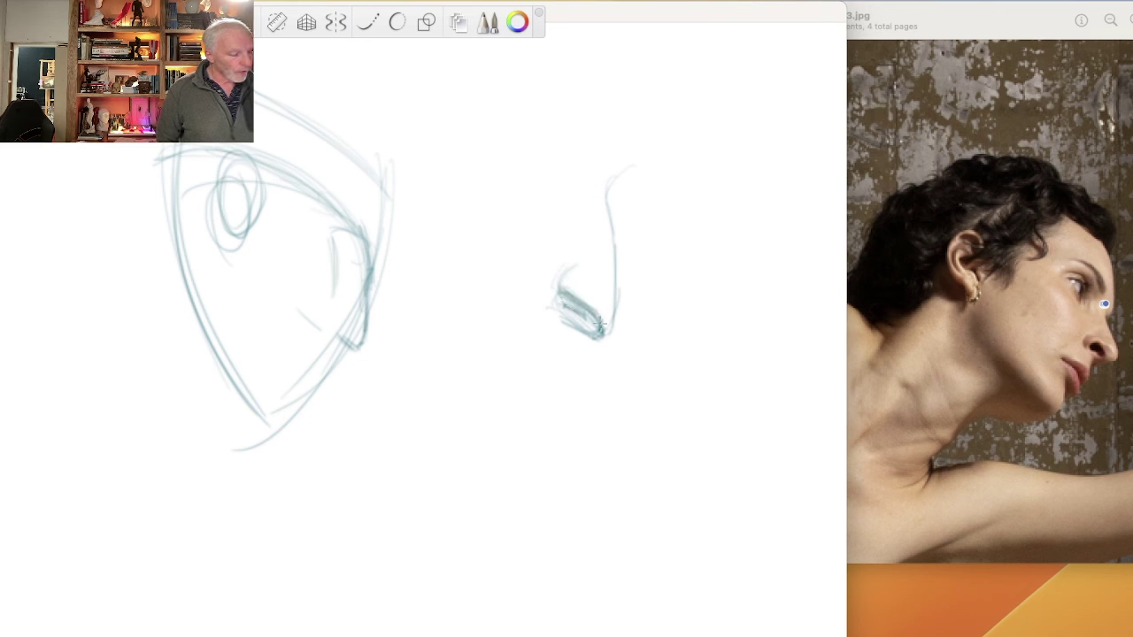
pyautogui.moveTo(591, 282)
pyautogui.mouseDown()
pyautogui.moveTo(637, 433)
pyautogui.moveTo(615, 368)
pyautogui.mouseUp()
# Build the brow above the separate nose with a slanted guideline, a small notch at the bridge and a curved forehead line.
pyautogui.moveTo(653, 261); pyautogui.dragTo(590, 112)
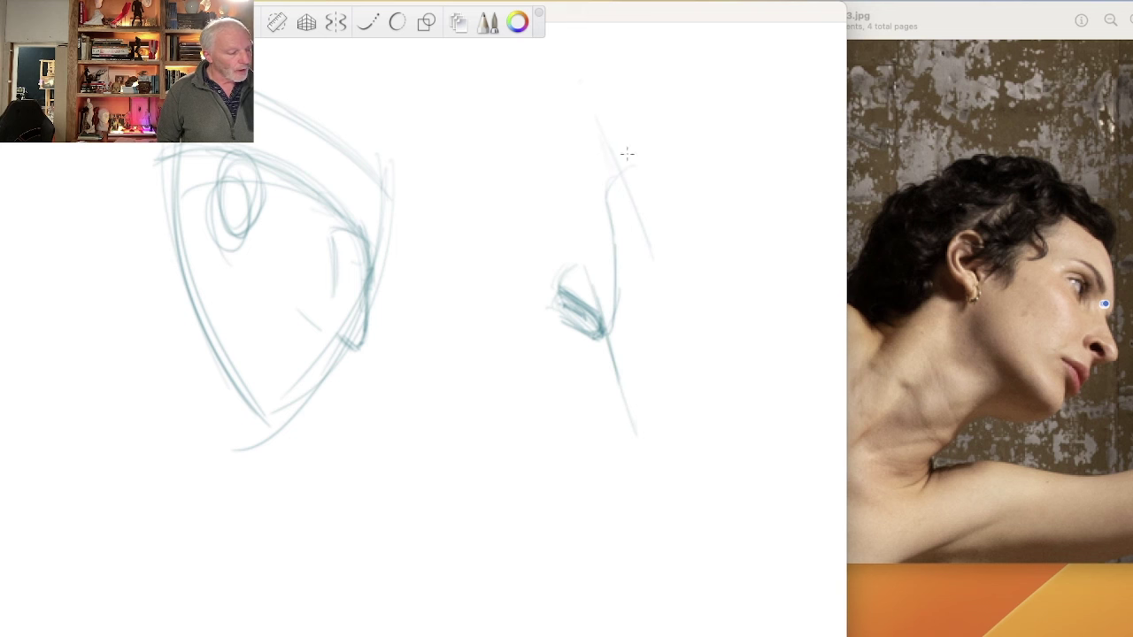
pyautogui.moveTo(628, 143)
pyautogui.mouseDown()
pyautogui.moveTo(628, 202)
pyautogui.moveTo(613, 206)
pyautogui.mouseUp()
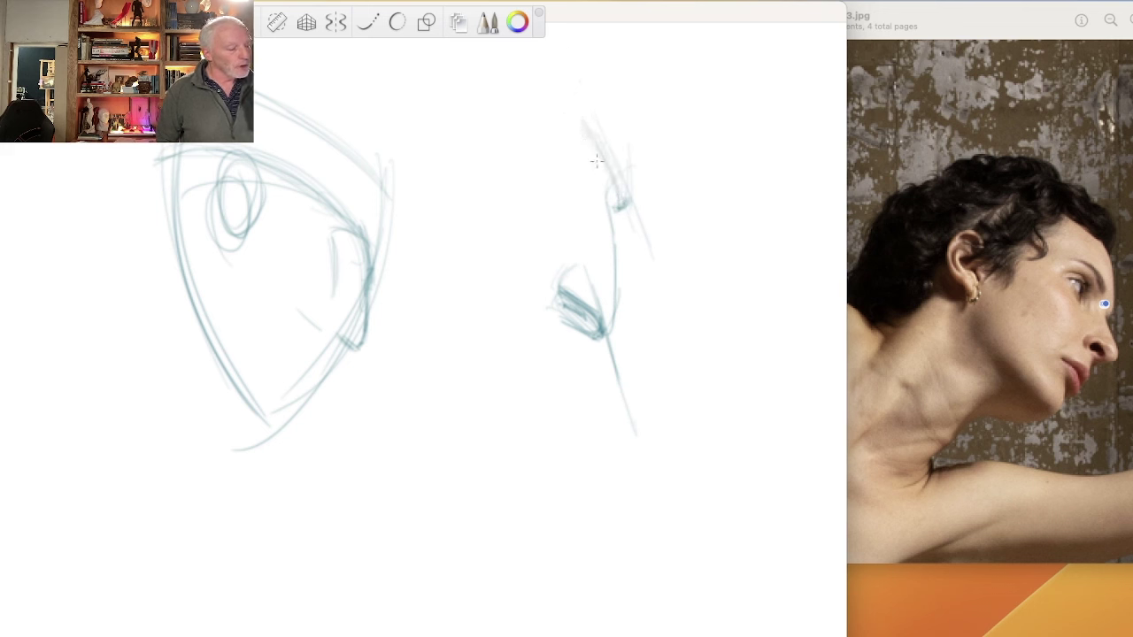
pyautogui.moveTo(608, 166)
pyautogui.mouseDown()
pyautogui.moveTo(600, 171)
pyautogui.moveTo(599, 153)
pyautogui.mouseUp()
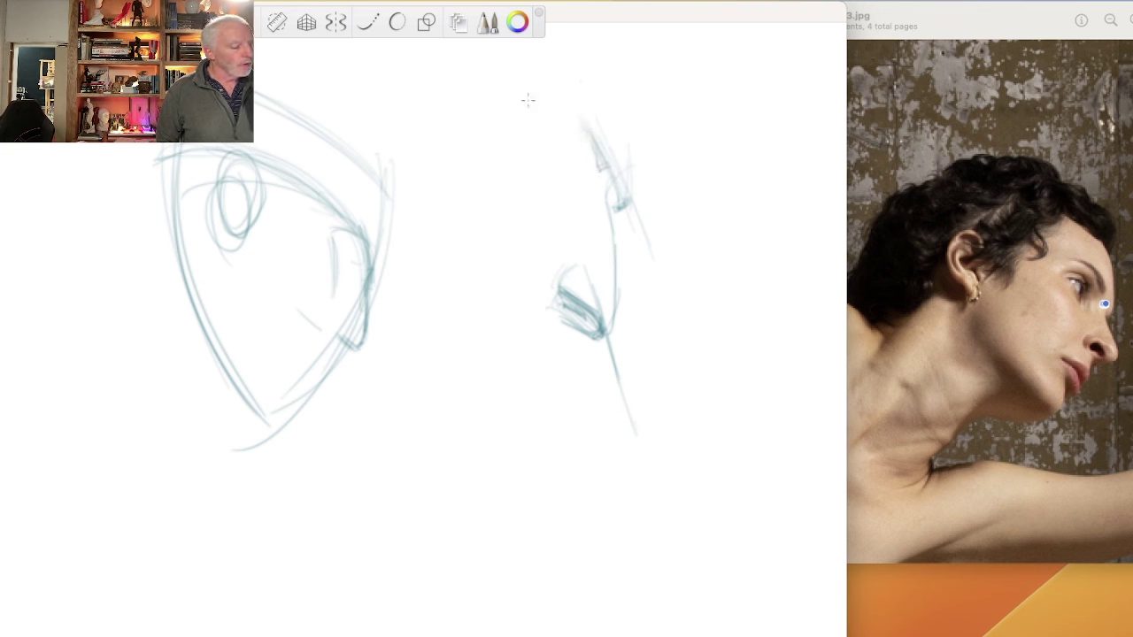
pyautogui.moveTo(528, 97)
pyautogui.mouseDown()
pyautogui.moveTo(571, 113)
pyautogui.moveTo(589, 138)
pyautogui.mouseUp()
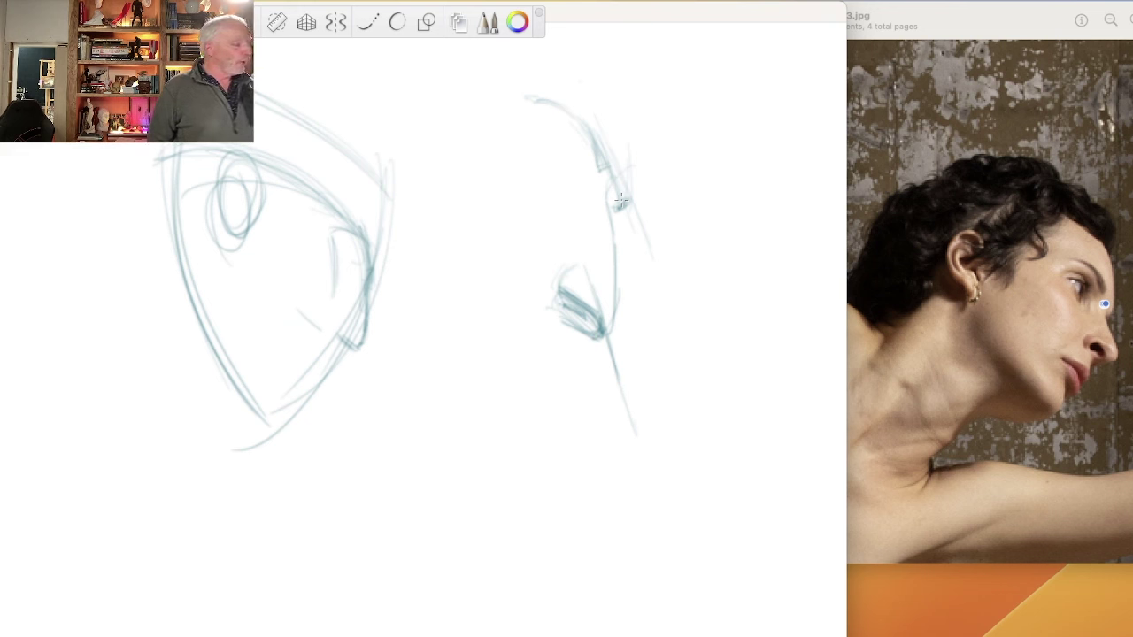
# Add a short inner stroke in the first head's ear and mark the mouth below its nose.
pyautogui.moveTo(237, 170); pyautogui.dragTo(232, 200)
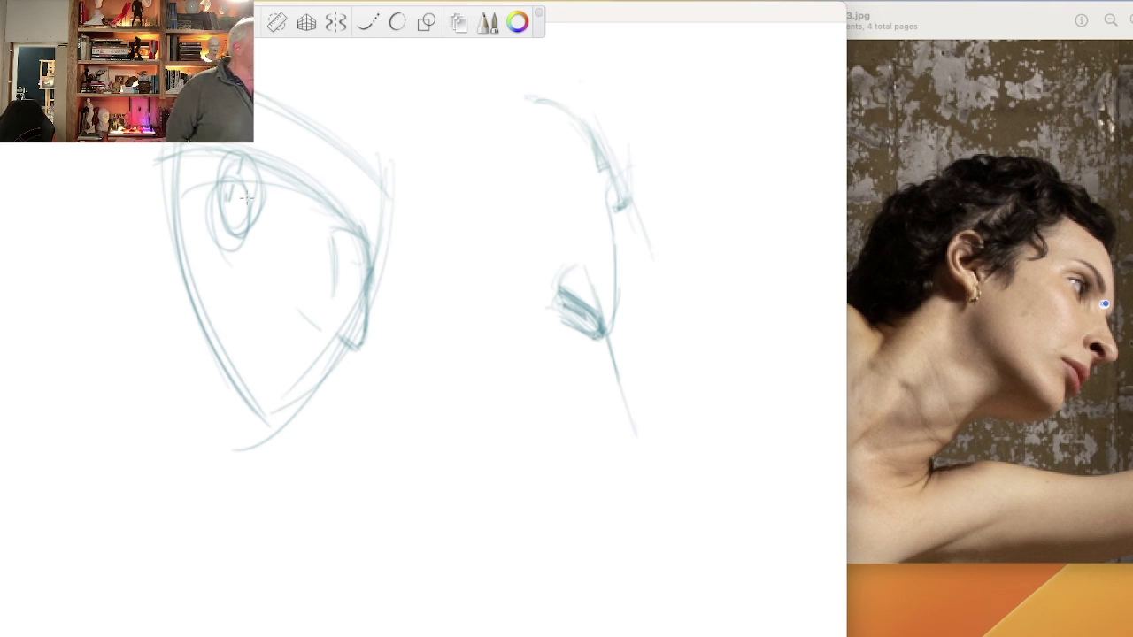
pyautogui.moveTo(329, 366); pyautogui.dragTo(315, 363)
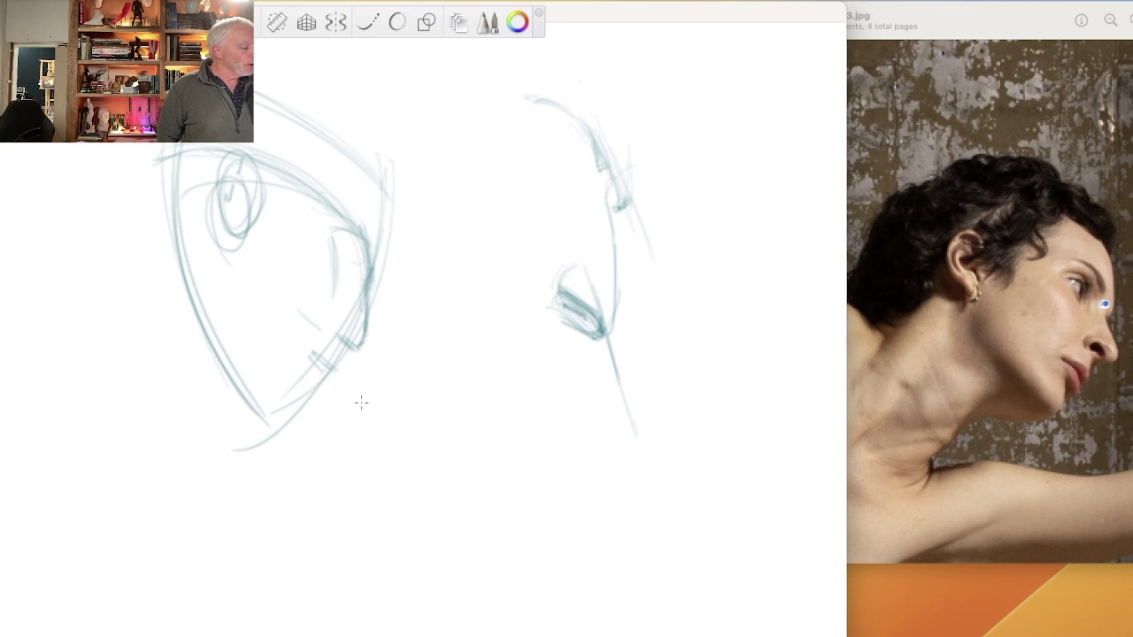
# Draw a large tilted cylinder beside the first head's jaw, with a curved far end and a reinforced elliptical near end.
pyautogui.moveTo(42, 315)
pyautogui.mouseDown()
pyautogui.moveTo(218, 456)
pyautogui.moveTo(93, 603)
pyautogui.mouseUp()
pyautogui.moveTo(202, 453); pyautogui.dragTo(80, 602)
pyautogui.moveTo(43, 316); pyautogui.dragTo(0, 365)
pyautogui.moveTo(0, 471)
pyautogui.mouseDown()
pyautogui.moveTo(28, 494)
pyautogui.moveTo(85, 600)
pyautogui.mouseUp()
pyautogui.moveTo(1, 540); pyautogui.dragTo(1, 467)
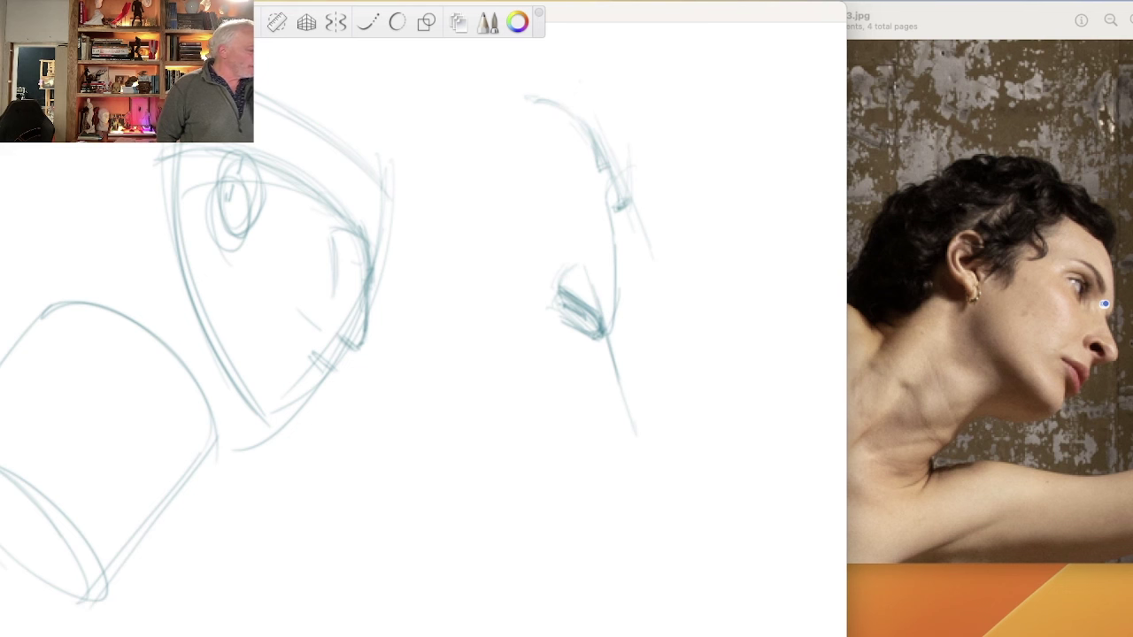
pyautogui.moveTo(86, 602)
pyautogui.mouseDown()
pyautogui.moveTo(2, 413)
pyautogui.moveTo(88, 600)
pyautogui.moveTo(4, 382)
pyautogui.moveTo(92, 604)
pyautogui.mouseUp()
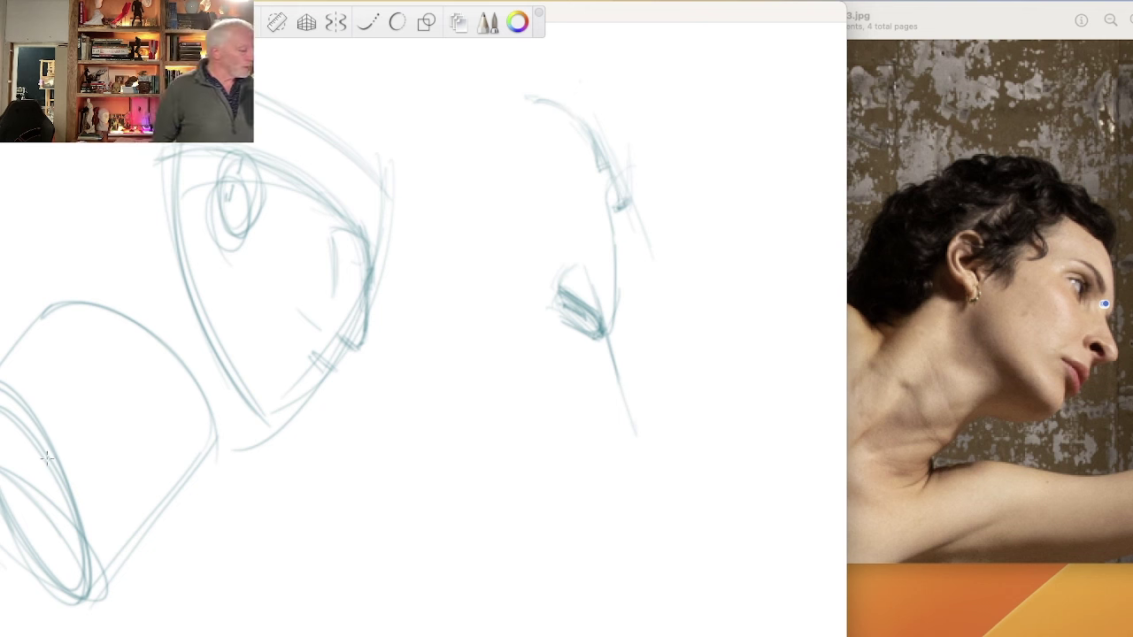
pyautogui.moveTo(62, 477)
pyautogui.mouseDown()
pyautogui.moveTo(14, 412)
pyautogui.moveTo(103, 554)
pyautogui.mouseUp()
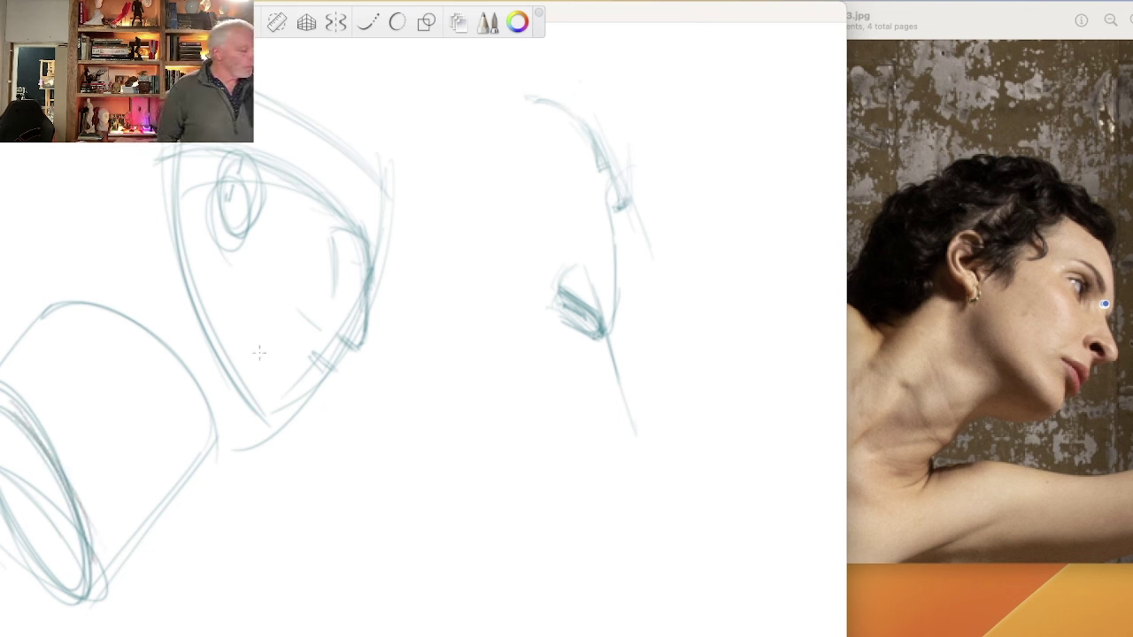
# Draw the first head's jaw, running from beneath the ear around the jaw corner to the chin.
pyautogui.moveTo(237, 296); pyautogui.dragTo(292, 414)
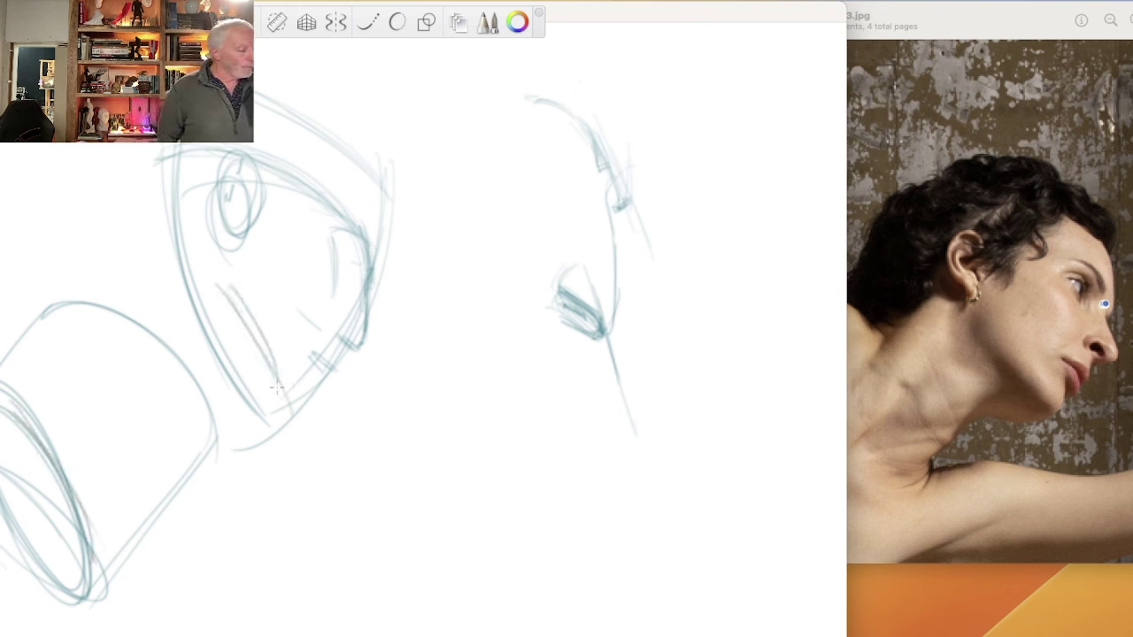
pyautogui.moveTo(246, 233)
pyautogui.mouseDown()
pyautogui.moveTo(227, 284)
pyautogui.moveTo(258, 224)
pyautogui.mouseUp()
pyautogui.moveTo(239, 271)
pyautogui.mouseDown()
pyautogui.moveTo(285, 407)
pyautogui.moveTo(284, 393)
pyautogui.moveTo(278, 414)
pyautogui.moveTo(250, 314)
pyautogui.moveTo(216, 256)
pyautogui.mouseUp()
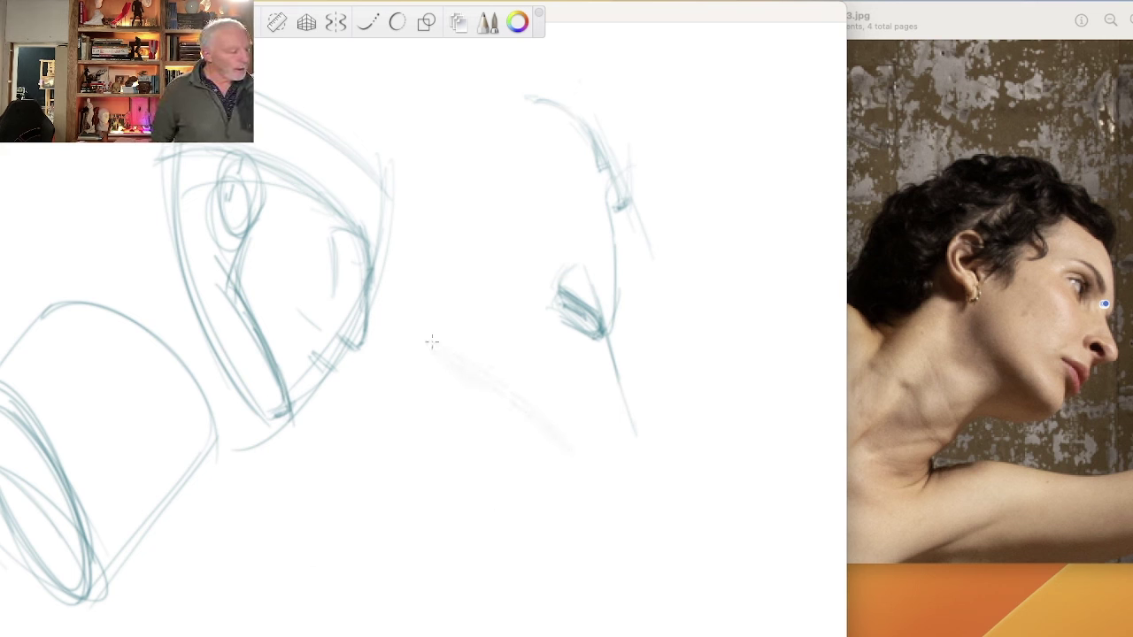
# Sketch a second tilted head below the separate nose, with a sloping crown line, a curved front contour and a long back contour.
pyautogui.moveTo(579, 434); pyautogui.dragTo(500, 623)
pyautogui.moveTo(575, 456); pyautogui.dragTo(467, 635)
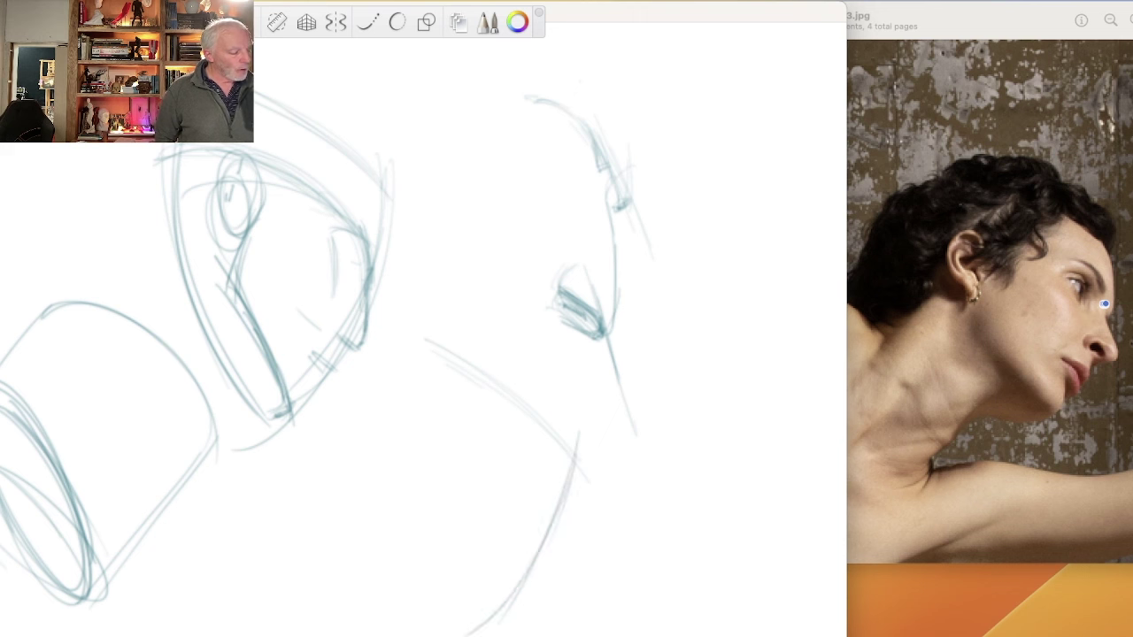
pyautogui.moveTo(561, 515); pyautogui.dragTo(470, 635)
pyautogui.moveTo(410, 341); pyautogui.dragTo(396, 431)
pyautogui.moveTo(404, 319); pyautogui.dragTo(389, 635)
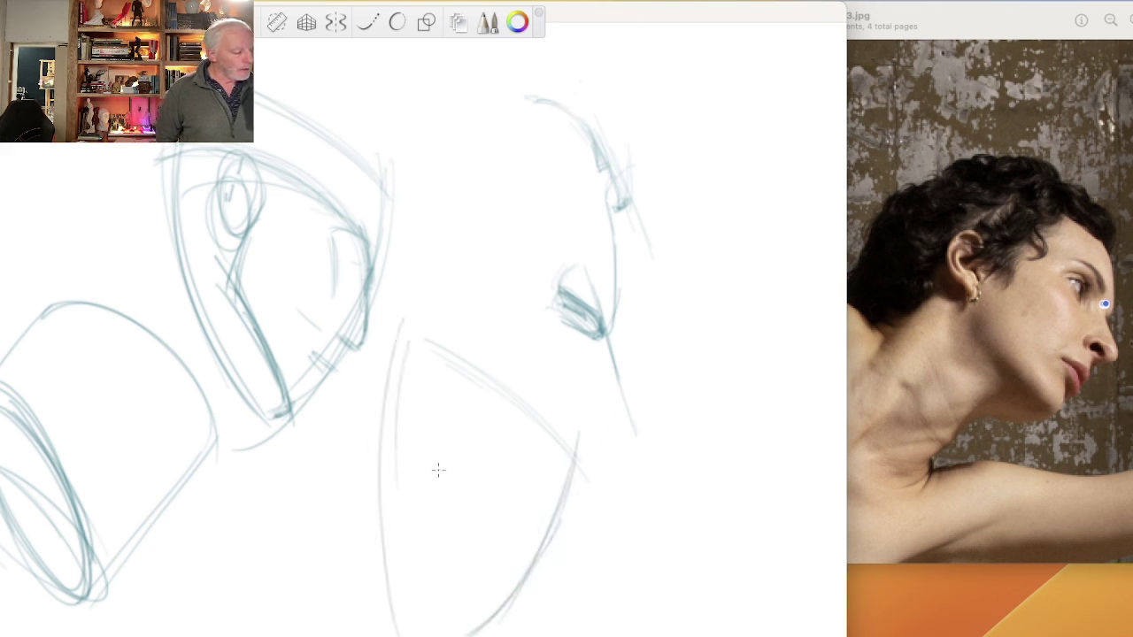
pyautogui.moveTo(398, 374); pyautogui.dragTo(414, 635)
pyautogui.moveTo(541, 543); pyautogui.dragTo(484, 636)
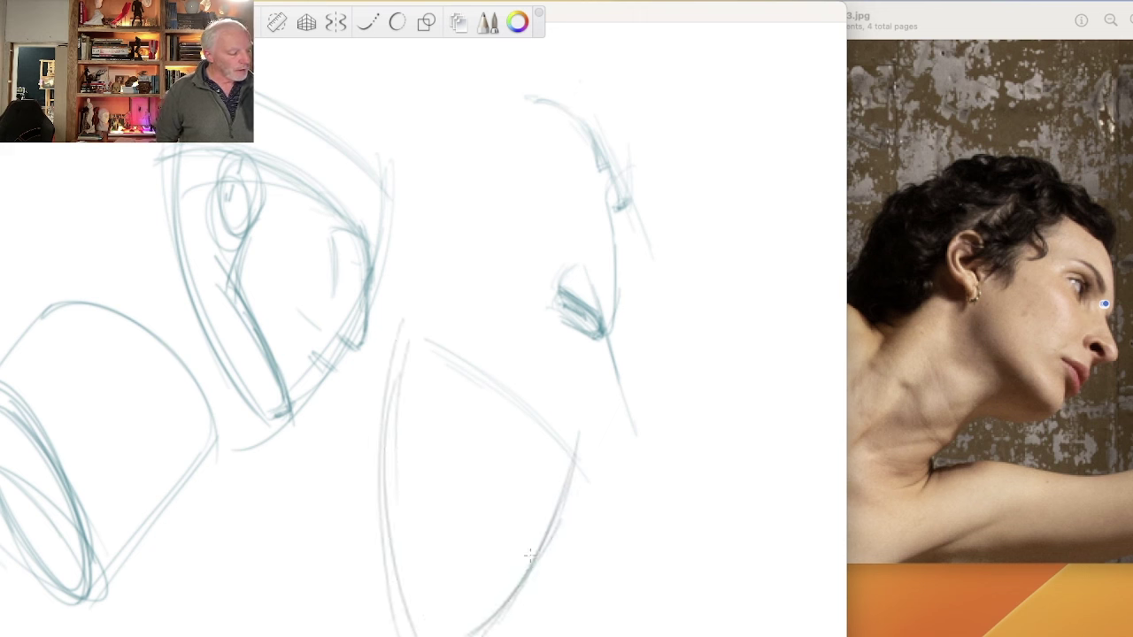
# Draw the curved brow line across the second head and place an ear oval beneath its back end.
pyautogui.moveTo(538, 570)
pyautogui.mouseDown()
pyautogui.moveTo(516, 460)
pyautogui.moveTo(540, 538)
pyautogui.mouseUp()
pyautogui.moveTo(414, 398)
pyautogui.mouseDown()
pyautogui.moveTo(541, 535)
pyautogui.moveTo(532, 542)
pyautogui.moveTo(542, 524)
pyautogui.moveTo(484, 425)
pyautogui.moveTo(412, 399)
pyautogui.moveTo(444, 472)
pyautogui.mouseUp()
pyautogui.moveTo(441, 416); pyautogui.dragTo(442, 475)
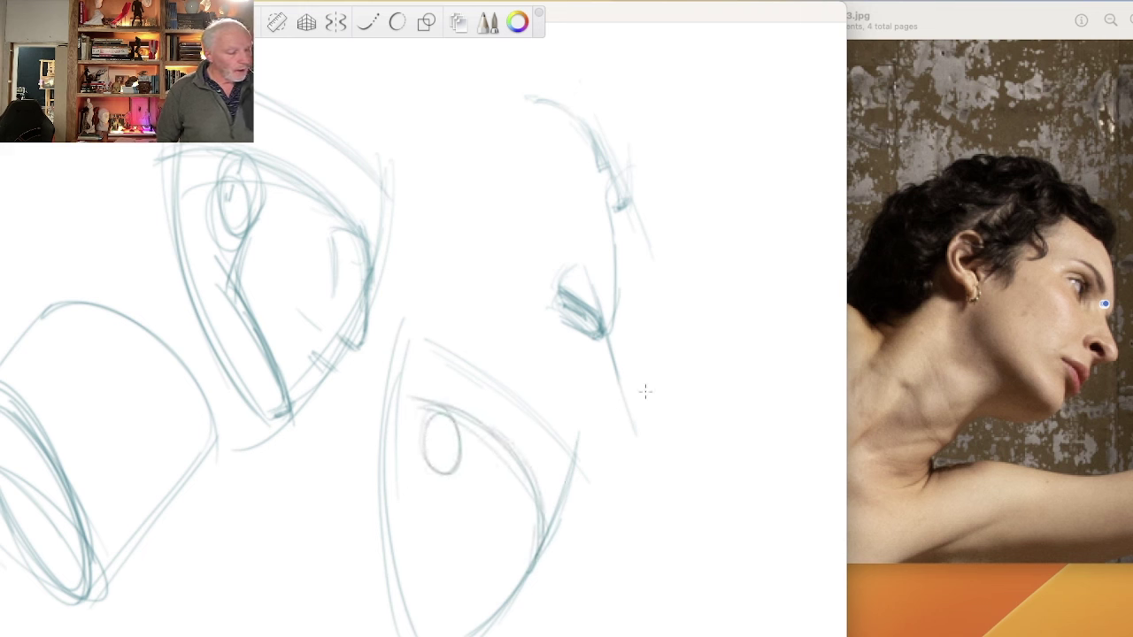
# Draw a slanting line from the second head's forehead corner back to the ear, and reinforce the back of the brow curve.
pyautogui.moveTo(568, 473)
pyautogui.mouseDown()
pyautogui.moveTo(542, 430)
pyautogui.moveTo(478, 461)
pyautogui.mouseUp()
pyautogui.moveTo(534, 433)
pyautogui.mouseDown()
pyautogui.moveTo(496, 438)
pyautogui.moveTo(476, 459)
pyautogui.moveTo(515, 454)
pyautogui.moveTo(464, 483)
pyautogui.mouseUp()
pyautogui.moveTo(543, 542)
pyautogui.mouseDown()
pyautogui.moveTo(536, 493)
pyautogui.moveTo(492, 434)
pyautogui.mouseUp()
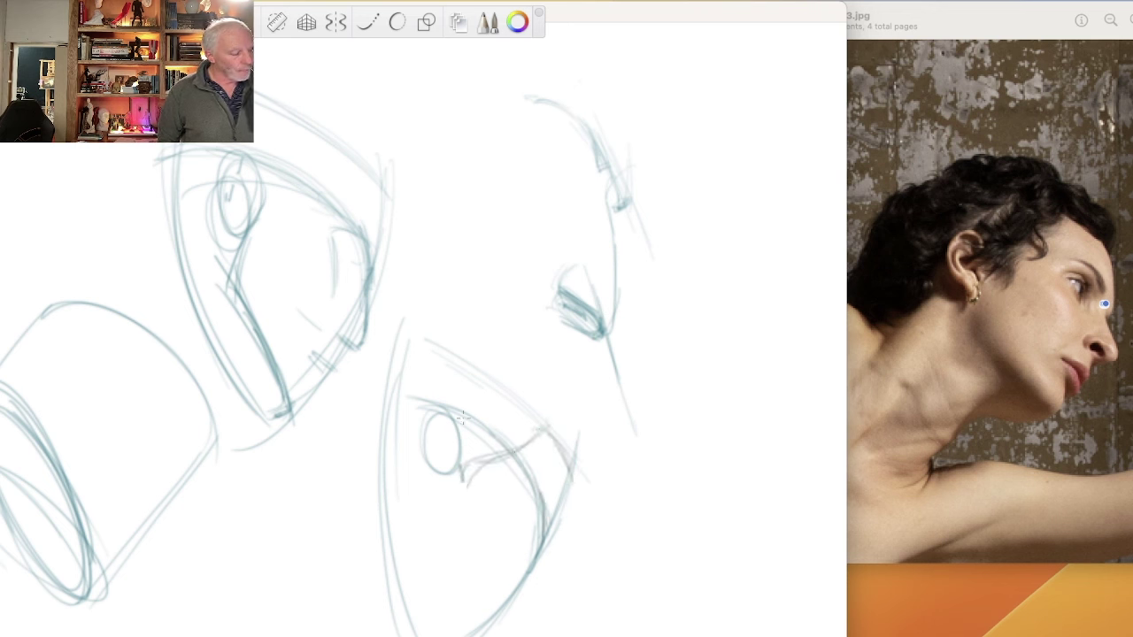
pyautogui.moveTo(403, 395)
pyautogui.mouseDown()
pyautogui.moveTo(487, 431)
pyautogui.moveTo(453, 468)
pyautogui.mouseUp()
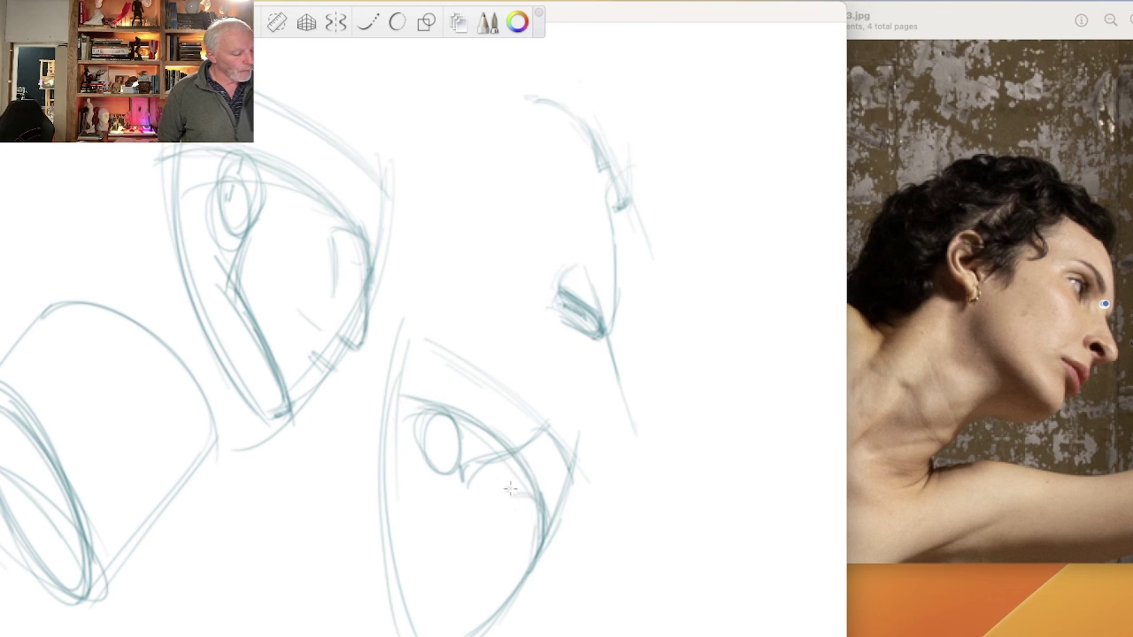
# Try a curved side-plane edge descending beneath the second head's brow.
pyautogui.moveTo(510, 488); pyautogui.dragTo(509, 555)
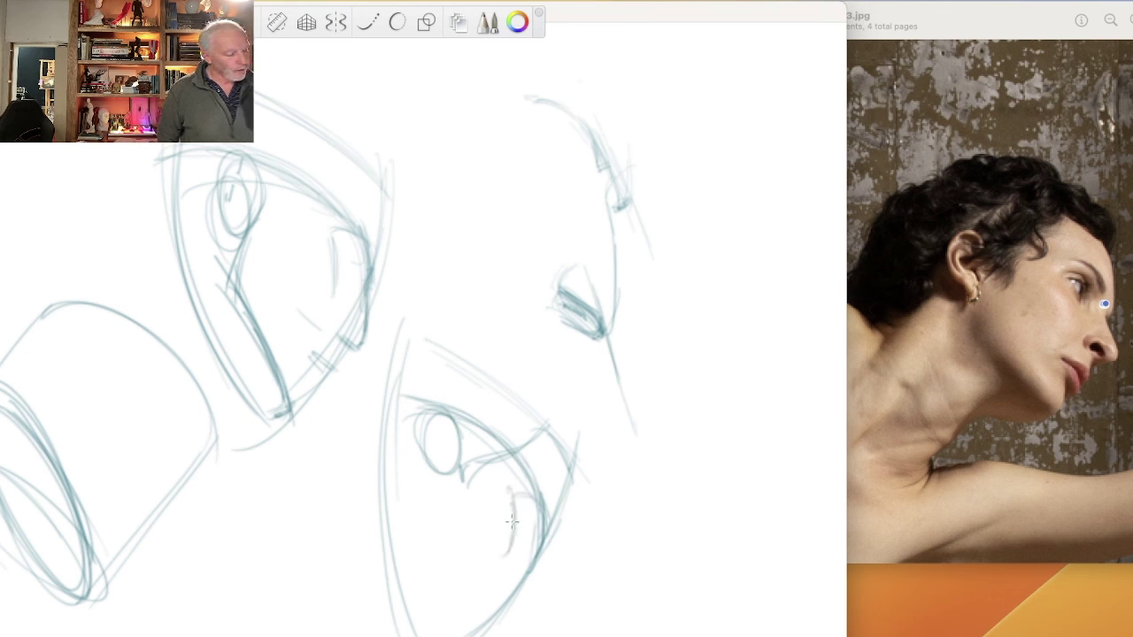
pyautogui.moveTo(511, 534)
pyautogui.mouseDown()
pyautogui.moveTo(506, 495)
pyautogui.moveTo(516, 516)
pyautogui.mouseUp()
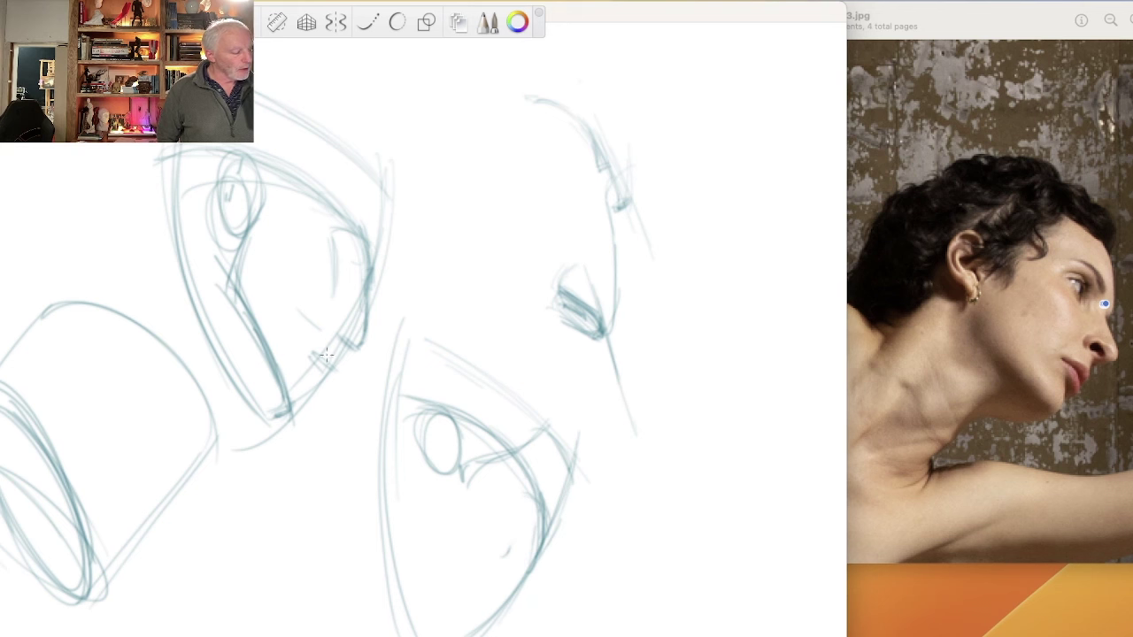
# Darken the mouth mark on the first head and add a short eye stroke beneath its brow corner.
pyautogui.moveTo(312, 351)
pyautogui.mouseDown()
pyautogui.moveTo(334, 372)
pyautogui.moveTo(365, 350)
pyautogui.moveTo(324, 377)
pyautogui.mouseUp()
pyautogui.moveTo(341, 255); pyautogui.dragTo(359, 270)
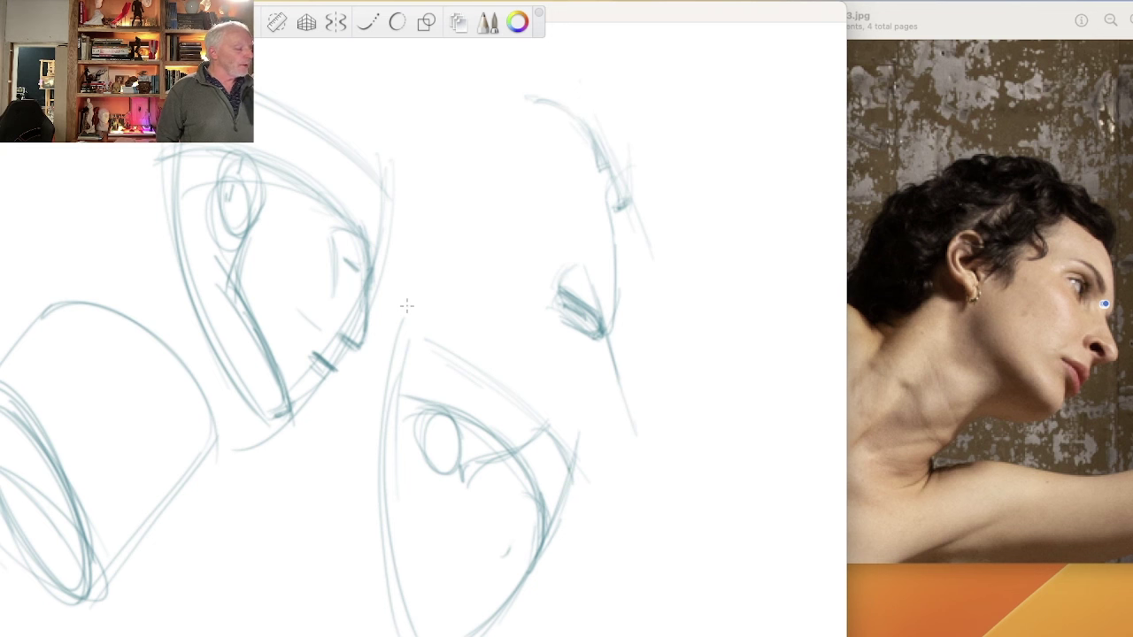
# Wrap curved cross-section rings around the tilted cylinder and add feature ticks along its front edge.
pyautogui.moveTo(146, 444)
pyautogui.mouseDown()
pyautogui.moveTo(184, 471)
pyautogui.moveTo(166, 515)
pyautogui.moveTo(126, 557)
pyautogui.mouseUp()
pyautogui.moveTo(23, 347)
pyautogui.mouseDown()
pyautogui.moveTo(46, 327)
pyautogui.moveTo(193, 478)
pyautogui.moveTo(167, 485)
pyautogui.mouseUp()
pyautogui.moveTo(5, 380)
pyautogui.mouseDown()
pyautogui.moveTo(71, 551)
pyautogui.moveTo(12, 390)
pyautogui.moveTo(70, 578)
pyautogui.mouseUp()
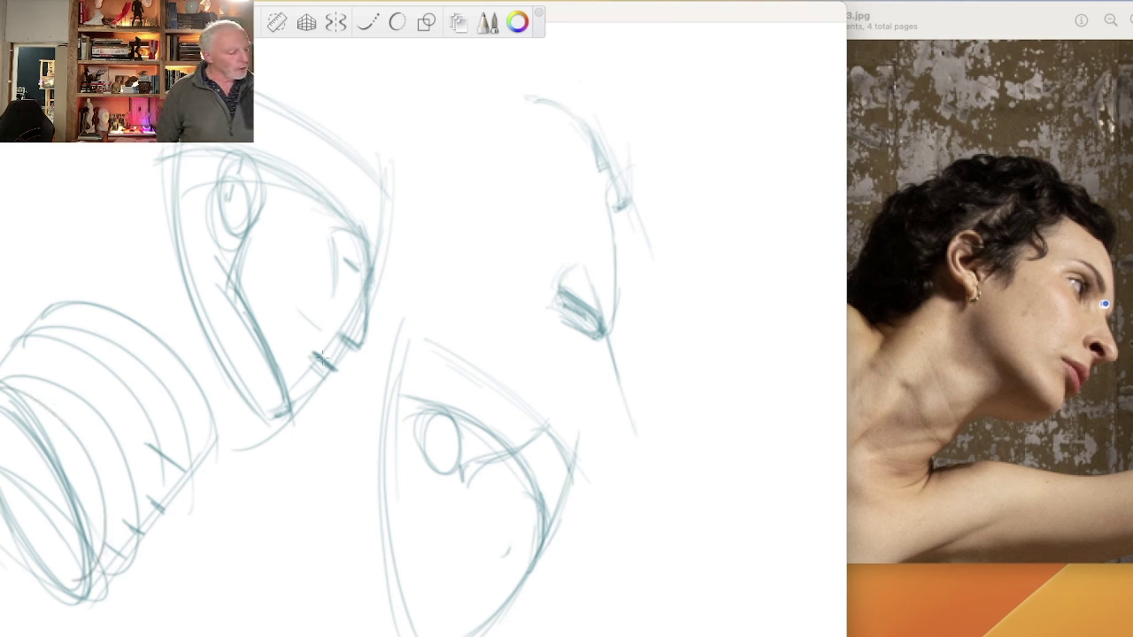
# Add a faint cheek arc to the first head and reinforce the front line of its nose.
pyautogui.moveTo(255, 280); pyautogui.dragTo(272, 277)
pyautogui.moveTo(373, 279); pyautogui.dragTo(369, 333)
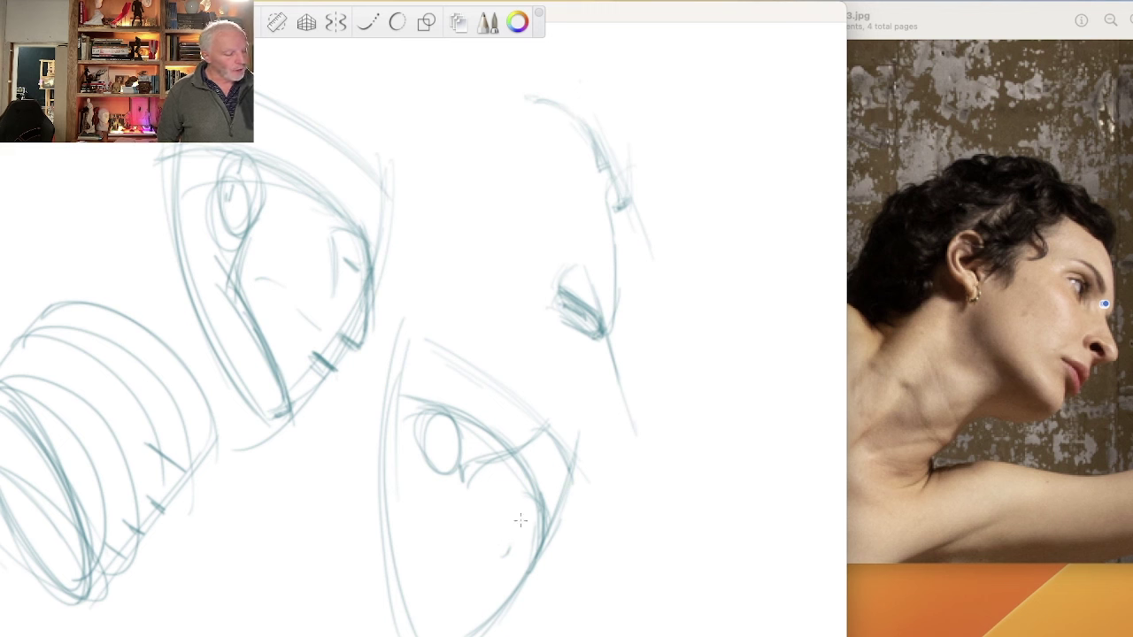
# Draw a steep guideline down the front of the second head, then add the eye strokes and the nose-base mark.
pyautogui.moveTo(521, 510); pyautogui.dragTo(551, 603)
pyautogui.moveTo(534, 441); pyautogui.dragTo(558, 632)
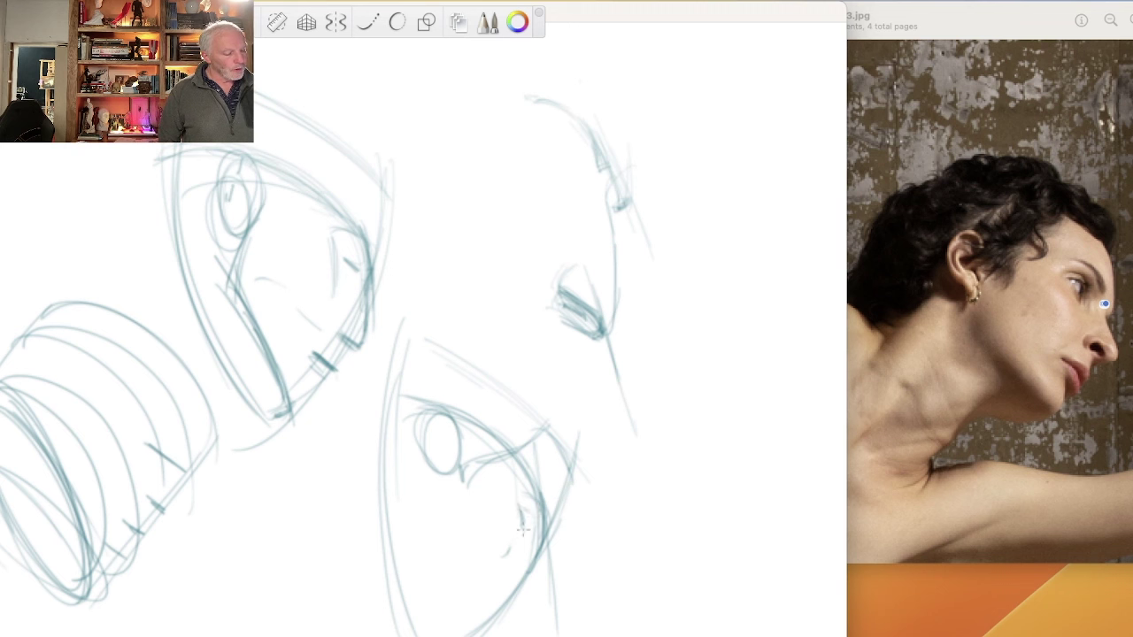
pyautogui.moveTo(517, 503); pyautogui.dragTo(520, 528)
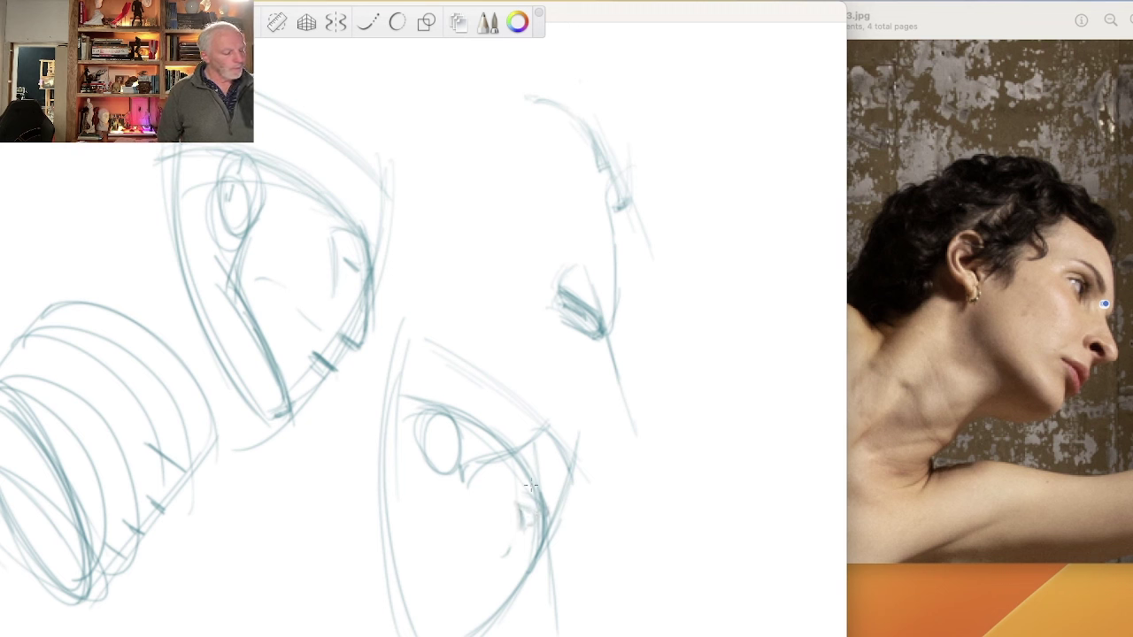
pyautogui.moveTo(521, 584); pyautogui.dragTo(510, 607)
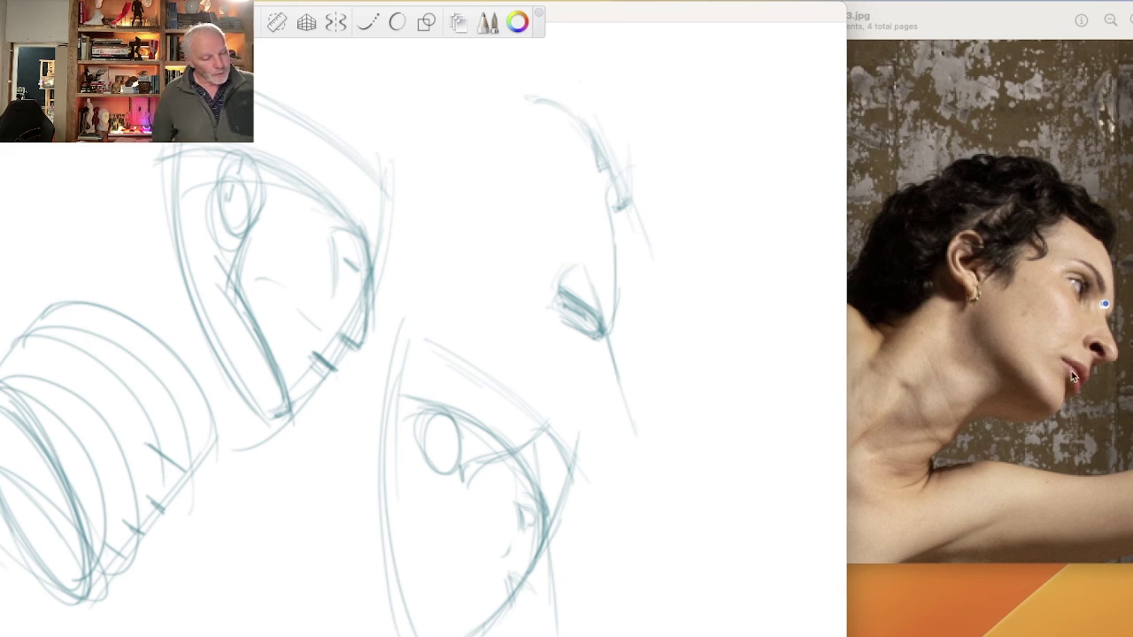
# Check the mouth in the Eve-353.jpg photo and mark the mouth on the second head's front contour.
pyautogui.click(1078, 396)
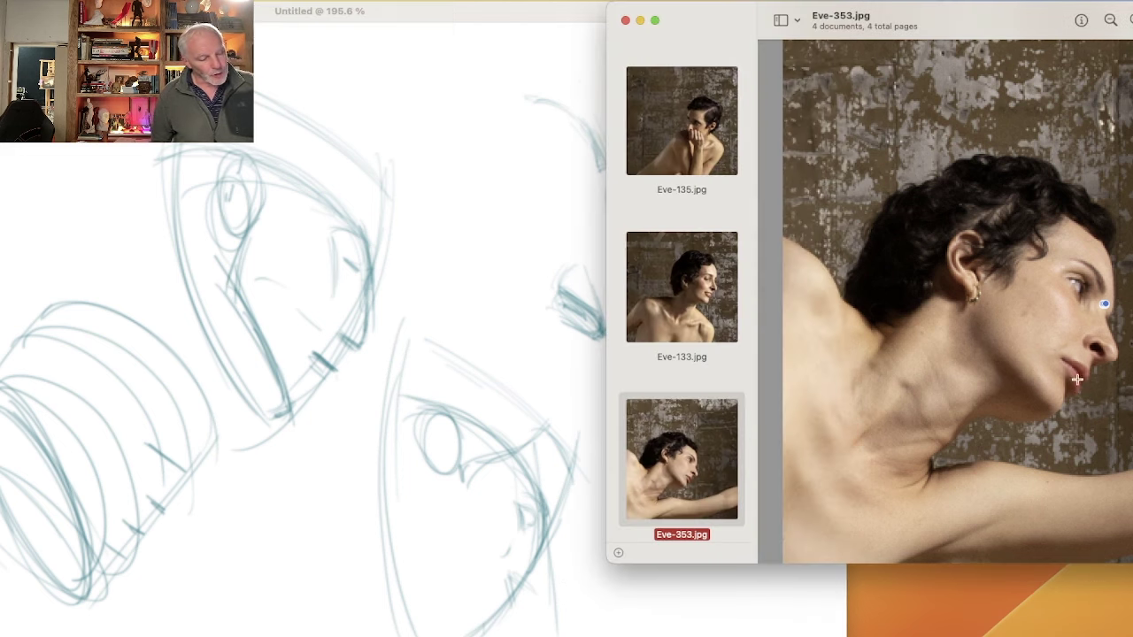
pyautogui.click(487, 615)
pyautogui.moveTo(485, 629); pyautogui.dragTo(488, 605)
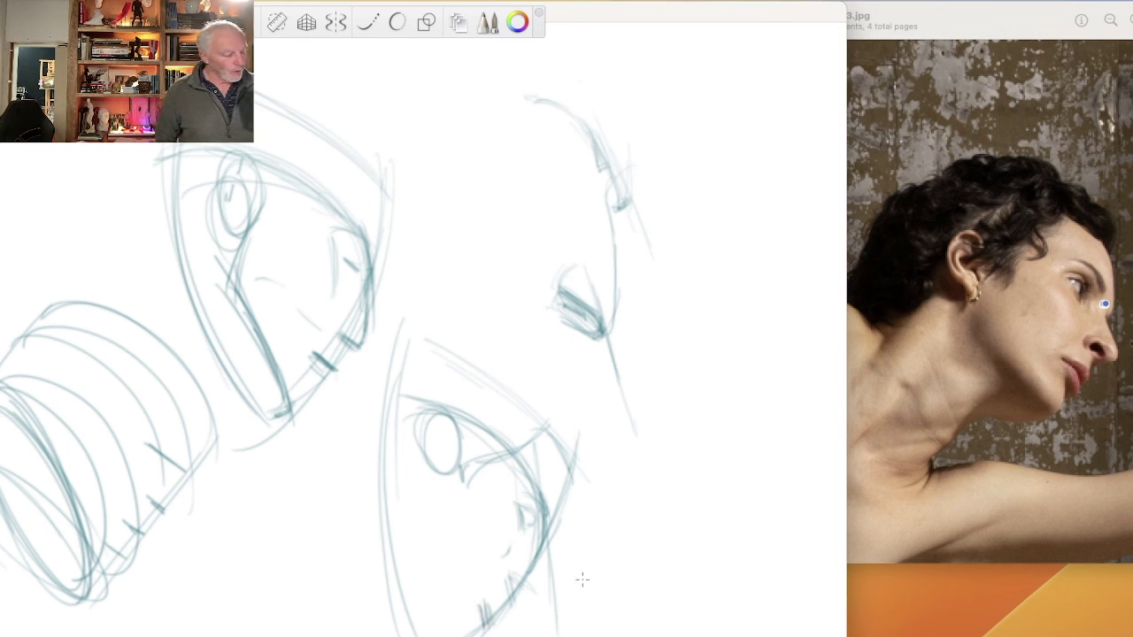
# Draw the second head's chin underside as a nearly horizontal line running back to an arrowhead behind the head.
pyautogui.moveTo(479, 625); pyautogui.dragTo(417, 631)
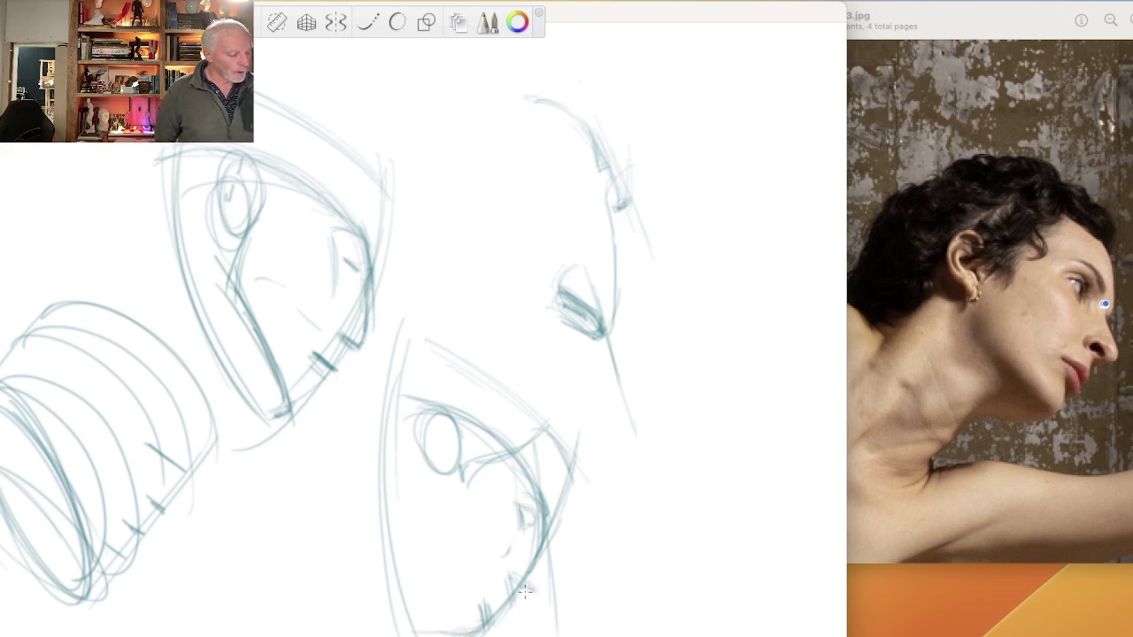
pyautogui.moveTo(475, 627)
pyautogui.mouseDown()
pyautogui.moveTo(405, 620)
pyautogui.moveTo(412, 626)
pyautogui.moveTo(367, 626)
pyautogui.moveTo(370, 635)
pyautogui.mouseUp()
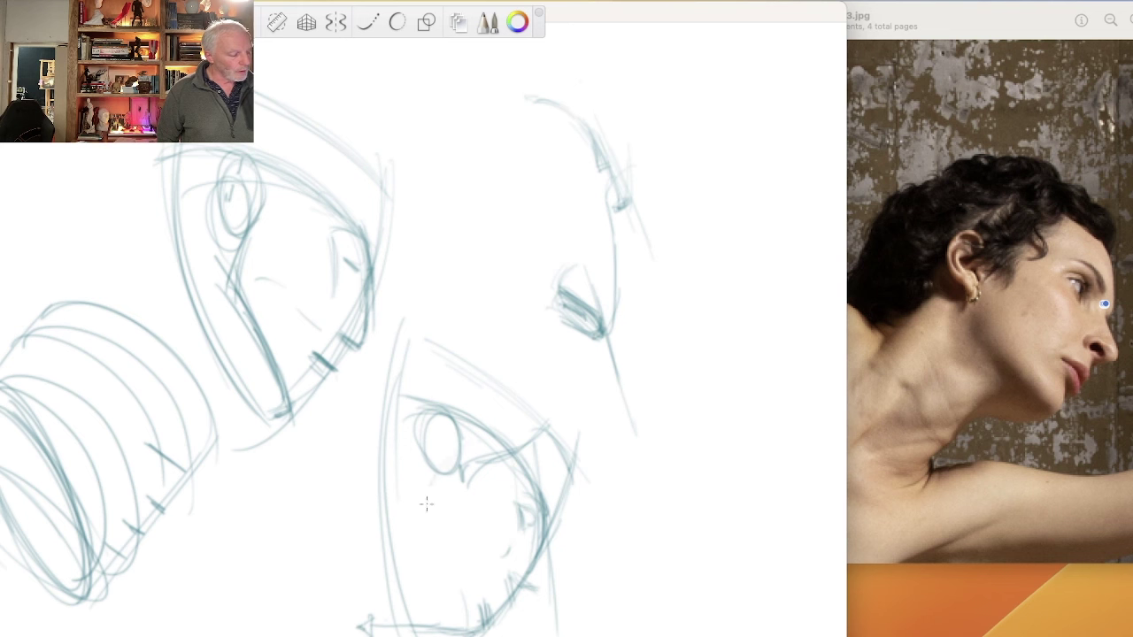
# Sketch the second head's jaw edge, curving from the ear to the jaw corner and down to the chin.
pyautogui.moveTo(427, 503); pyautogui.dragTo(460, 612)
pyautogui.moveTo(454, 533); pyautogui.dragTo(461, 619)
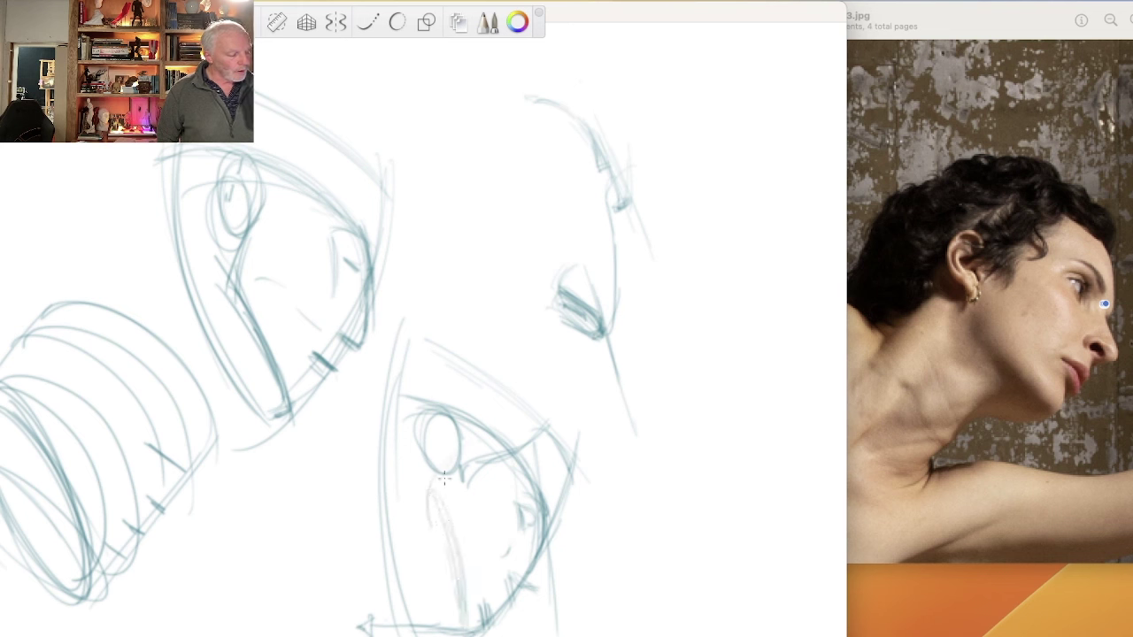
pyautogui.moveTo(483, 445); pyautogui.dragTo(430, 517)
pyautogui.moveTo(453, 473)
pyautogui.mouseDown()
pyautogui.moveTo(430, 520)
pyautogui.moveTo(435, 502)
pyautogui.moveTo(465, 630)
pyautogui.mouseUp()
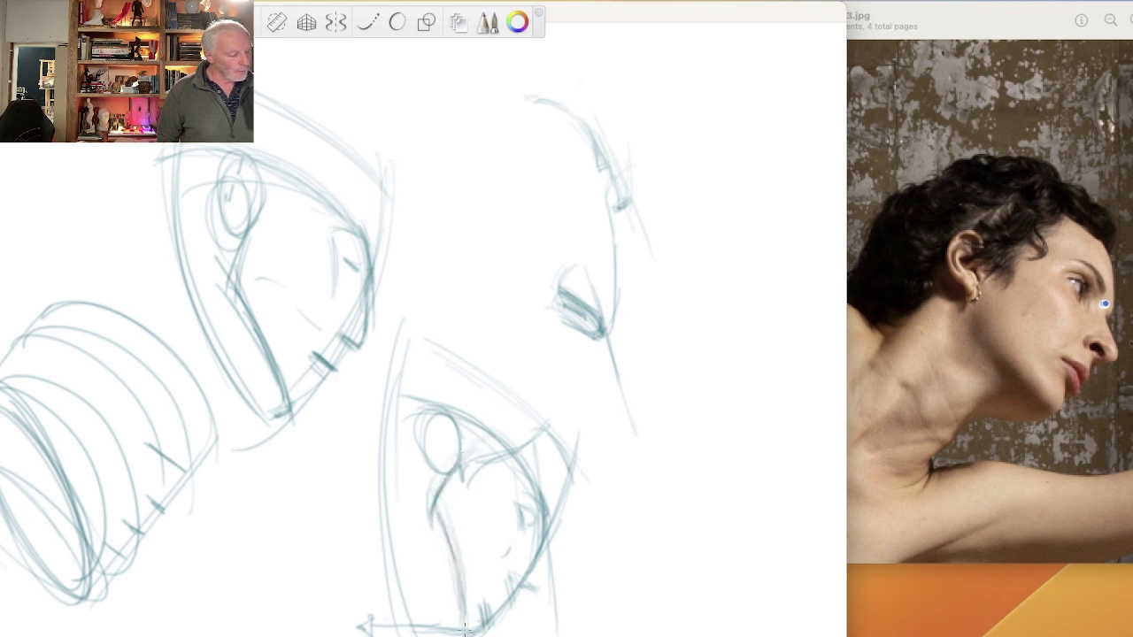
# Darken the second head's jaw edge with repeated strokes from beneath the ear to the chin.
pyautogui.moveTo(432, 518); pyautogui.dragTo(462, 630)
pyautogui.moveTo(451, 566); pyautogui.dragTo(465, 634)
pyautogui.moveTo(462, 591)
pyautogui.mouseDown()
pyautogui.moveTo(466, 629)
pyautogui.moveTo(483, 620)
pyautogui.moveTo(461, 634)
pyautogui.moveTo(472, 634)
pyautogui.moveTo(475, 607)
pyautogui.mouseUp()
pyautogui.moveTo(449, 531); pyautogui.dragTo(455, 595)
pyautogui.moveTo(460, 554); pyautogui.dragTo(463, 635)
pyautogui.moveTo(437, 503); pyautogui.dragTo(453, 590)
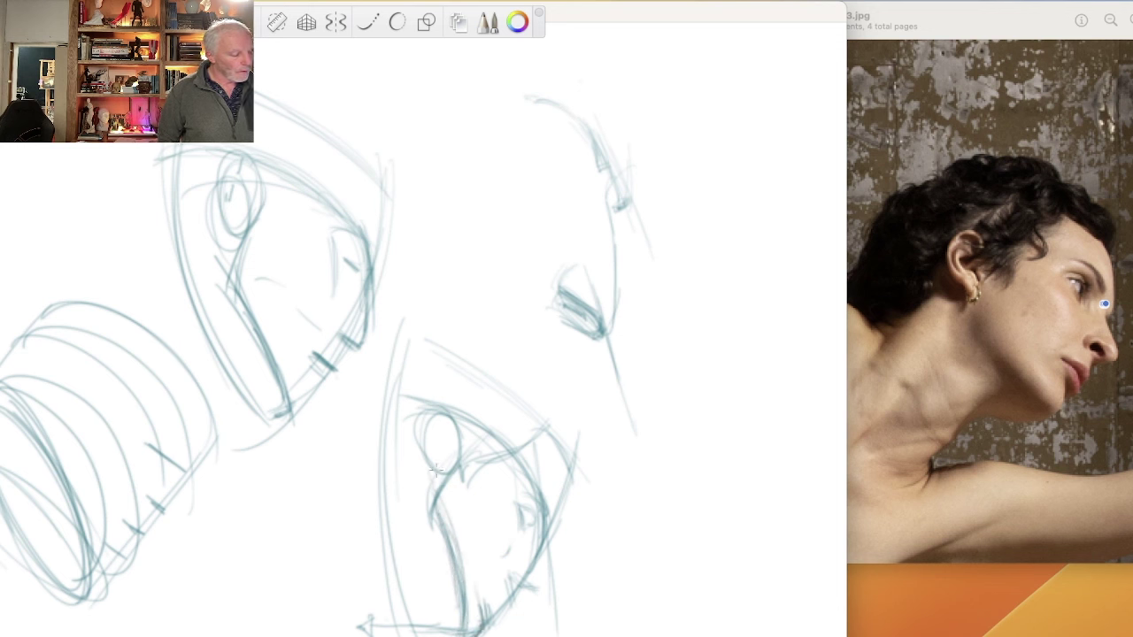
pyautogui.moveTo(449, 477); pyautogui.dragTo(439, 517)
pyautogui.moveTo(455, 554); pyautogui.dragTo(461, 629)
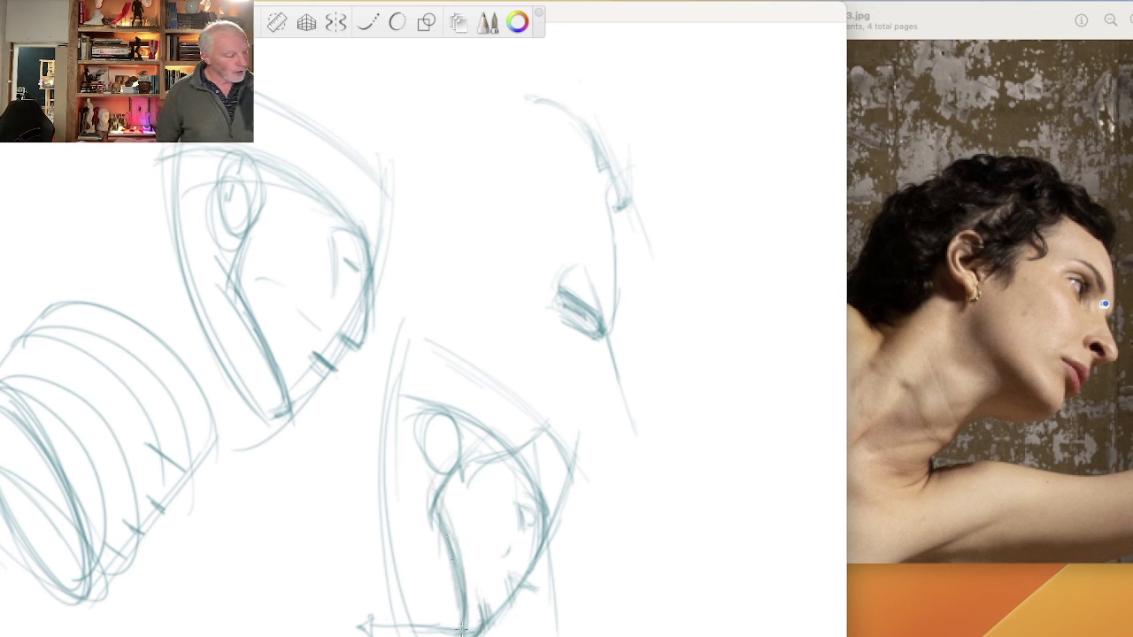
# Lighten the second head's jaw edge and add short dark accents around its chin, cheek and eye area.
pyautogui.moveTo(545, 497)
pyautogui.mouseDown()
pyautogui.moveTo(483, 620)
pyautogui.moveTo(467, 609)
pyautogui.moveTo(467, 626)
pyautogui.moveTo(442, 550)
pyautogui.mouseUp()
pyautogui.moveTo(468, 620)
pyautogui.mouseDown()
pyautogui.moveTo(429, 505)
pyautogui.moveTo(450, 494)
pyautogui.moveTo(470, 616)
pyautogui.moveTo(435, 513)
pyautogui.moveTo(475, 577)
pyautogui.mouseUp()
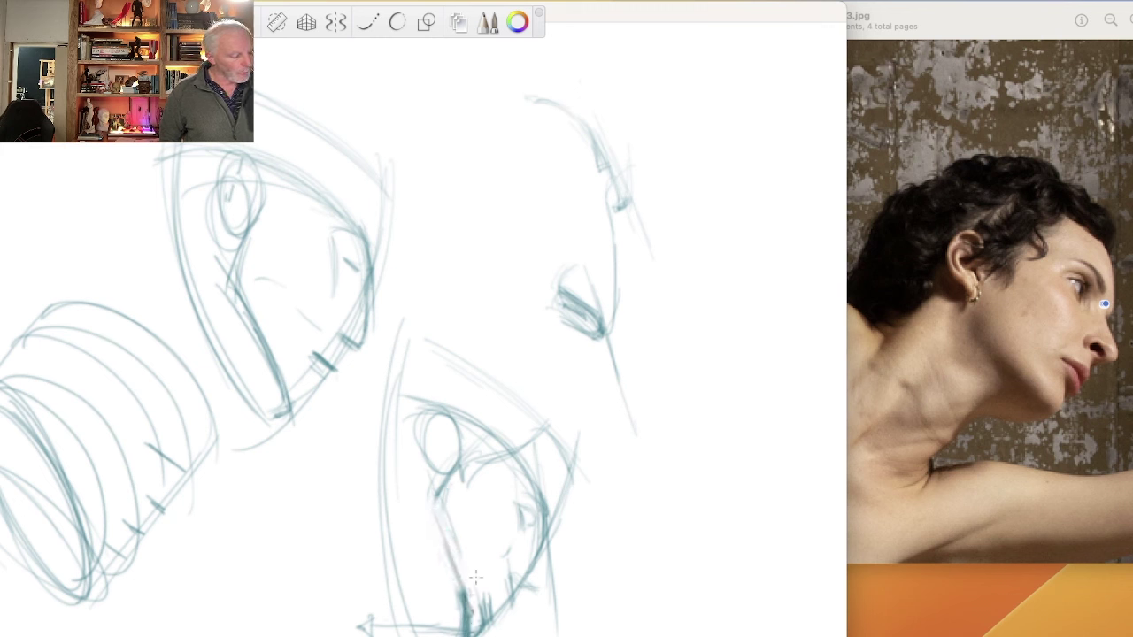
pyautogui.moveTo(483, 619)
pyautogui.mouseDown()
pyautogui.moveTo(485, 578)
pyautogui.moveTo(509, 573)
pyautogui.moveTo(515, 586)
pyautogui.mouseUp()
pyautogui.moveTo(497, 491)
pyautogui.mouseDown()
pyautogui.moveTo(516, 501)
pyautogui.moveTo(525, 529)
pyautogui.mouseUp()
pyautogui.moveTo(553, 571)
pyautogui.mouseDown()
pyautogui.moveTo(549, 503)
pyautogui.moveTo(558, 541)
pyautogui.mouseUp()
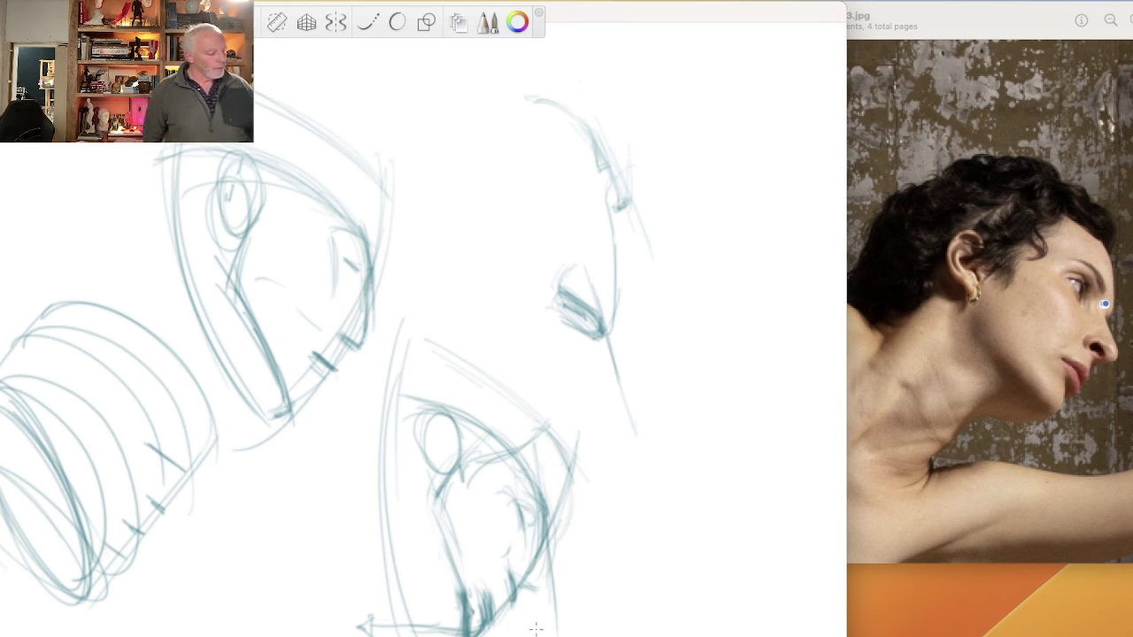
# Darken the line beneath the second head's chin and redraw the jaw edge from below the ear down to it.
pyautogui.moveTo(437, 629)
pyautogui.mouseDown()
pyautogui.moveTo(478, 635)
pyautogui.moveTo(416, 633)
pyautogui.mouseUp()
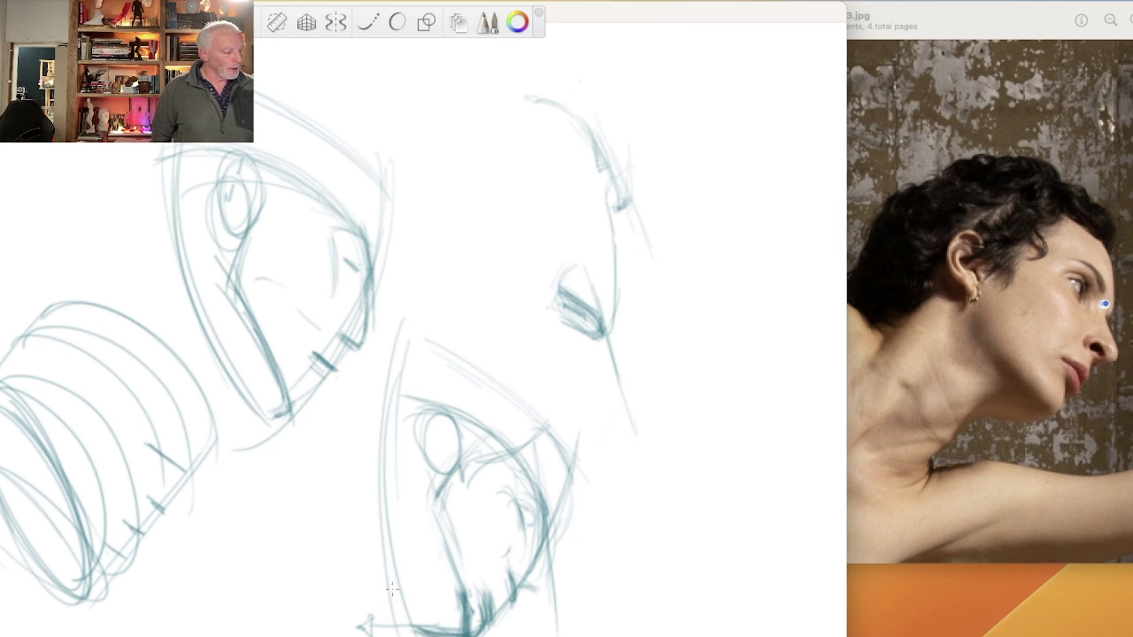
pyautogui.moveTo(425, 492); pyautogui.dragTo(448, 555)
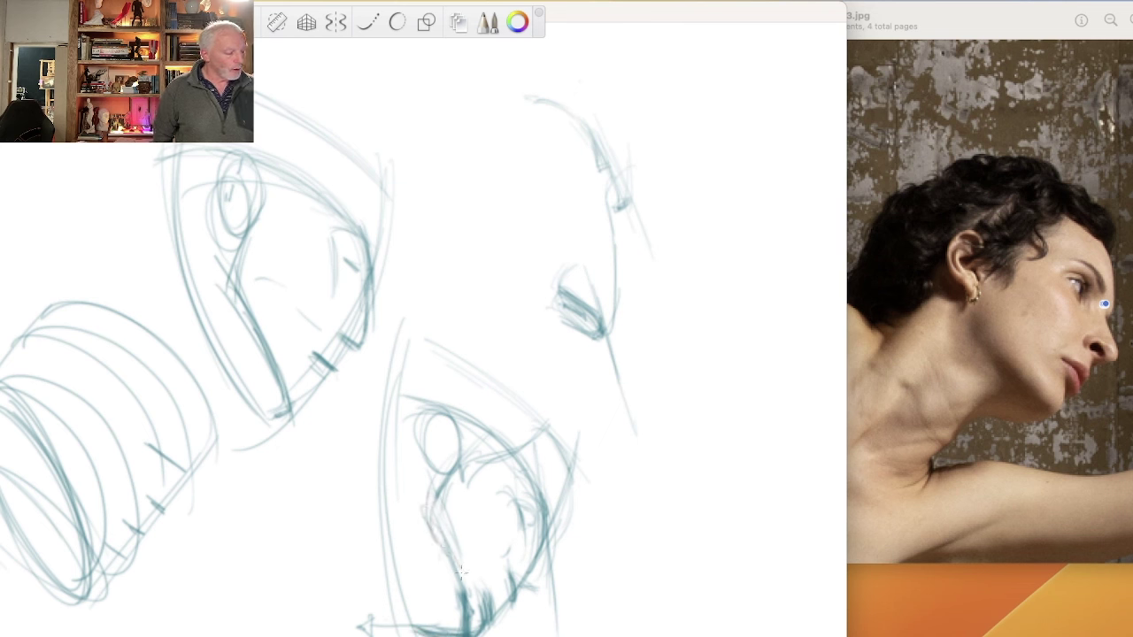
pyautogui.moveTo(432, 519); pyautogui.dragTo(458, 607)
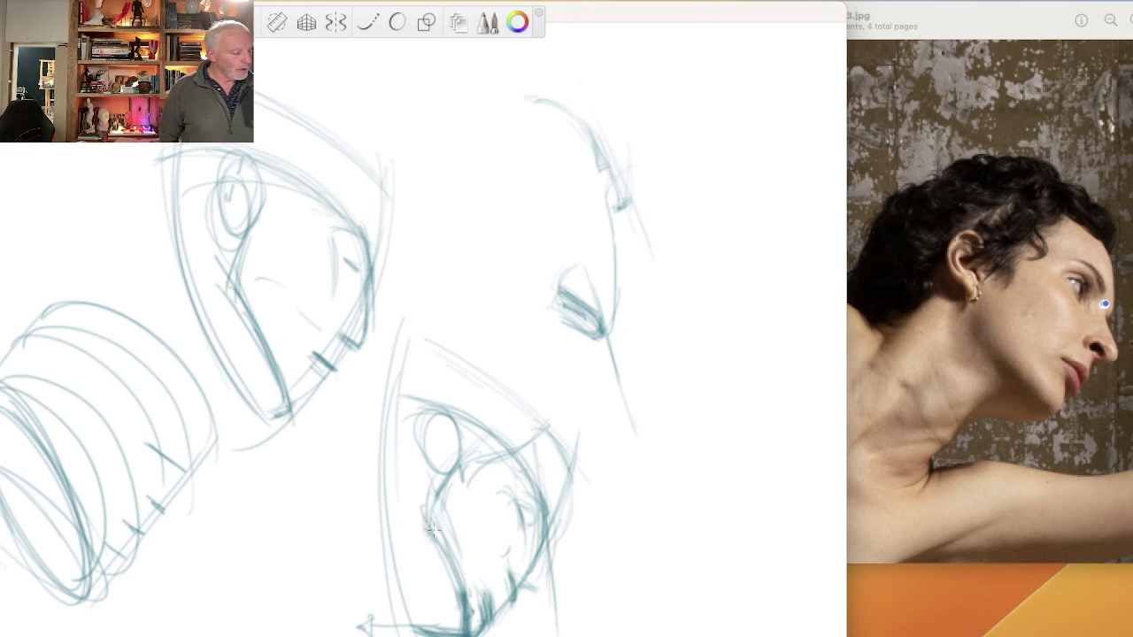
# Shade the plane behind the jaw edge on both the first and second heads, from below the ear to the chin.
pyautogui.moveTo(232, 301); pyautogui.dragTo(272, 386)
pyautogui.moveTo(250, 340); pyautogui.dragTo(282, 407)
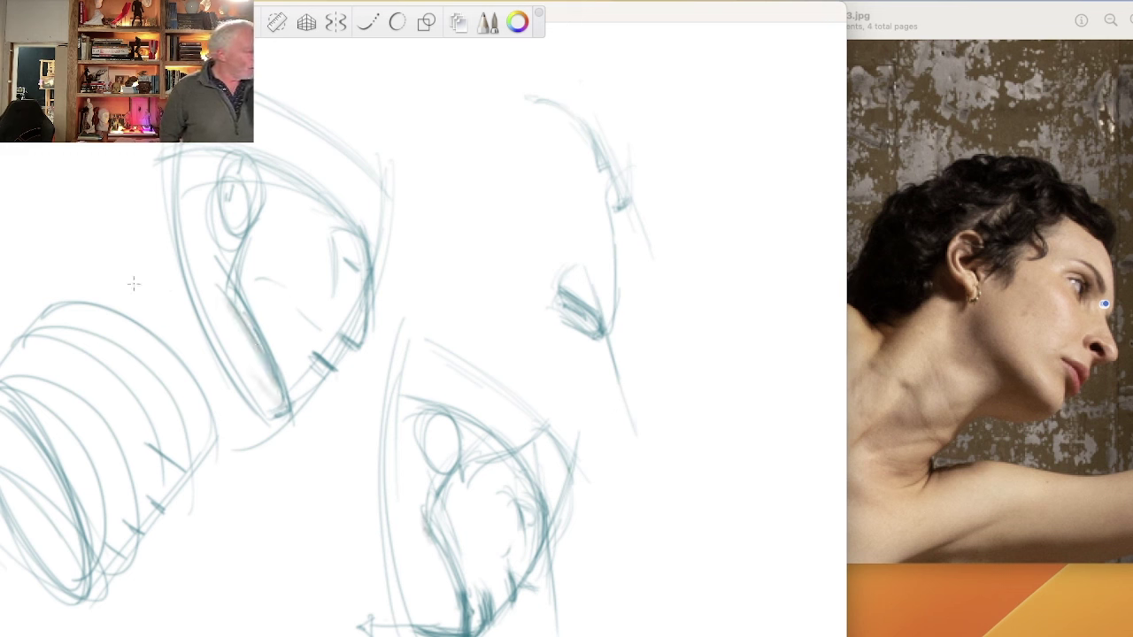
pyautogui.moveTo(228, 302)
pyautogui.mouseDown()
pyautogui.moveTo(270, 403)
pyautogui.moveTo(205, 326)
pyautogui.mouseUp()
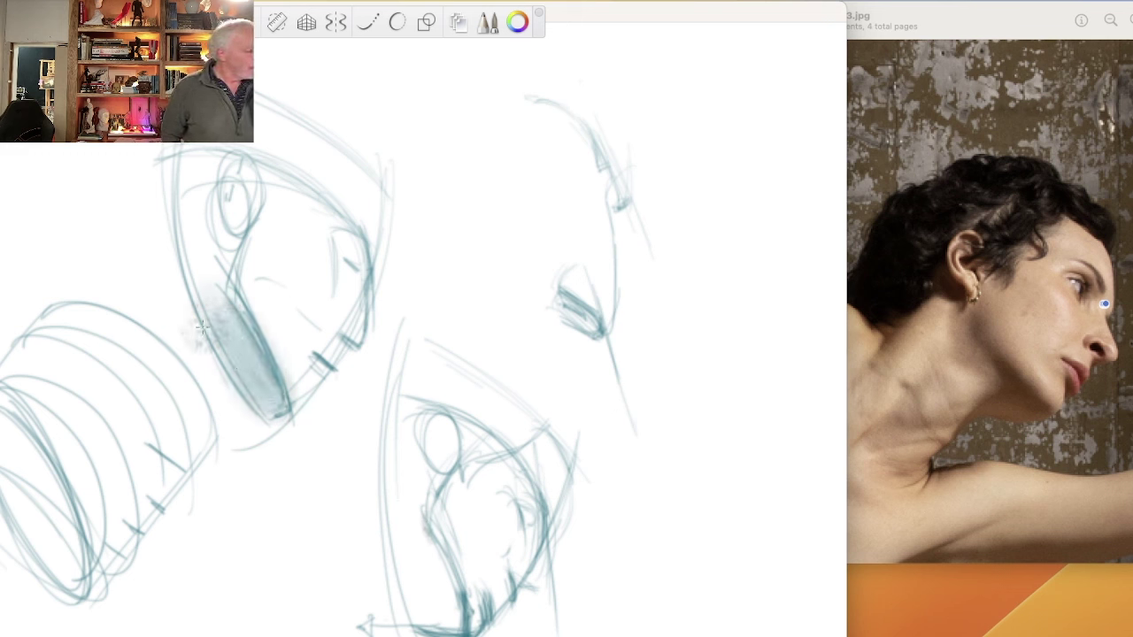
pyautogui.moveTo(223, 252)
pyautogui.mouseDown()
pyautogui.moveTo(276, 399)
pyautogui.moveTo(215, 310)
pyautogui.moveTo(239, 330)
pyautogui.moveTo(267, 390)
pyautogui.moveTo(226, 307)
pyautogui.moveTo(266, 394)
pyautogui.mouseUp()
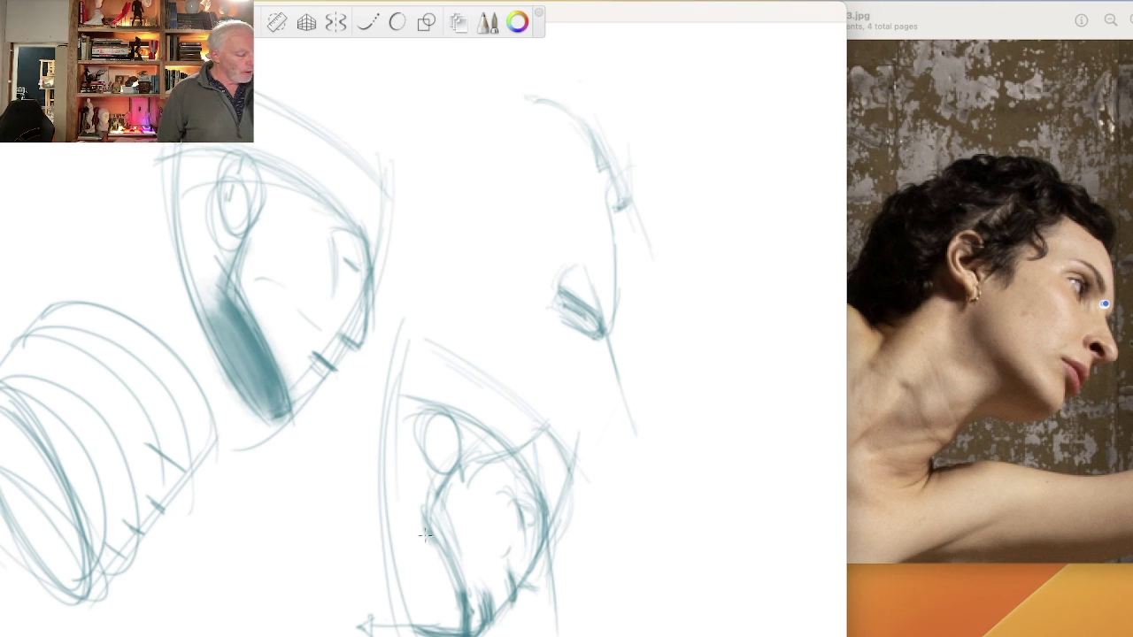
pyautogui.moveTo(425, 533)
pyautogui.mouseDown()
pyautogui.moveTo(432, 549)
pyautogui.moveTo(417, 579)
pyautogui.moveTo(438, 566)
pyautogui.moveTo(431, 547)
pyautogui.moveTo(425, 567)
pyautogui.moveTo(416, 541)
pyautogui.mouseUp()
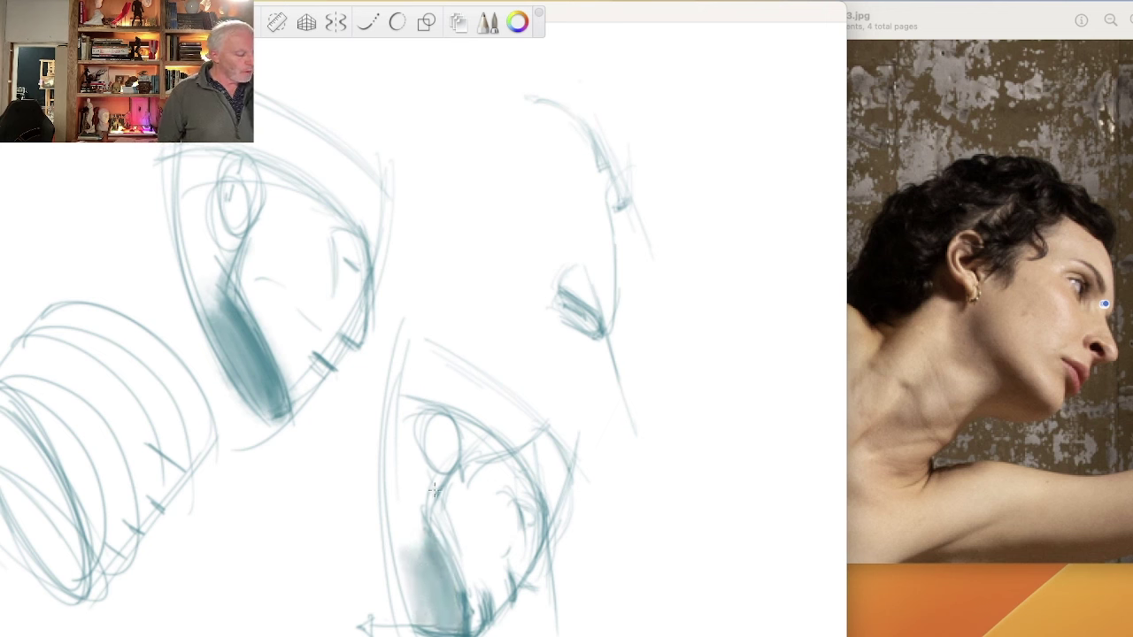
pyautogui.moveTo(434, 490)
pyautogui.mouseDown()
pyautogui.moveTo(423, 566)
pyautogui.moveTo(453, 589)
pyautogui.moveTo(430, 573)
pyautogui.moveTo(419, 620)
pyautogui.moveTo(400, 547)
pyautogui.moveTo(450, 624)
pyautogui.moveTo(409, 539)
pyautogui.mouseUp()
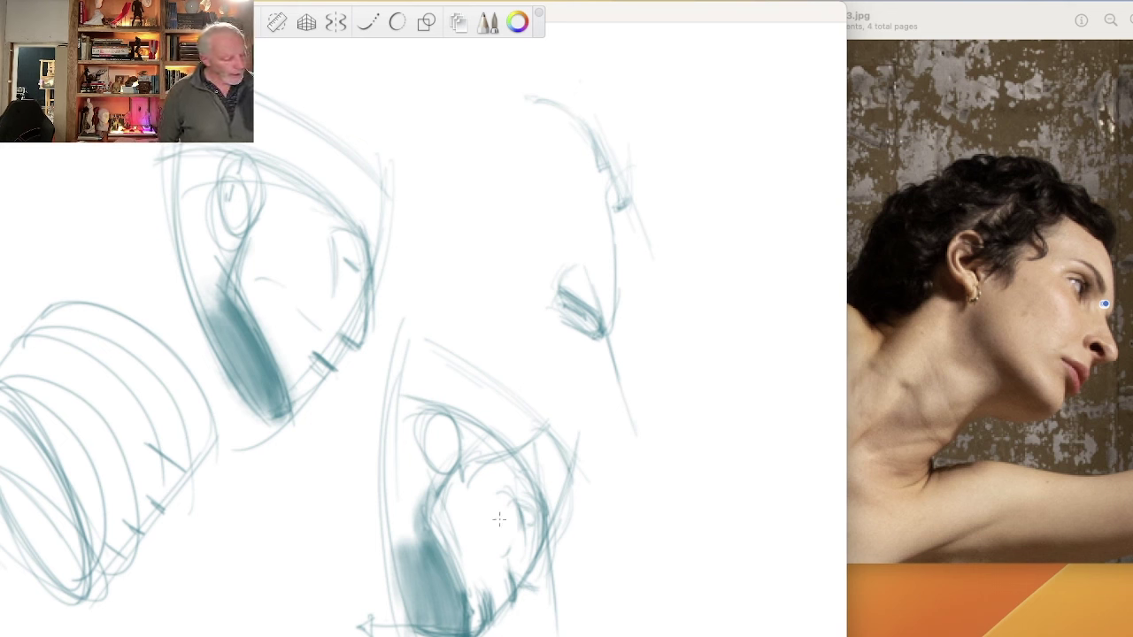
# Hatch the front of the second head's lower face with short strokes from the chin up to the mouth.
pyautogui.moveTo(506, 552); pyautogui.dragTo(519, 620)
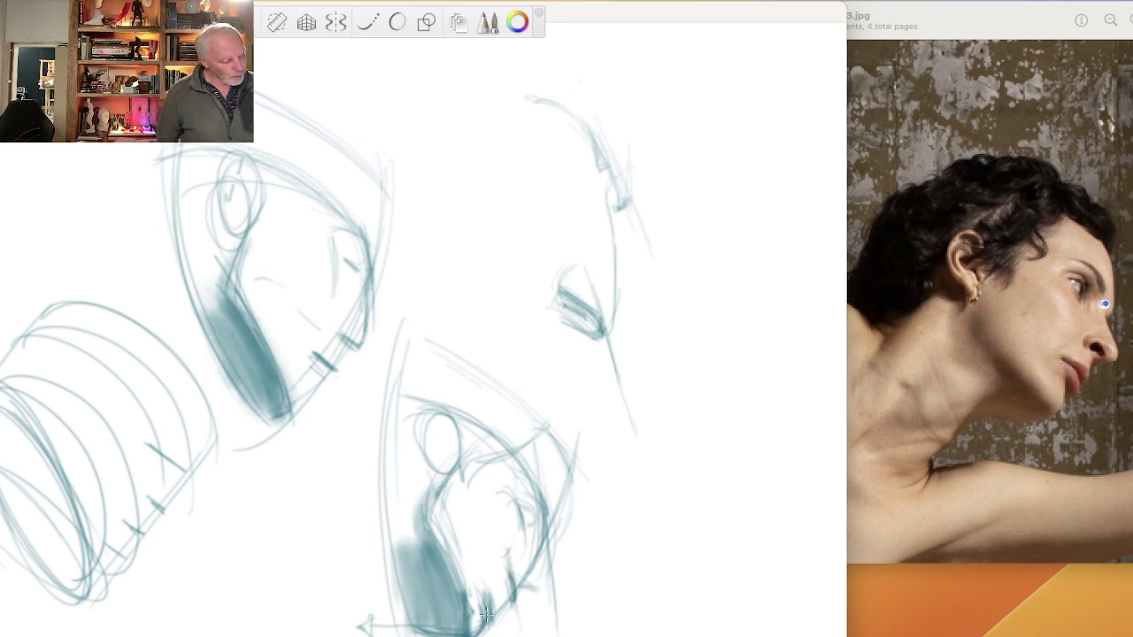
pyautogui.moveTo(488, 584)
pyautogui.mouseDown()
pyautogui.moveTo(487, 621)
pyautogui.moveTo(507, 614)
pyautogui.moveTo(533, 574)
pyautogui.mouseUp()
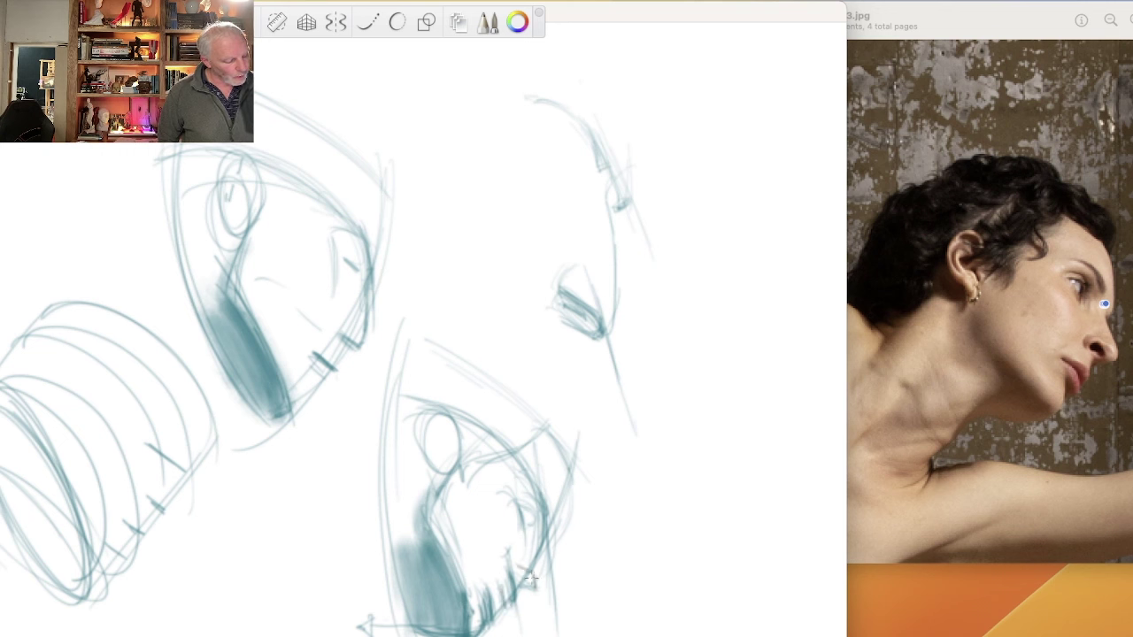
# Outline the second head's profile with a dark brow edge, a forehead contour running back over the skull, and a muzzle edge down to the mouth.
pyautogui.moveTo(566, 460)
pyautogui.mouseDown()
pyautogui.moveTo(565, 489)
pyautogui.moveTo(566, 478)
pyautogui.mouseUp()
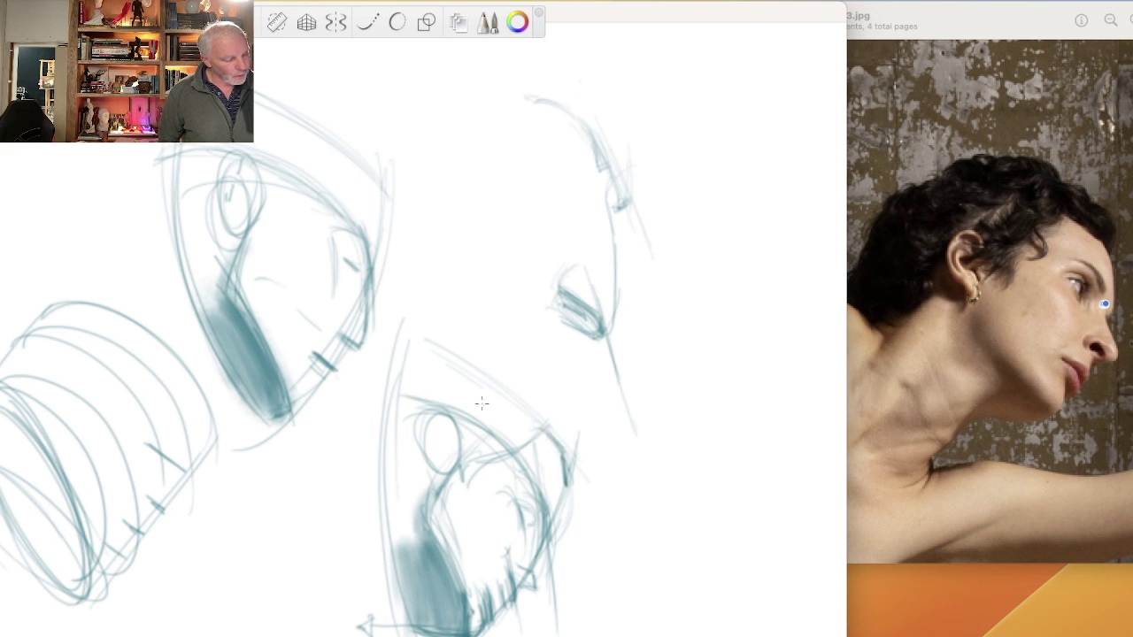
pyautogui.moveTo(545, 434); pyautogui.dragTo(511, 449)
pyautogui.moveTo(576, 430)
pyautogui.mouseDown()
pyautogui.moveTo(577, 474)
pyautogui.moveTo(585, 458)
pyautogui.mouseUp()
pyautogui.moveTo(584, 447); pyautogui.dragTo(423, 334)
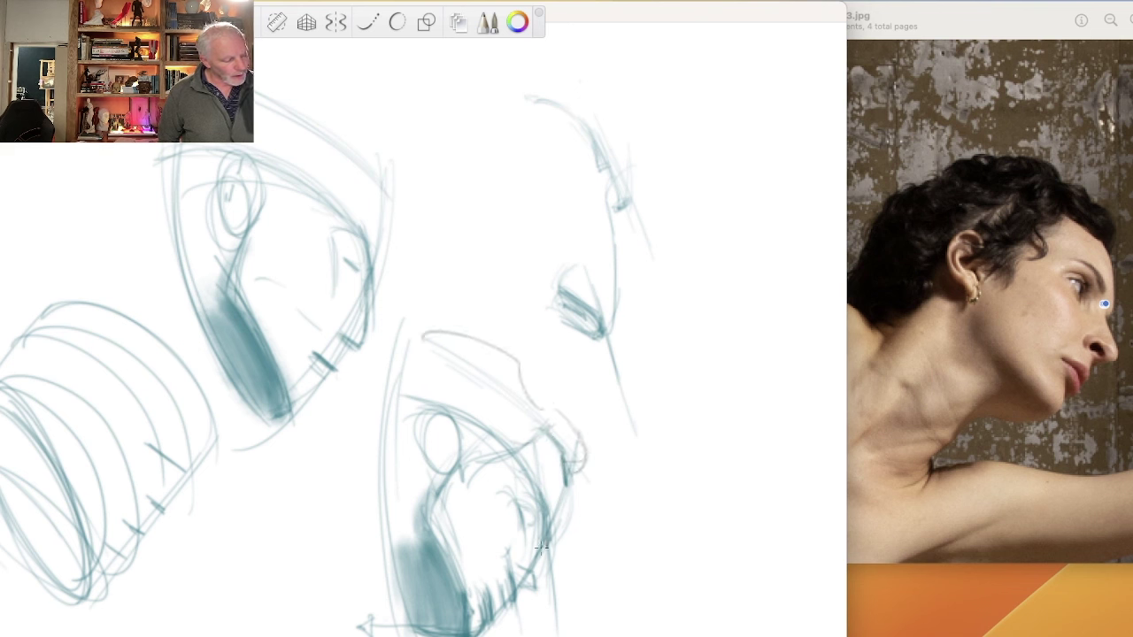
pyautogui.moveTo(536, 554)
pyautogui.mouseDown()
pyautogui.moveTo(543, 535)
pyautogui.moveTo(531, 586)
pyautogui.mouseUp()
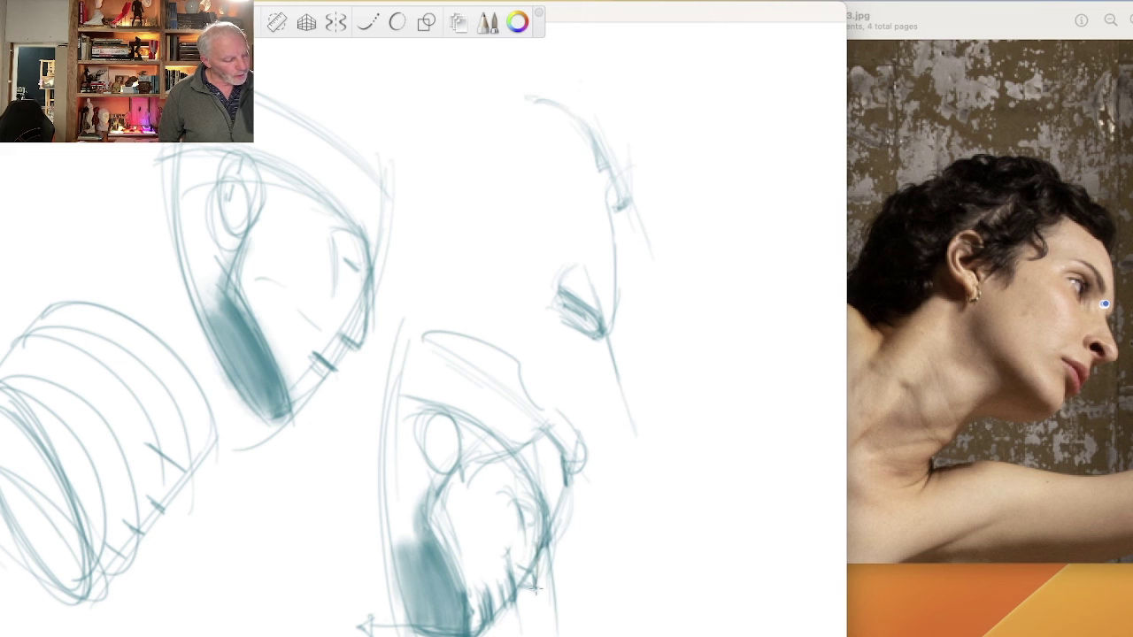
pyautogui.moveTo(541, 533)
pyautogui.mouseDown()
pyautogui.moveTo(537, 581)
pyautogui.moveTo(522, 589)
pyautogui.mouseUp()
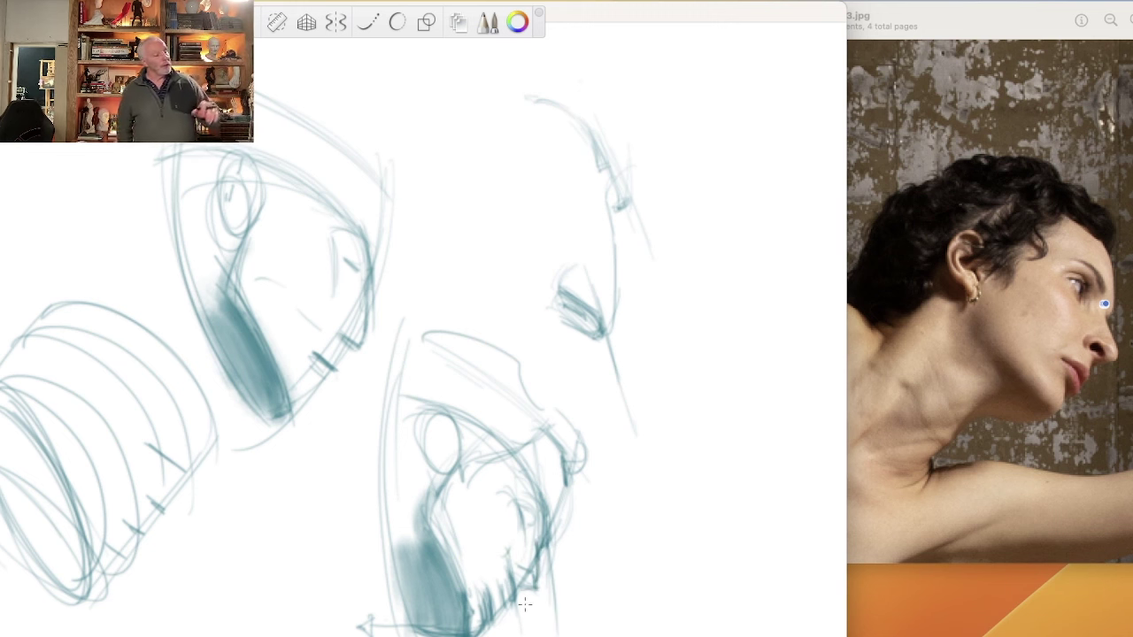
# Switch to the earlier tilted head drawing and darken the cylinder diagram's notch and the side edge of the block below the head.
pyautogui.press('Delete')
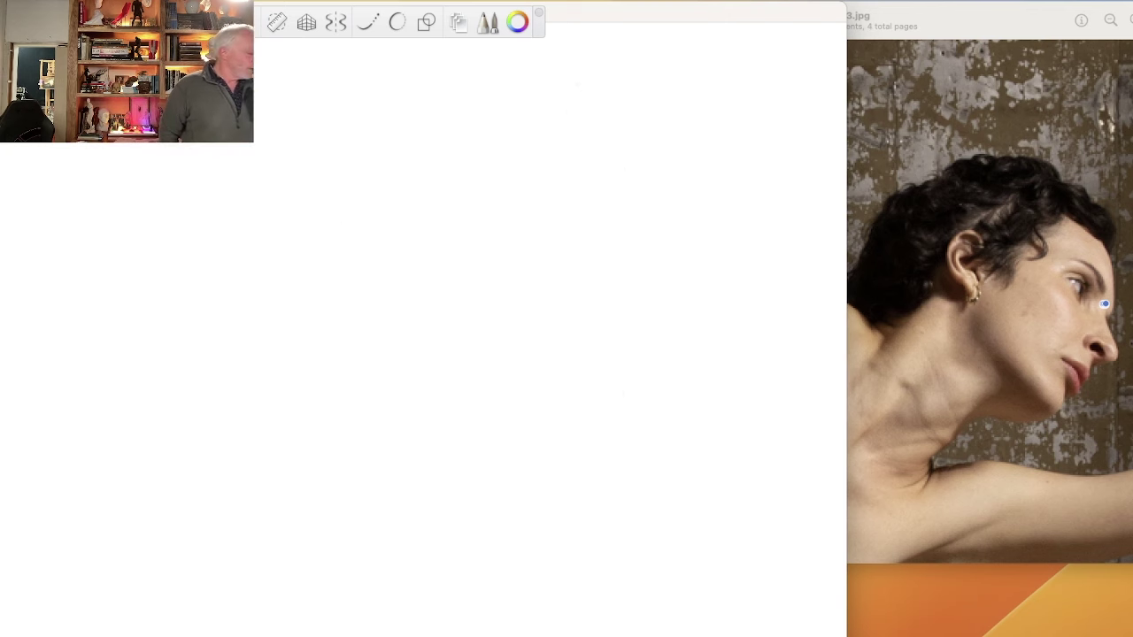
pyautogui.hotkey('ctrl', 'z')
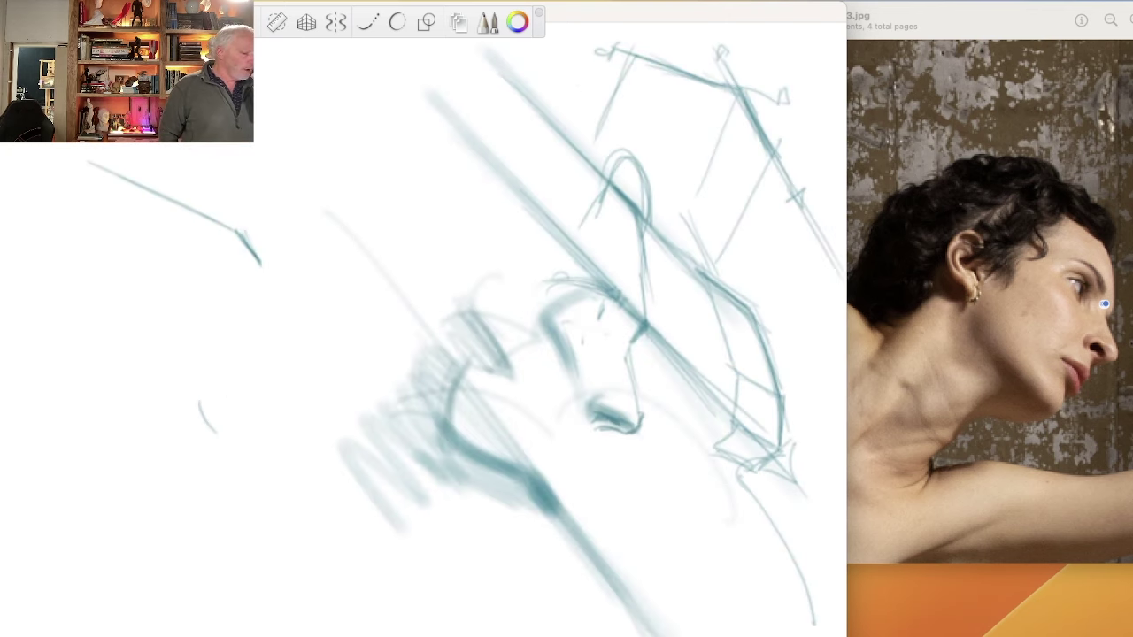
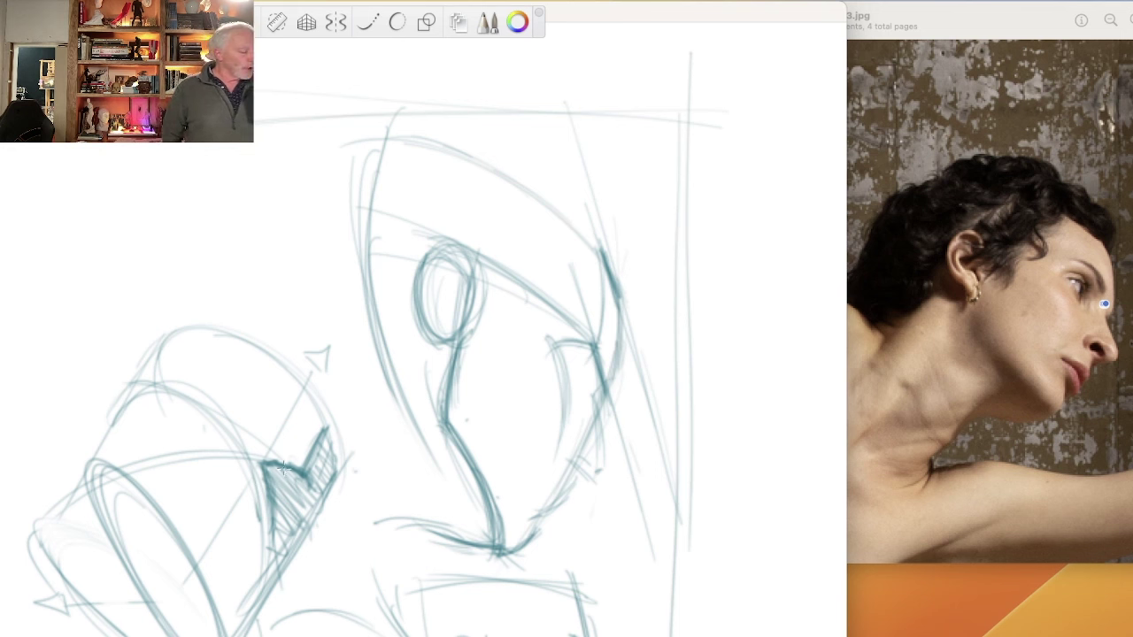
pyautogui.moveTo(267, 467); pyautogui.dragTo(274, 529)
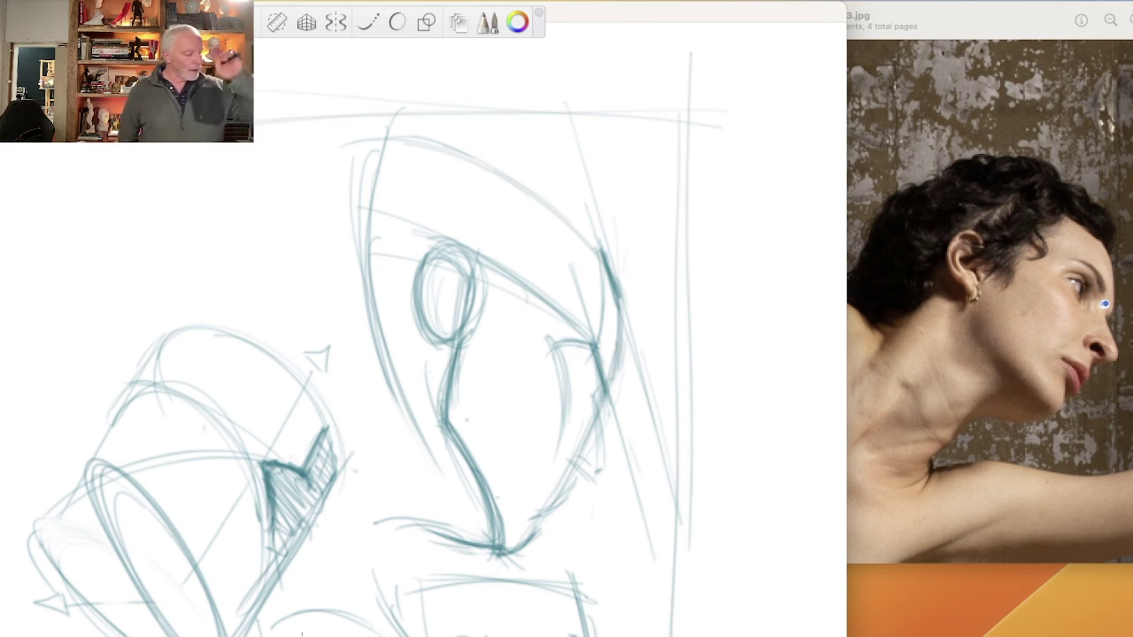
pyautogui.moveTo(563, 590); pyautogui.dragTo(574, 635)
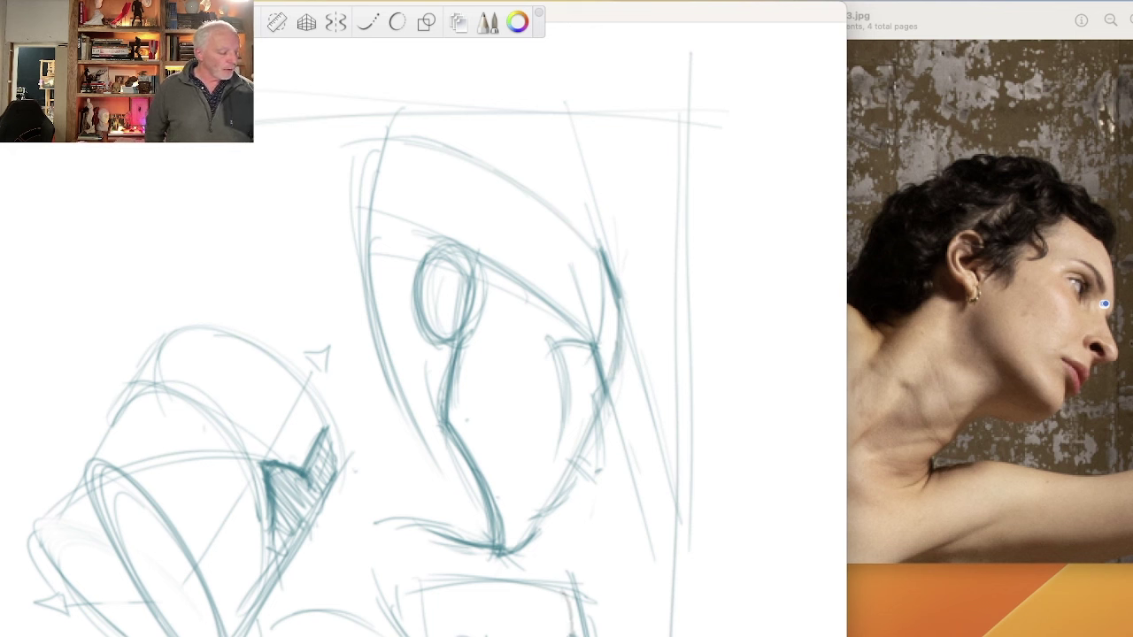
pyautogui.moveTo(571, 603); pyautogui.dragTo(582, 636)
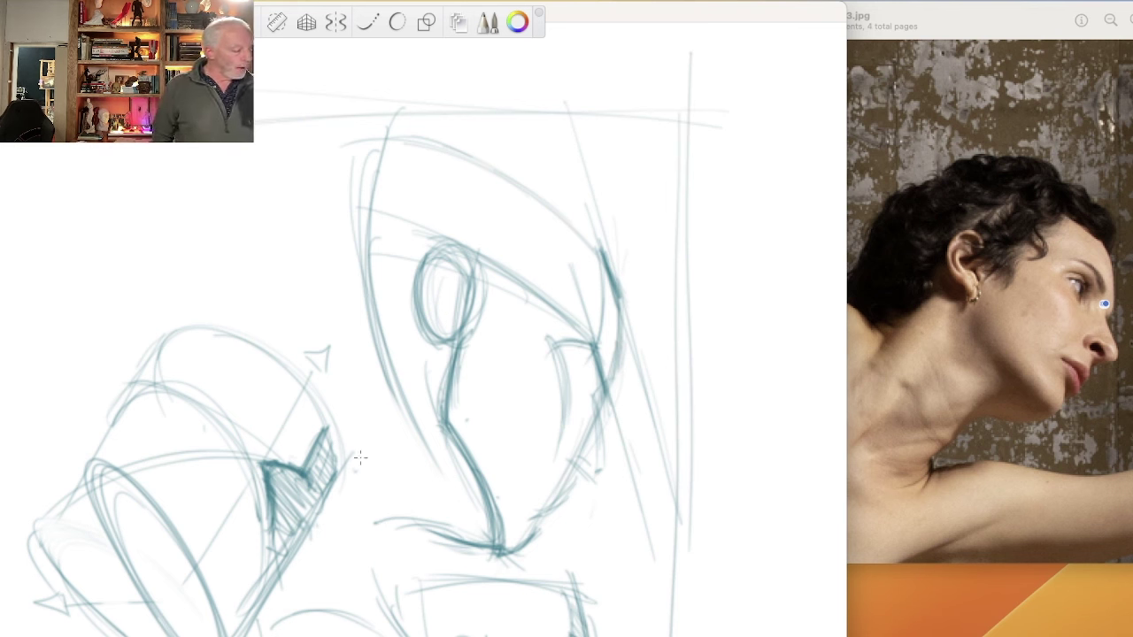
# Sketch a tilted rectangular box above the cylinder diagram, with a narrow front face sloping down from its upper corner.
pyautogui.moveTo(269, 200); pyautogui.dragTo(279, 232)
pyautogui.moveTo(168, 146)
pyautogui.mouseDown()
pyautogui.moveTo(270, 202)
pyautogui.moveTo(181, 294)
pyautogui.mouseUp()
pyautogui.moveTo(249, 219)
pyautogui.mouseDown()
pyautogui.moveTo(174, 305)
pyautogui.moveTo(282, 224)
pyautogui.moveTo(184, 343)
pyautogui.mouseUp()
pyautogui.moveTo(175, 292)
pyautogui.mouseDown()
pyautogui.moveTo(181, 346)
pyautogui.moveTo(16, 185)
pyautogui.mouseUp()
pyautogui.moveTo(69, 152)
pyautogui.mouseDown()
pyautogui.moveTo(66, 166)
pyautogui.moveTo(227, 235)
pyautogui.mouseUp()
# Add short divider strokes across the tilted box's narrow front face and parallel lines along its top plane.
pyautogui.moveTo(106, 160)
pyautogui.mouseDown()
pyautogui.moveTo(209, 226)
pyautogui.moveTo(241, 276)
pyautogui.mouseUp()
pyautogui.moveTo(262, 221)
pyautogui.mouseDown()
pyautogui.moveTo(261, 255)
pyautogui.moveTo(235, 239)
pyautogui.moveTo(237, 281)
pyautogui.mouseUp()
pyautogui.moveTo(209, 261); pyautogui.dragTo(203, 292)
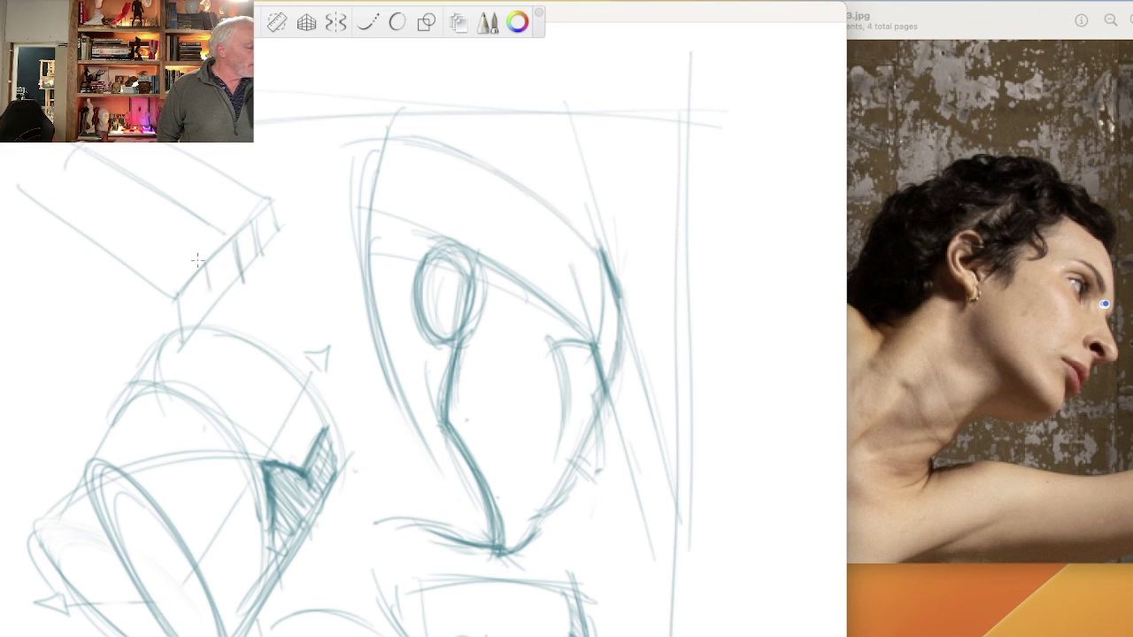
pyautogui.moveTo(193, 240)
pyautogui.mouseDown()
pyautogui.moveTo(94, 172)
pyautogui.moveTo(167, 253)
pyautogui.moveTo(71, 206)
pyautogui.mouseUp()
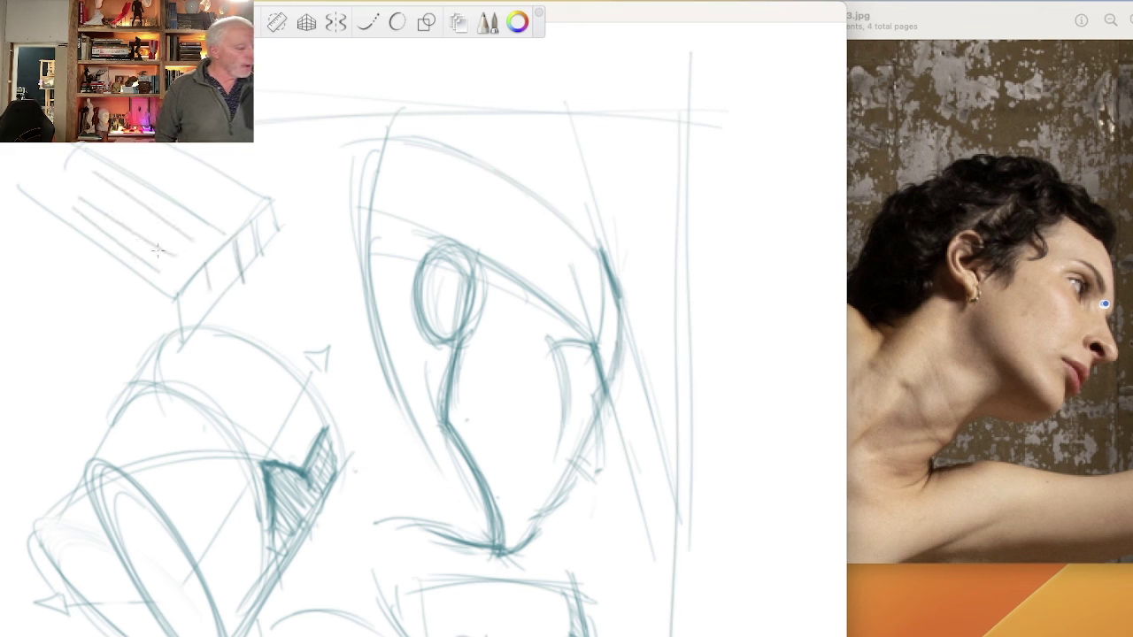
# Darken the slanted front guideline running down from the head's brow past the mouth, extend it downward, and mark the chin point.
pyautogui.moveTo(612, 427); pyautogui.dragTo(628, 479)
pyautogui.moveTo(605, 396); pyautogui.dragTo(616, 427)
pyautogui.moveTo(623, 453); pyautogui.dragTo(639, 509)
pyautogui.moveTo(609, 410); pyautogui.dragTo(625, 459)
pyautogui.moveTo(625, 464)
pyautogui.mouseDown()
pyautogui.moveTo(638, 506)
pyautogui.moveTo(631, 481)
pyautogui.mouseUp()
pyautogui.moveTo(593, 344); pyautogui.dragTo(636, 506)
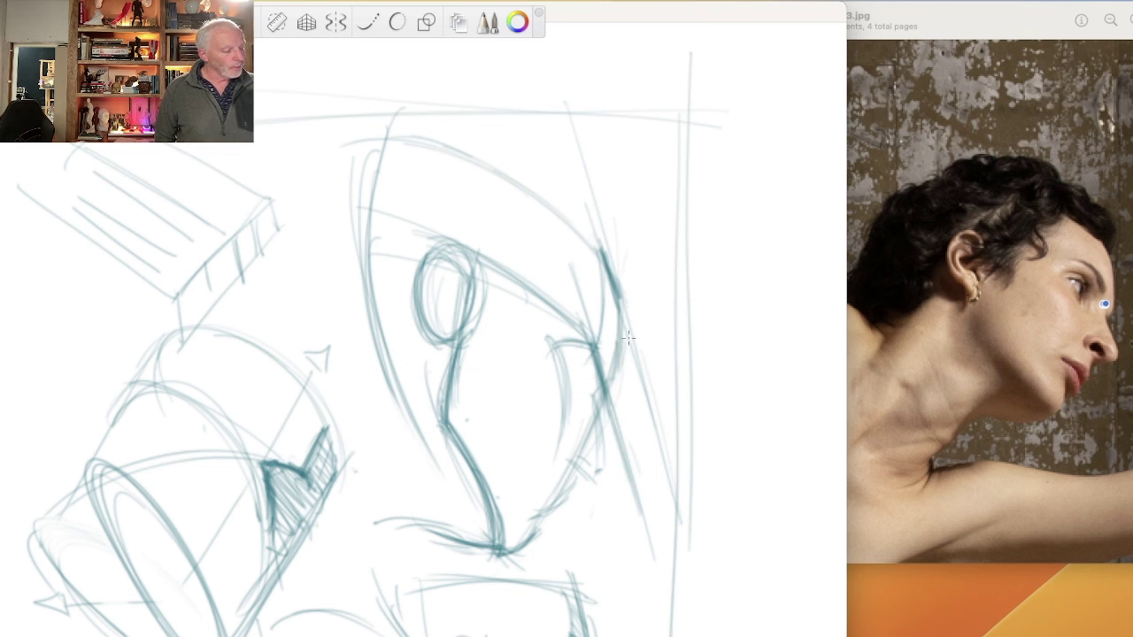
pyautogui.moveTo(505, 533); pyautogui.dragTo(502, 567)
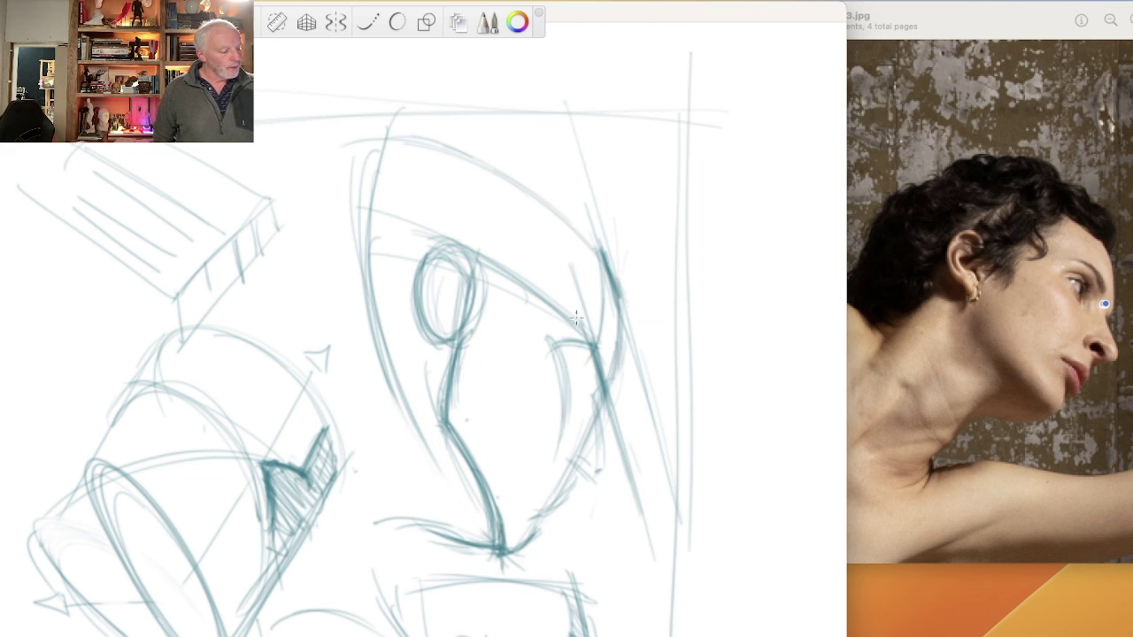
pyautogui.moveTo(599, 361); pyautogui.dragTo(670, 594)
# Draw a four-sided plane projecting in front of the forehead with a top edge running back over the head, and shade the plane.
pyautogui.moveTo(682, 212); pyautogui.dragTo(637, 322)
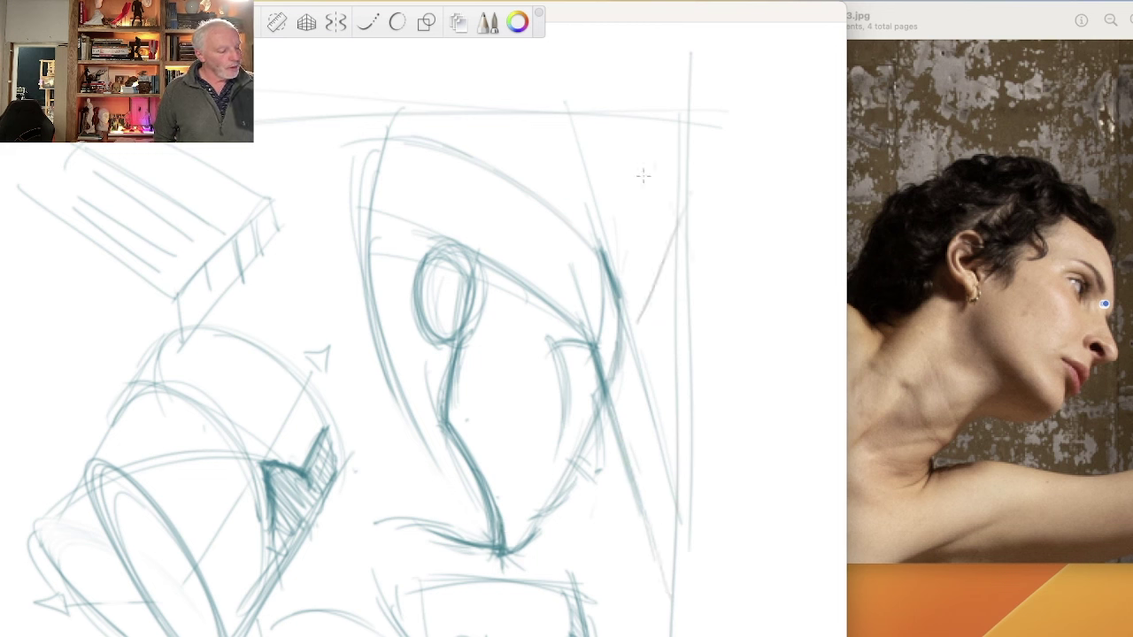
pyautogui.moveTo(644, 143); pyautogui.dragTo(600, 239)
pyautogui.moveTo(643, 135)
pyautogui.mouseDown()
pyautogui.moveTo(679, 225)
pyautogui.moveTo(659, 264)
pyautogui.mouseUp()
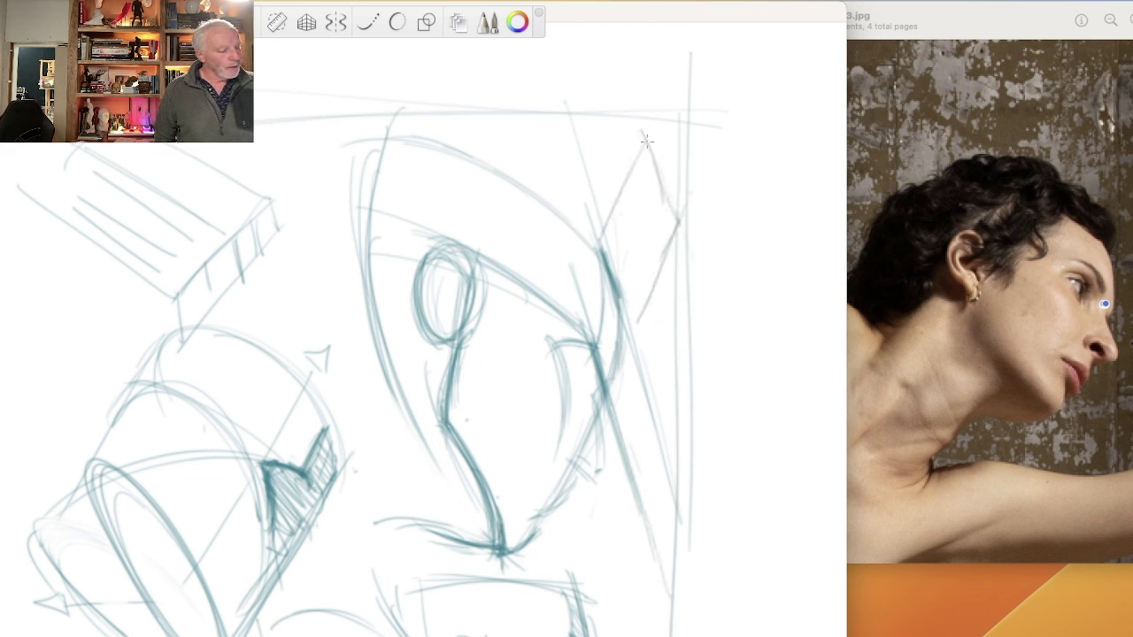
pyautogui.moveTo(497, 93); pyautogui.dragTo(586, 125)
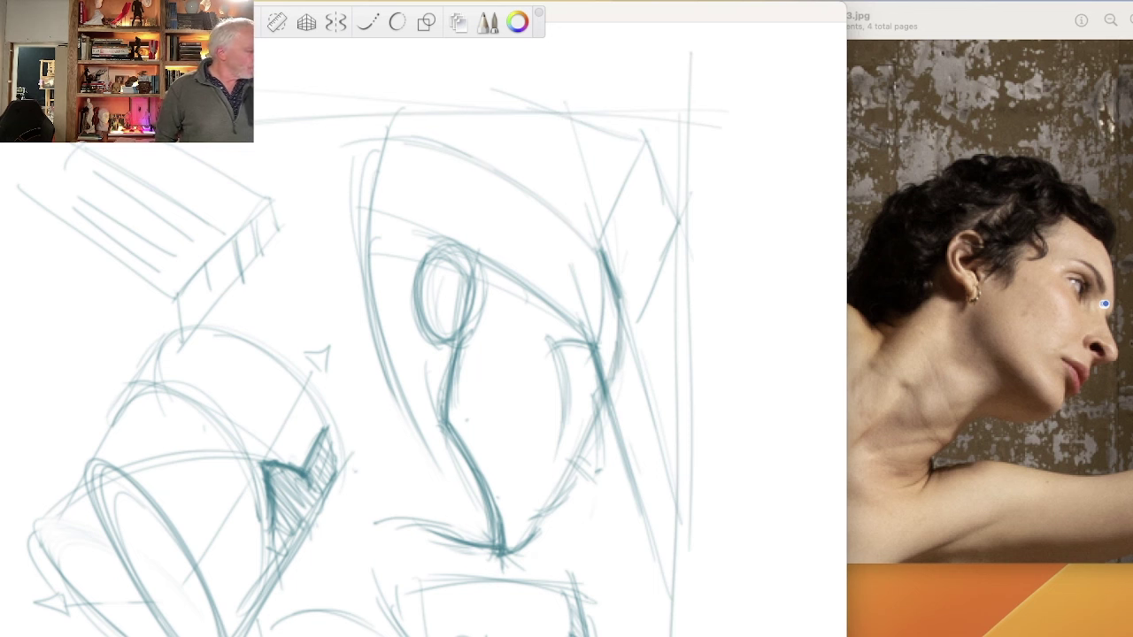
pyautogui.moveTo(662, 213)
pyautogui.mouseDown()
pyautogui.moveTo(648, 167)
pyautogui.moveTo(668, 210)
pyautogui.moveTo(622, 193)
pyautogui.moveTo(631, 272)
pyautogui.moveTo(633, 198)
pyautogui.moveTo(657, 190)
pyautogui.moveTo(654, 265)
pyautogui.moveTo(617, 231)
pyautogui.moveTo(609, 261)
pyautogui.mouseUp()
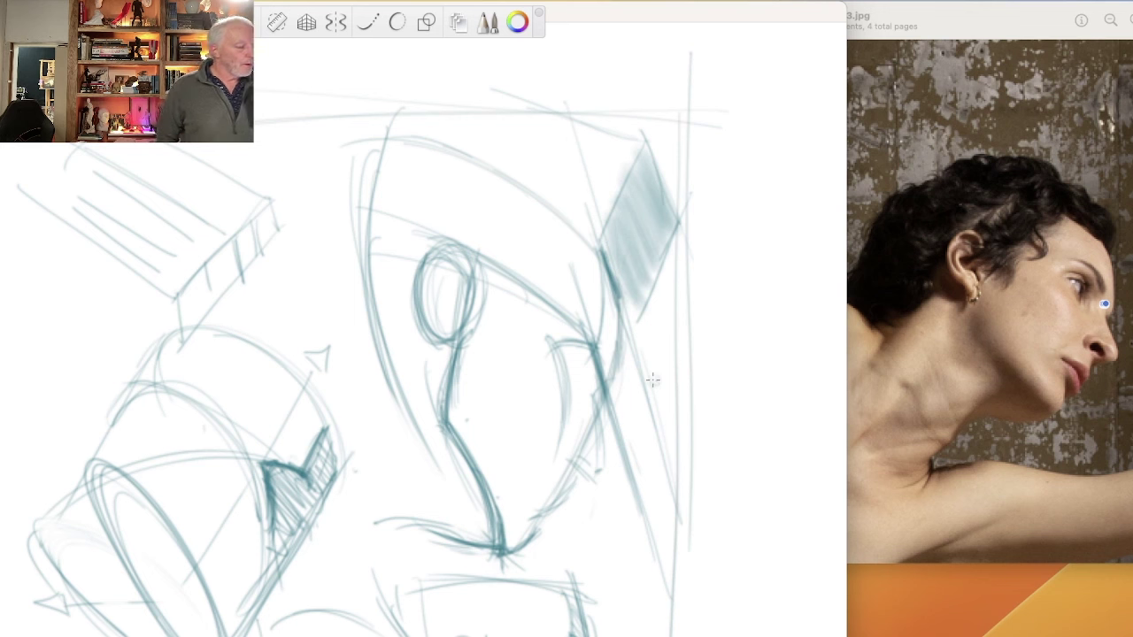
pyautogui.moveTo(608, 312)
pyautogui.mouseDown()
pyautogui.moveTo(603, 372)
pyautogui.moveTo(575, 378)
pyautogui.moveTo(564, 484)
pyautogui.mouseUp()
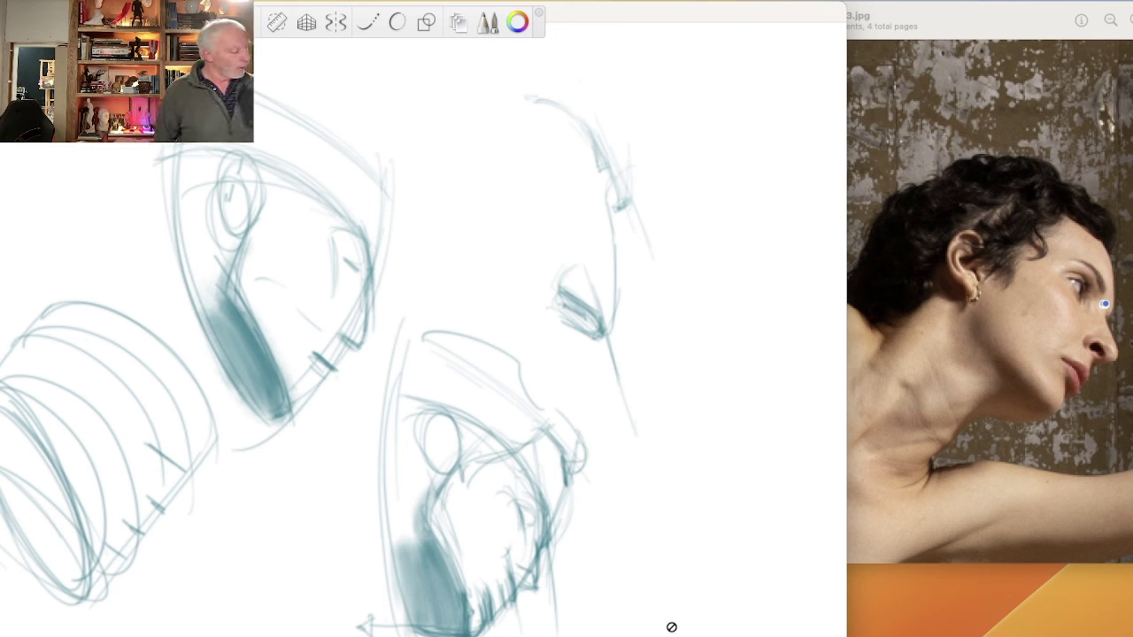
# Block in the profile fragment on the two-head sheet with broad soft strokes for its front planes and the edges receding from them.
pyautogui.moveTo(582, 281); pyautogui.dragTo(639, 451)
pyautogui.moveTo(577, 246); pyautogui.dragTo(664, 547)
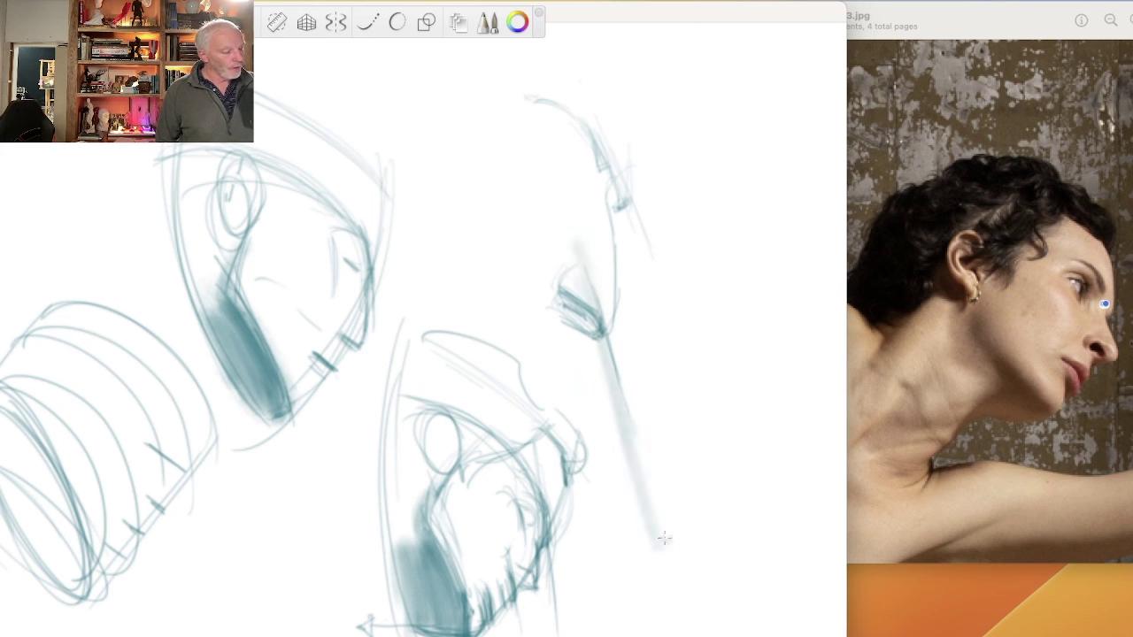
pyautogui.moveTo(330, 118)
pyautogui.mouseDown()
pyautogui.moveTo(534, 258)
pyautogui.moveTo(485, 231)
pyautogui.mouseUp()
pyautogui.moveTo(604, 164)
pyautogui.mouseDown()
pyautogui.moveTo(591, 117)
pyautogui.moveTo(632, 224)
pyautogui.moveTo(584, 100)
pyautogui.moveTo(617, 193)
pyautogui.mouseUp()
pyautogui.moveTo(570, 91); pyautogui.dragTo(375, 43)
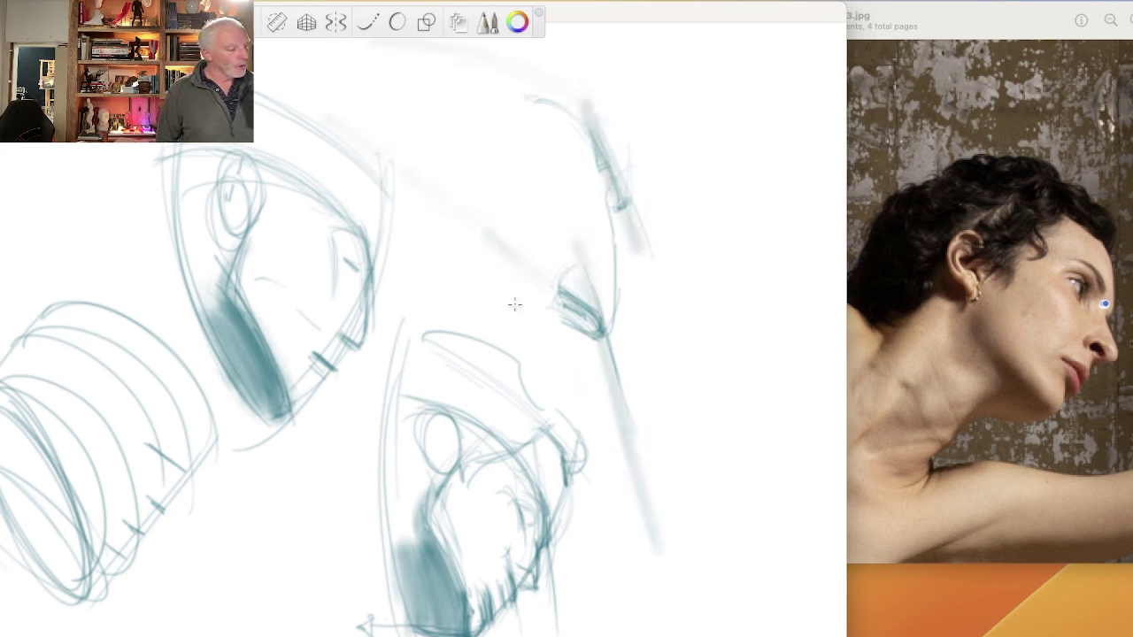
# Sketch a soft box corner ahead of the profile fragment, with one edge descending and two edges receding from its top point.
pyautogui.moveTo(713, 126); pyautogui.dragTo(736, 223)
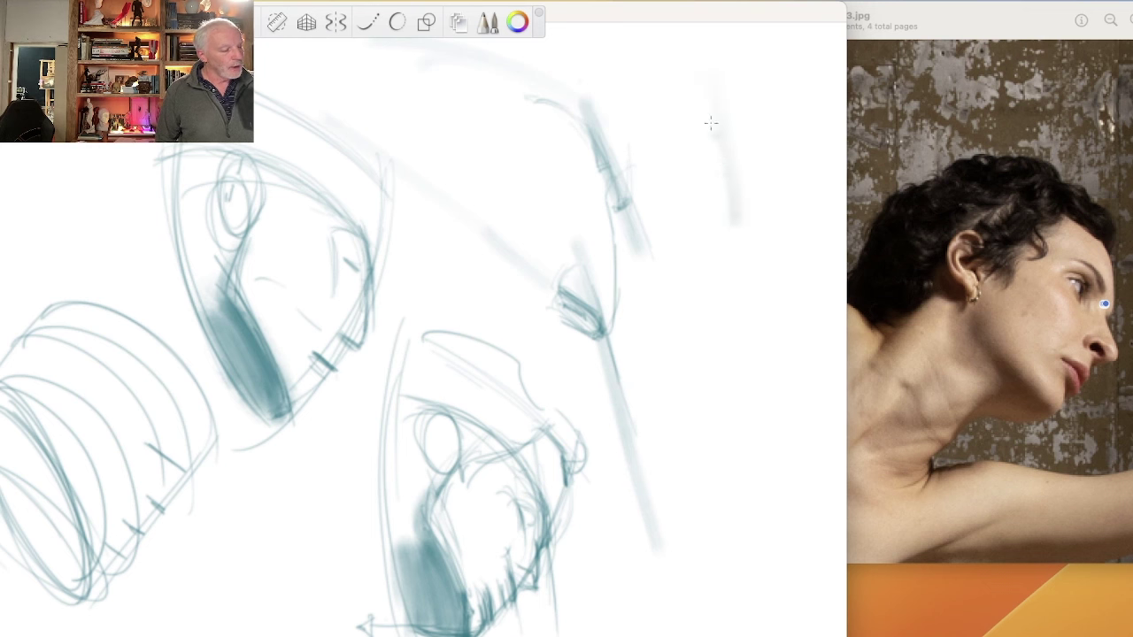
pyautogui.moveTo(707, 64)
pyautogui.mouseDown()
pyautogui.moveTo(735, 216)
pyautogui.moveTo(609, 25)
pyautogui.mouseUp()
pyautogui.moveTo(705, 58); pyautogui.dragTo(661, 122)
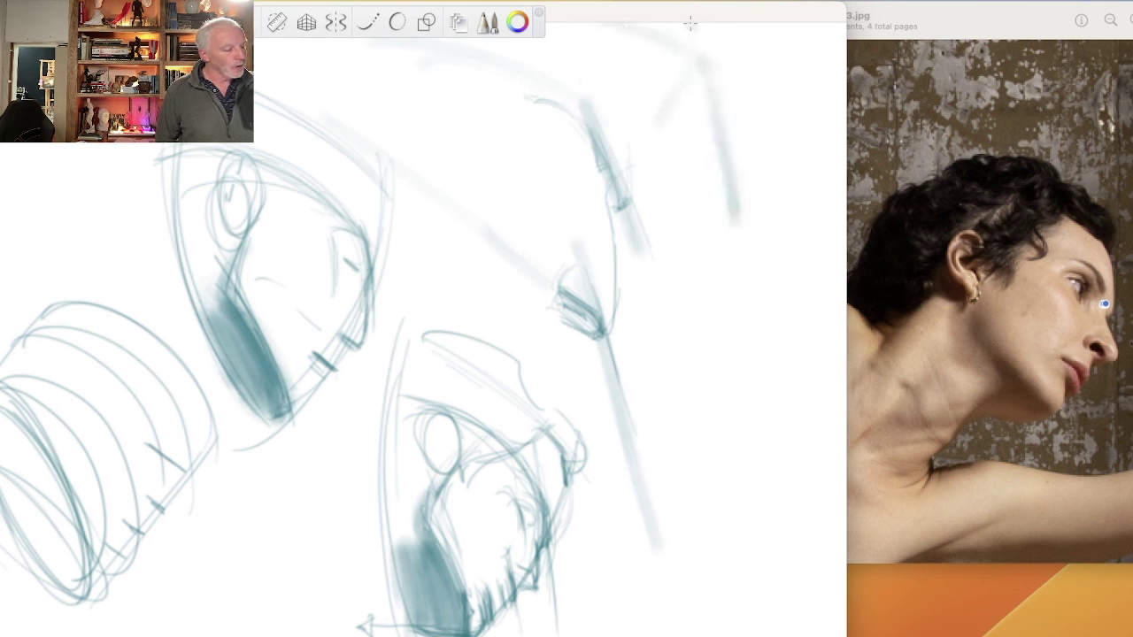
# Add the third edge of the soft box corner and sweep a broad curved plane ahead of the profile fragment, turning back under it.
pyautogui.moveTo(692, 63); pyautogui.dragTo(661, 121)
pyautogui.moveTo(683, 269)
pyautogui.mouseDown()
pyautogui.moveTo(652, 122)
pyautogui.moveTo(563, 50)
pyautogui.mouseUp()
pyautogui.moveTo(563, 50)
pyautogui.mouseDown()
pyautogui.moveTo(688, 236)
pyautogui.moveTo(640, 107)
pyautogui.moveTo(553, 50)
pyautogui.moveTo(698, 264)
pyautogui.mouseUp()
pyautogui.moveTo(697, 264)
pyautogui.mouseDown()
pyautogui.moveTo(592, 58)
pyautogui.moveTo(527, 43)
pyautogui.moveTo(655, 323)
pyautogui.mouseUp()
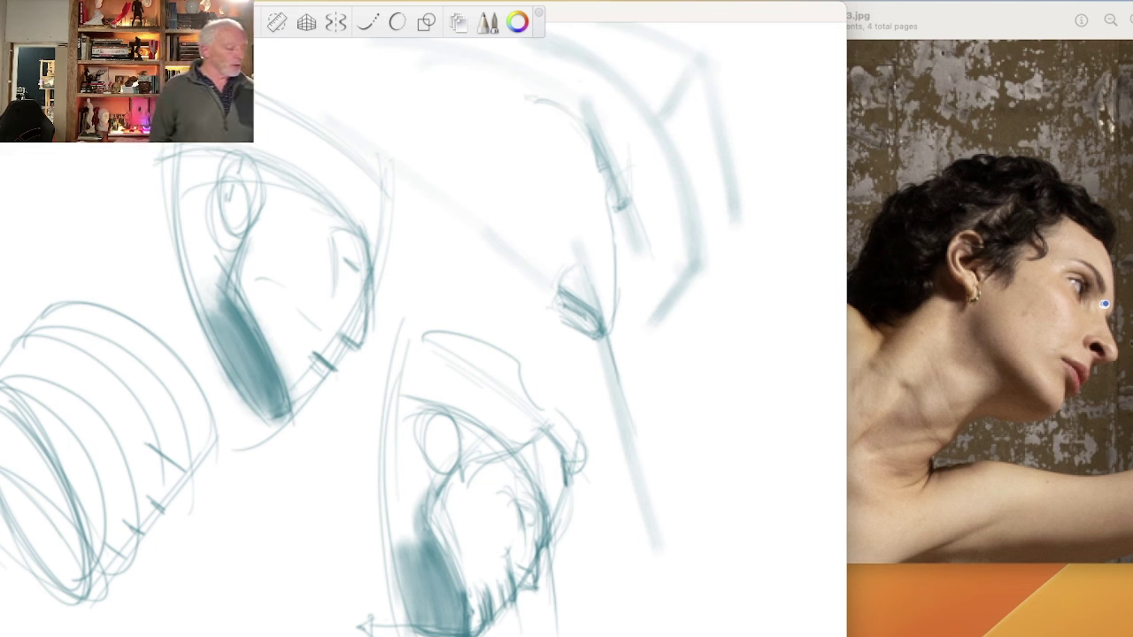
# Draw arrows pointing at the front and back of the lower head and at the profile fragment's base, and extend the sweeping jaw line backward.
pyautogui.moveTo(628, 575)
pyautogui.mouseDown()
pyautogui.moveTo(576, 520)
pyautogui.moveTo(604, 521)
pyautogui.mouseUp()
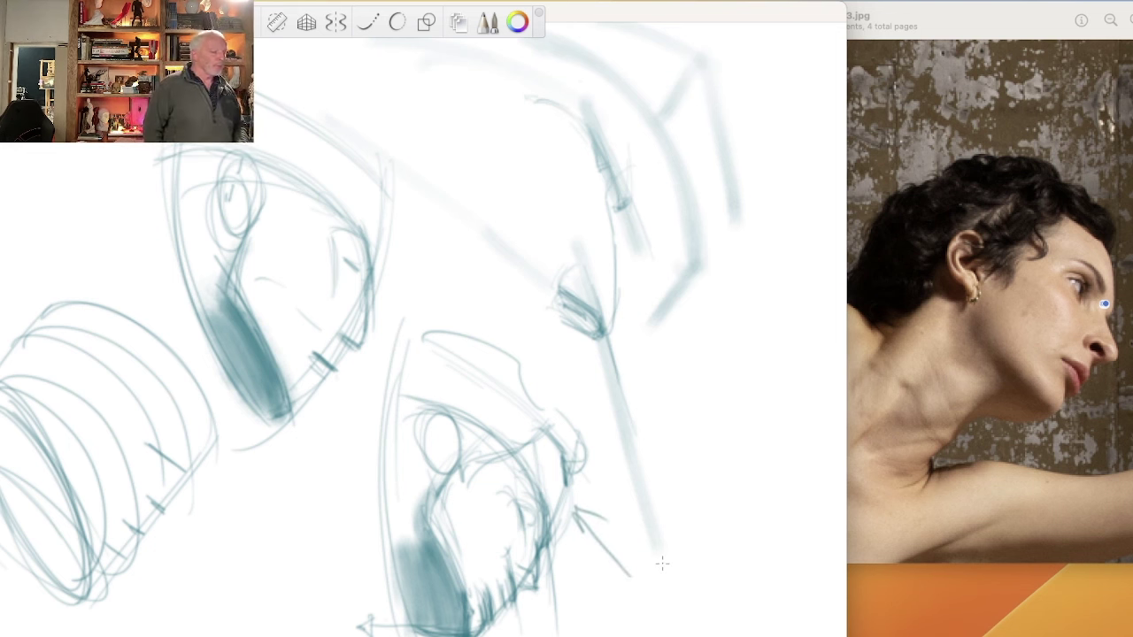
pyautogui.moveTo(261, 492); pyautogui.dragTo(381, 524)
pyautogui.moveTo(380, 526); pyautogui.dragTo(350, 542)
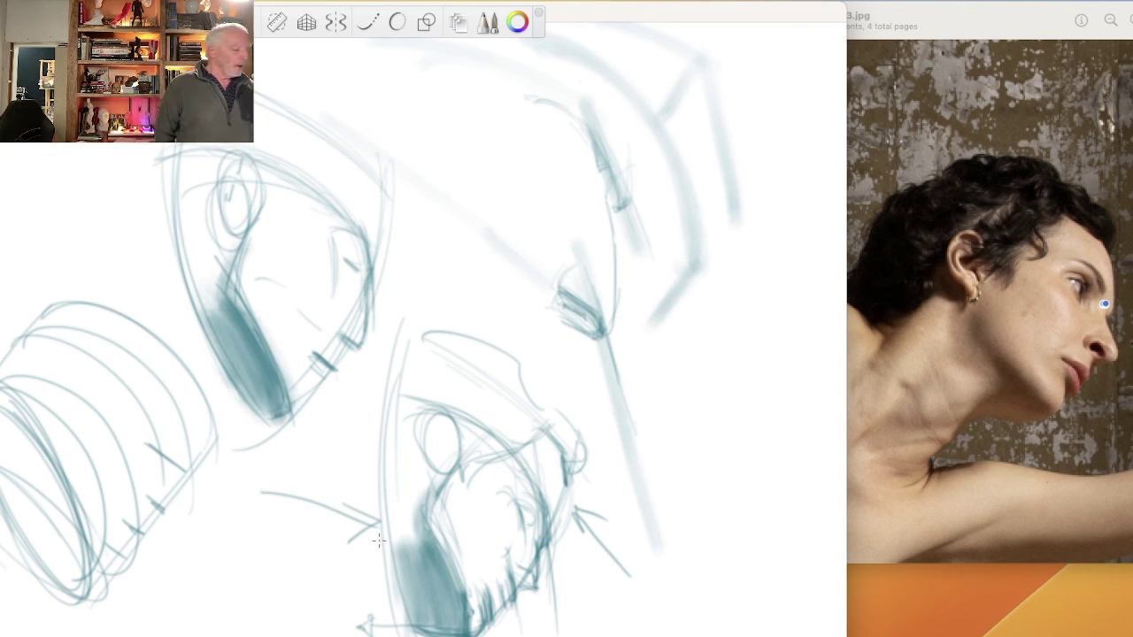
pyautogui.moveTo(329, 636); pyautogui.dragTo(105, 636)
pyautogui.moveTo(430, 635); pyautogui.dragTo(131, 629)
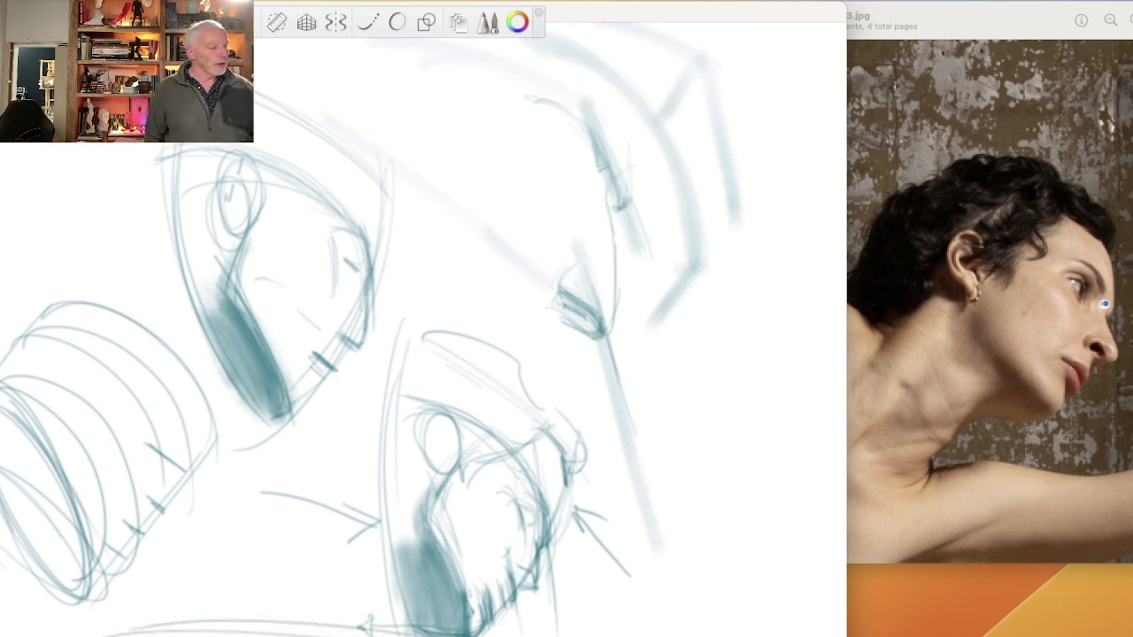
pyautogui.moveTo(669, 312)
pyautogui.mouseDown()
pyautogui.moveTo(637, 285)
pyautogui.moveTo(646, 312)
pyautogui.mouseUp()
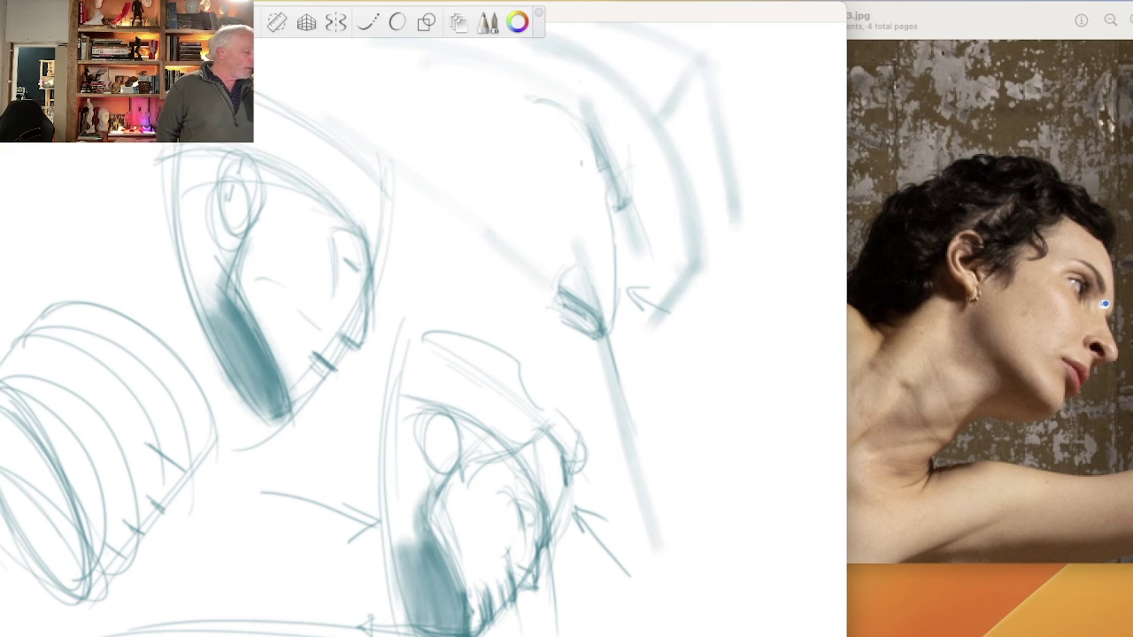
# Clear the canvas and sketch a new tilted head's curved skull top with light arcs running forward into the forehead.
pyautogui.press('Delete')
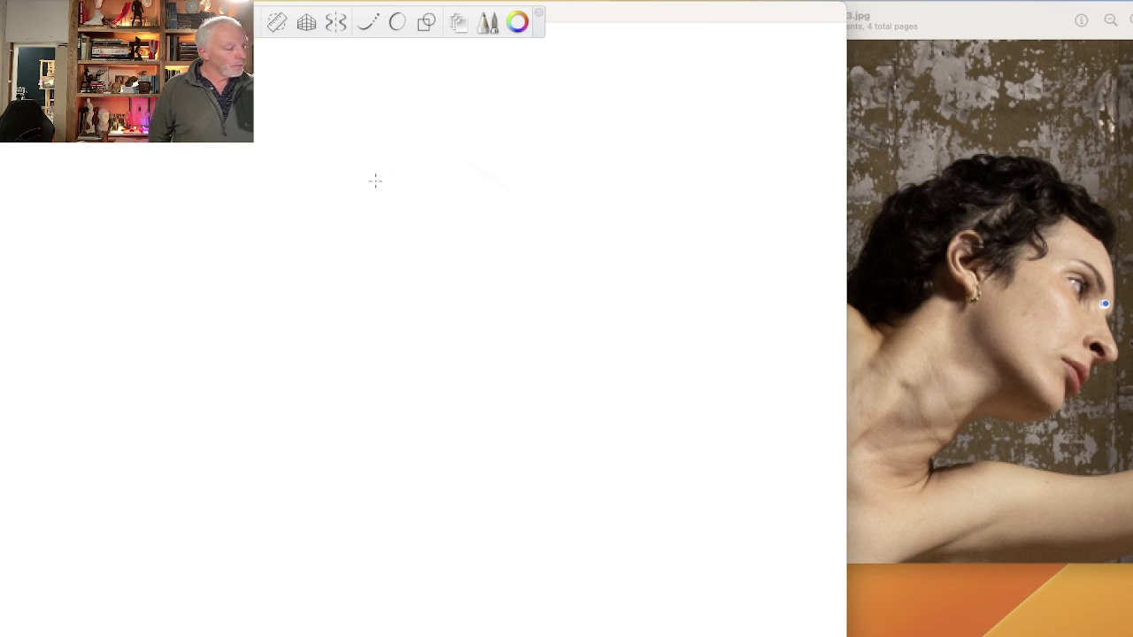
pyautogui.moveTo(465, 161); pyautogui.dragTo(564, 272)
pyautogui.moveTo(428, 263)
pyautogui.mouseDown()
pyautogui.moveTo(369, 205)
pyautogui.moveTo(357, 166)
pyautogui.mouseUp()
pyautogui.moveTo(393, 140); pyautogui.dragTo(573, 303)
pyautogui.moveTo(363, 215); pyautogui.dragTo(572, 332)
pyautogui.moveTo(366, 147); pyautogui.dragTo(557, 370)
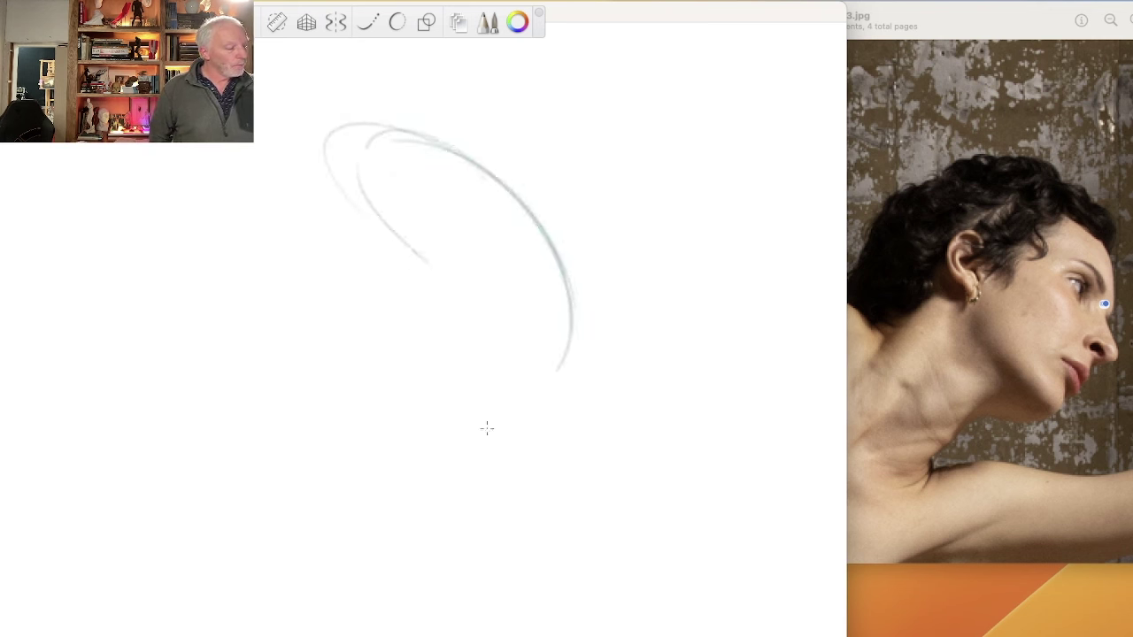
# Sweep the front of the face from the brow down and back to the chin, and mark short curved strokes at the brow.
pyautogui.moveTo(554, 250); pyautogui.dragTo(450, 551)
pyautogui.moveTo(576, 292); pyautogui.dragTo(393, 571)
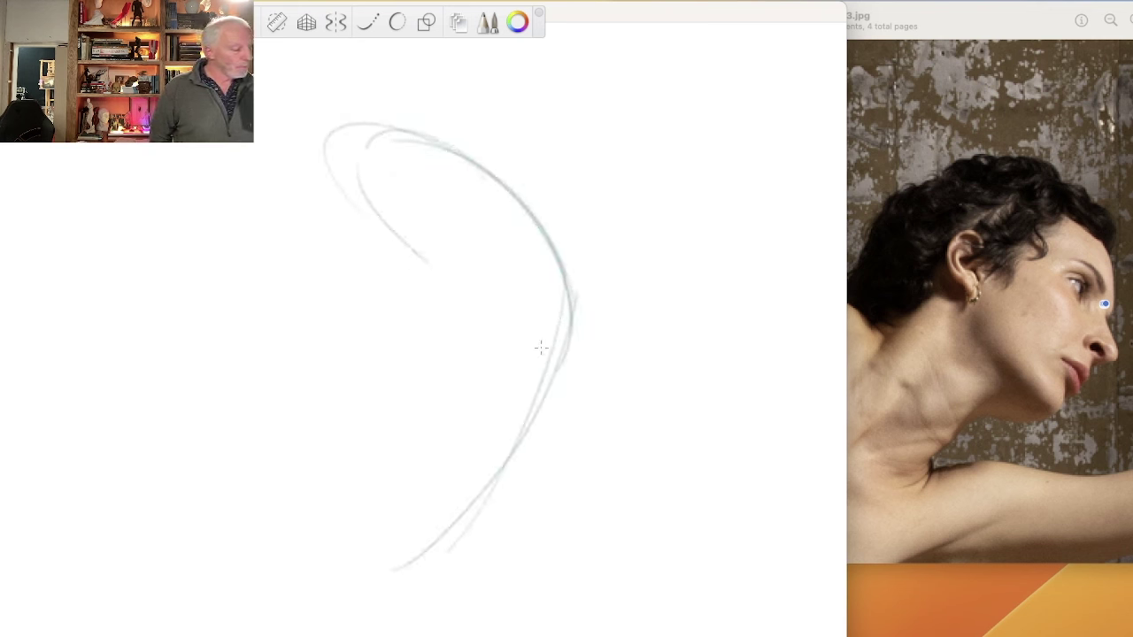
pyautogui.moveTo(565, 290)
pyautogui.mouseDown()
pyautogui.moveTo(515, 432)
pyautogui.moveTo(458, 520)
pyautogui.mouseUp()
pyautogui.moveTo(554, 336)
pyautogui.mouseDown()
pyautogui.moveTo(360, 578)
pyautogui.moveTo(342, 578)
pyautogui.mouseUp()
pyautogui.moveTo(565, 247); pyautogui.dragTo(563, 275)
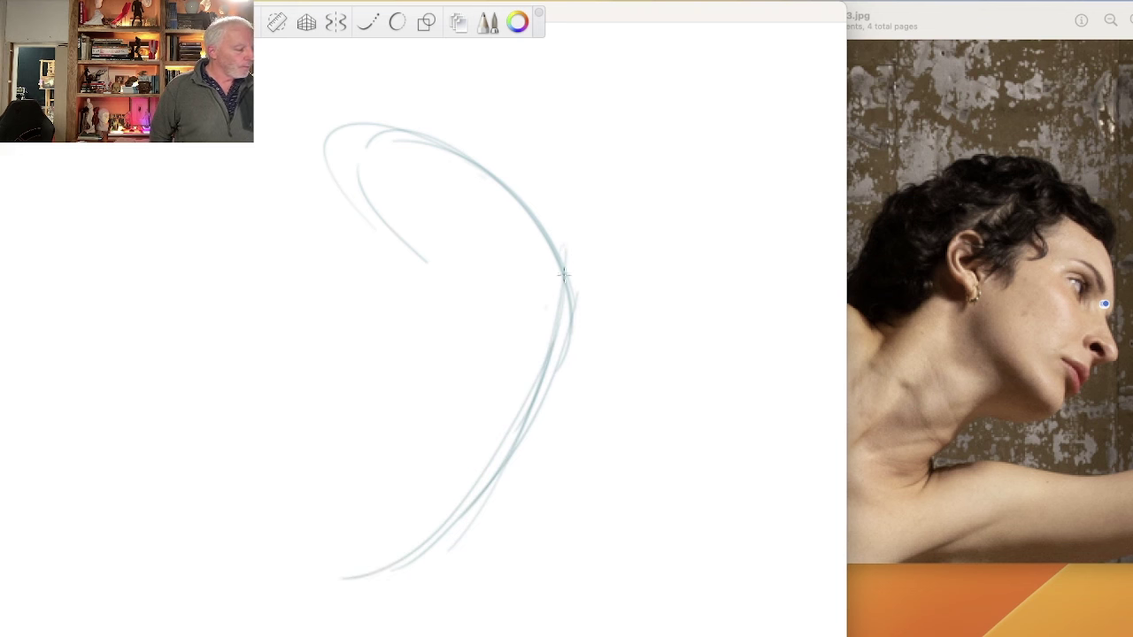
pyautogui.moveTo(520, 434); pyautogui.dragTo(418, 530)
pyautogui.moveTo(522, 299)
pyautogui.mouseDown()
pyautogui.moveTo(548, 388)
pyautogui.moveTo(551, 361)
pyautogui.mouseUp()
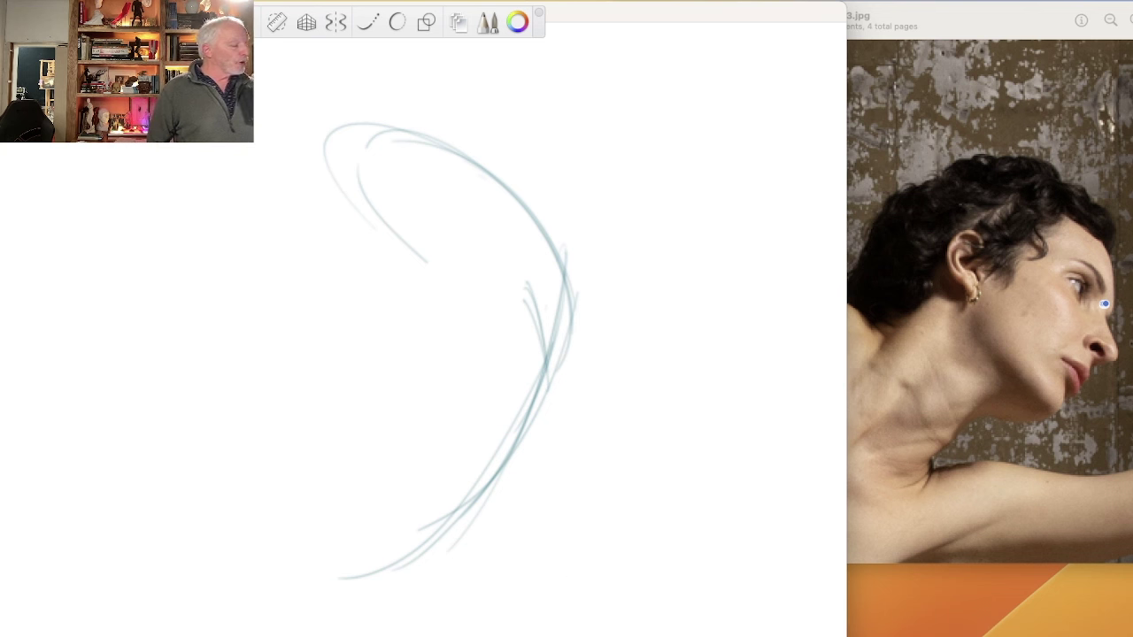
# Draw a scalloped curve well behind the head, and lighten the front contour of the face with a soft eraser.
pyautogui.moveTo(108, 152)
pyautogui.mouseDown()
pyautogui.moveTo(13, 327)
pyautogui.moveTo(13, 380)
pyautogui.mouseUp()
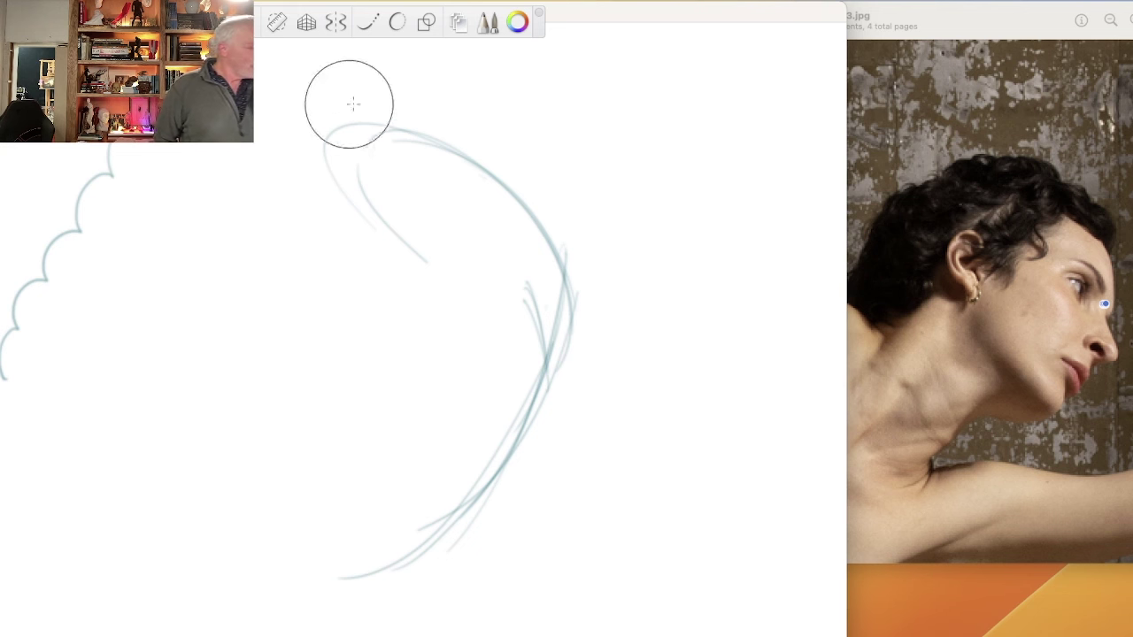
pyautogui.moveTo(547, 265)
pyautogui.mouseDown()
pyautogui.moveTo(518, 228)
pyautogui.moveTo(461, 306)
pyautogui.moveTo(432, 559)
pyautogui.mouseUp()
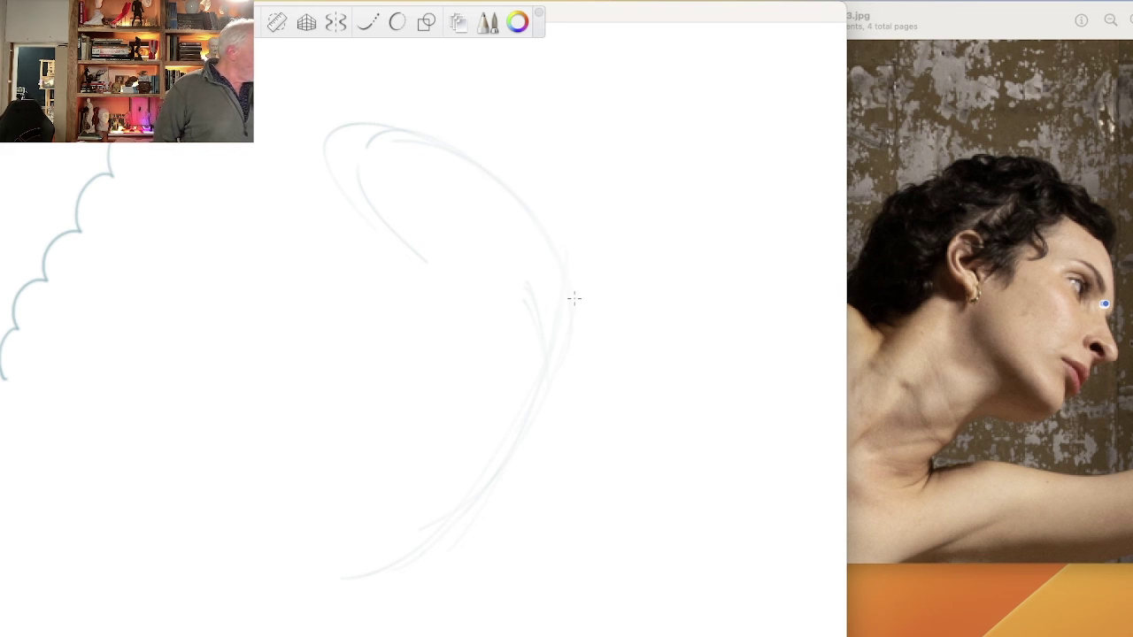
# Restate the head in light orange-brown with slanted strokes behind it, a long back line down to the chin, and the skull's top arc.
pyautogui.moveTo(39, 451); pyautogui.dragTo(94, 515)
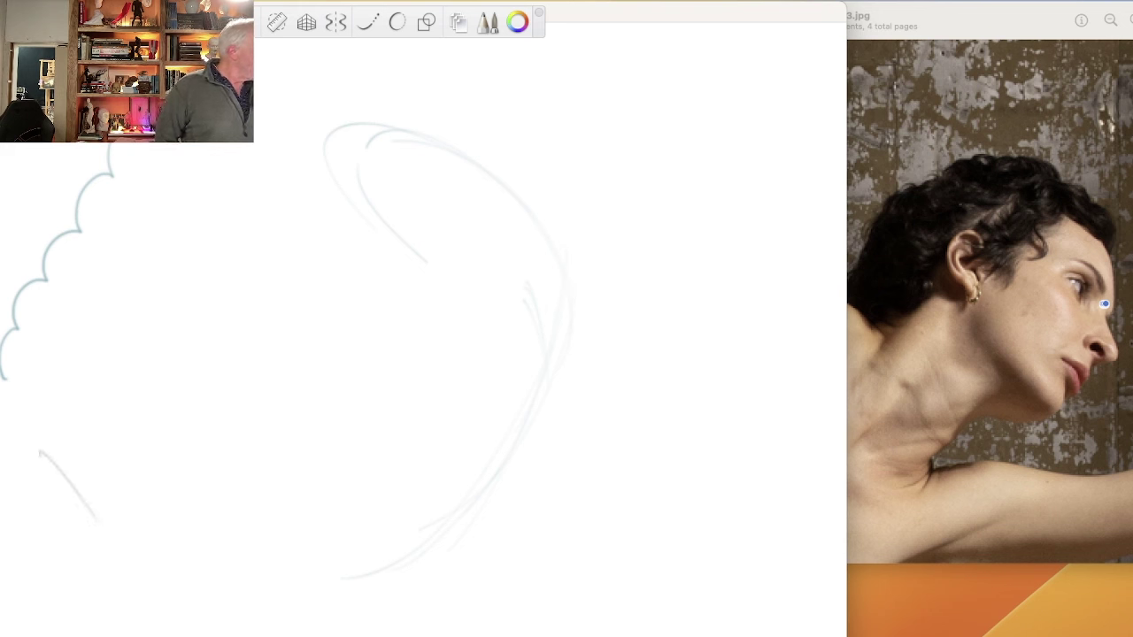
pyautogui.moveTo(42, 333); pyautogui.dragTo(142, 446)
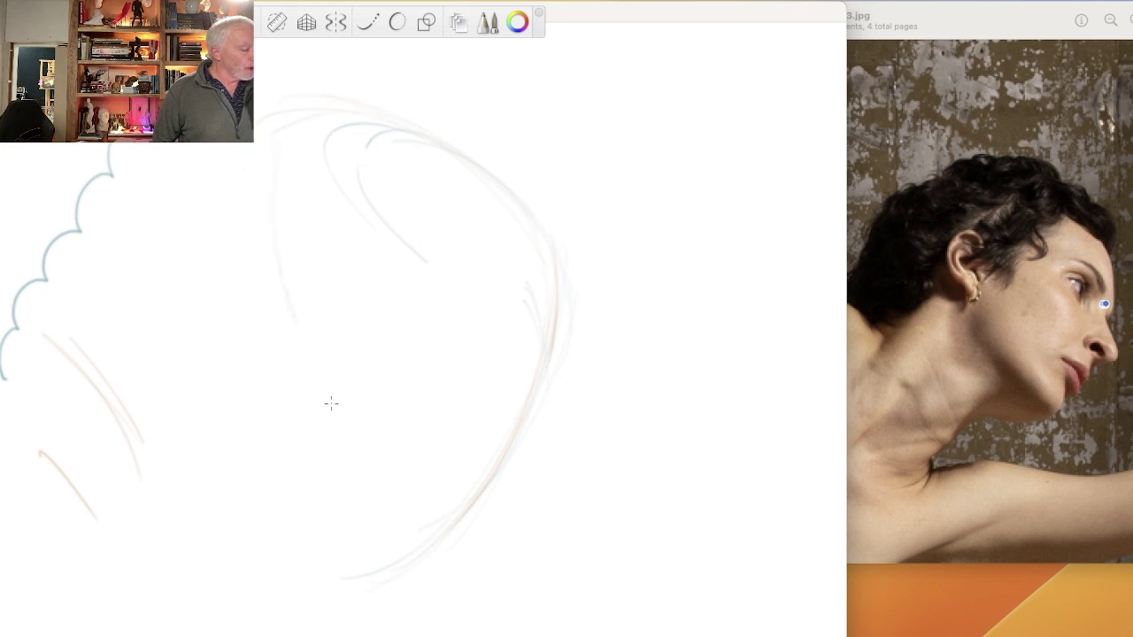
pyautogui.moveTo(267, 200); pyautogui.dragTo(398, 535)
pyautogui.moveTo(274, 150); pyautogui.dragTo(416, 540)
pyautogui.moveTo(276, 257); pyautogui.dragTo(458, 555)
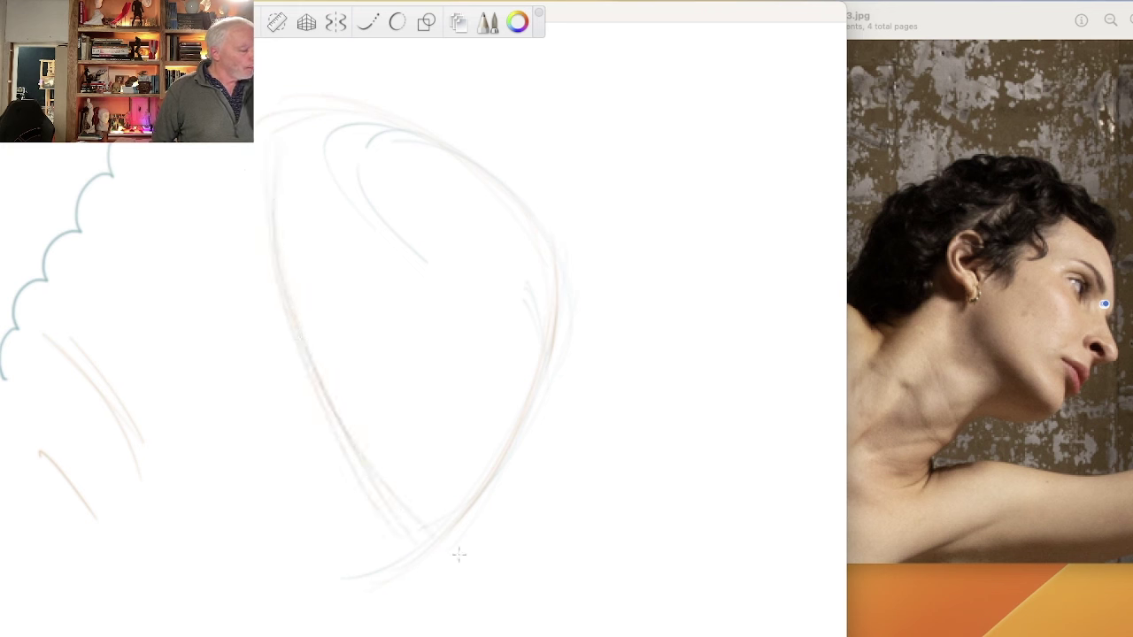
pyautogui.moveTo(280, 138); pyautogui.dragTo(394, 525)
pyautogui.moveTo(460, 150); pyautogui.dragTo(259, 104)
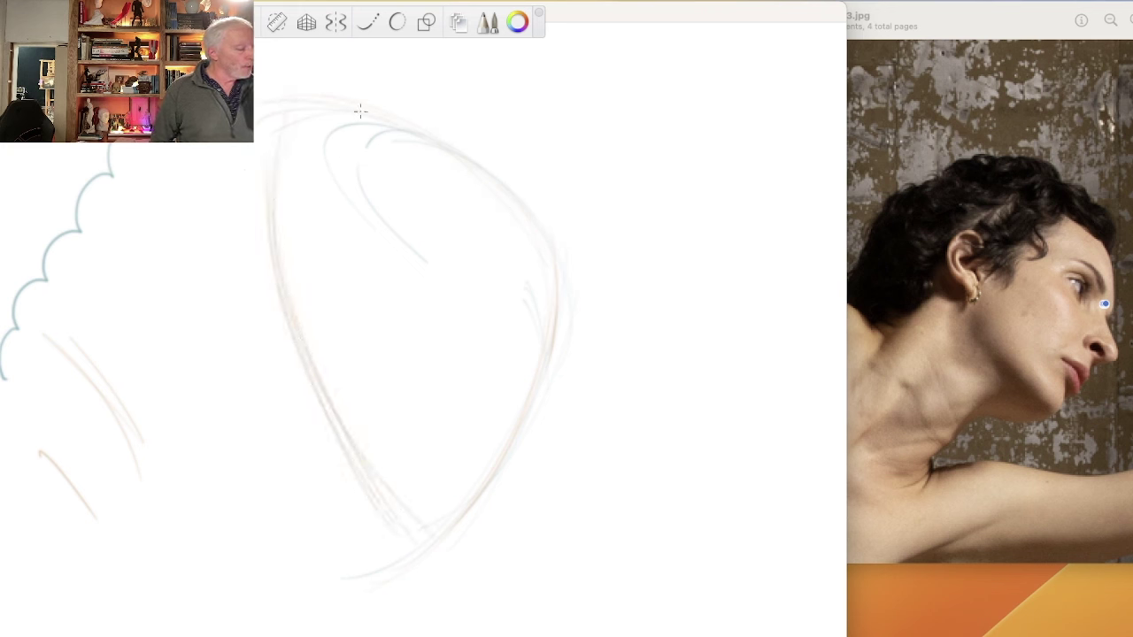
# Draw arrows around the head marking the top plane, the back line and the front of the lower face.
pyautogui.moveTo(441, 75)
pyautogui.mouseDown()
pyautogui.moveTo(430, 103)
pyautogui.moveTo(416, 109)
pyautogui.moveTo(411, 95)
pyautogui.mouseUp()
pyautogui.moveTo(202, 329)
pyautogui.mouseDown()
pyautogui.moveTo(251, 330)
pyautogui.moveTo(255, 345)
pyautogui.moveTo(240, 357)
pyautogui.mouseUp()
pyautogui.moveTo(531, 501)
pyautogui.mouseDown()
pyautogui.moveTo(478, 563)
pyautogui.moveTo(501, 577)
pyautogui.mouseUp()
pyautogui.moveTo(474, 535); pyautogui.dragTo(458, 582)
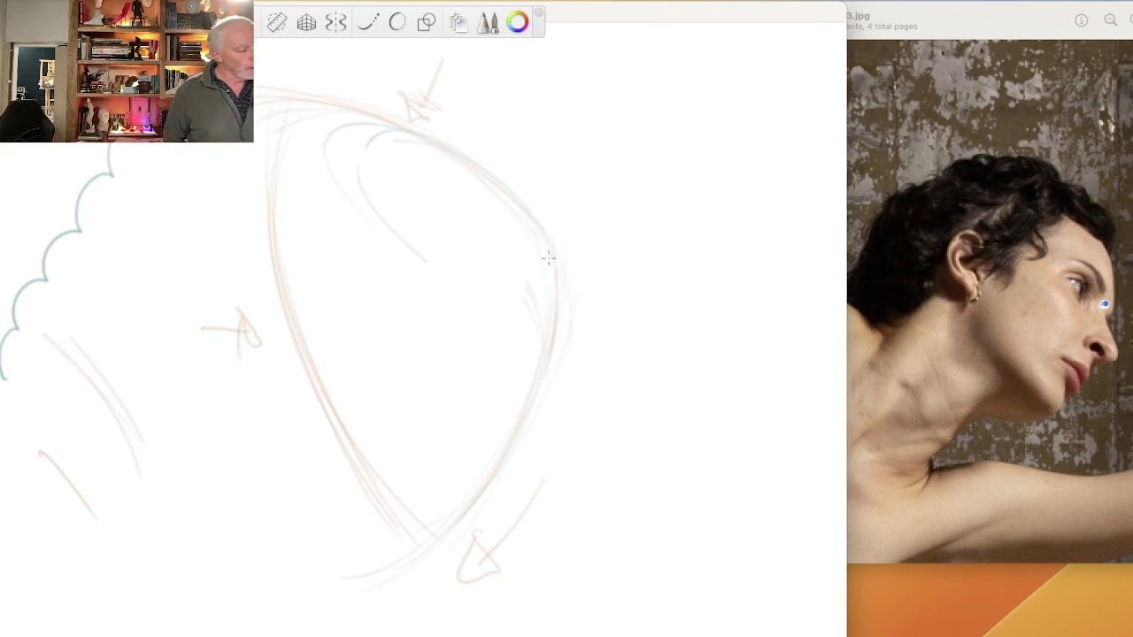
# Draw two short parallel slanted lines ahead of the forehead and darken the matching slope on the forehead.
pyautogui.moveTo(533, 110); pyautogui.dragTo(583, 196)
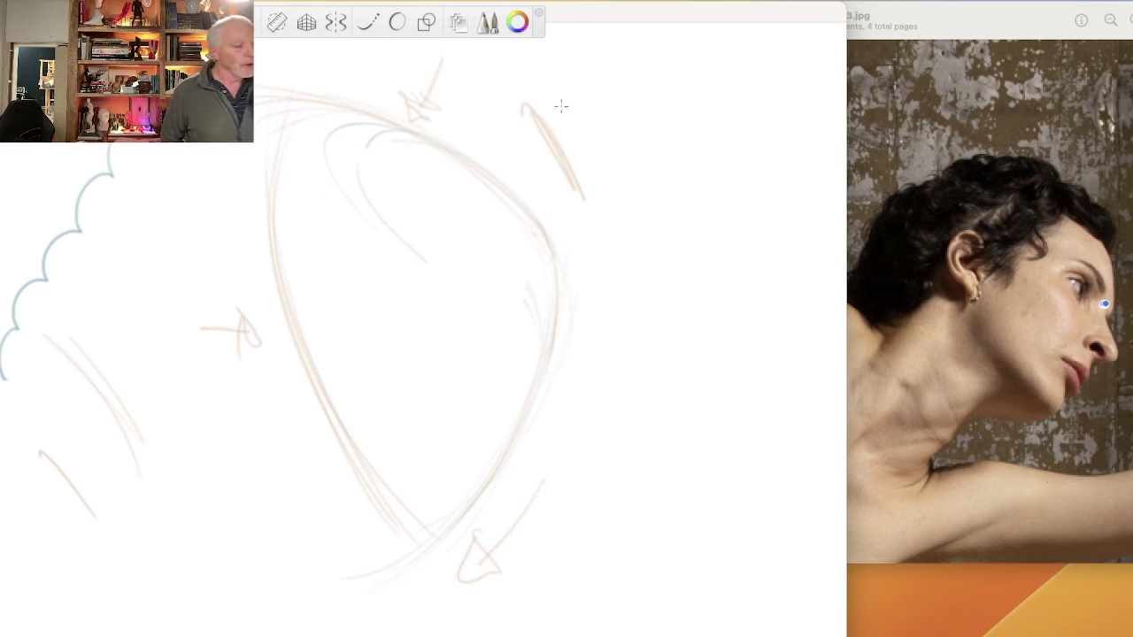
pyautogui.moveTo(550, 89); pyautogui.dragTo(592, 154)
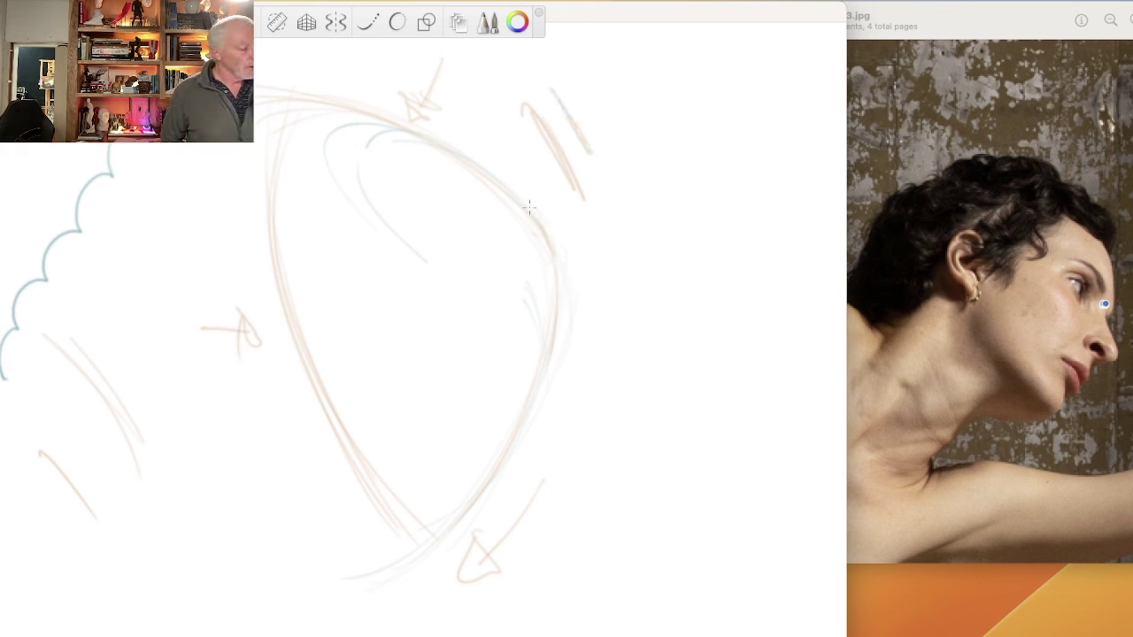
pyautogui.moveTo(535, 216); pyautogui.dragTo(555, 264)
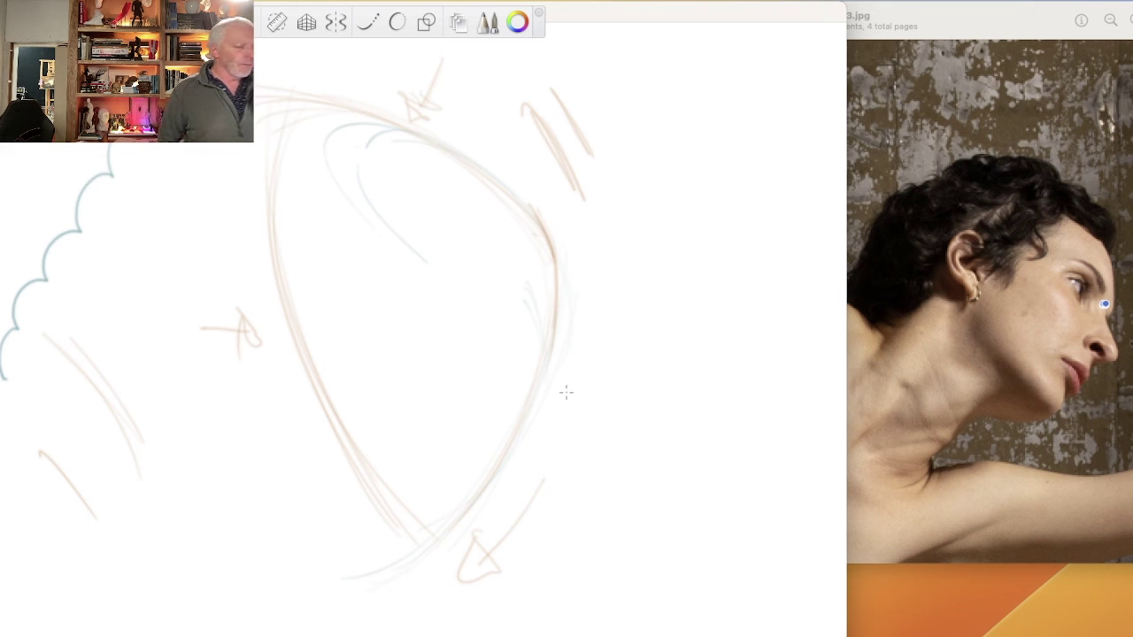
# Draw long vertical guidelines in front of the face and a horizontal guideline across the head at hairline height.
pyautogui.moveTo(593, 193); pyautogui.dragTo(604, 482)
pyautogui.moveTo(586, 108); pyautogui.dragTo(608, 551)
pyautogui.moveTo(705, 195); pyautogui.dragTo(1, 200)
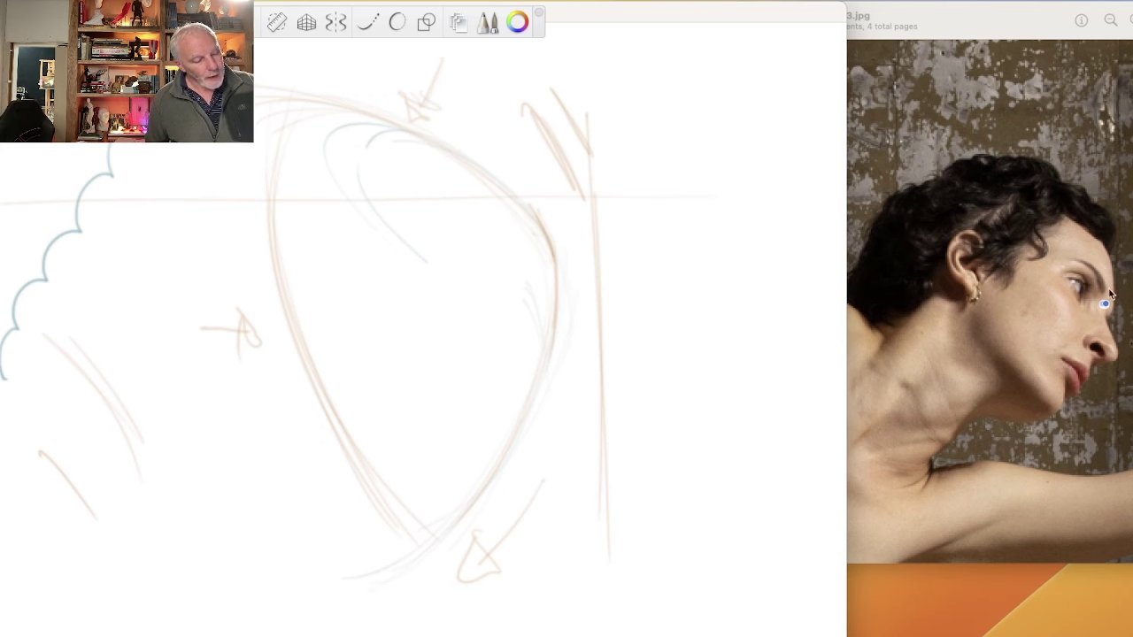
# Bring the Eve-353.jpg photo forward to check the profile against it, nudge its window slightly, and return to the drawing.
pyautogui.click(1087, 243)
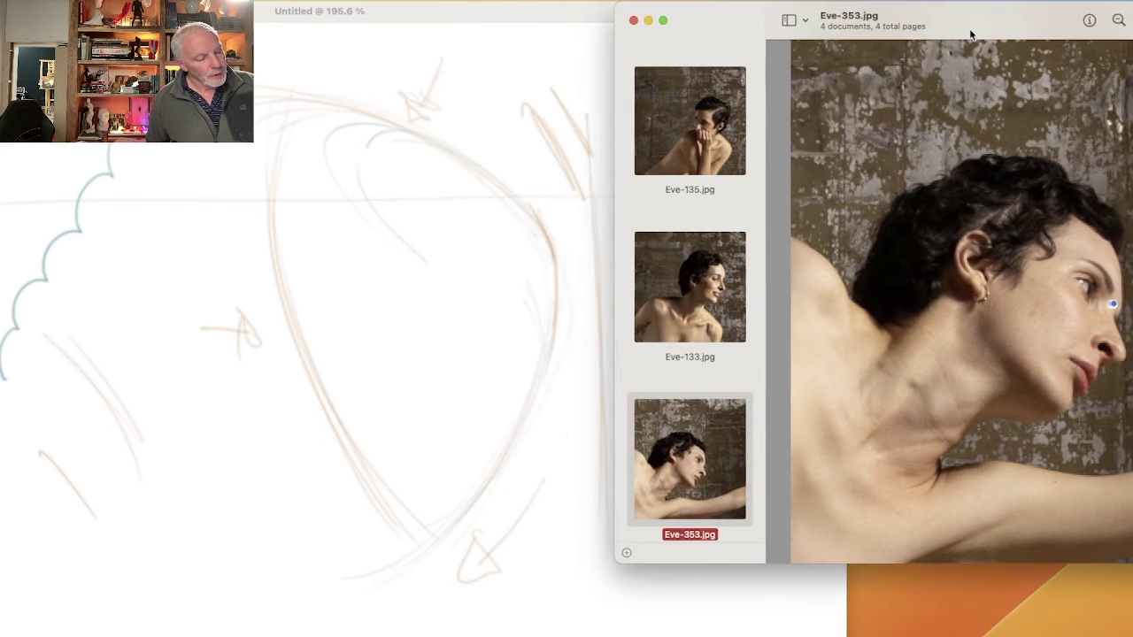
pyautogui.moveTo(968, 41)
pyautogui.mouseDown()
pyautogui.moveTo(988, 43)
pyautogui.moveTo(965, 43)
pyautogui.mouseUp()
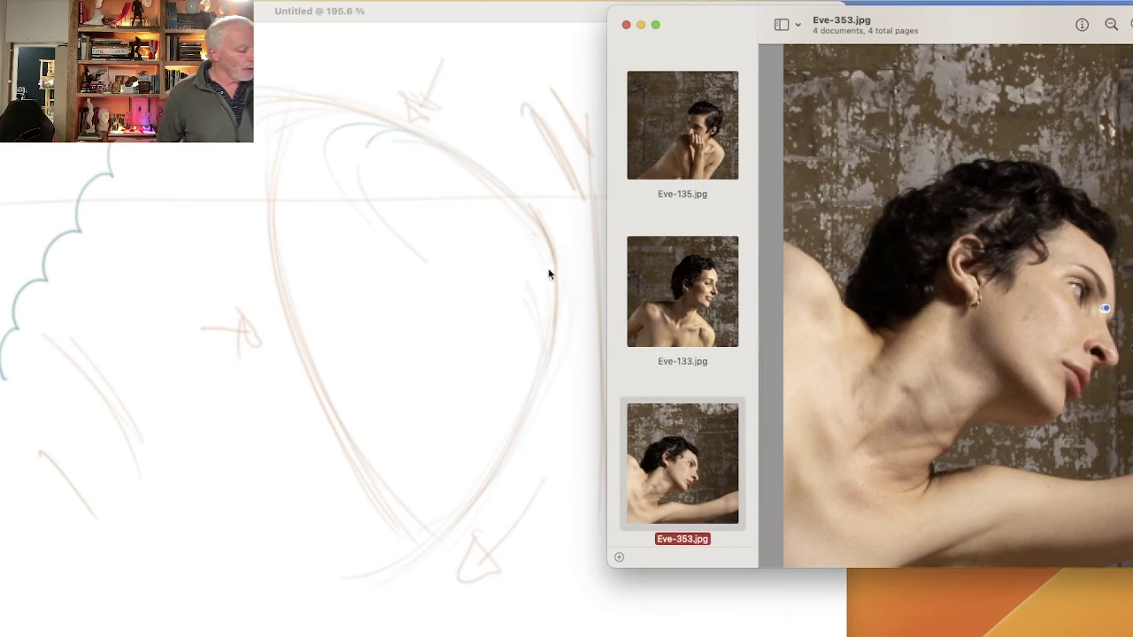
pyautogui.click(594, 208)
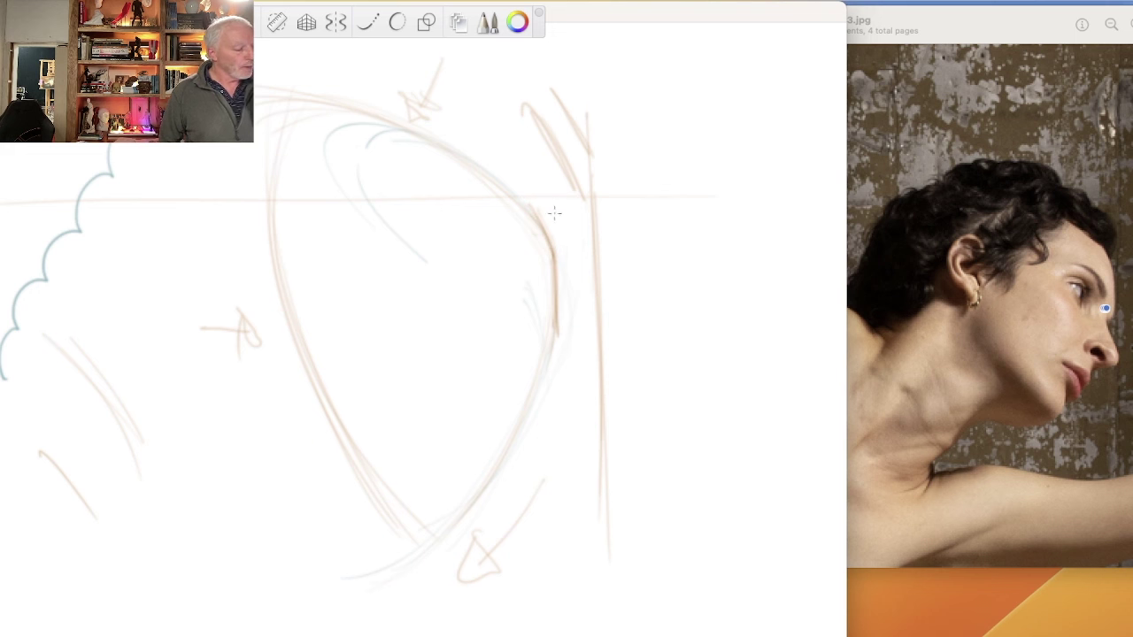
# Outline the wavy hair mass over the skull, from the forehead lock back across the crown and along the lower hairline.
pyautogui.moveTo(513, 167); pyautogui.dragTo(555, 238)
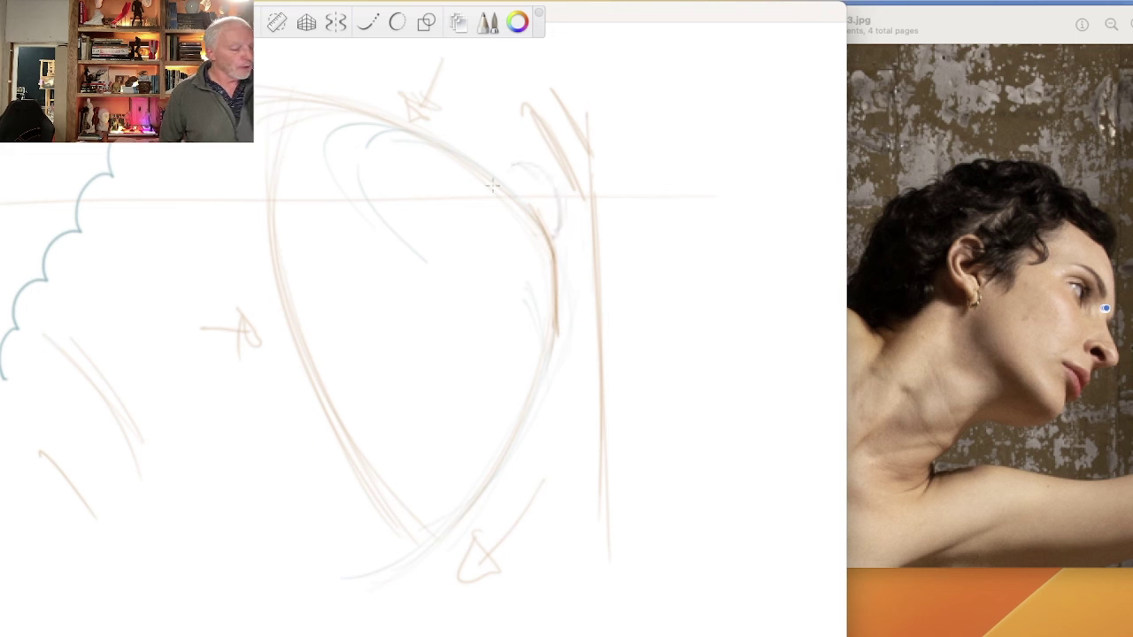
pyautogui.moveTo(469, 184); pyautogui.dragTo(536, 208)
pyautogui.moveTo(522, 167); pyautogui.dragTo(456, 150)
pyautogui.moveTo(469, 192)
pyautogui.mouseDown()
pyautogui.moveTo(431, 245)
pyautogui.moveTo(380, 268)
pyautogui.mouseUp()
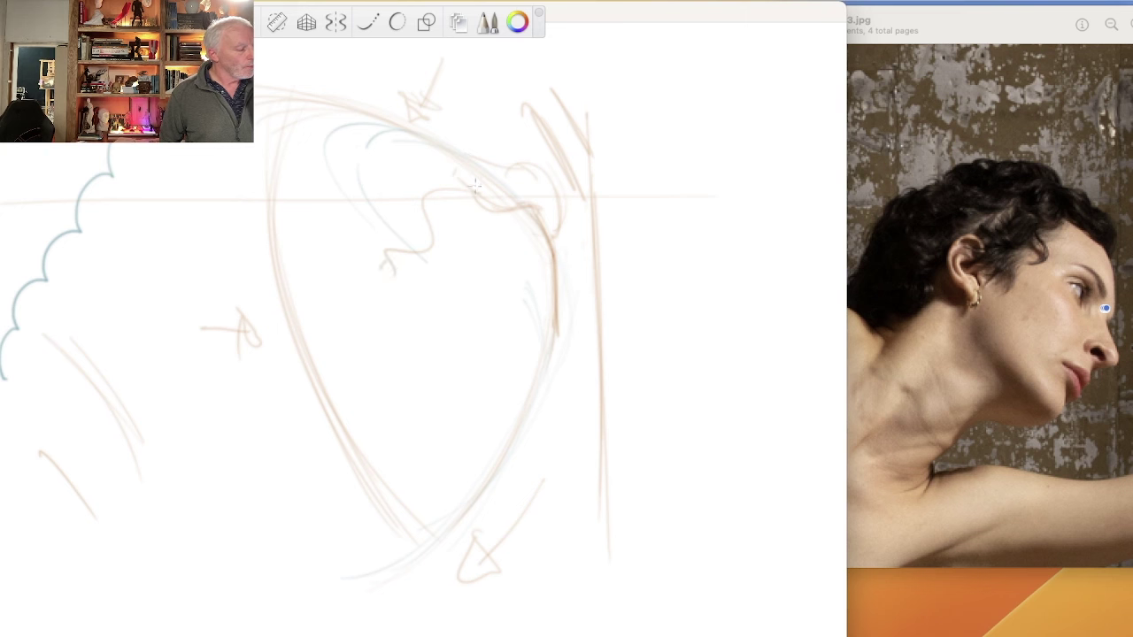
pyautogui.moveTo(441, 129); pyautogui.dragTo(478, 161)
pyautogui.moveTo(336, 91)
pyautogui.mouseDown()
pyautogui.moveTo(384, 85)
pyautogui.moveTo(419, 100)
pyautogui.moveTo(515, 175)
pyautogui.moveTo(521, 165)
pyautogui.moveTo(550, 231)
pyautogui.moveTo(455, 112)
pyautogui.moveTo(394, 96)
pyautogui.moveTo(285, 78)
pyautogui.mouseUp()
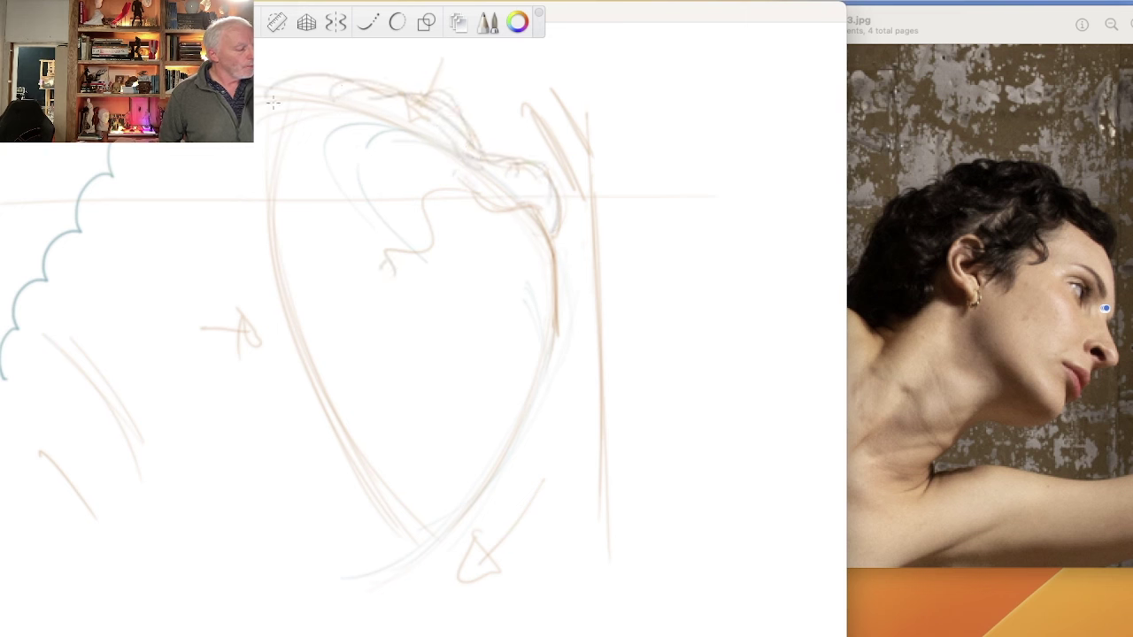
pyautogui.moveTo(517, 204); pyautogui.dragTo(419, 189)
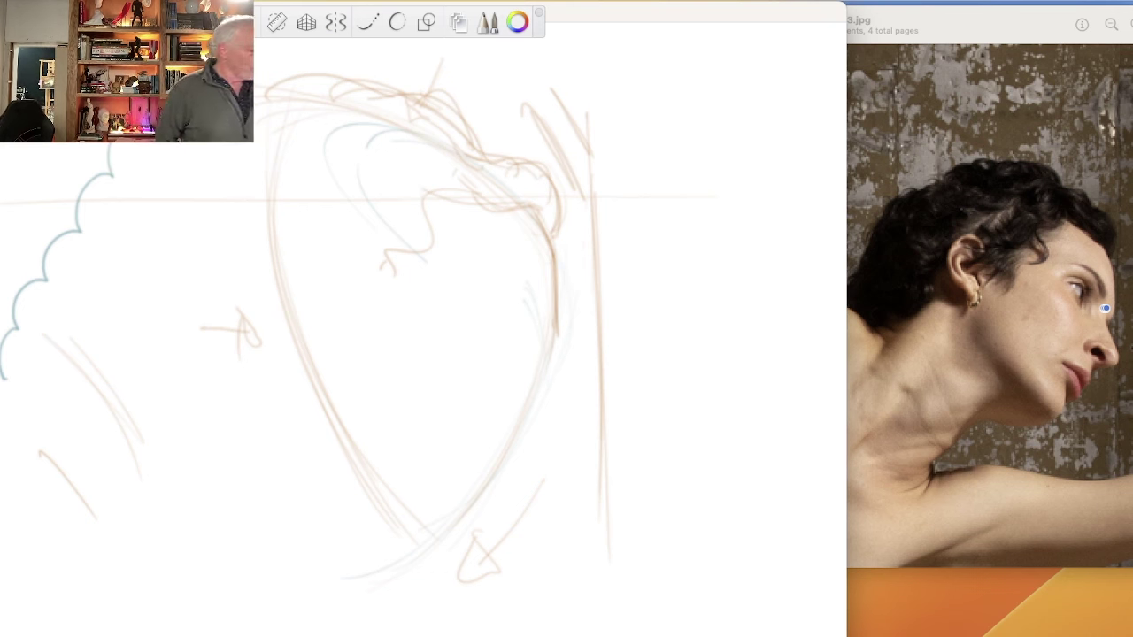
# Shade the hair mass with broad slanted strokes and lay two soft vertical bands along the front of the face.
pyautogui.moveTo(542, 210)
pyautogui.mouseDown()
pyautogui.moveTo(535, 183)
pyautogui.moveTo(531, 209)
pyautogui.moveTo(544, 216)
pyautogui.moveTo(408, 102)
pyautogui.moveTo(413, 139)
pyautogui.moveTo(392, 137)
pyautogui.moveTo(414, 196)
pyautogui.moveTo(378, 178)
pyautogui.moveTo(345, 222)
pyautogui.mouseUp()
pyautogui.moveTo(609, 116)
pyautogui.mouseDown()
pyautogui.moveTo(596, 57)
pyautogui.moveTo(609, 177)
pyautogui.moveTo(608, 510)
pyautogui.mouseUp()
pyautogui.moveTo(547, 51)
pyautogui.mouseDown()
pyautogui.moveTo(577, 627)
pyautogui.moveTo(554, 109)
pyautogui.moveTo(576, 611)
pyautogui.mouseUp()
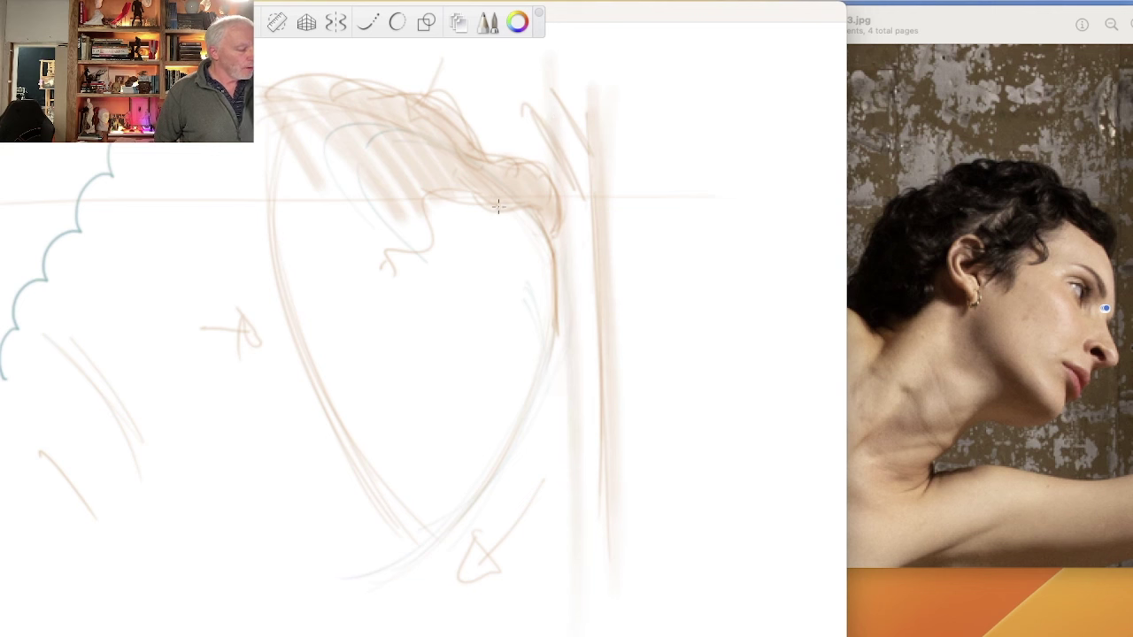
# Lay a soft vertical band through the face and three horizontal bands across the head at hairline, mid-face and chin height.
pyautogui.moveTo(474, 120); pyautogui.dragTo(493, 630)
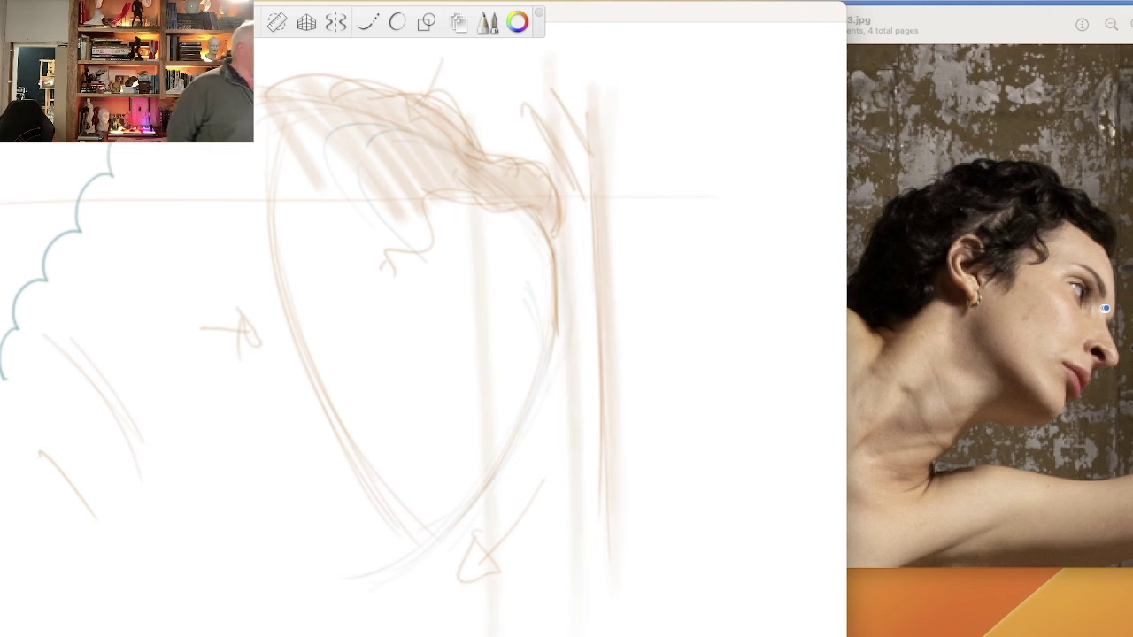
pyautogui.moveTo(735, 195); pyautogui.dragTo(57, 193)
pyautogui.moveTo(777, 355); pyautogui.dragTo(99, 336)
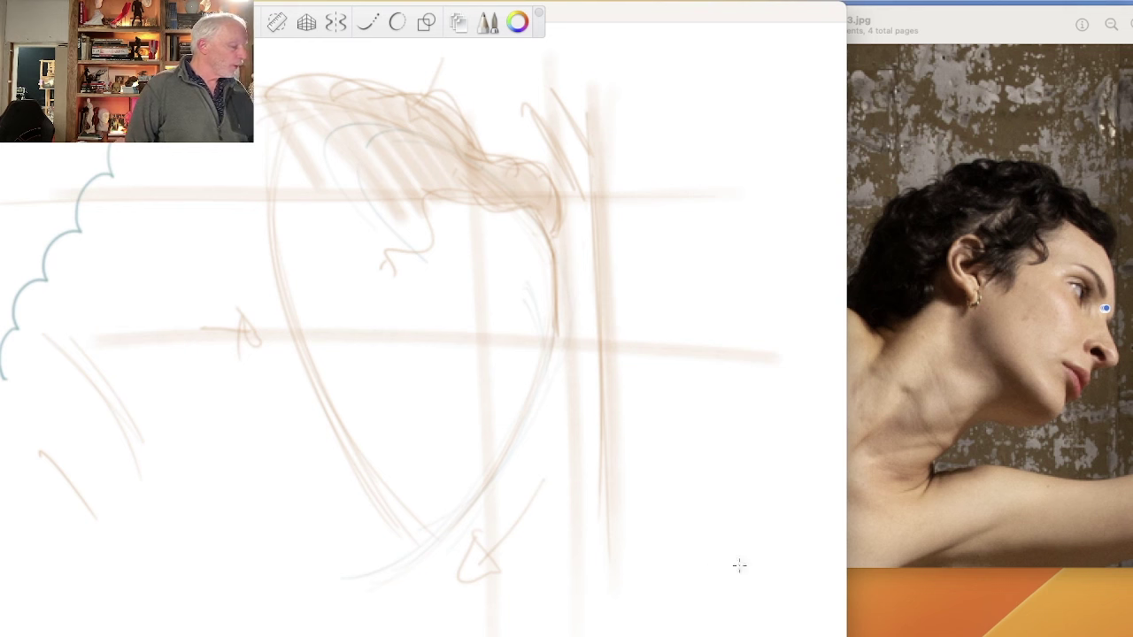
pyautogui.moveTo(738, 557); pyautogui.dragTo(118, 545)
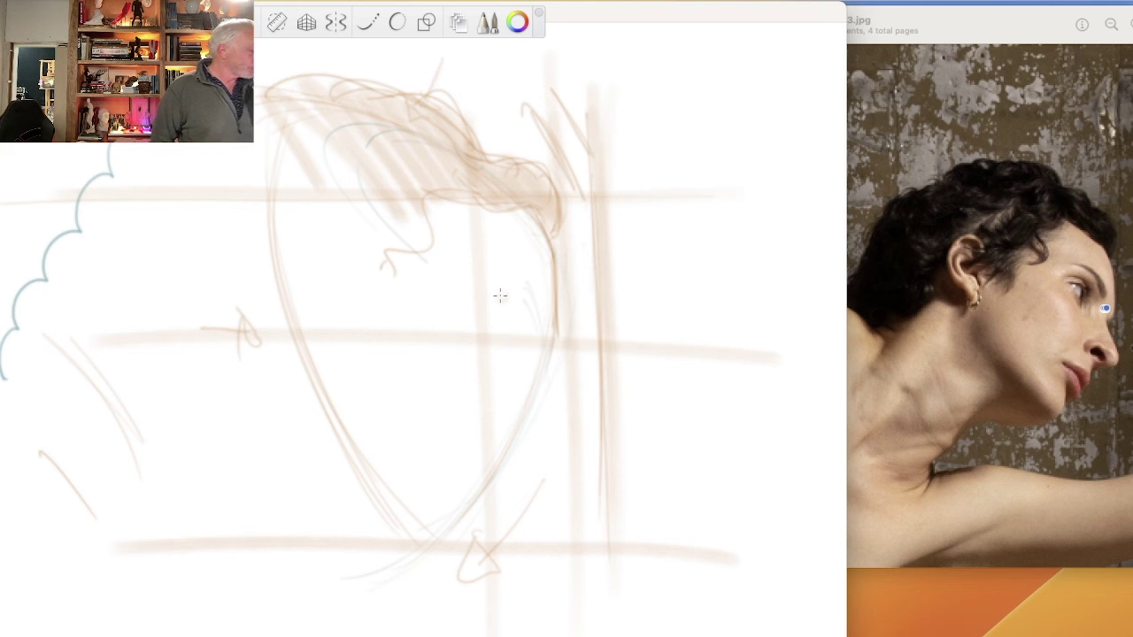
# Undo the three horizontal bands and the vertical band running through the face.
pyautogui.press('super+z')
pyautogui.press('super+z')
pyautogui.press('super+z')
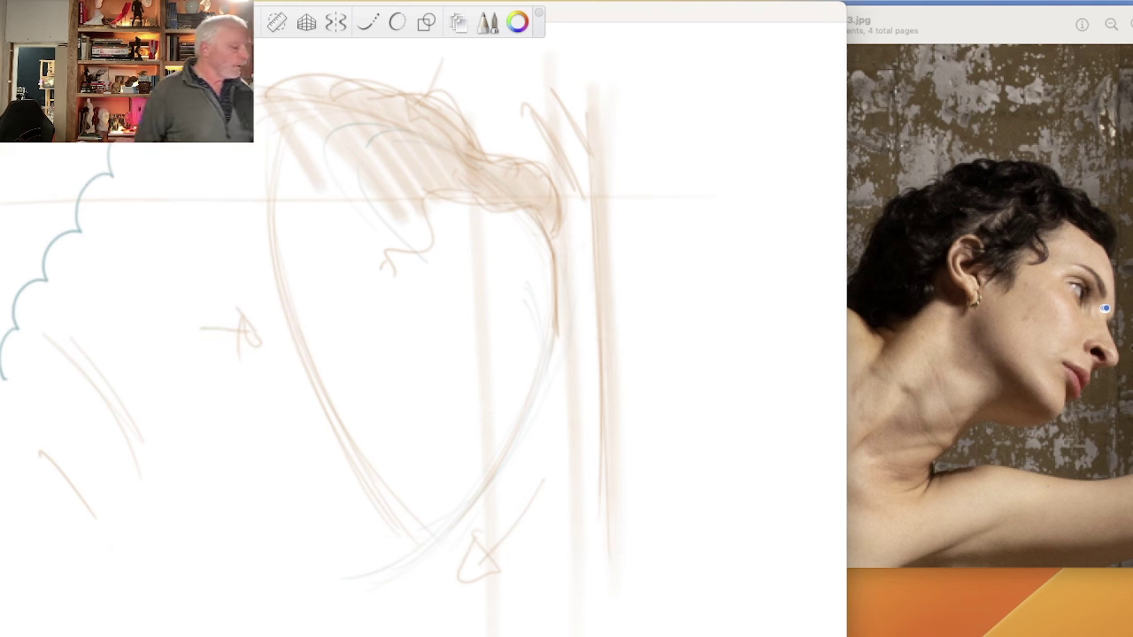
pyautogui.press('super+z')
pyautogui.press('super+z')
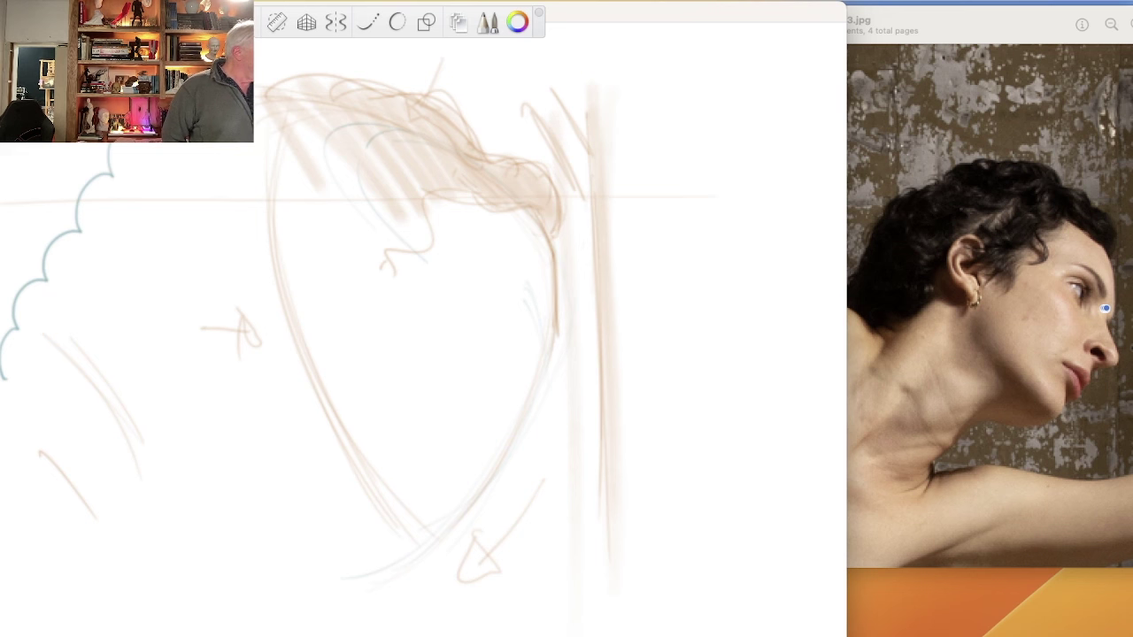
# Extend the slanted strokes behind the head downward and forward with two light lines.
pyautogui.moveTo(140, 438); pyautogui.dragTo(191, 486)
pyautogui.moveTo(124, 405); pyautogui.dragTo(204, 497)
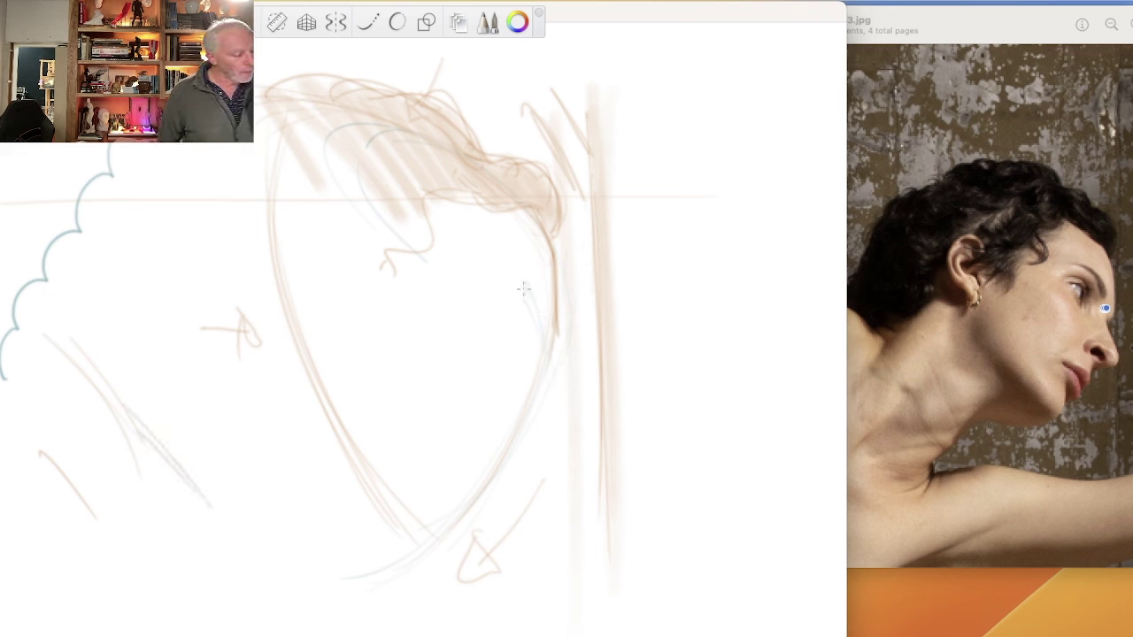
# Mark a slanted line with a small upward arrow inside the face's front edge, and draw a tall upright rectangle beside the head.
pyautogui.moveTo(516, 269); pyautogui.dragTo(563, 400)
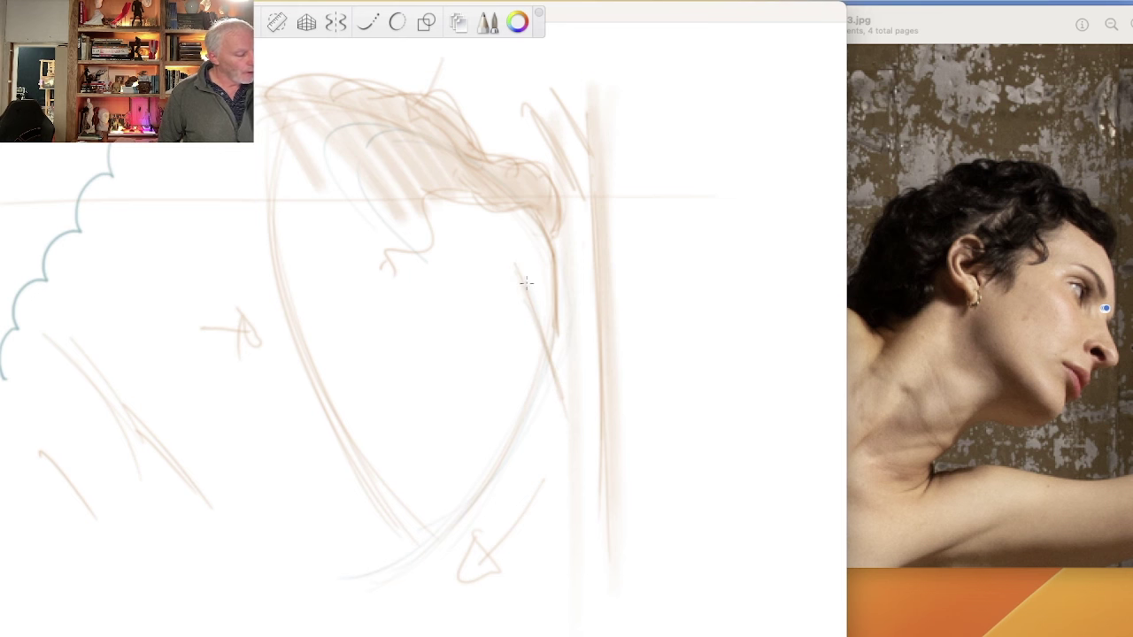
pyautogui.moveTo(525, 284); pyautogui.dragTo(536, 239)
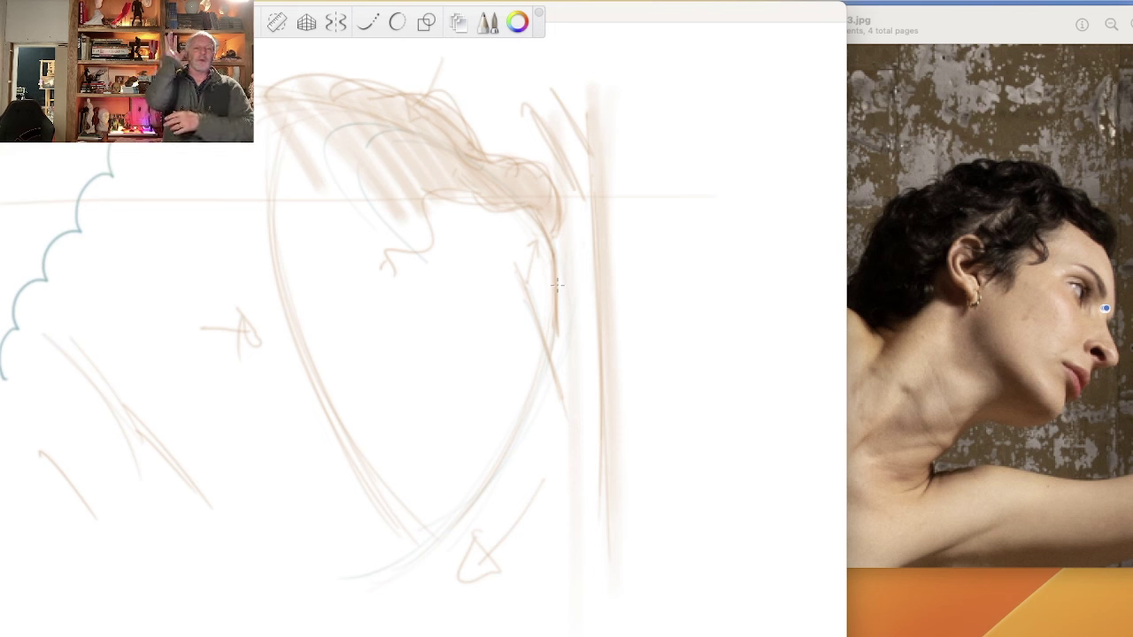
pyautogui.moveTo(774, 253); pyautogui.dragTo(706, 246)
pyautogui.moveTo(775, 246); pyautogui.dragTo(768, 508)
pyautogui.moveTo(696, 240)
pyautogui.mouseDown()
pyautogui.moveTo(696, 477)
pyautogui.moveTo(742, 508)
pyautogui.mouseUp()
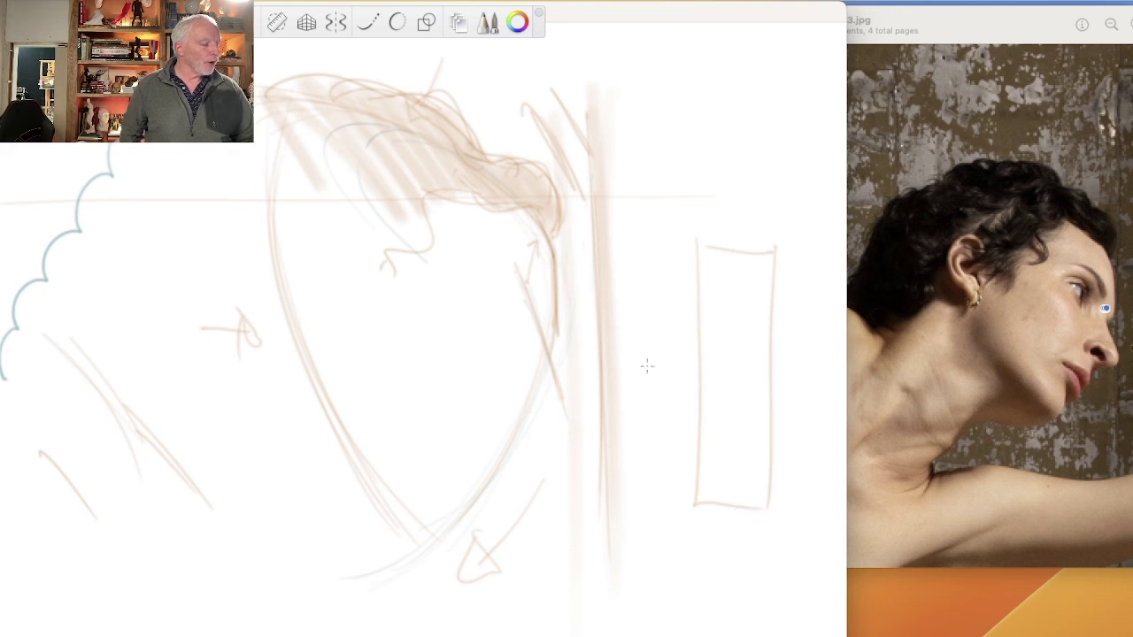
# Sketch a small tapered cup with an elliptical rim between the head and the upright rectangle.
pyautogui.moveTo(647, 365)
pyautogui.mouseDown()
pyautogui.moveTo(638, 396)
pyautogui.moveTo(659, 353)
pyautogui.moveTo(647, 389)
pyautogui.moveTo(638, 353)
pyautogui.moveTo(667, 398)
pyautogui.moveTo(634, 347)
pyautogui.mouseUp()
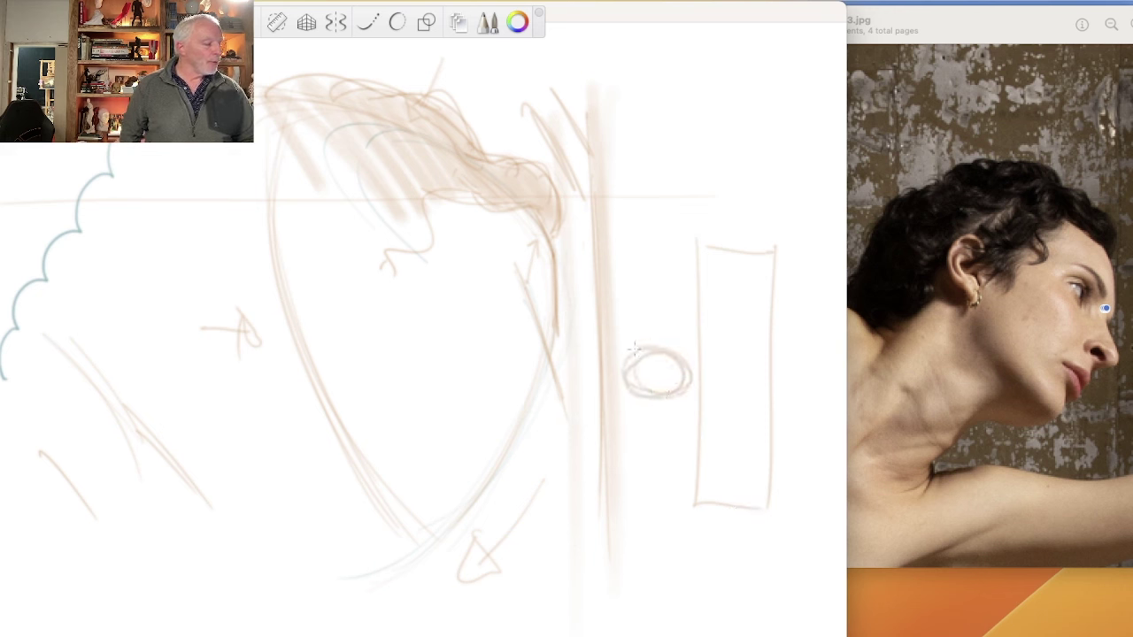
pyautogui.moveTo(687, 388)
pyautogui.mouseDown()
pyautogui.moveTo(667, 447)
pyautogui.moveTo(671, 438)
pyautogui.mouseUp()
pyautogui.moveTo(623, 375)
pyautogui.mouseDown()
pyautogui.moveTo(637, 438)
pyautogui.moveTo(668, 443)
pyautogui.moveTo(674, 430)
pyautogui.mouseUp()
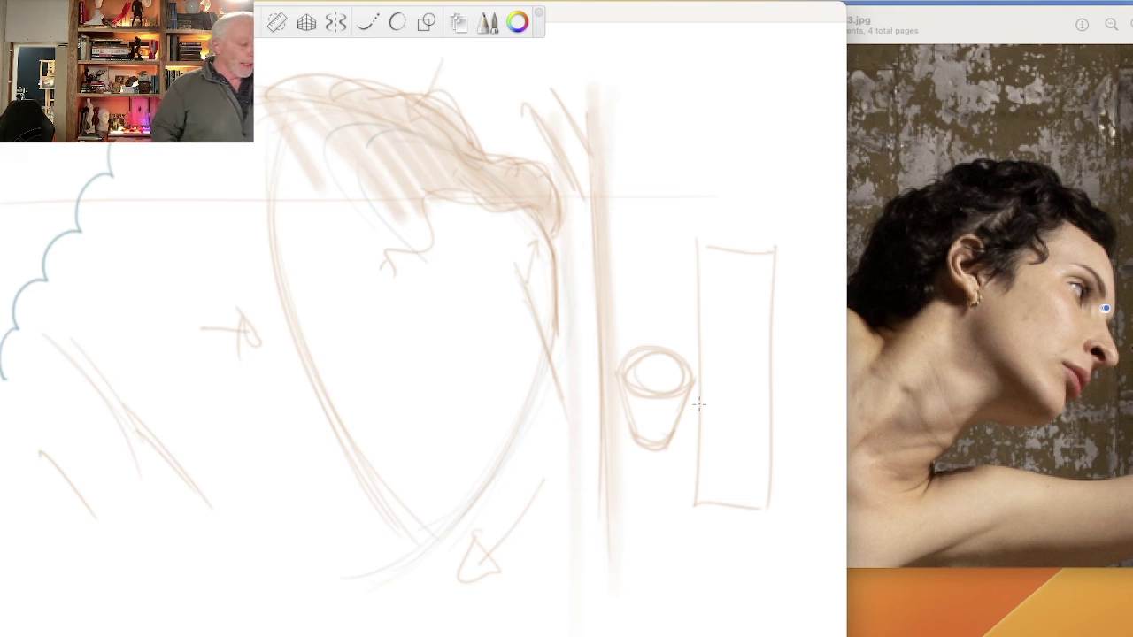
# Draw a double-headed vertical arrow alongside the rectangle, and mark the cup's height with a short bracket.
pyautogui.moveTo(798, 251)
pyautogui.mouseDown()
pyautogui.moveTo(799, 521)
pyautogui.moveTo(794, 510)
pyautogui.moveTo(807, 519)
pyautogui.mouseUp()
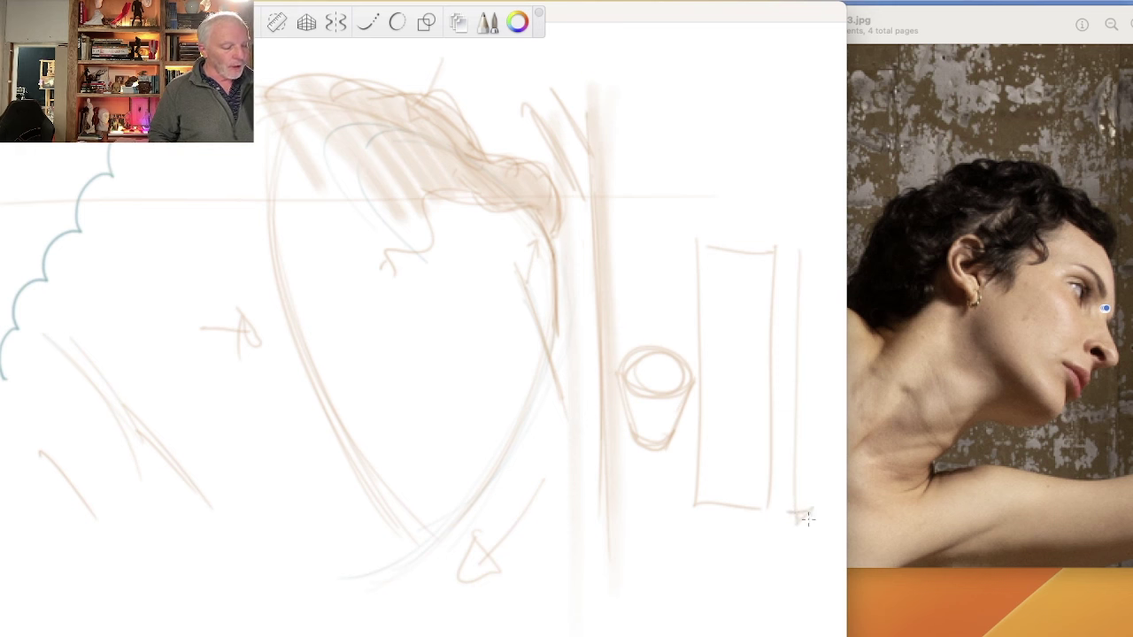
pyautogui.moveTo(786, 276); pyautogui.dragTo(802, 259)
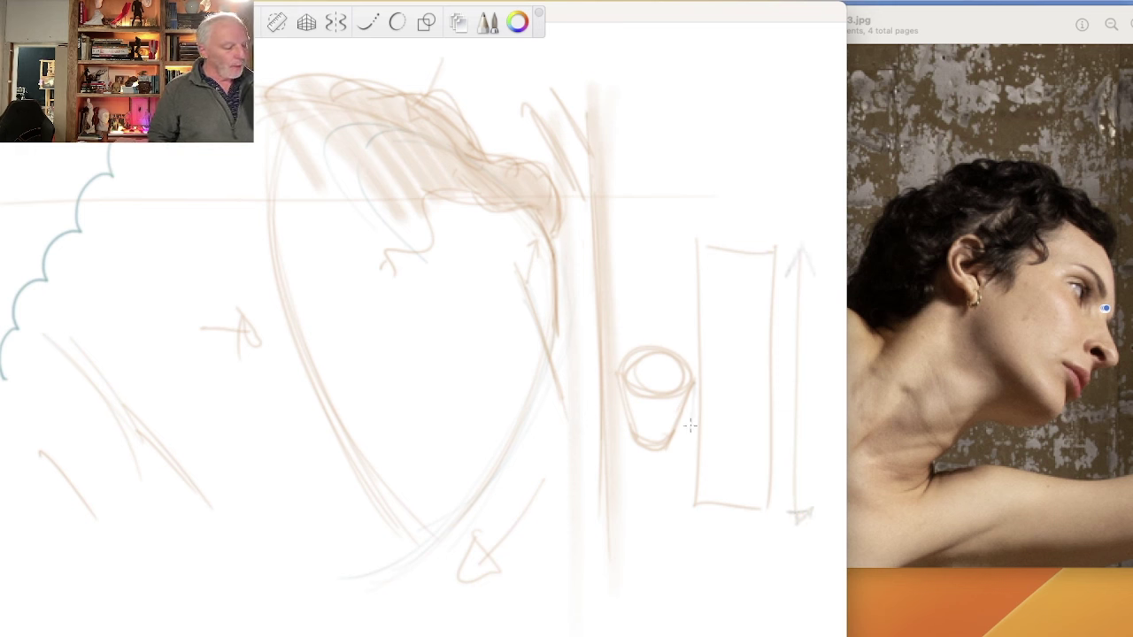
pyautogui.moveTo(693, 382); pyautogui.dragTo(692, 431)
pyautogui.moveTo(675, 353)
pyautogui.mouseDown()
pyautogui.moveTo(693, 353)
pyautogui.moveTo(697, 450)
pyautogui.mouseUp()
pyautogui.moveTo(696, 396)
pyautogui.mouseDown()
pyautogui.moveTo(697, 466)
pyautogui.moveTo(669, 457)
pyautogui.mouseUp()
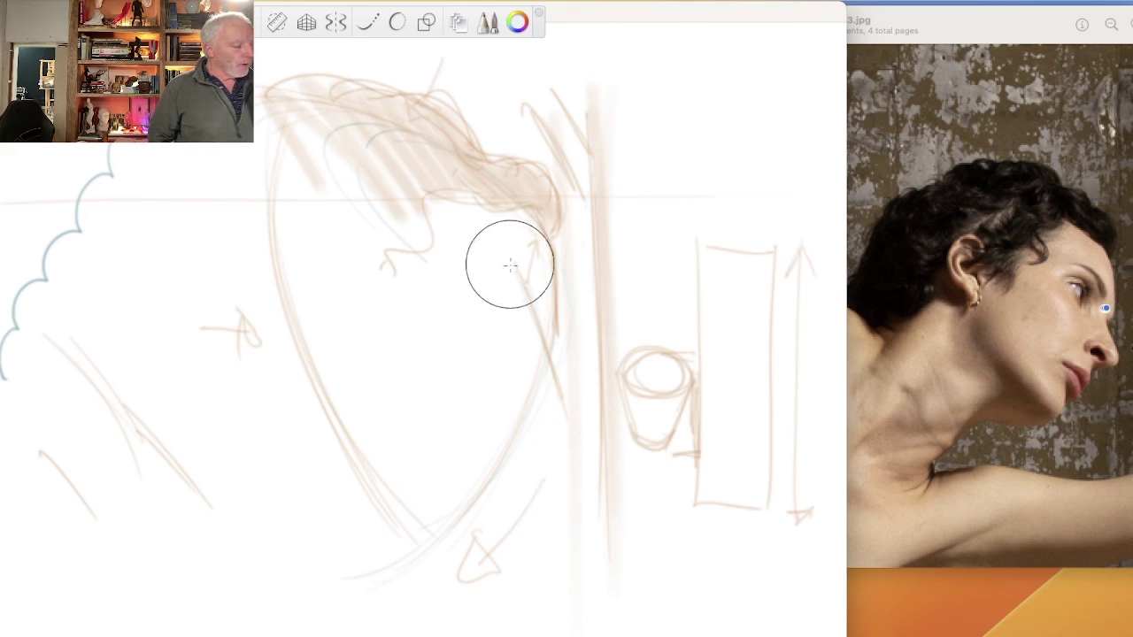
# Fade the slanted line inside the face's front edge and darken the cup's base.
pyautogui.moveTo(510, 265); pyautogui.dragTo(534, 342)
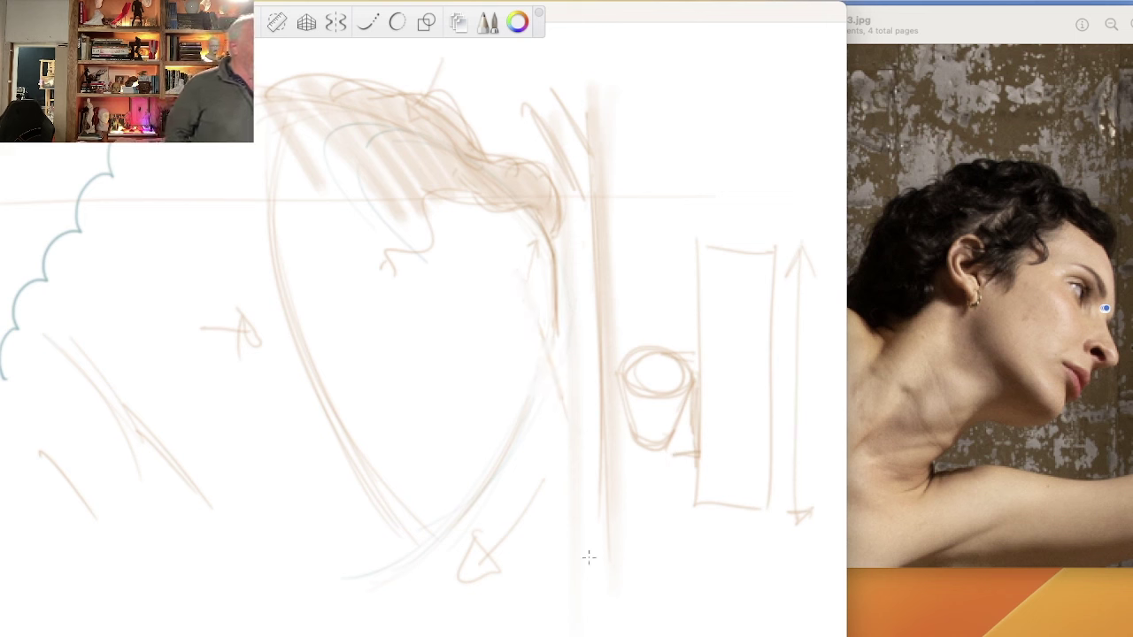
pyautogui.moveTo(679, 424)
pyautogui.mouseDown()
pyautogui.moveTo(629, 414)
pyautogui.moveTo(647, 436)
pyautogui.moveTo(673, 424)
pyautogui.moveTo(643, 435)
pyautogui.moveTo(631, 422)
pyautogui.moveTo(673, 427)
pyautogui.moveTo(654, 434)
pyautogui.moveTo(629, 411)
pyautogui.moveTo(659, 438)
pyautogui.moveTo(675, 425)
pyautogui.moveTo(629, 415)
pyautogui.moveTo(653, 437)
pyautogui.mouseUp()
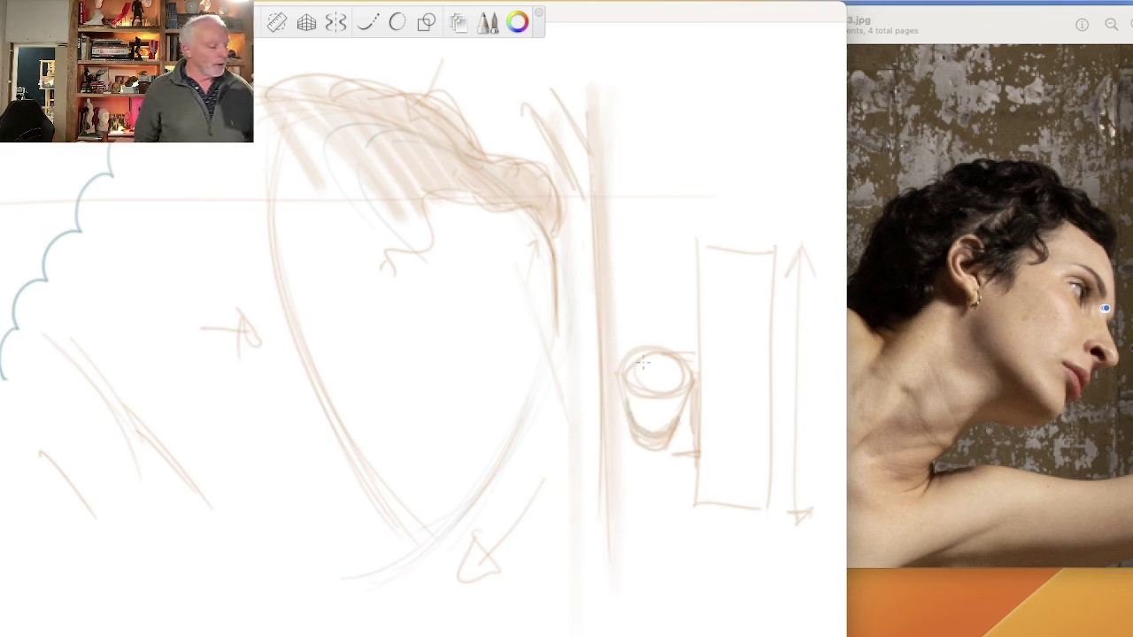
# Divide the rectangle with a horizontal line, add a downward arrow above it, and sketch two viewing triangles facing away from the rectangle.
pyautogui.moveTo(767, 356)
pyautogui.mouseDown()
pyautogui.moveTo(706, 357)
pyautogui.moveTo(722, 355)
pyautogui.mouseUp()
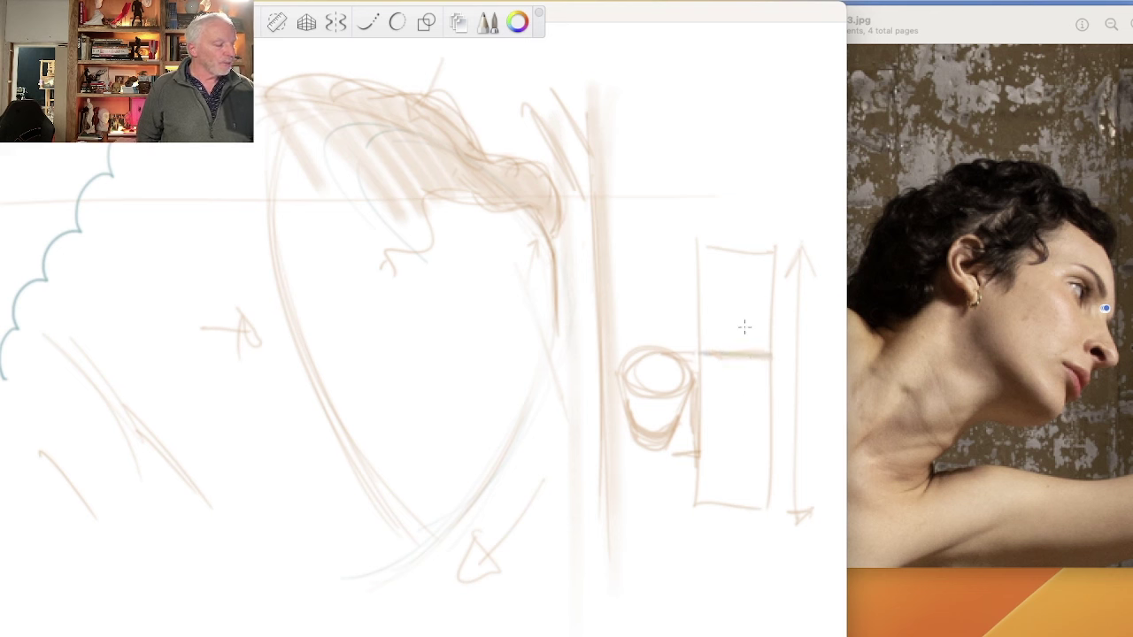
pyautogui.moveTo(742, 266); pyautogui.dragTo(741, 344)
pyautogui.moveTo(754, 333); pyautogui.dragTo(742, 344)
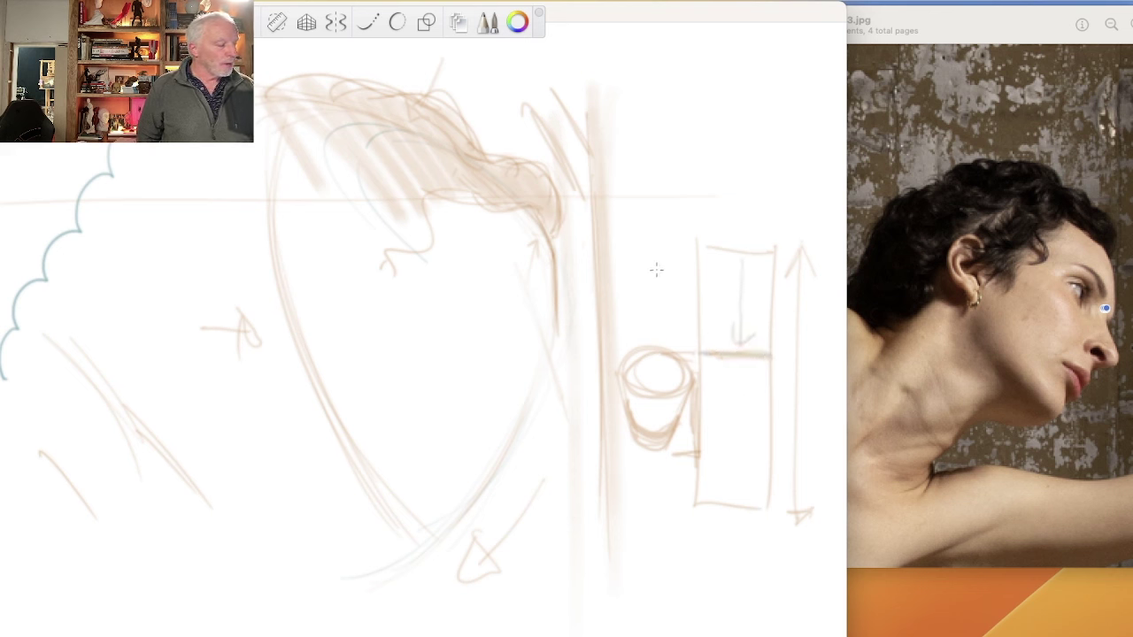
pyautogui.moveTo(656, 269)
pyautogui.mouseDown()
pyautogui.moveTo(654, 306)
pyautogui.moveTo(672, 261)
pyautogui.moveTo(631, 285)
pyautogui.mouseUp()
pyautogui.moveTo(632, 286); pyautogui.dragTo(666, 315)
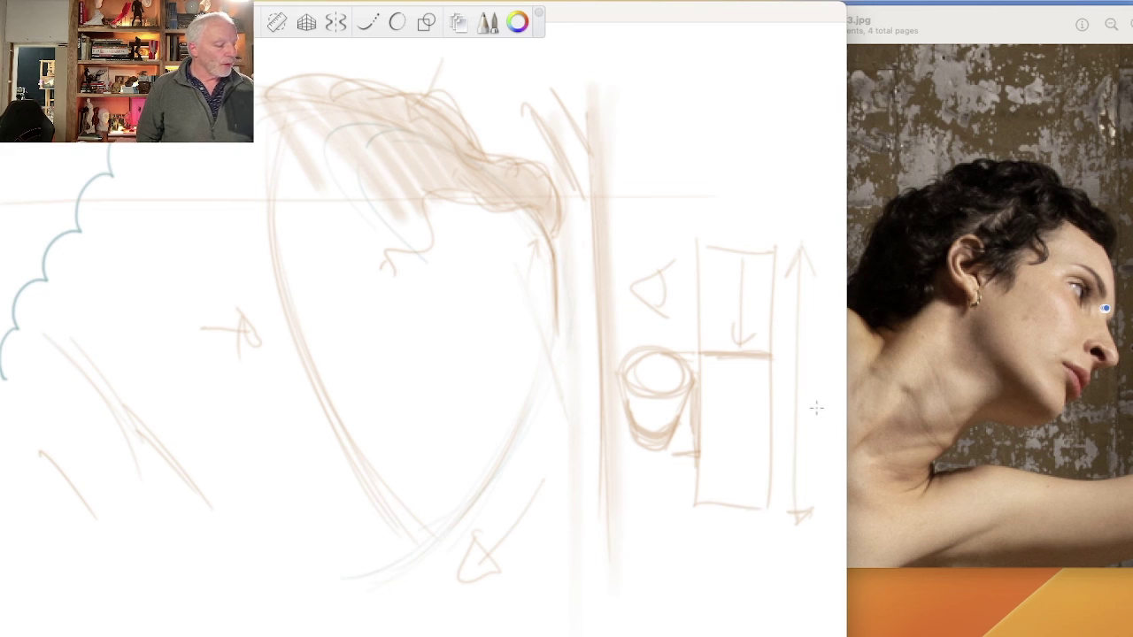
pyautogui.moveTo(816, 408); pyautogui.dragTo(814, 459)
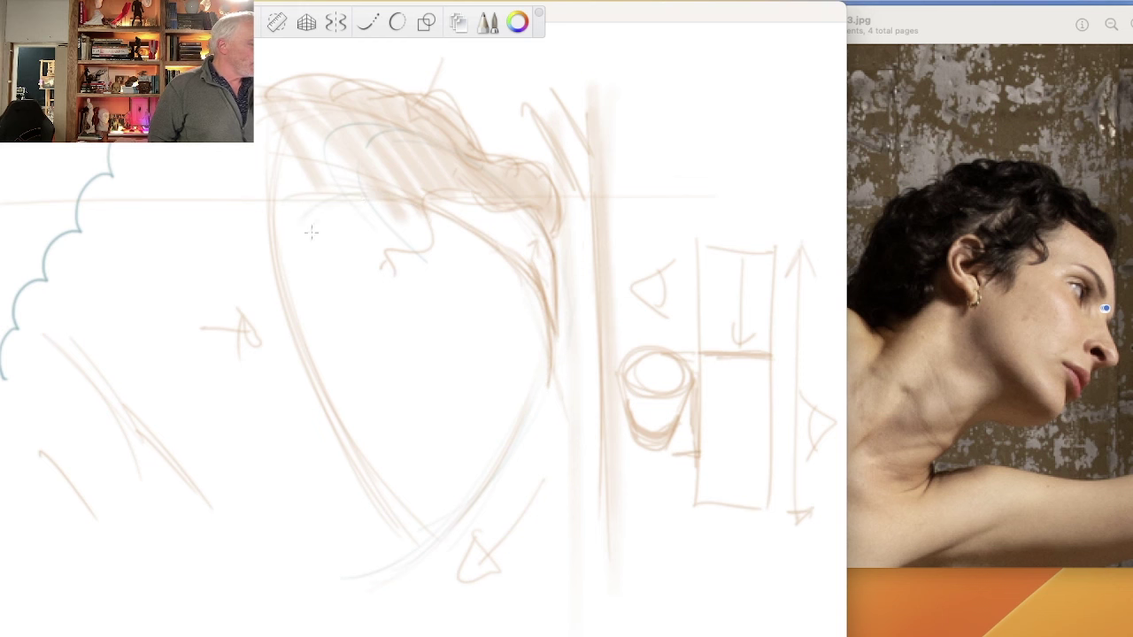
# Draw an upright oval with repeated loops below the hair at the back of the head, and point an arrow toward it.
pyautogui.moveTo(323, 302)
pyautogui.mouseDown()
pyautogui.moveTo(329, 200)
pyautogui.moveTo(358, 263)
pyautogui.moveTo(304, 218)
pyautogui.moveTo(362, 223)
pyautogui.moveTo(330, 281)
pyautogui.moveTo(323, 192)
pyautogui.moveTo(349, 301)
pyautogui.moveTo(294, 230)
pyautogui.moveTo(357, 258)
pyautogui.moveTo(302, 292)
pyautogui.moveTo(302, 193)
pyautogui.mouseUp()
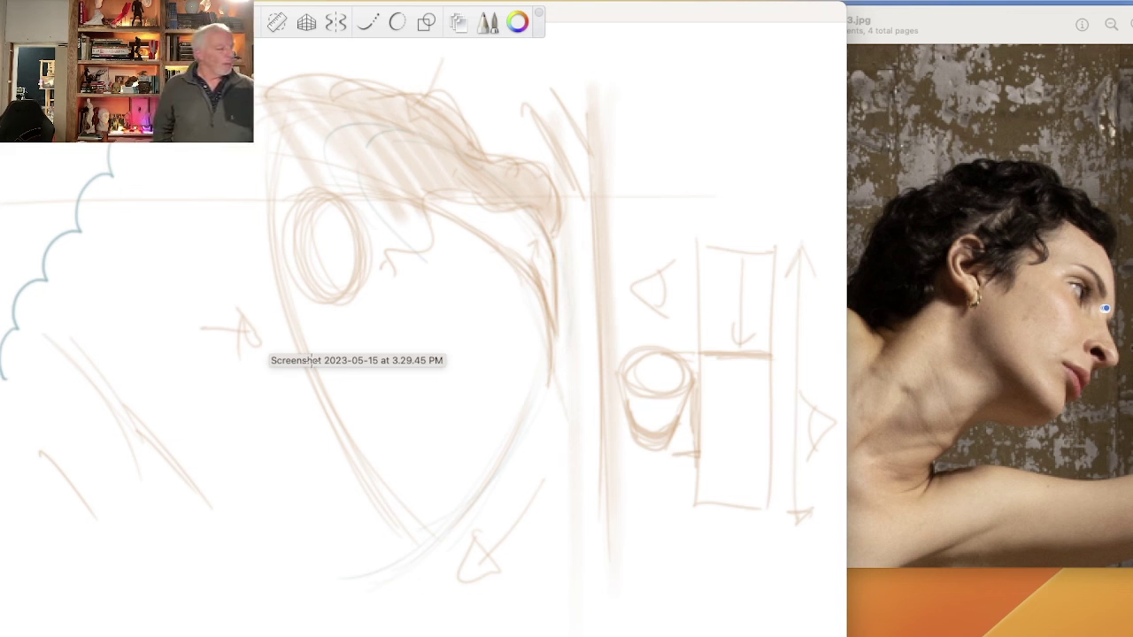
pyautogui.moveTo(201, 216); pyautogui.dragTo(260, 238)
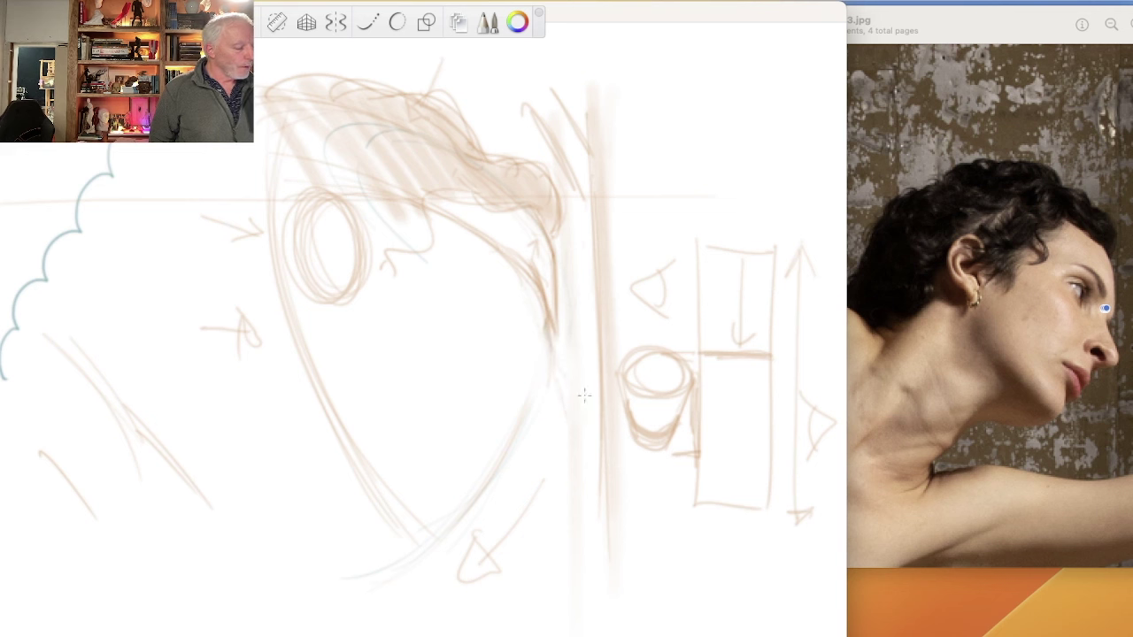
# Run a long diagonal guideline from the forehead down through the front of the face and past chin level.
pyautogui.moveTo(550, 355); pyautogui.dragTo(659, 527)
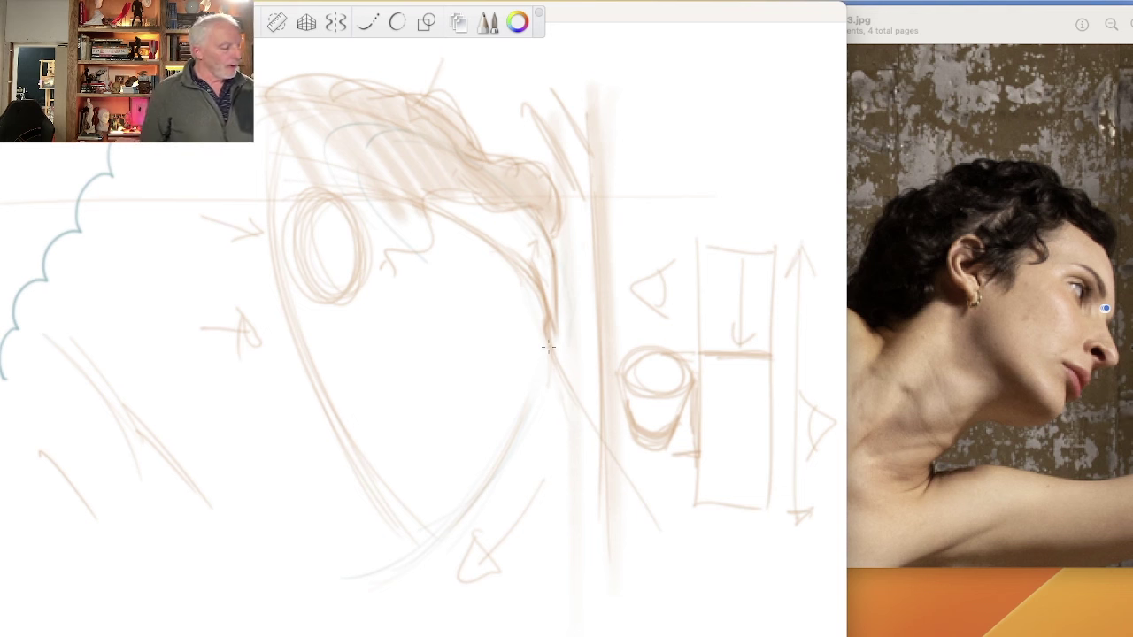
pyautogui.moveTo(638, 503)
pyautogui.mouseDown()
pyautogui.moveTo(707, 619)
pyautogui.moveTo(731, 634)
pyautogui.mouseUp()
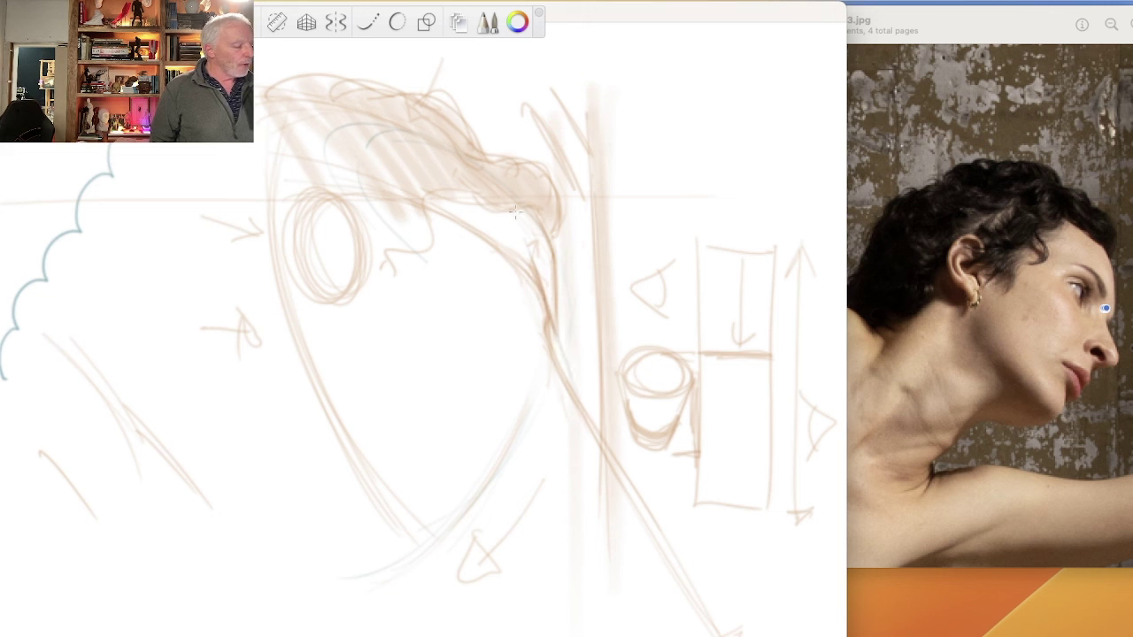
pyautogui.moveTo(516, 212)
pyautogui.mouseDown()
pyautogui.moveTo(600, 470)
pyautogui.moveTo(514, 206)
pyautogui.moveTo(581, 433)
pyautogui.mouseUp()
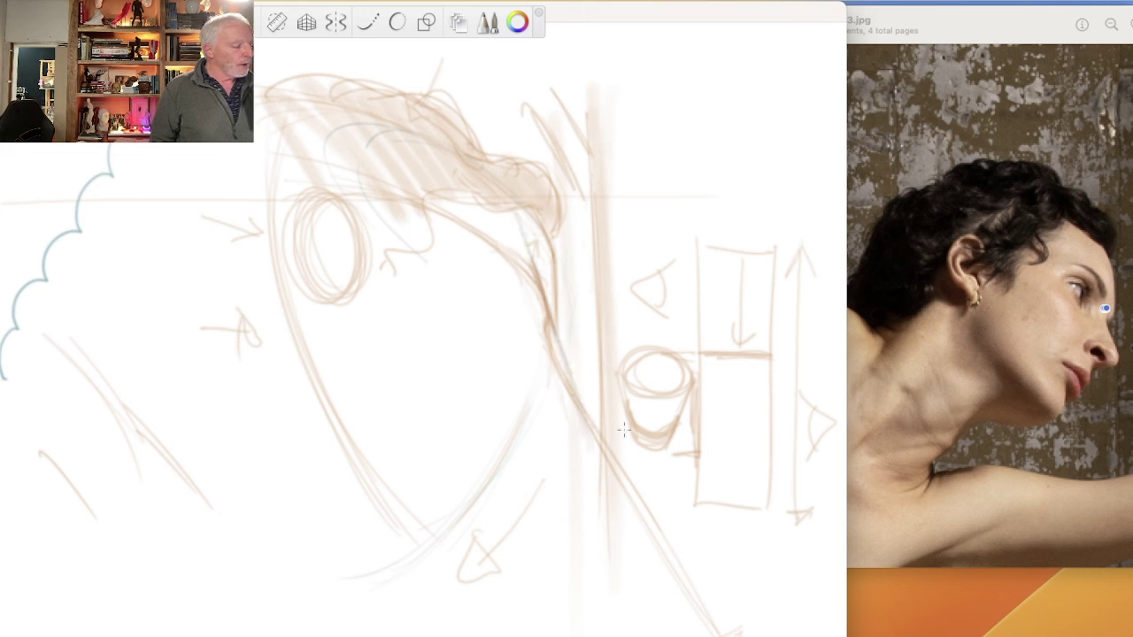
# Sketch the tilted box's long front and side planes above the upright rectangle with overlapping slanted lines.
pyautogui.moveTo(699, 153); pyautogui.dragTo(637, 269)
pyautogui.moveTo(708, 119); pyautogui.dragTo(628, 290)
pyautogui.moveTo(551, 64)
pyautogui.mouseDown()
pyautogui.moveTo(681, 101)
pyautogui.moveTo(714, 209)
pyautogui.mouseUp()
pyautogui.moveTo(689, 75); pyautogui.dragTo(651, 142)
pyautogui.moveTo(616, 207)
pyautogui.mouseDown()
pyautogui.moveTo(672, 87)
pyautogui.moveTo(717, 209)
pyautogui.mouseUp()
pyautogui.moveTo(673, 95); pyautogui.dragTo(714, 202)
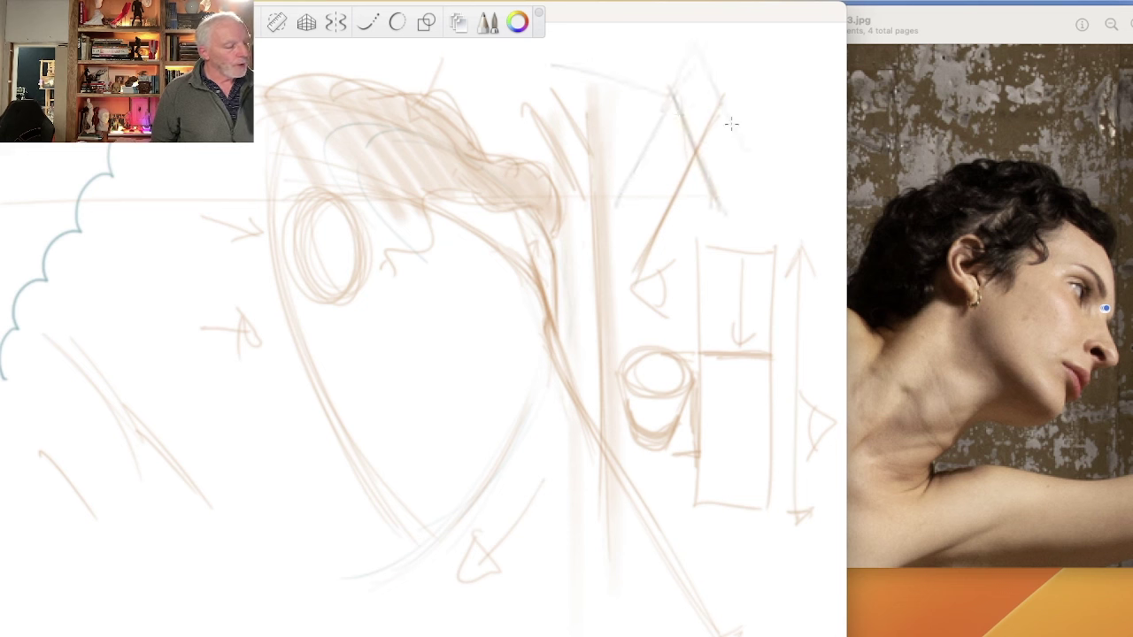
pyautogui.moveTo(731, 123); pyautogui.dragTo(741, 156)
pyautogui.moveTo(699, 55)
pyautogui.mouseDown()
pyautogui.moveTo(733, 141)
pyautogui.moveTo(711, 87)
pyautogui.moveTo(740, 211)
pyautogui.moveTo(699, 57)
pyautogui.moveTo(716, 172)
pyautogui.moveTo(741, 156)
pyautogui.moveTo(661, 295)
pyautogui.mouseUp()
pyautogui.moveTo(731, 159); pyautogui.dragTo(648, 315)
pyautogui.moveTo(685, 246)
pyautogui.mouseDown()
pyautogui.moveTo(674, 351)
pyautogui.moveTo(625, 235)
pyautogui.moveTo(643, 306)
pyautogui.mouseUp()
pyautogui.moveTo(623, 243); pyautogui.dragTo(653, 299)
pyautogui.moveTo(608, 218); pyautogui.dragTo(613, 232)
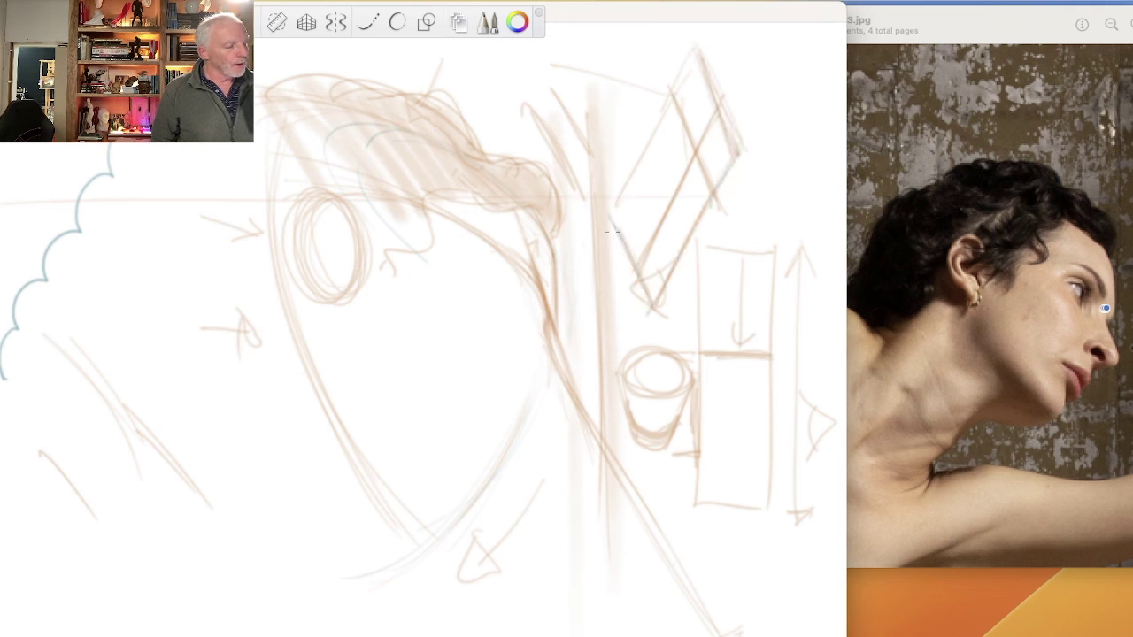
# Extend the tilted box's upper corners backward with parallel receding edges.
pyautogui.moveTo(609, 25); pyautogui.dragTo(697, 51)
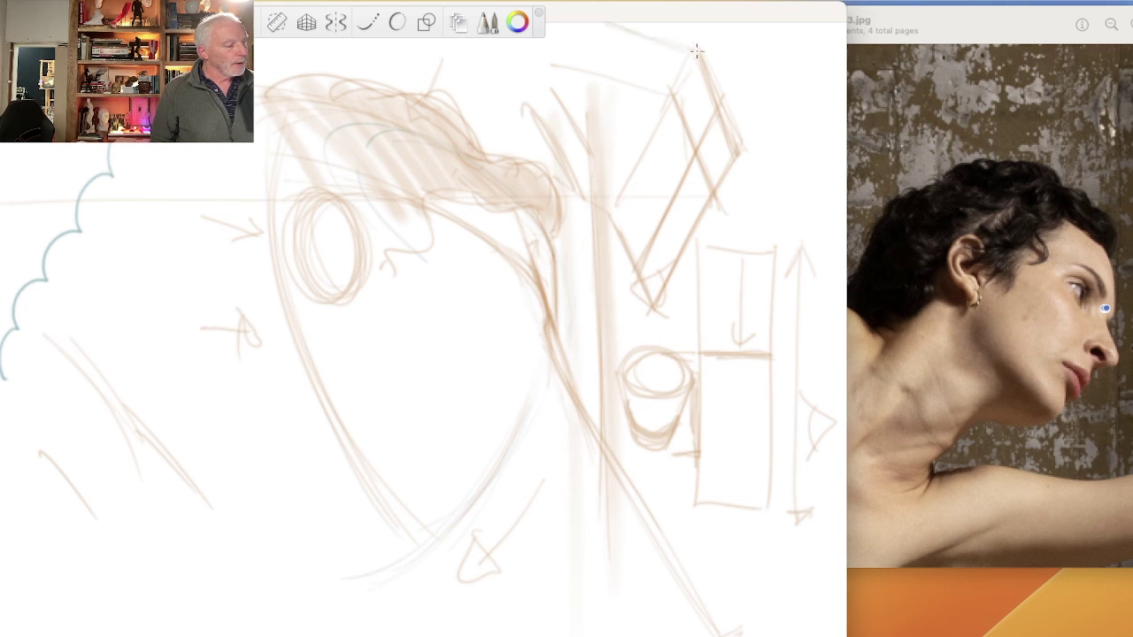
pyautogui.moveTo(559, 46)
pyautogui.mouseDown()
pyautogui.moveTo(664, 95)
pyautogui.moveTo(547, 47)
pyautogui.mouseUp()
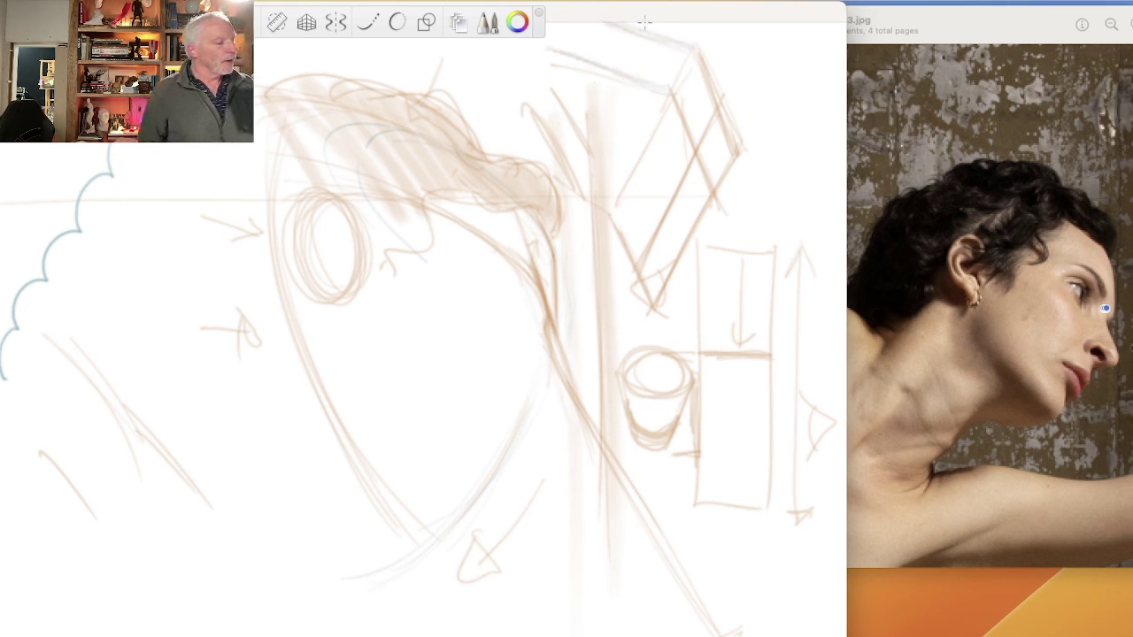
pyautogui.moveTo(670, 91); pyautogui.dragTo(534, 58)
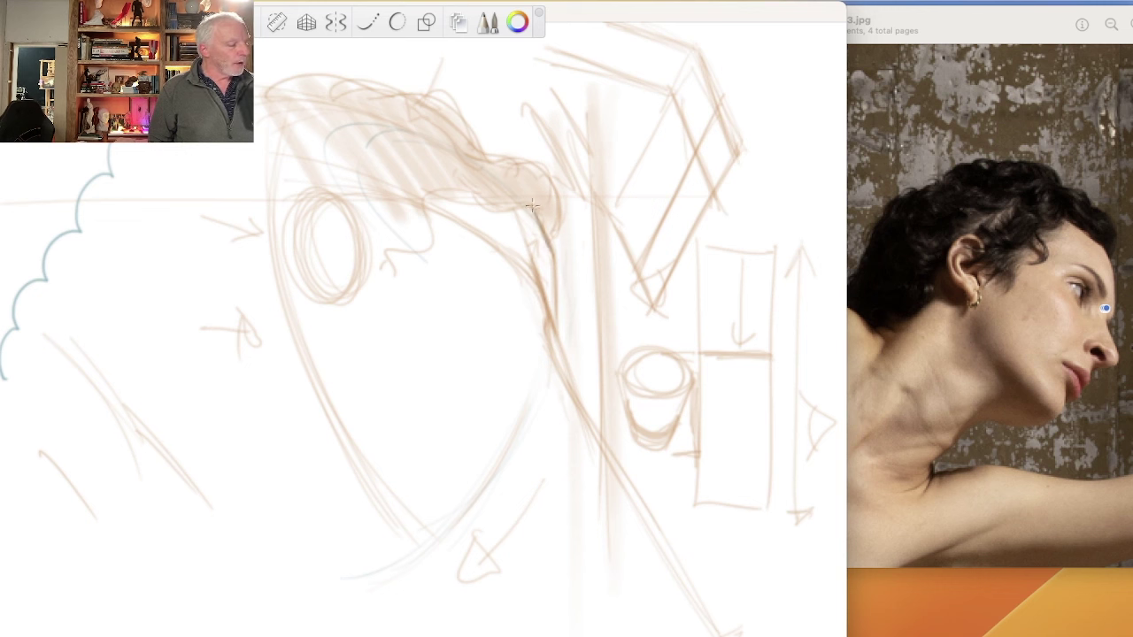
# Reinforce the forehead and brow contour with darker slanted strokes following the face's front plane.
pyautogui.moveTo(534, 209); pyautogui.dragTo(587, 333)
pyautogui.moveTo(531, 243); pyautogui.dragTo(631, 550)
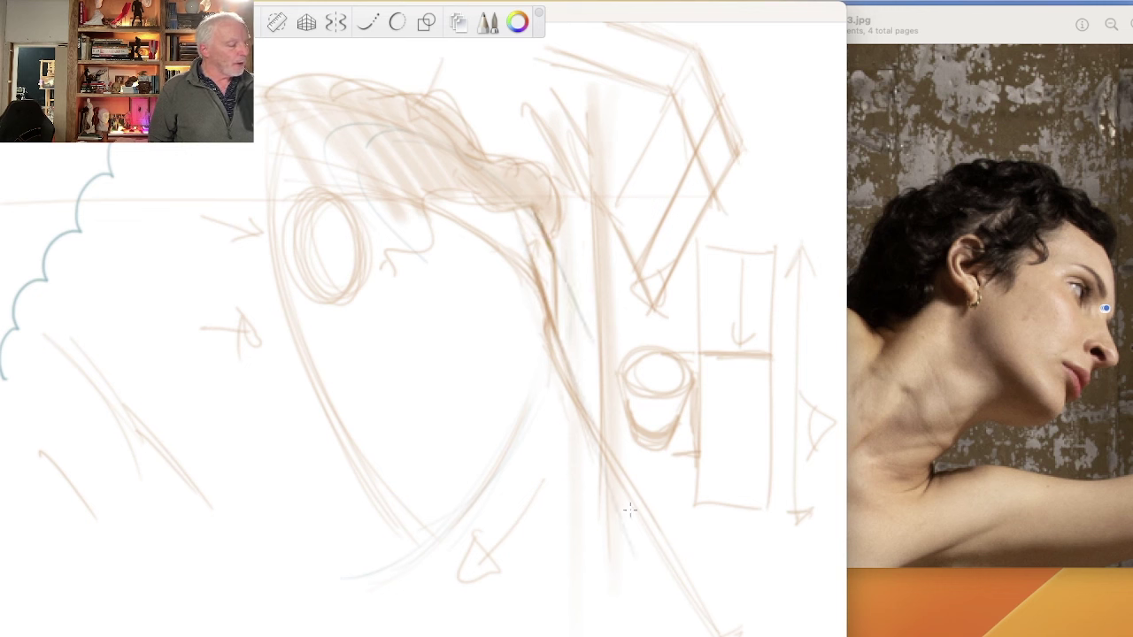
pyautogui.moveTo(534, 212); pyautogui.dragTo(591, 345)
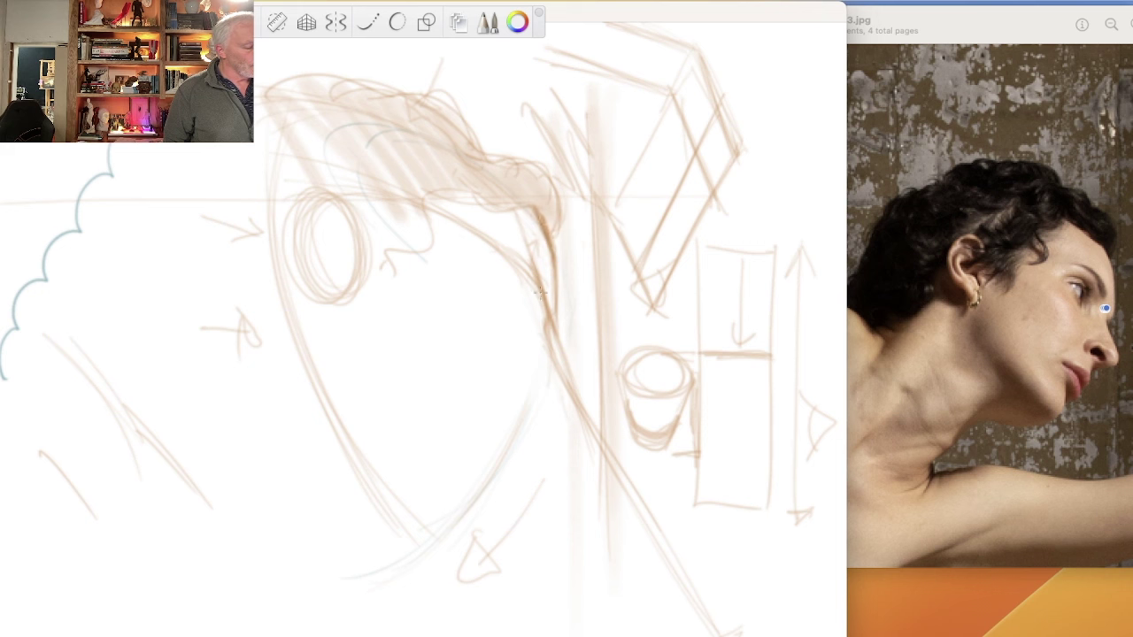
pyautogui.moveTo(557, 306)
pyautogui.mouseDown()
pyautogui.moveTo(547, 332)
pyautogui.moveTo(545, 302)
pyautogui.mouseUp()
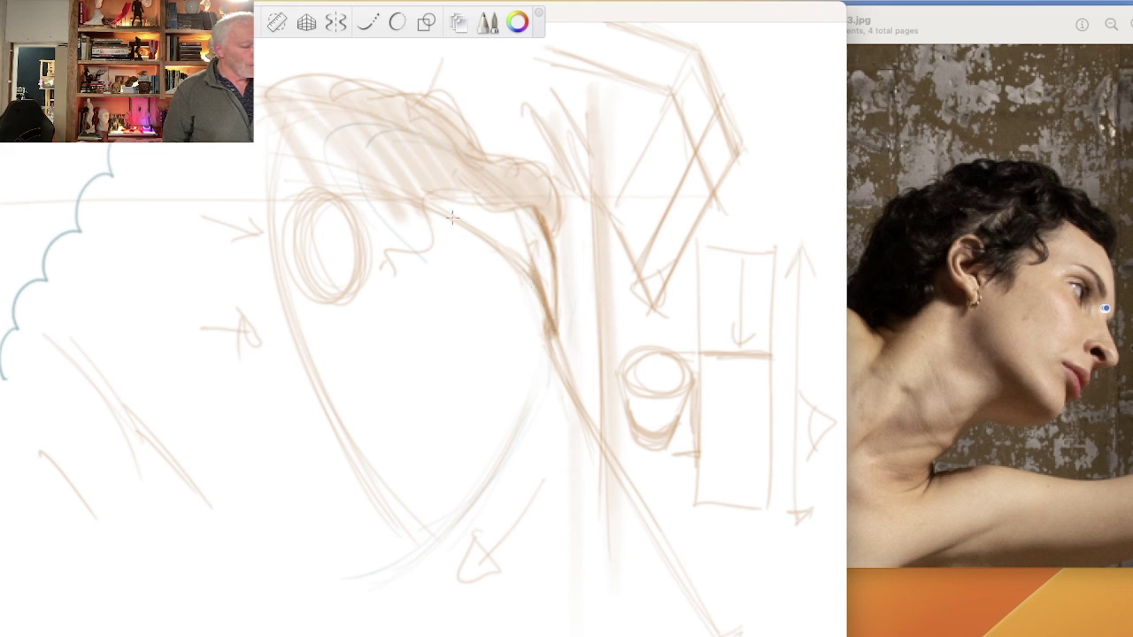
# Place the eye just inside the brow contour, with light curved strokes for the socket and side plane.
pyautogui.moveTo(498, 352); pyautogui.dragTo(513, 400)
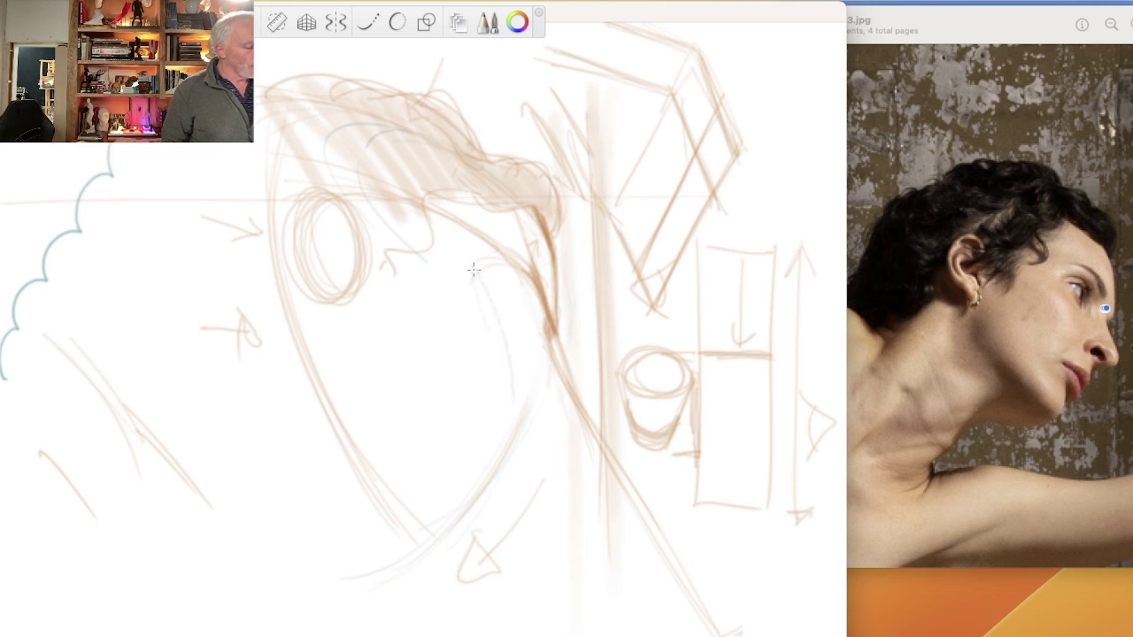
pyautogui.moveTo(475, 271); pyautogui.dragTo(502, 391)
pyautogui.moveTo(529, 308)
pyautogui.mouseDown()
pyautogui.moveTo(490, 301)
pyautogui.moveTo(520, 316)
pyautogui.moveTo(492, 285)
pyautogui.moveTo(508, 326)
pyautogui.mouseUp()
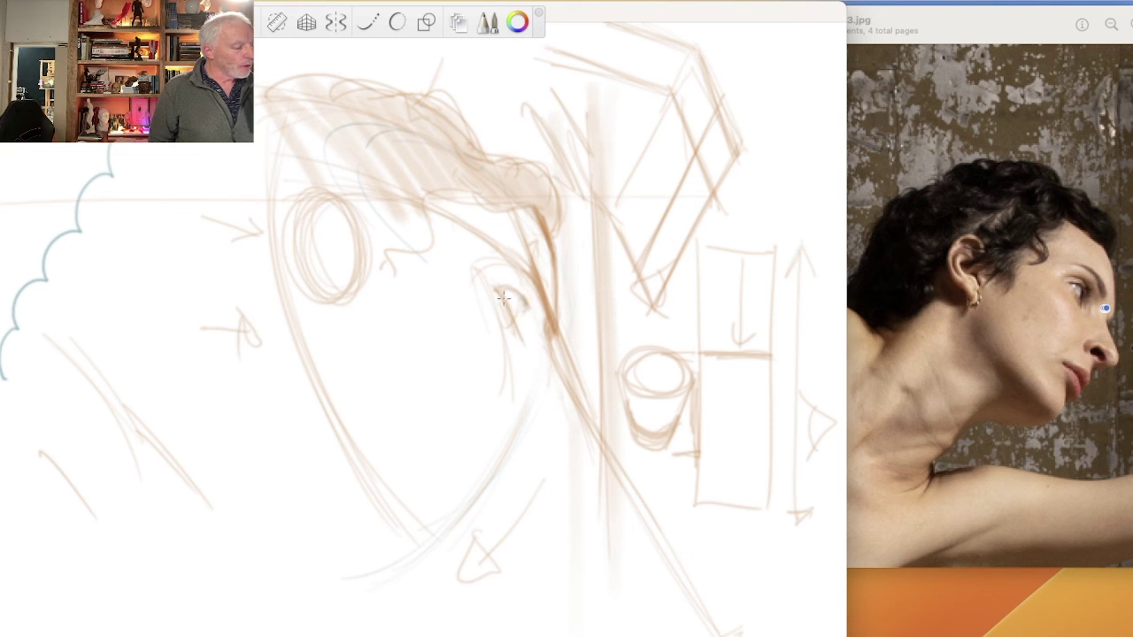
pyautogui.moveTo(497, 292); pyautogui.dragTo(531, 331)
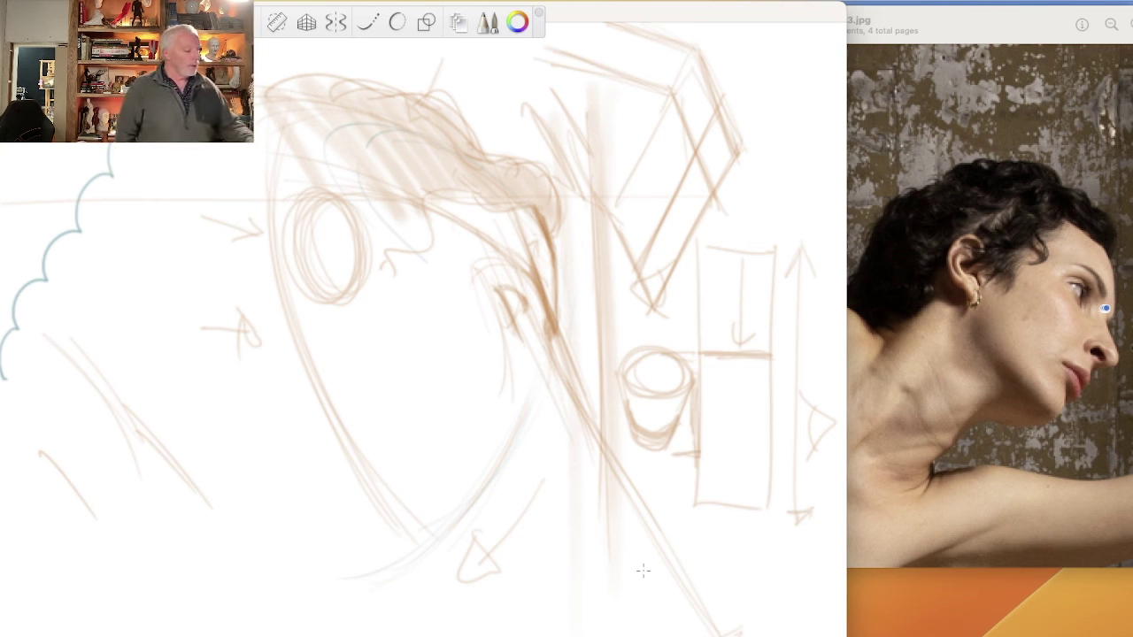
# Outline the top of a box below the head, and draw a long curve down in front of the forehead.
pyautogui.moveTo(490, 636)
pyautogui.mouseDown()
pyautogui.moveTo(487, 619)
pyautogui.moveTo(289, 610)
pyautogui.moveTo(303, 635)
pyautogui.mouseUp()
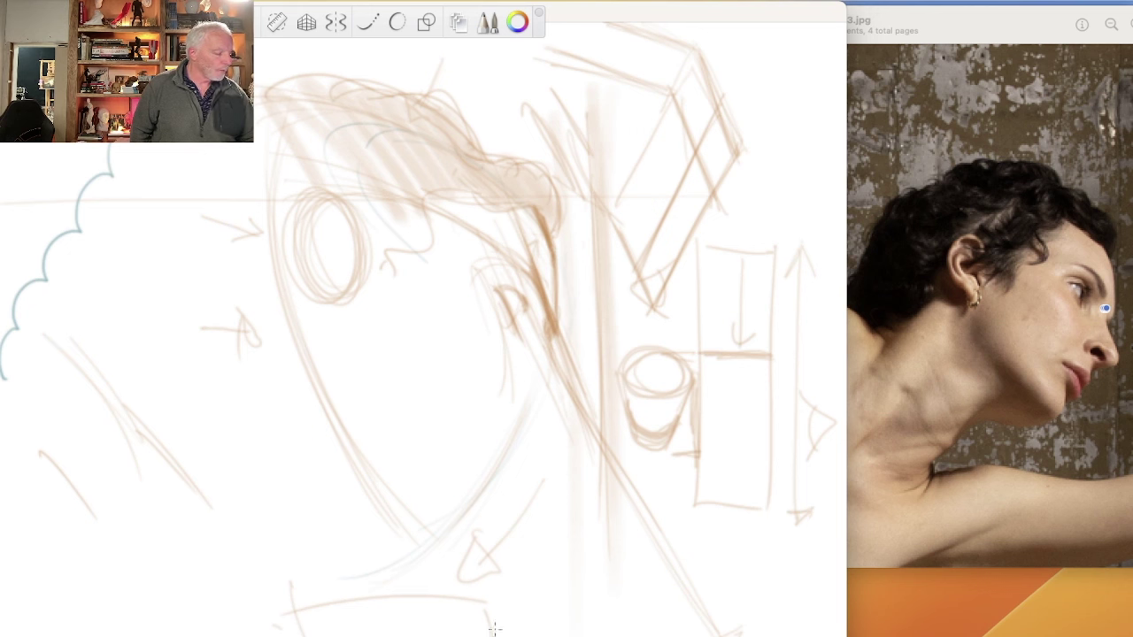
pyautogui.moveTo(492, 623); pyautogui.dragTo(490, 636)
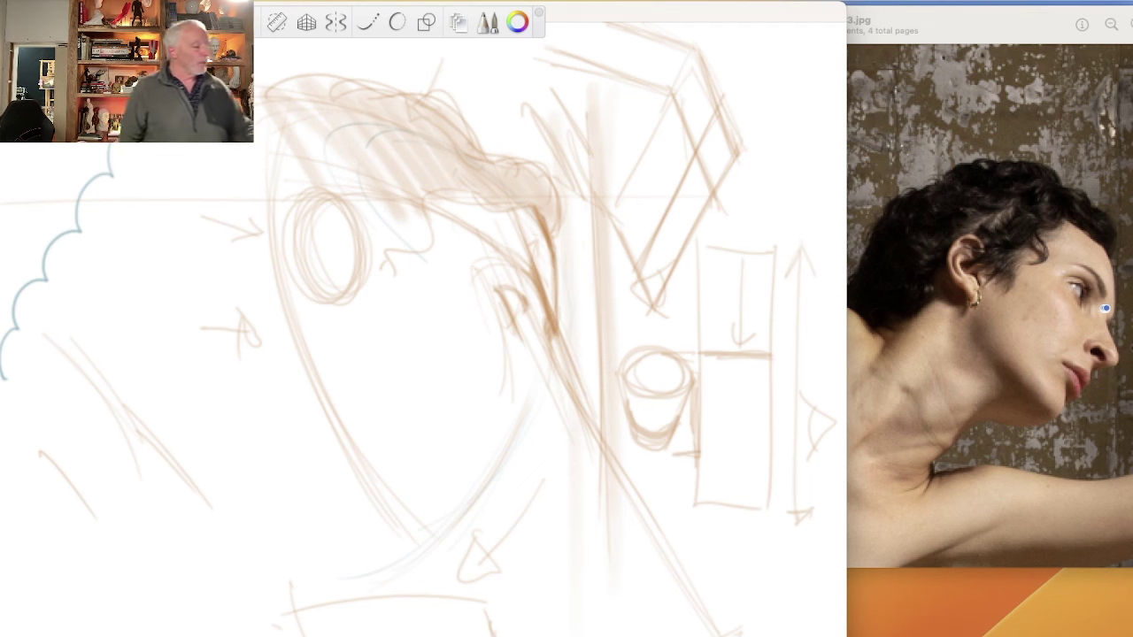
pyautogui.moveTo(553, 224); pyautogui.dragTo(617, 390)
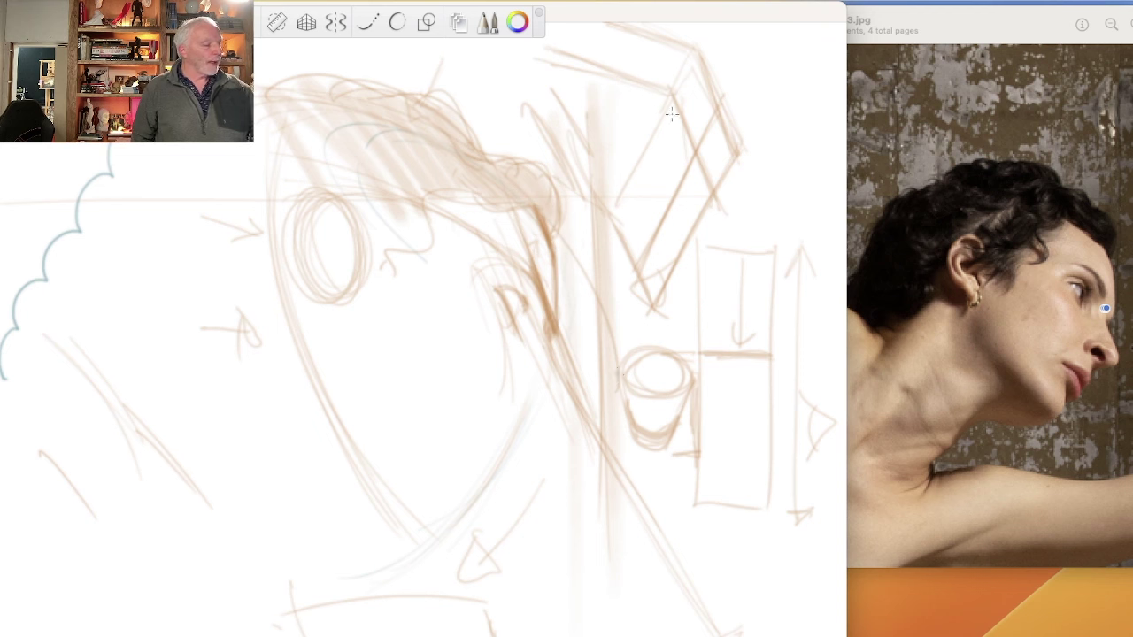
# Darken the tilted box's receding top edge and near front edge, extending the front edge diagonally down through the upright rectangle.
pyautogui.moveTo(672, 113); pyautogui.dragTo(709, 188)
pyautogui.moveTo(555, 51); pyautogui.dragTo(670, 91)
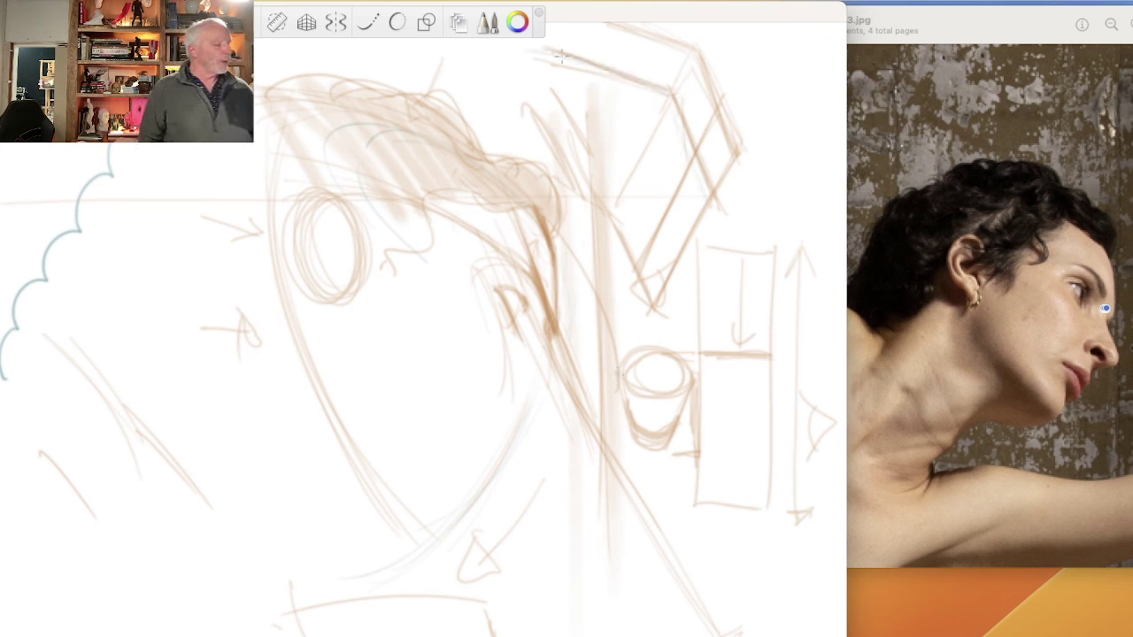
pyautogui.moveTo(690, 134); pyautogui.dragTo(730, 233)
pyautogui.moveTo(676, 101); pyautogui.dragTo(761, 308)
pyautogui.moveTo(734, 235); pyautogui.dragTo(789, 356)
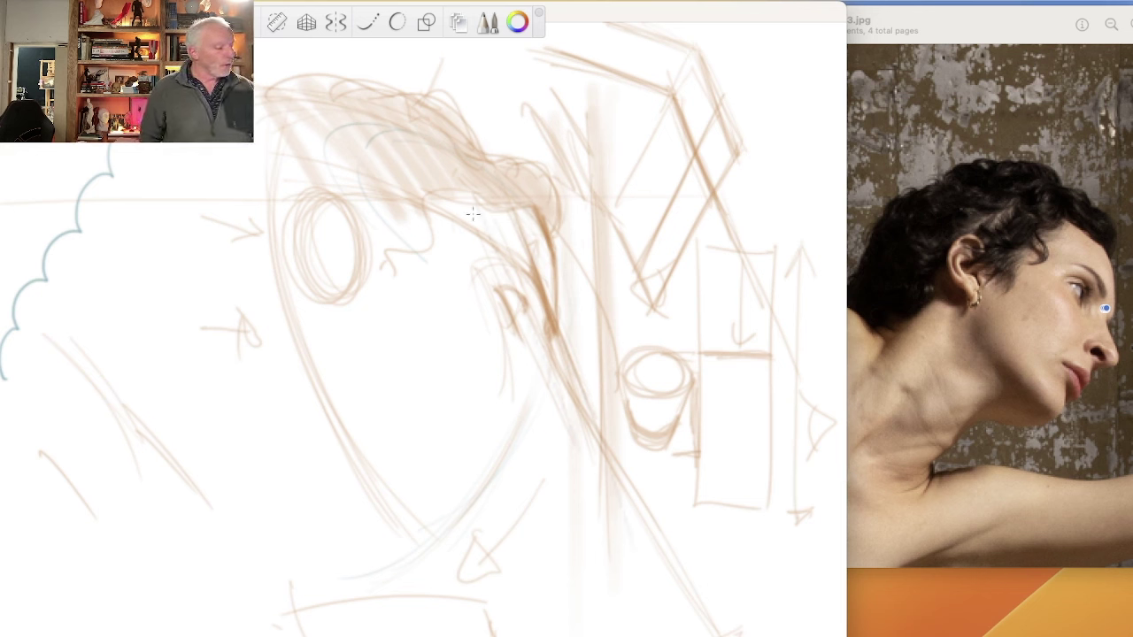
# Mark the nose's slanted underplane along the face's front guideline, and add a small arrow pointing toward the eye.
pyautogui.moveTo(474, 213); pyautogui.dragTo(598, 515)
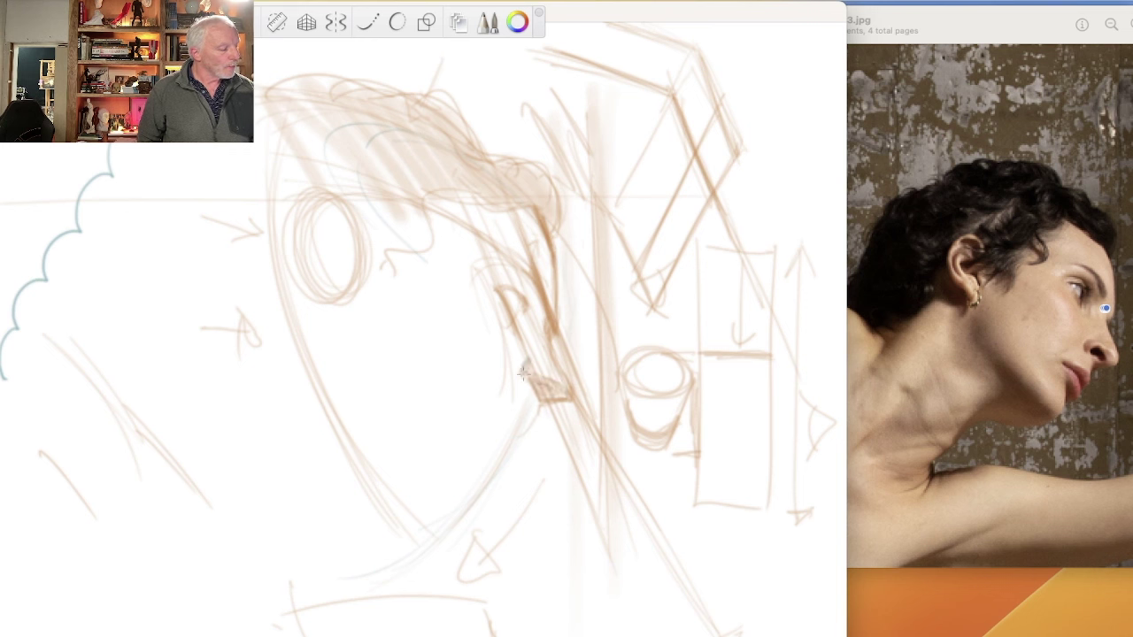
pyautogui.moveTo(522, 373)
pyautogui.mouseDown()
pyautogui.moveTo(538, 396)
pyautogui.moveTo(555, 371)
pyautogui.moveTo(569, 398)
pyautogui.mouseUp()
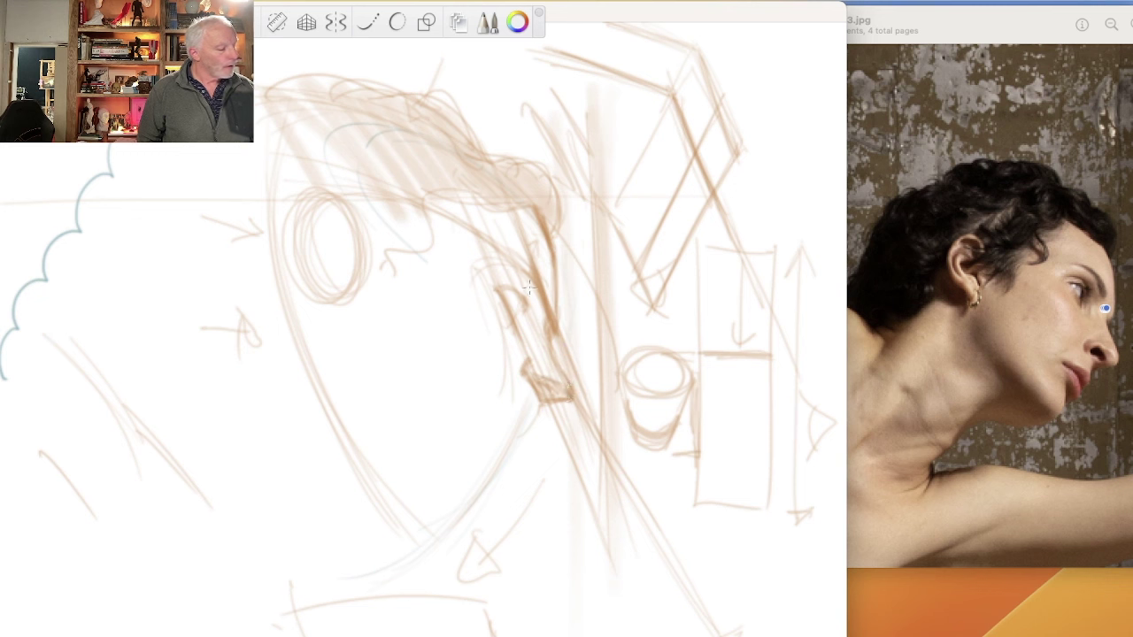
pyautogui.moveTo(416, 333)
pyautogui.mouseDown()
pyautogui.moveTo(463, 314)
pyautogui.moveTo(457, 350)
pyautogui.mouseUp()
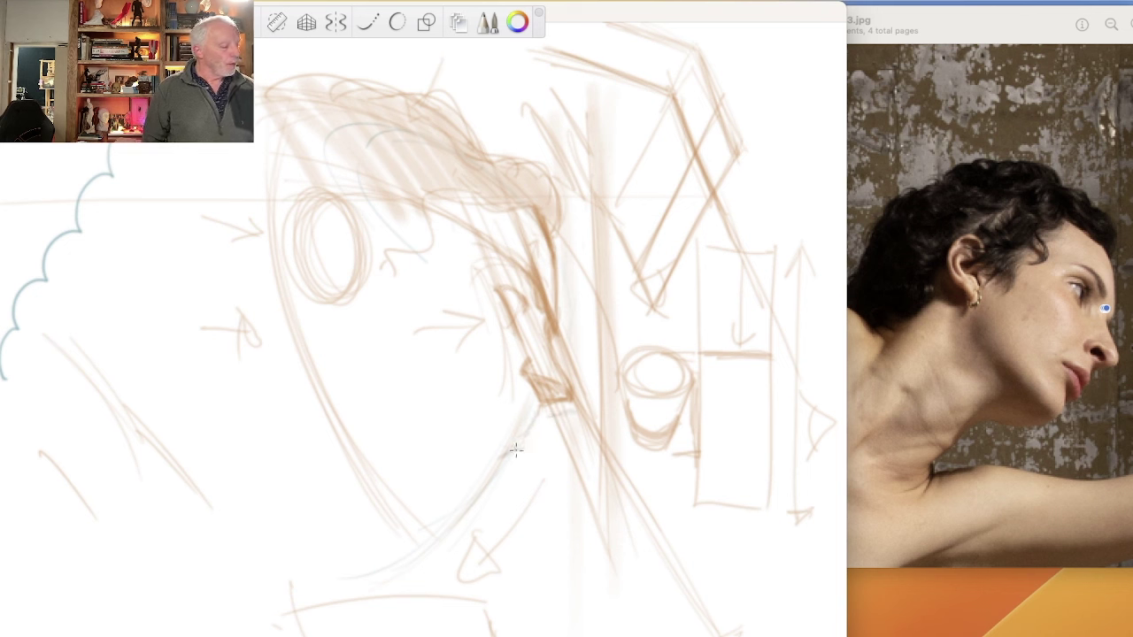
# Draw the muzzle contour from the nose base to the mouth, and add long slanted guidelines parallel to the front plane.
pyautogui.moveTo(538, 407)
pyautogui.mouseDown()
pyautogui.moveTo(504, 417)
pyautogui.moveTo(520, 440)
pyautogui.moveTo(520, 396)
pyautogui.moveTo(494, 457)
pyautogui.mouseUp()
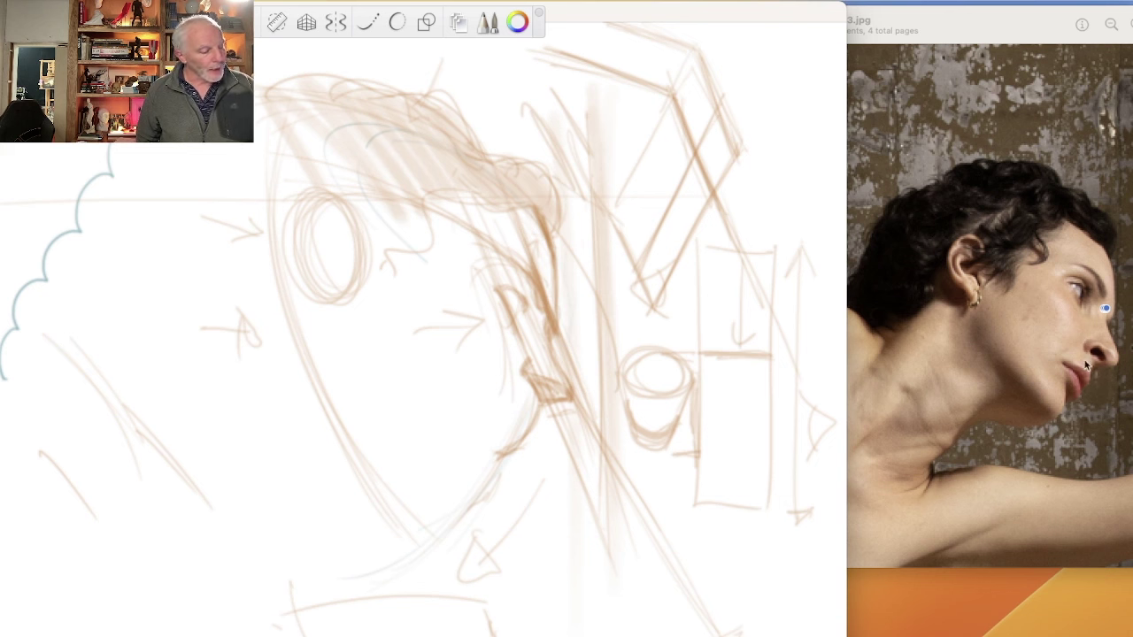
pyautogui.moveTo(508, 334); pyautogui.dragTo(574, 484)
pyautogui.moveTo(490, 301); pyautogui.dragTo(569, 462)
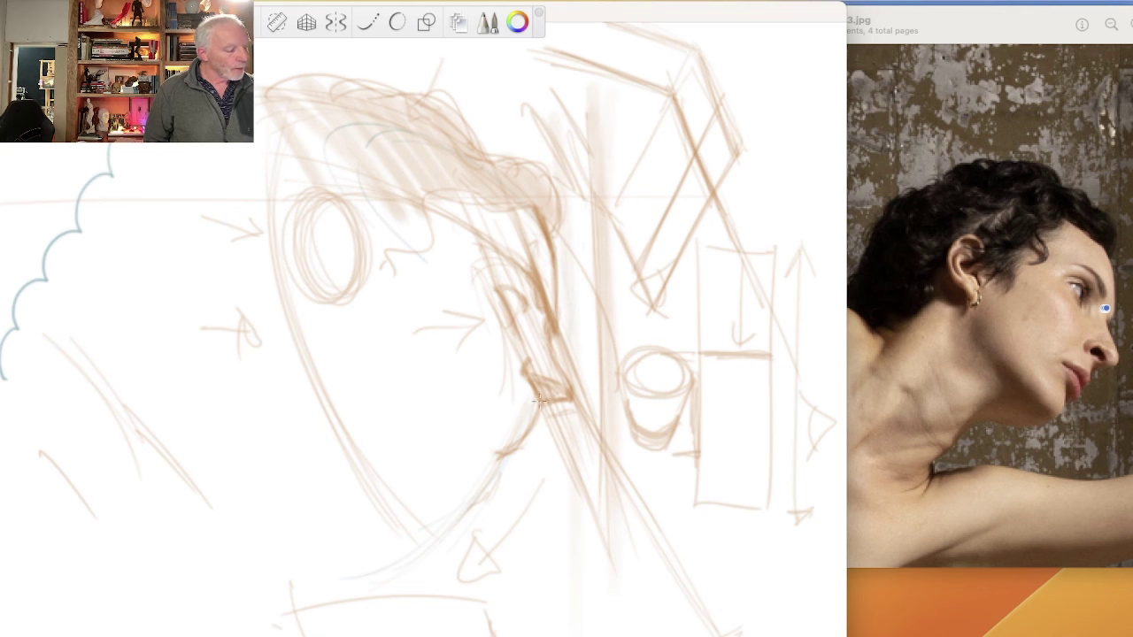
pyautogui.click(1085, 356)
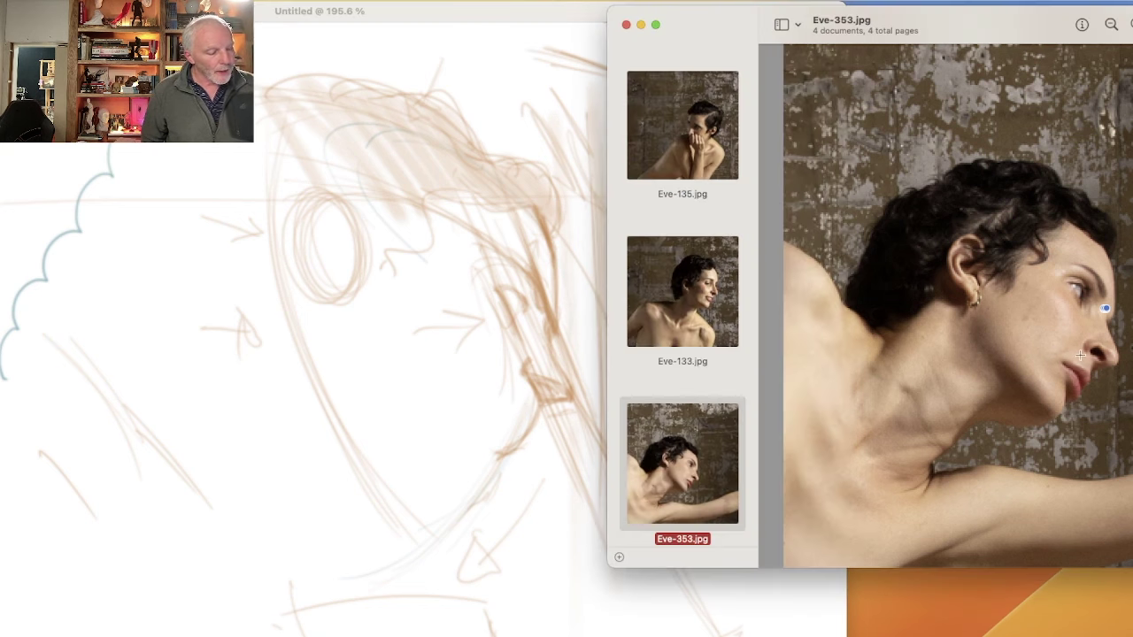
pyautogui.click(523, 390)
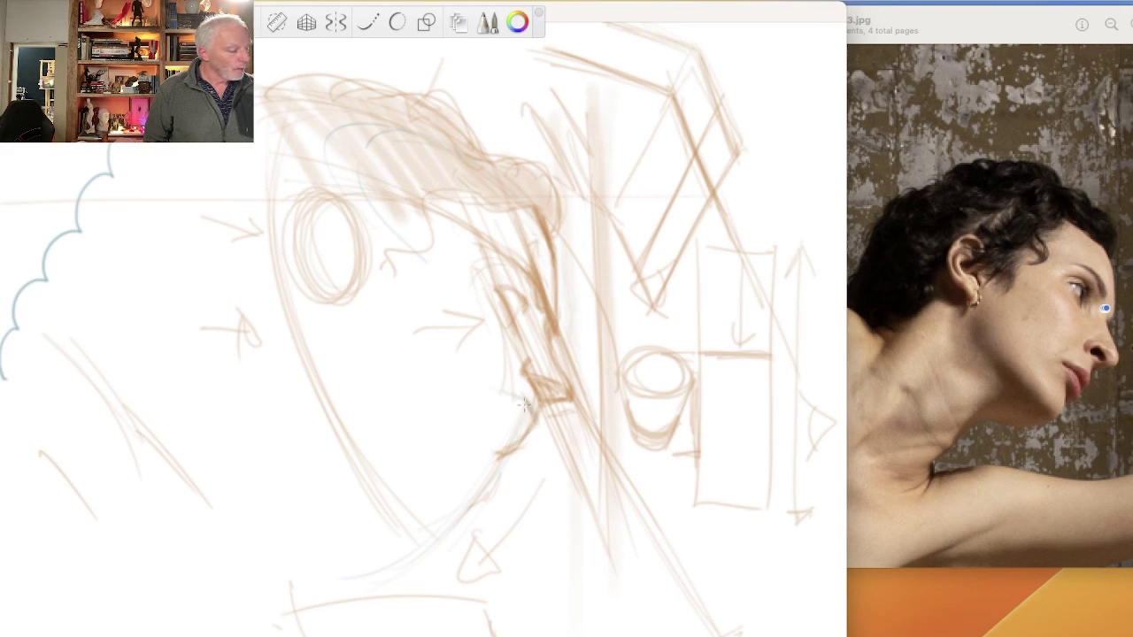
# Sketch the plane under the nose and place the mouth with short dark strokes along the muzzle contour.
pyautogui.moveTo(523, 404)
pyautogui.mouseDown()
pyautogui.moveTo(488, 394)
pyautogui.moveTo(535, 425)
pyautogui.moveTo(492, 395)
pyautogui.moveTo(503, 399)
pyautogui.moveTo(520, 408)
pyautogui.moveTo(484, 405)
pyautogui.moveTo(501, 403)
pyautogui.mouseUp()
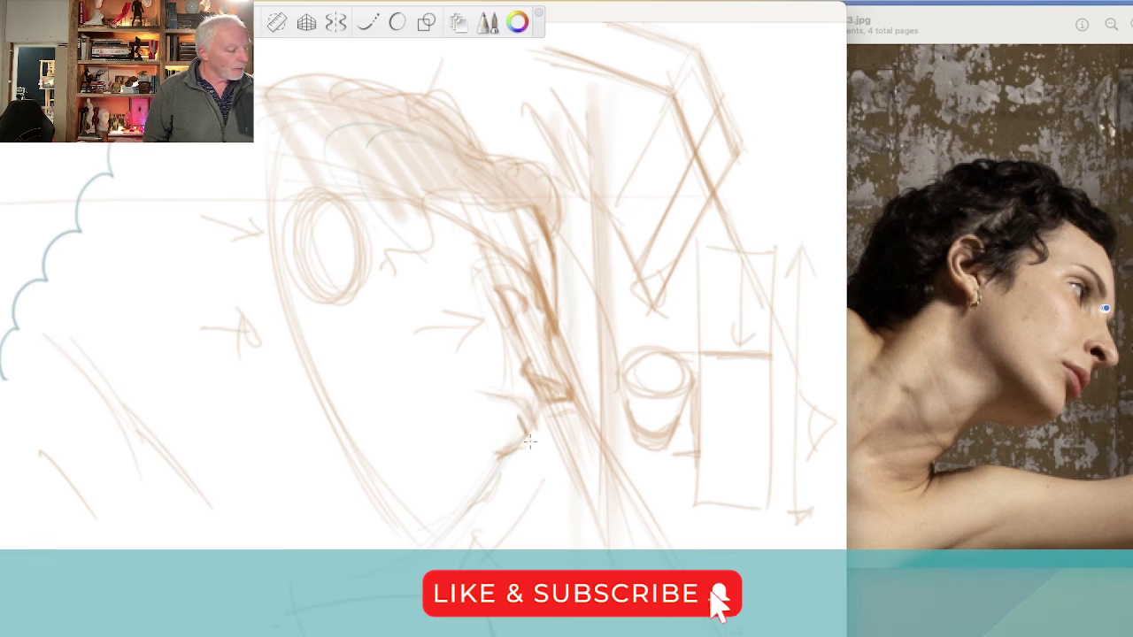
pyautogui.moveTo(511, 428); pyautogui.dragTo(516, 440)
pyautogui.moveTo(528, 443); pyautogui.dragTo(514, 451)
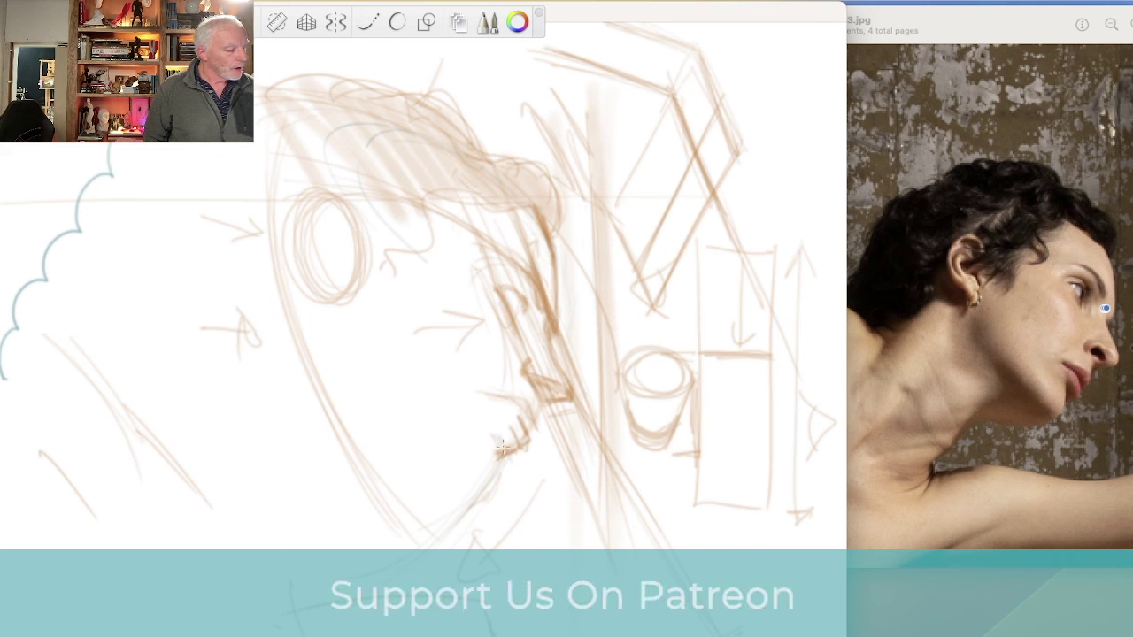
# Draw the chin and the curved underside of the jaw, and trace the jawline from the chin up toward the ear.
pyautogui.moveTo(500, 455)
pyautogui.mouseDown()
pyautogui.moveTo(509, 439)
pyautogui.moveTo(495, 491)
pyautogui.mouseUp()
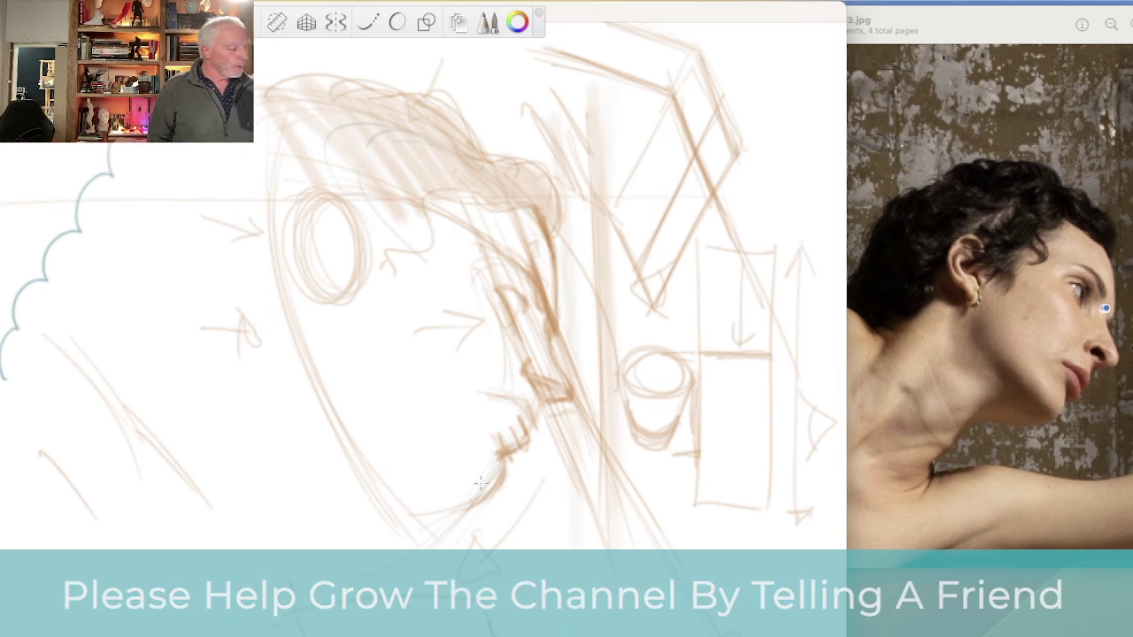
pyautogui.moveTo(453, 510)
pyautogui.mouseDown()
pyautogui.moveTo(420, 496)
pyautogui.moveTo(466, 496)
pyautogui.moveTo(312, 502)
pyautogui.moveTo(336, 499)
pyautogui.moveTo(325, 507)
pyautogui.moveTo(358, 526)
pyautogui.mouseUp()
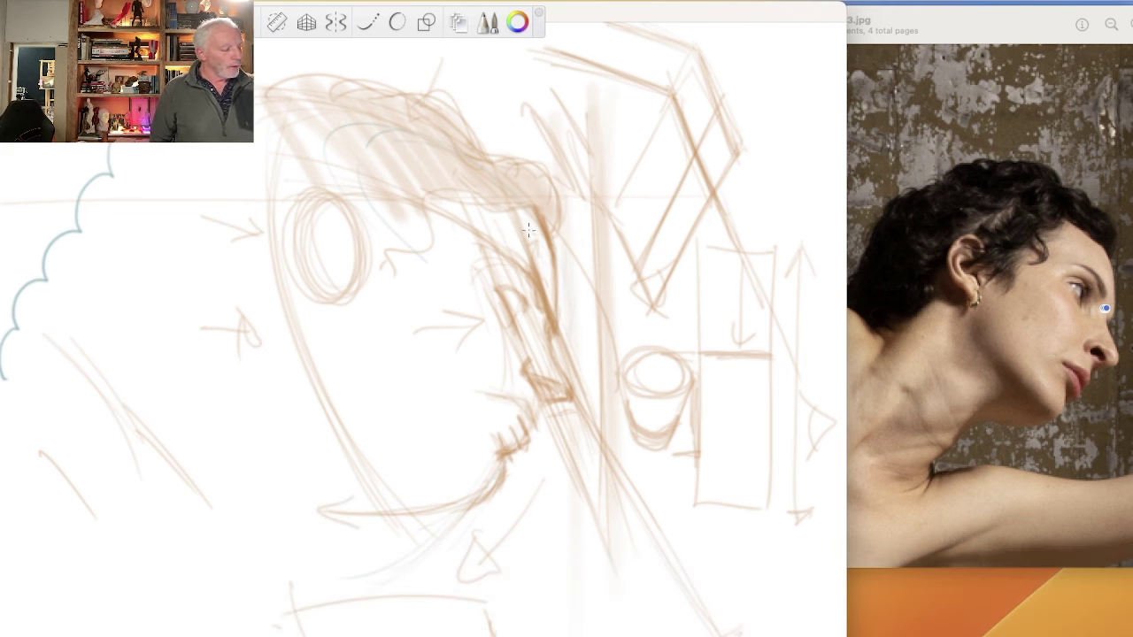
pyautogui.moveTo(474, 460); pyautogui.dragTo(483, 490)
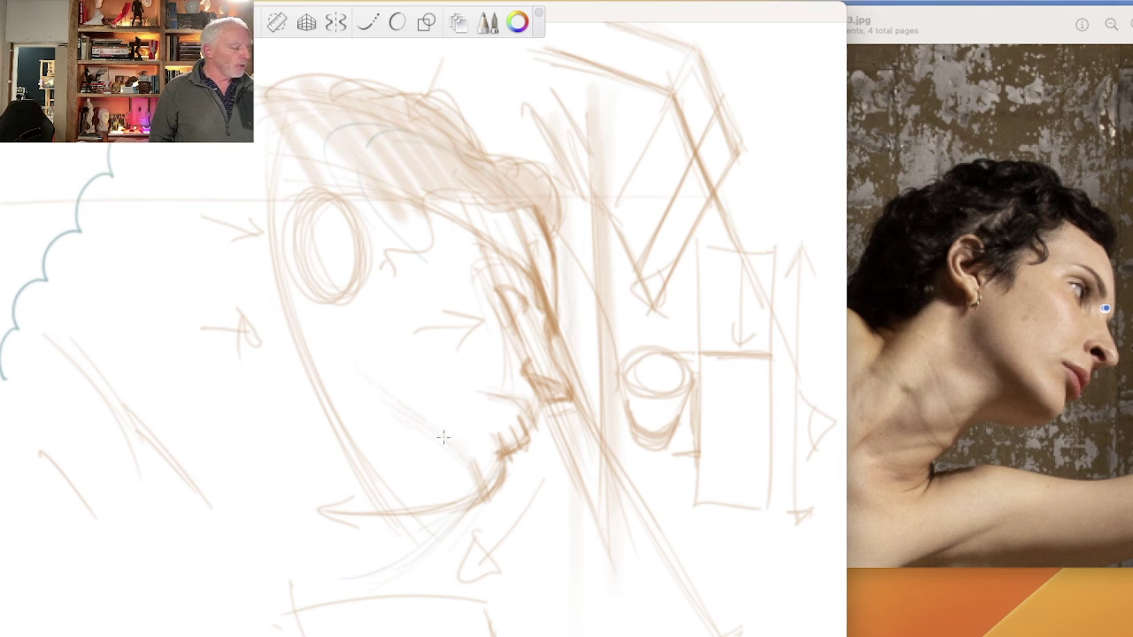
pyautogui.moveTo(350, 352)
pyautogui.mouseDown()
pyautogui.moveTo(433, 409)
pyautogui.moveTo(482, 469)
pyautogui.mouseUp()
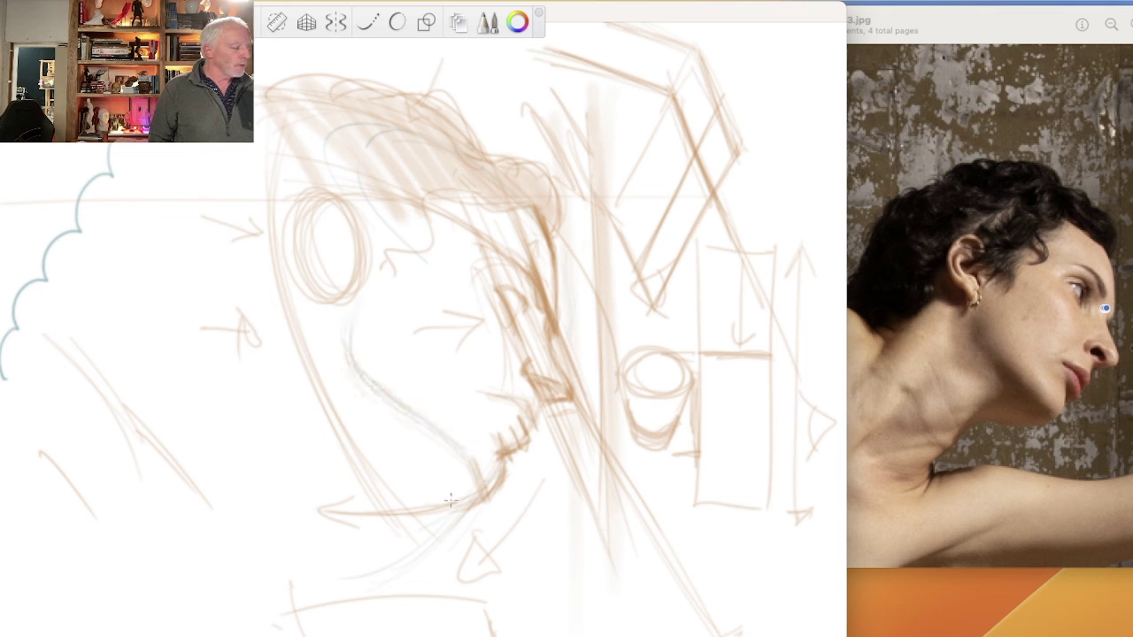
pyautogui.moveTo(430, 518); pyautogui.dragTo(371, 509)
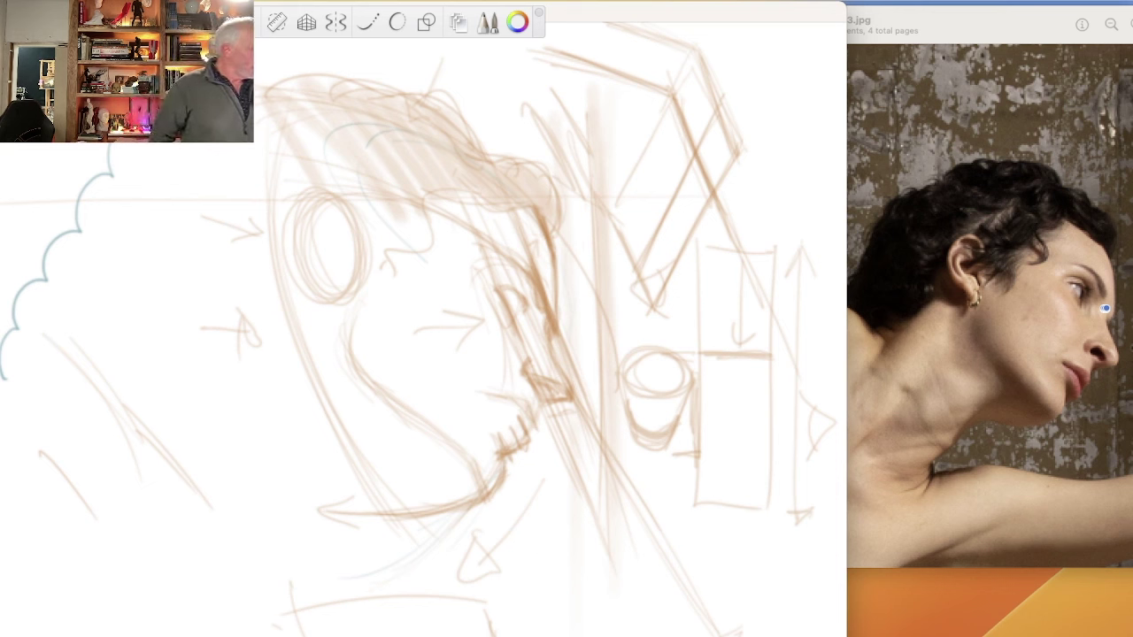
# Shade the plane beneath the jawline with broad strokes, and extend it into the curve at the base of the neck.
pyautogui.moveTo(362, 315)
pyautogui.mouseDown()
pyautogui.moveTo(366, 364)
pyautogui.moveTo(357, 357)
pyautogui.moveTo(353, 334)
pyautogui.moveTo(422, 405)
pyautogui.moveTo(375, 376)
pyautogui.moveTo(466, 456)
pyautogui.moveTo(477, 491)
pyautogui.moveTo(385, 388)
pyautogui.moveTo(475, 473)
pyautogui.moveTo(466, 507)
pyautogui.moveTo(351, 371)
pyautogui.moveTo(331, 363)
pyautogui.moveTo(420, 481)
pyautogui.moveTo(356, 364)
pyautogui.mouseUp()
pyautogui.moveTo(350, 306)
pyautogui.mouseDown()
pyautogui.moveTo(339, 370)
pyautogui.moveTo(340, 313)
pyautogui.moveTo(352, 316)
pyautogui.moveTo(346, 373)
pyautogui.moveTo(350, 330)
pyautogui.moveTo(440, 451)
pyautogui.moveTo(354, 422)
pyautogui.moveTo(338, 362)
pyautogui.moveTo(408, 484)
pyautogui.moveTo(401, 451)
pyautogui.moveTo(381, 495)
pyautogui.moveTo(338, 489)
pyautogui.moveTo(422, 486)
pyautogui.moveTo(385, 483)
pyautogui.moveTo(354, 505)
pyautogui.moveTo(408, 488)
pyautogui.moveTo(353, 506)
pyautogui.moveTo(411, 488)
pyautogui.moveTo(388, 498)
pyautogui.moveTo(406, 500)
pyautogui.moveTo(362, 496)
pyautogui.mouseUp()
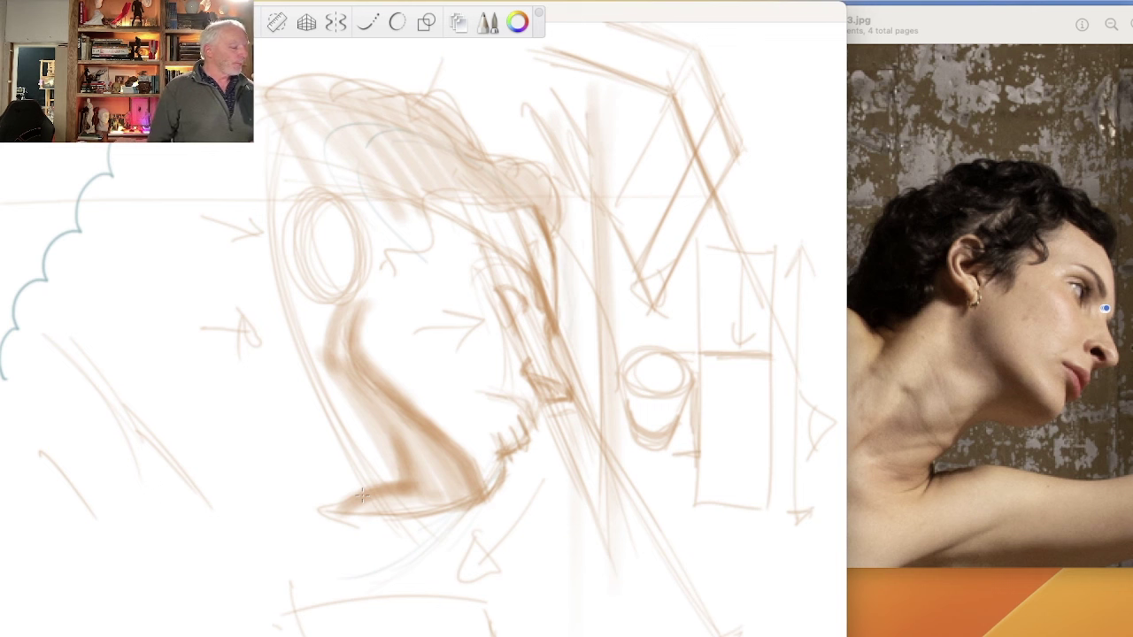
pyautogui.moveTo(358, 511)
pyautogui.mouseDown()
pyautogui.moveTo(285, 584)
pyautogui.moveTo(327, 575)
pyautogui.mouseUp()
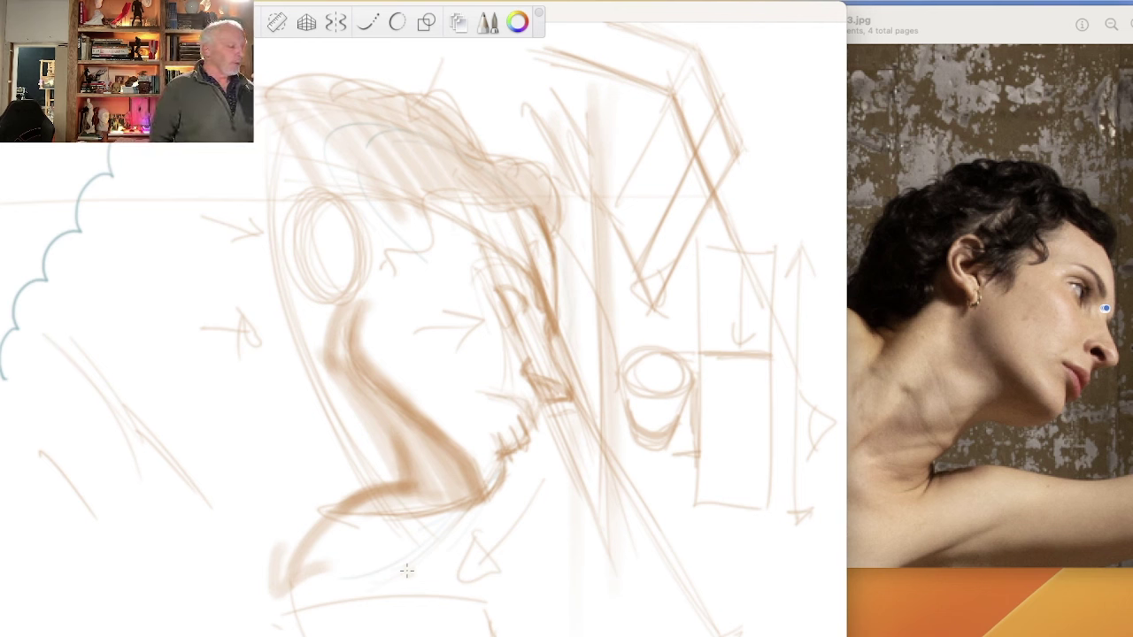
# Shade the cheek's side plane below the temple, and widen the jaw shadow upward beside the ear oval.
pyautogui.moveTo(442, 240)
pyautogui.mouseDown()
pyautogui.moveTo(431, 285)
pyautogui.moveTo(449, 302)
pyautogui.moveTo(424, 270)
pyautogui.moveTo(478, 348)
pyautogui.mouseUp()
pyautogui.moveTo(433, 288); pyautogui.dragTo(458, 352)
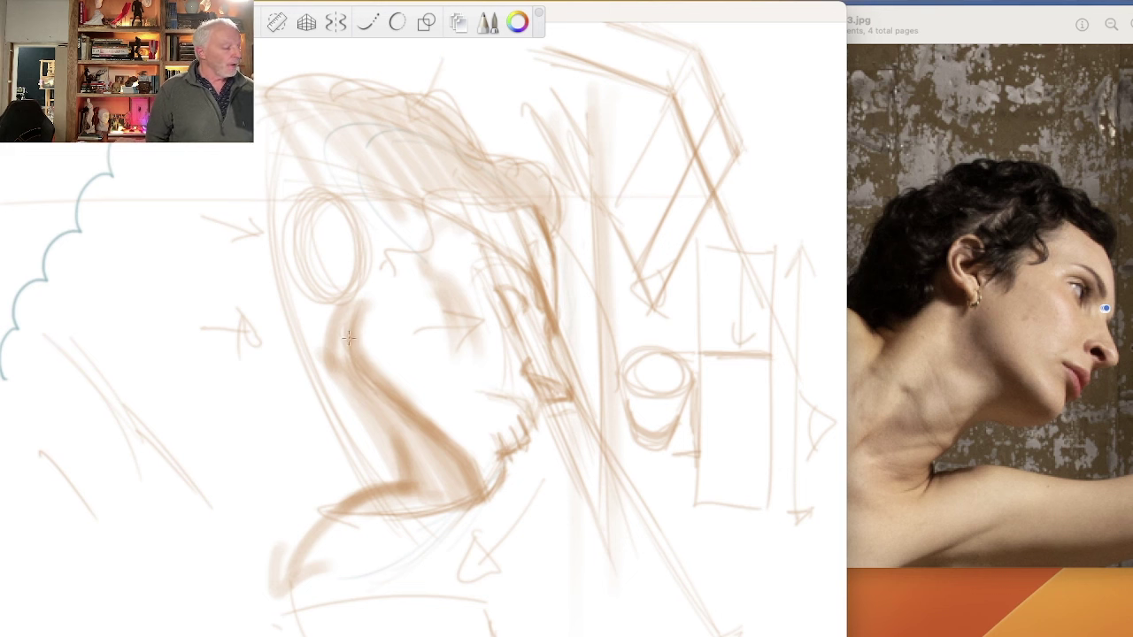
pyautogui.moveTo(386, 297)
pyautogui.mouseDown()
pyautogui.moveTo(373, 360)
pyautogui.moveTo(373, 361)
pyautogui.mouseUp()
pyautogui.moveTo(348, 310); pyautogui.dragTo(338, 358)
pyautogui.moveTo(361, 305)
pyautogui.mouseDown()
pyautogui.moveTo(375, 367)
pyautogui.moveTo(341, 344)
pyautogui.moveTo(369, 349)
pyautogui.moveTo(363, 336)
pyautogui.moveTo(394, 375)
pyautogui.moveTo(389, 390)
pyautogui.moveTo(380, 386)
pyautogui.moveTo(389, 274)
pyautogui.moveTo(361, 360)
pyautogui.moveTo(380, 292)
pyautogui.moveTo(338, 302)
pyautogui.mouseUp()
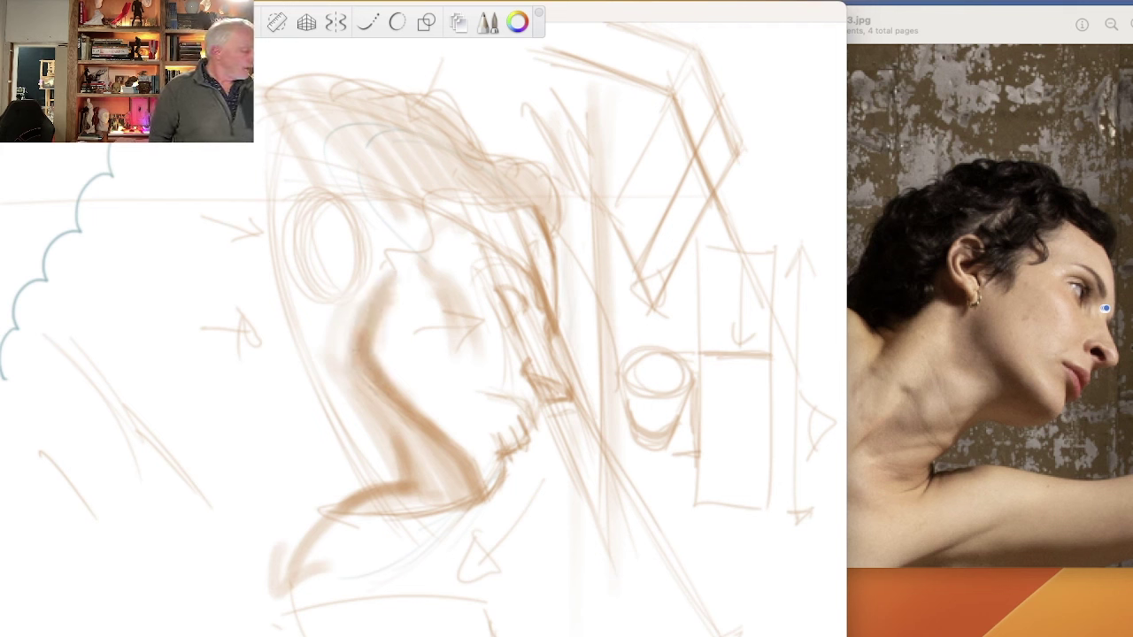
# Redraw the ear oval slightly forward with repeated blue elliptical strokes.
pyautogui.moveTo(354, 218)
pyautogui.mouseDown()
pyautogui.moveTo(310, 223)
pyautogui.moveTo(310, 272)
pyautogui.moveTo(355, 313)
pyautogui.moveTo(371, 236)
pyautogui.mouseUp()
pyautogui.moveTo(305, 270)
pyautogui.mouseDown()
pyautogui.moveTo(358, 319)
pyautogui.moveTo(331, 299)
pyautogui.mouseUp()
pyautogui.moveTo(315, 214)
pyautogui.mouseDown()
pyautogui.moveTo(360, 224)
pyautogui.moveTo(340, 206)
pyautogui.moveTo(313, 236)
pyautogui.moveTo(328, 208)
pyautogui.moveTo(306, 285)
pyautogui.mouseUp()
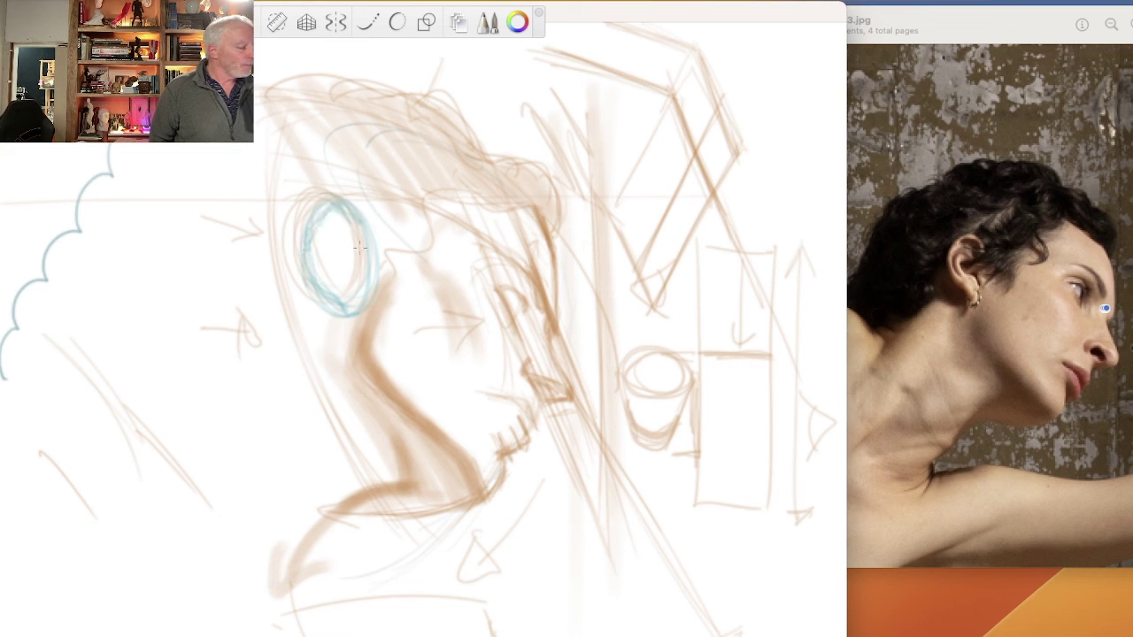
pyautogui.moveTo(364, 237); pyautogui.dragTo(354, 260)
pyautogui.moveTo(361, 212)
pyautogui.mouseDown()
pyautogui.moveTo(354, 257)
pyautogui.moveTo(313, 237)
pyautogui.moveTo(301, 272)
pyautogui.mouseUp()
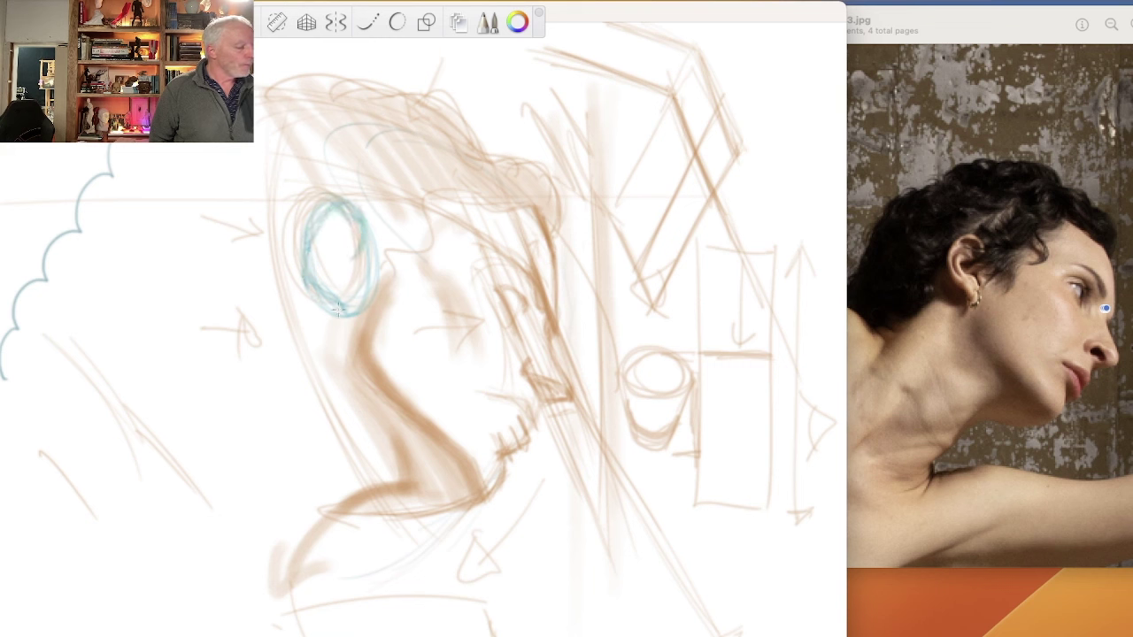
# Trace the sideburn and temple hairline in blue, and draw a curved guideline from behind the ear to the brow.
pyautogui.moveTo(370, 242); pyautogui.dragTo(395, 271)
pyautogui.moveTo(431, 210)
pyautogui.mouseDown()
pyautogui.moveTo(387, 259)
pyautogui.moveTo(408, 280)
pyautogui.mouseUp()
pyautogui.moveTo(434, 205)
pyautogui.mouseDown()
pyautogui.moveTo(432, 254)
pyautogui.moveTo(407, 265)
pyautogui.mouseUp()
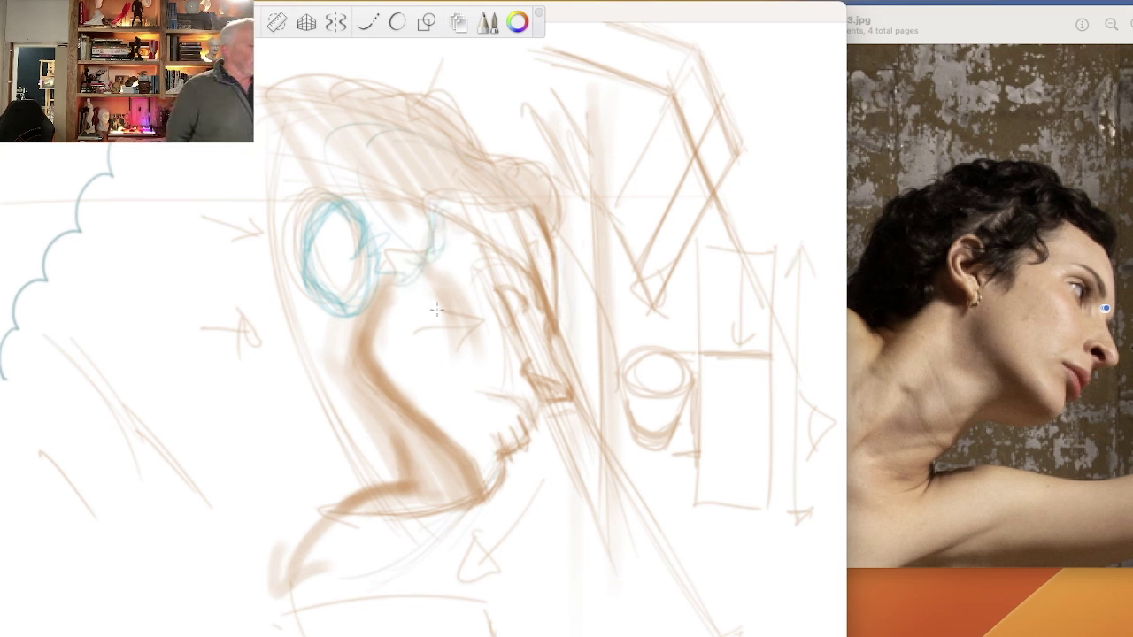
pyautogui.moveTo(351, 299)
pyautogui.mouseDown()
pyautogui.moveTo(294, 263)
pyautogui.moveTo(302, 200)
pyautogui.mouseUp()
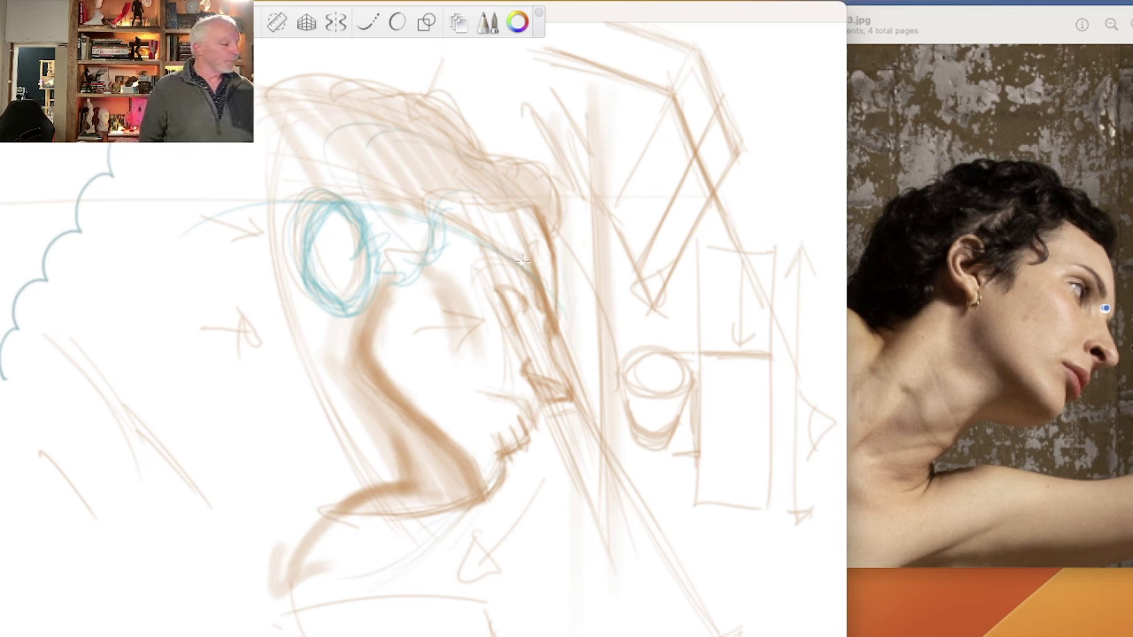
pyautogui.moveTo(527, 267); pyautogui.dragTo(542, 306)
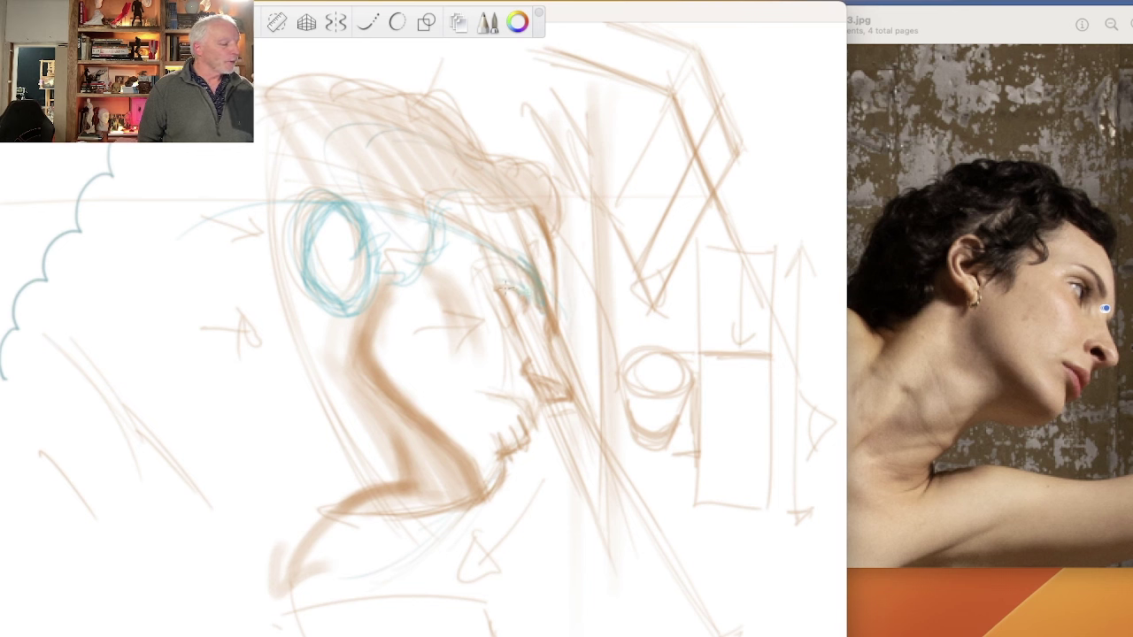
# Accent the eye, mouth and front of the chin with short blue strokes.
pyautogui.moveTo(503, 292)
pyautogui.mouseDown()
pyautogui.moveTo(519, 324)
pyautogui.moveTo(524, 301)
pyautogui.moveTo(518, 315)
pyautogui.moveTo(520, 296)
pyautogui.moveTo(506, 290)
pyautogui.moveTo(519, 320)
pyautogui.moveTo(504, 297)
pyautogui.mouseUp()
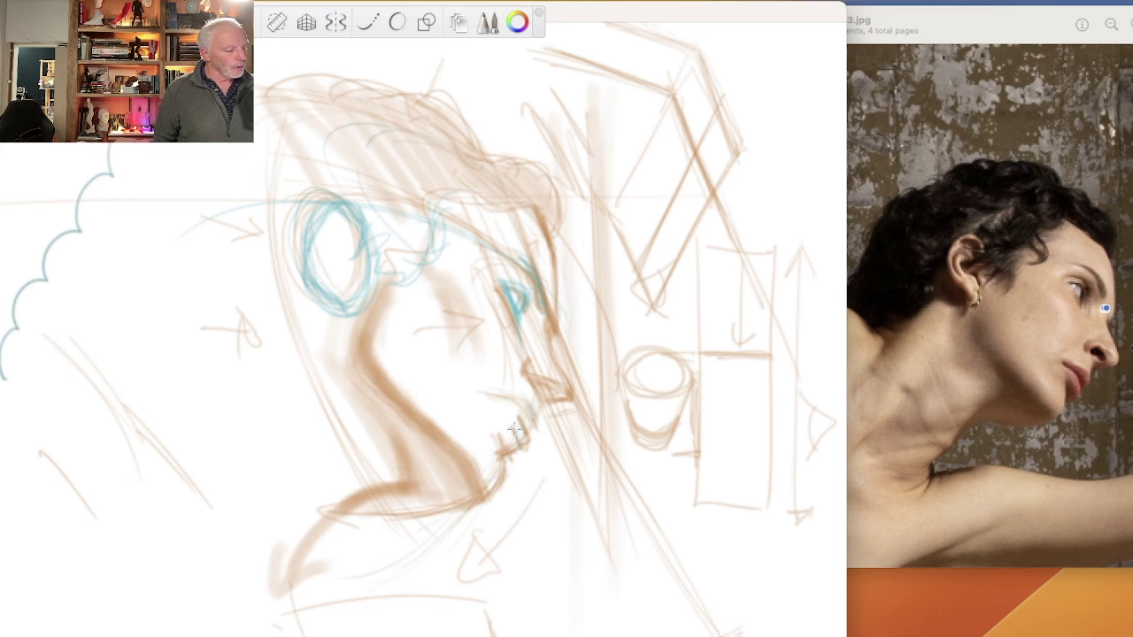
pyautogui.moveTo(514, 428); pyautogui.dragTo(525, 445)
pyautogui.moveTo(480, 473); pyautogui.dragTo(486, 492)
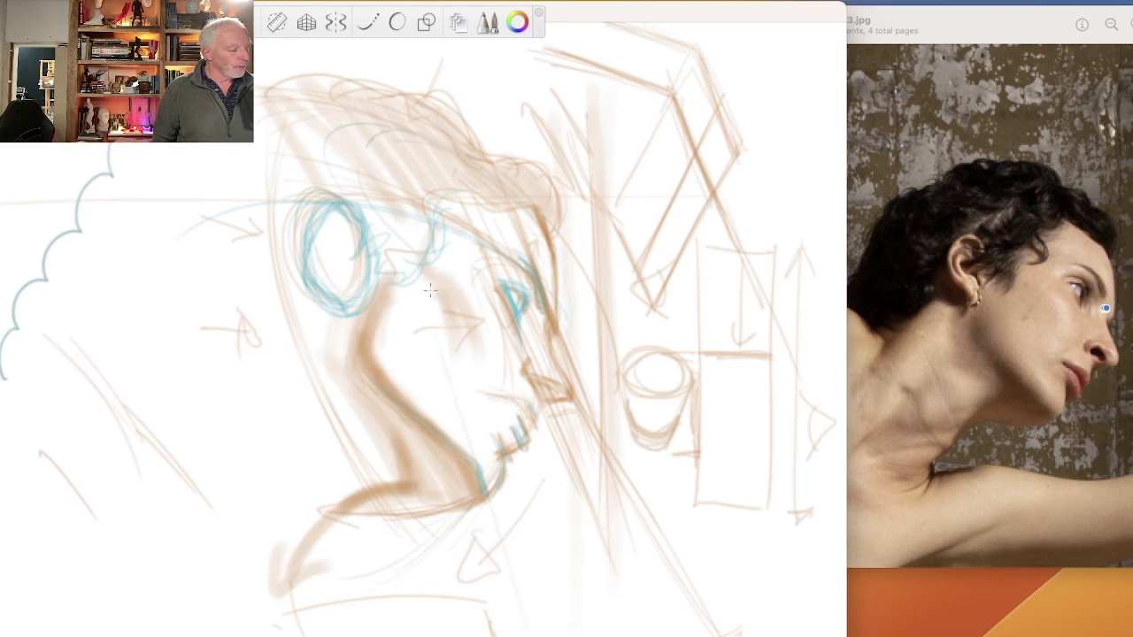
# Draw long light blue guidelines slanting down across the face, and mark the front edge of the hair in blue.
pyautogui.moveTo(563, 489); pyautogui.dragTo(605, 634)
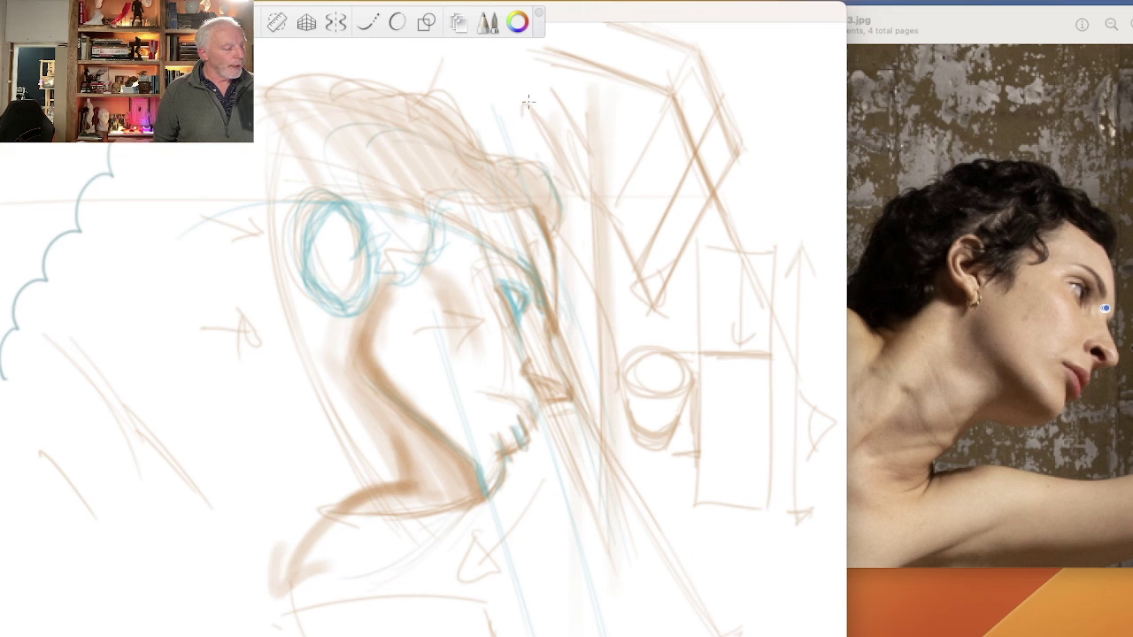
pyautogui.moveTo(551, 169)
pyautogui.mouseDown()
pyautogui.moveTo(561, 209)
pyautogui.moveTo(553, 166)
pyautogui.mouseUp()
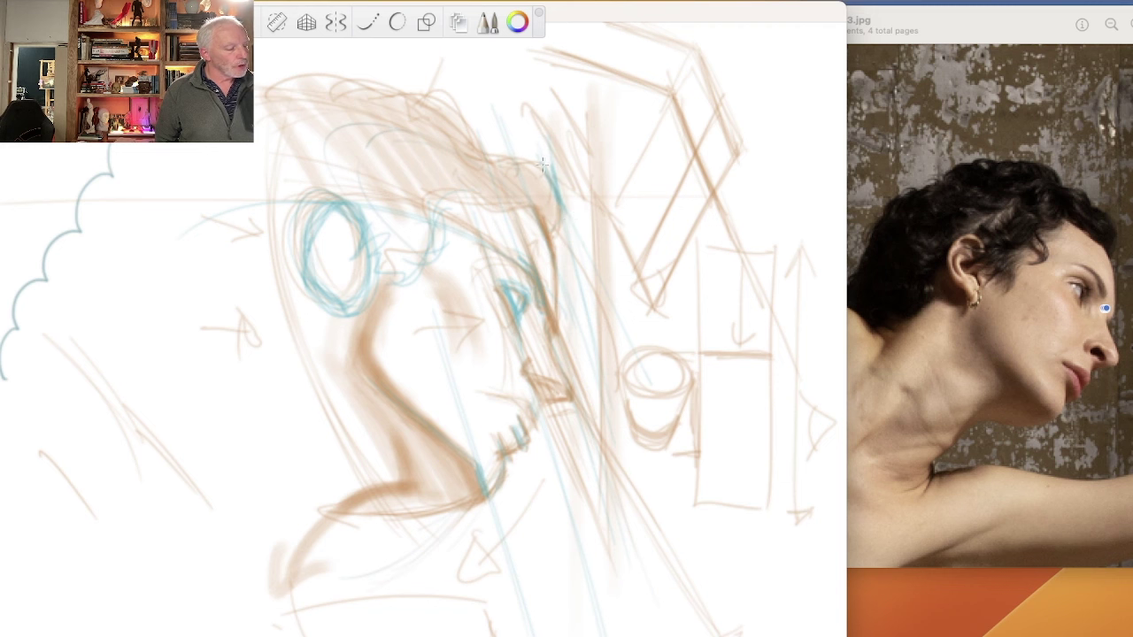
# Toggle Steady Stroke and draw a bulging blue contour curve for a small explanatory sketch behind the portrait head.
pyautogui.click(370, 23)
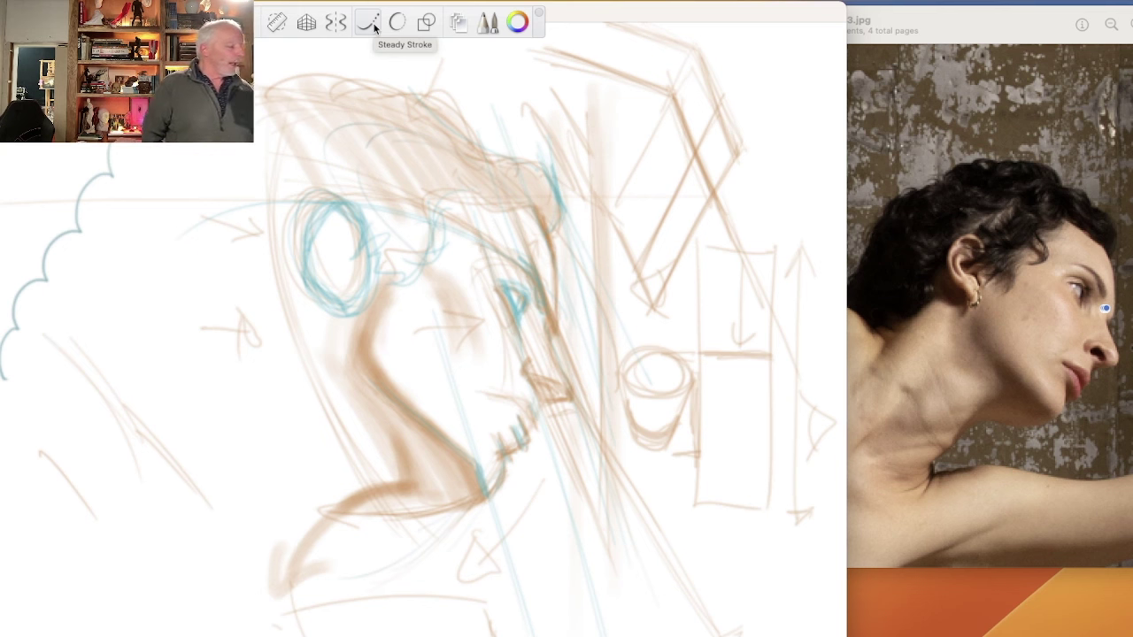
pyautogui.moveTo(115, 348); pyautogui.dragTo(257, 435)
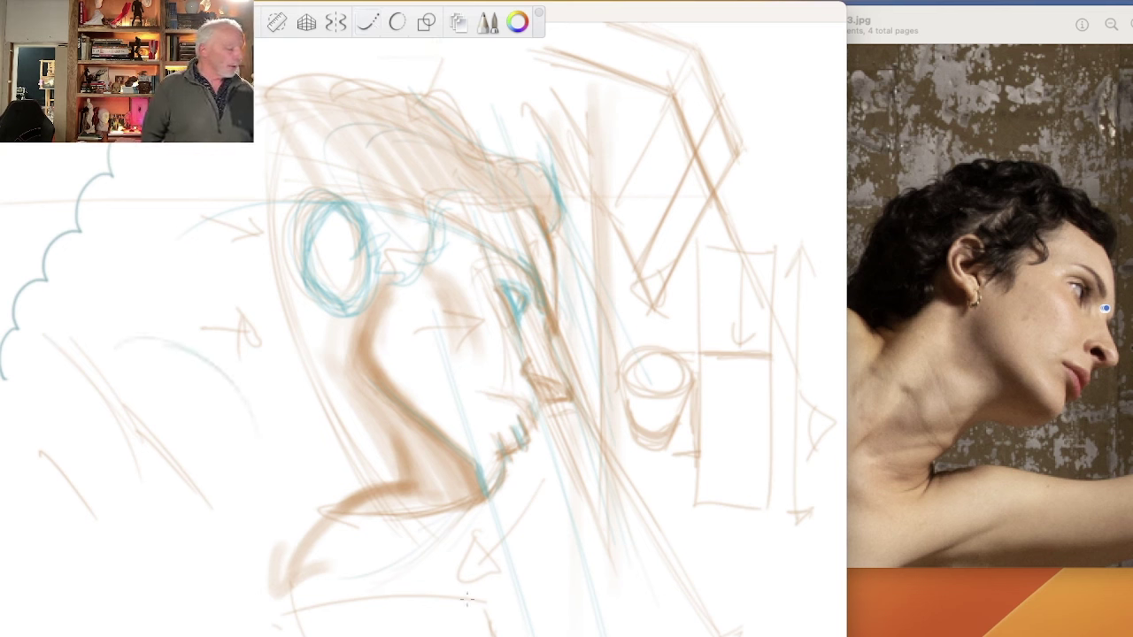
pyautogui.moveTo(464, 599)
pyautogui.mouseDown()
pyautogui.moveTo(327, 613)
pyautogui.moveTo(319, 635)
pyautogui.mouseUp()
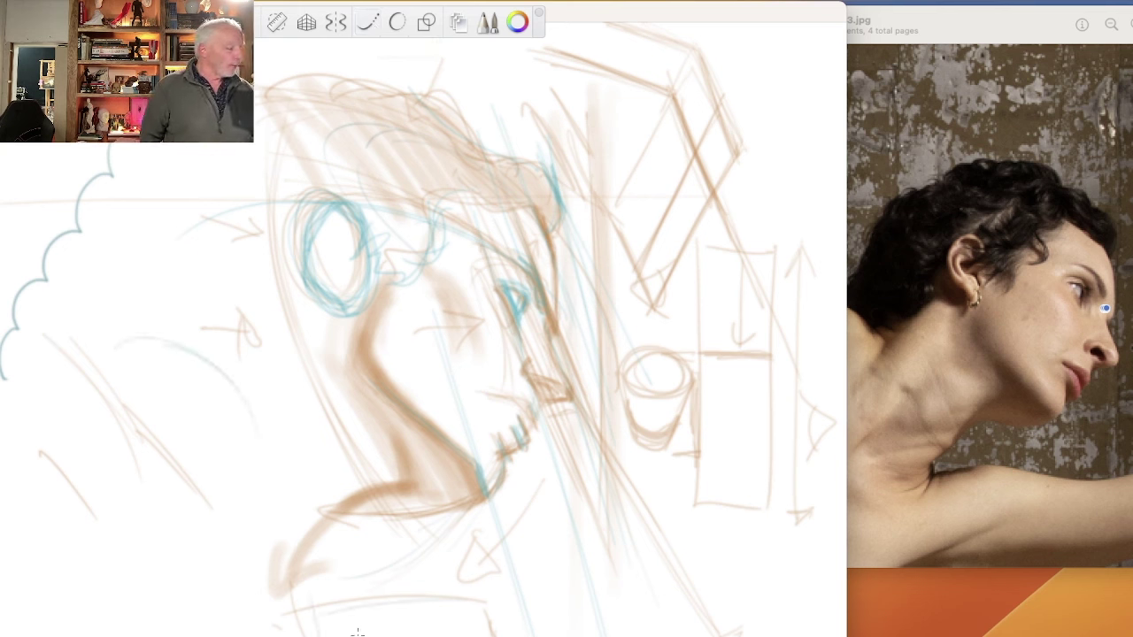
pyautogui.moveTo(112, 328)
pyautogui.mouseDown()
pyautogui.moveTo(226, 376)
pyautogui.moveTo(250, 470)
pyautogui.mouseUp()
pyautogui.moveTo(212, 509); pyautogui.dragTo(152, 533)
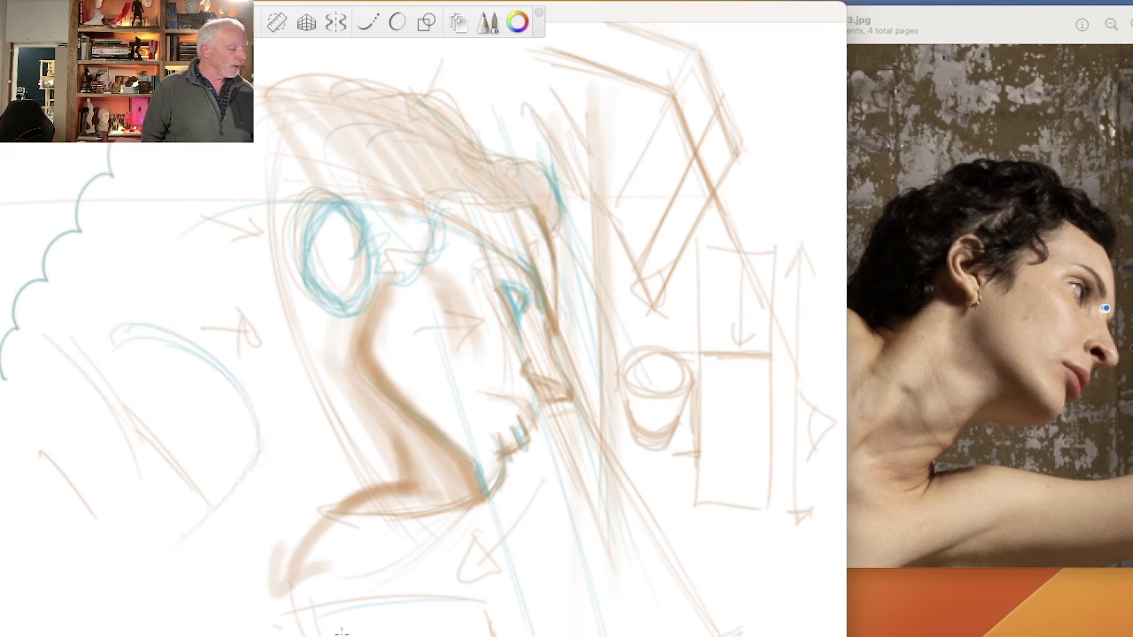
# Draw two broad blue arcs beneath the sketches, adding short vertical strokes at the end of the arc below the small sketch.
pyautogui.moveTo(462, 607)
pyautogui.mouseDown()
pyautogui.moveTo(371, 595)
pyautogui.moveTo(317, 613)
pyautogui.moveTo(345, 589)
pyautogui.mouseUp()
pyautogui.moveTo(255, 629)
pyautogui.mouseDown()
pyautogui.moveTo(89, 625)
pyautogui.moveTo(94, 614)
pyautogui.mouseUp()
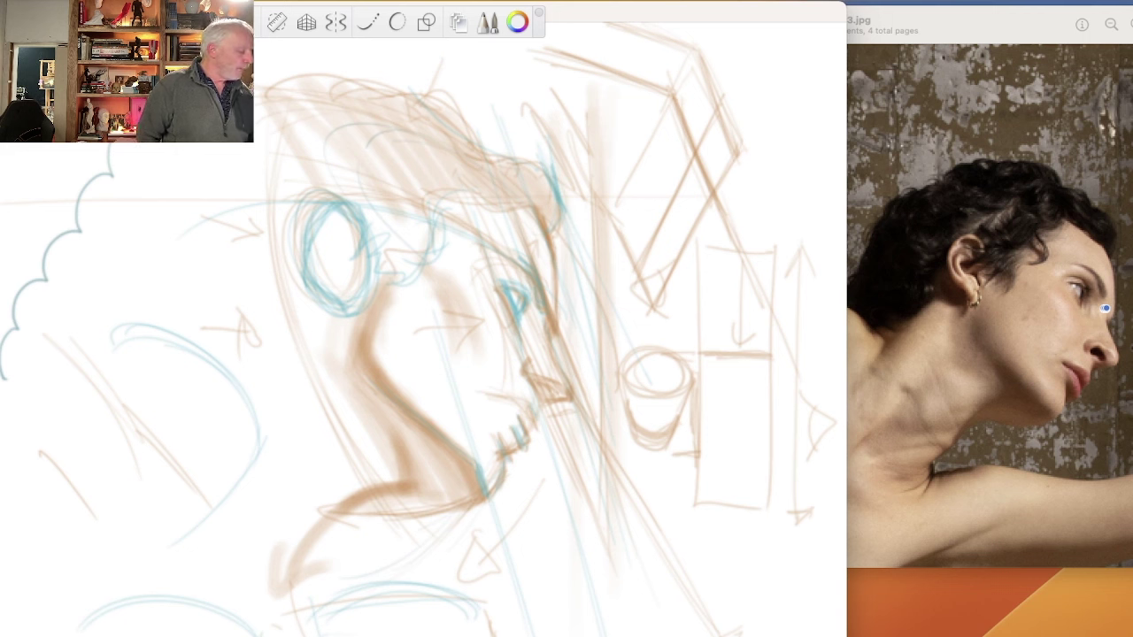
pyautogui.moveTo(106, 608); pyautogui.dragTo(99, 635)
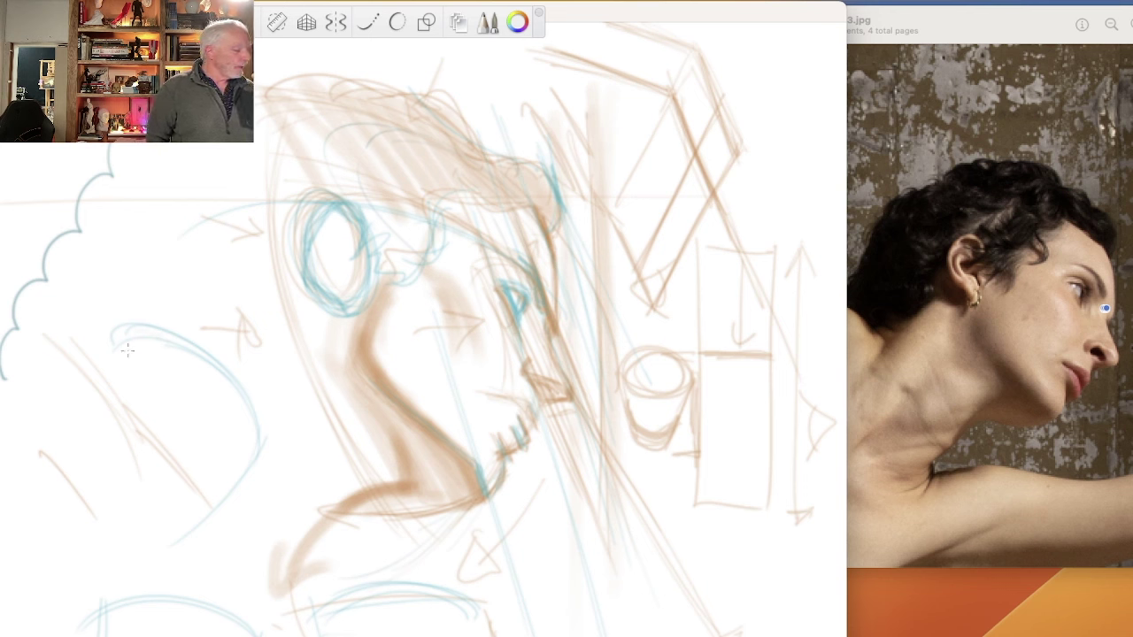
# Build the small blue head study behind the portrait with a long back contour, inner jaw and face lines, and short mouth and chin strokes.
pyautogui.moveTo(92, 314)
pyautogui.mouseDown()
pyautogui.moveTo(124, 495)
pyautogui.moveTo(164, 564)
pyautogui.mouseUp()
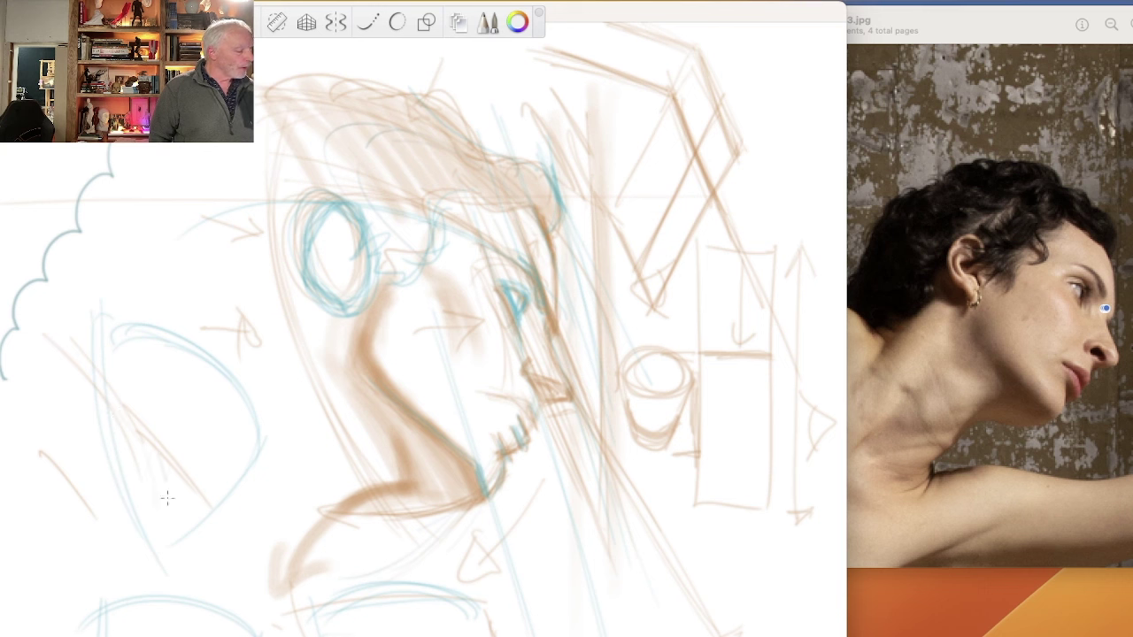
pyautogui.moveTo(167, 462); pyautogui.dragTo(163, 556)
pyautogui.moveTo(170, 440)
pyautogui.mouseDown()
pyautogui.moveTo(157, 482)
pyautogui.moveTo(146, 416)
pyautogui.moveTo(124, 386)
pyautogui.mouseUp()
pyautogui.moveTo(188, 405)
pyautogui.mouseDown()
pyautogui.moveTo(229, 489)
pyautogui.moveTo(240, 474)
pyautogui.moveTo(232, 442)
pyautogui.moveTo(218, 498)
pyautogui.mouseUp()
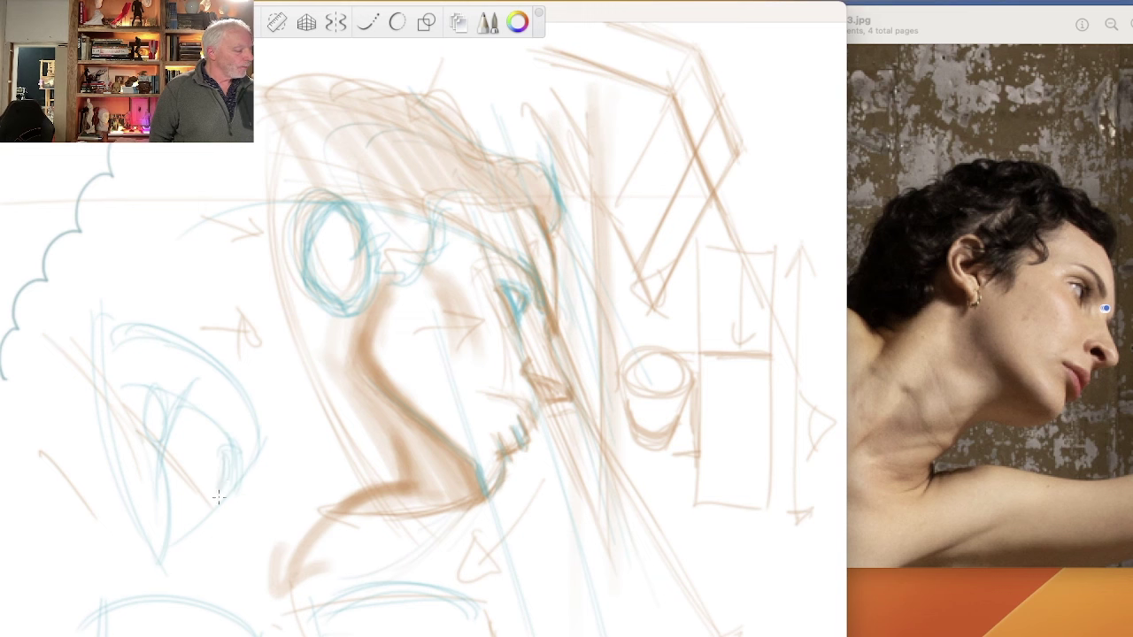
pyautogui.moveTo(237, 453)
pyautogui.mouseDown()
pyautogui.moveTo(226, 522)
pyautogui.moveTo(201, 518)
pyautogui.moveTo(190, 546)
pyautogui.moveTo(166, 549)
pyautogui.moveTo(181, 548)
pyautogui.moveTo(138, 527)
pyautogui.moveTo(152, 546)
pyautogui.moveTo(164, 527)
pyautogui.moveTo(177, 546)
pyautogui.moveTo(139, 522)
pyautogui.moveTo(92, 538)
pyautogui.moveTo(138, 526)
pyautogui.moveTo(104, 529)
pyautogui.mouseUp()
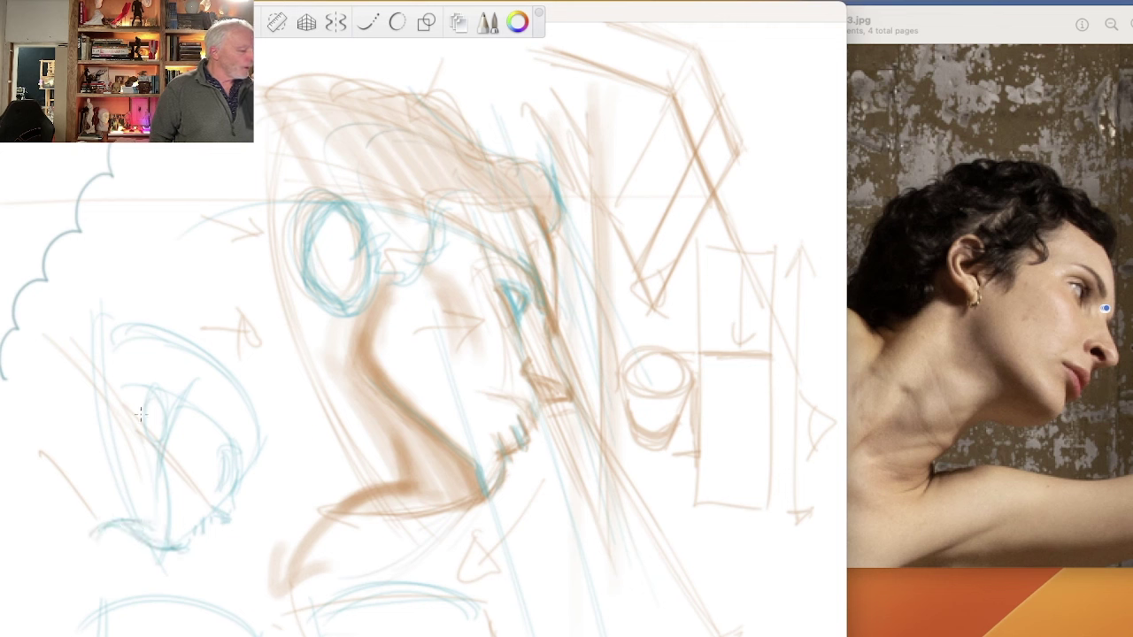
# Add an oval ear to the small blue head study and reinforce its outer curve over the top and down the front.
pyautogui.moveTo(140, 413)
pyautogui.mouseDown()
pyautogui.moveTo(156, 440)
pyautogui.moveTo(138, 433)
pyautogui.mouseUp()
pyautogui.moveTo(253, 414)
pyautogui.mouseDown()
pyautogui.moveTo(173, 342)
pyautogui.moveTo(134, 331)
pyautogui.moveTo(240, 393)
pyautogui.moveTo(169, 358)
pyautogui.moveTo(91, 347)
pyautogui.mouseUp()
pyautogui.moveTo(250, 380)
pyautogui.mouseDown()
pyautogui.moveTo(270, 449)
pyautogui.moveTo(248, 466)
pyautogui.moveTo(253, 447)
pyautogui.moveTo(250, 469)
pyautogui.mouseUp()
pyautogui.moveTo(249, 478); pyautogui.dragTo(237, 492)
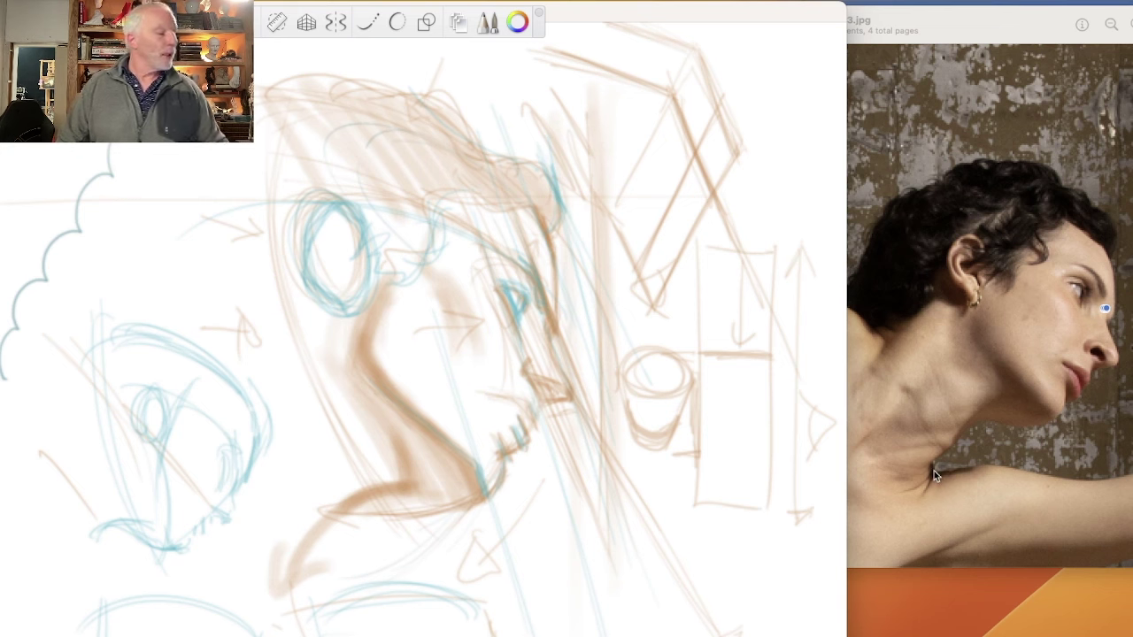
# Shift the canvas window slightly aside, clear the current drawing from view and bring back the earlier brown and blue tilted head sketches.
pyautogui.moveTo(744, 18); pyautogui.dragTo(758, 20)
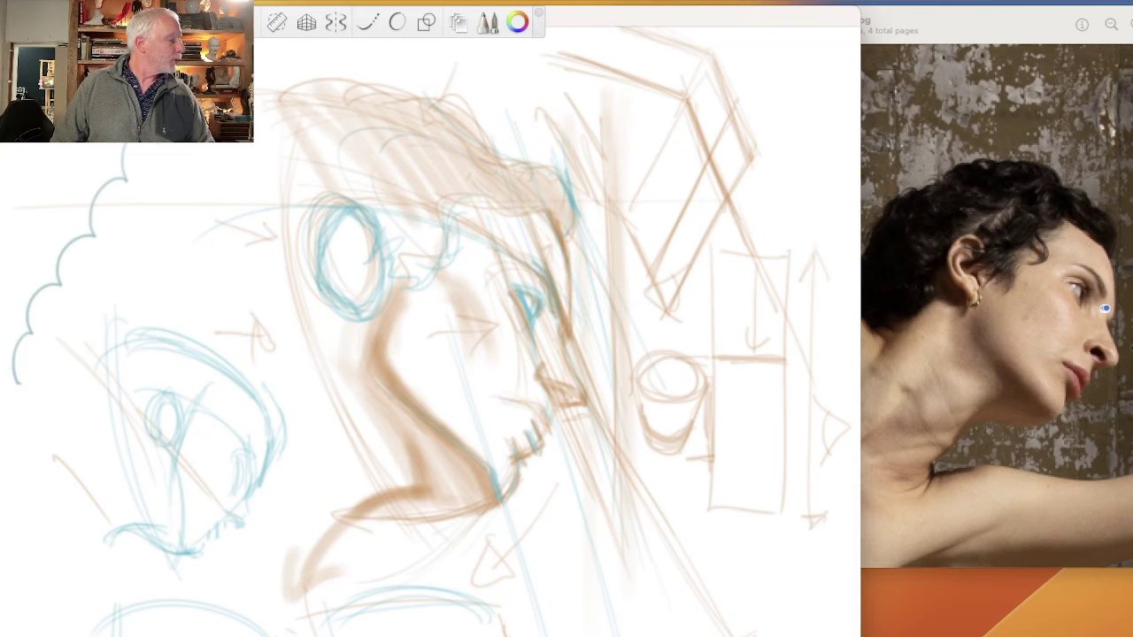
pyautogui.press('Delete')
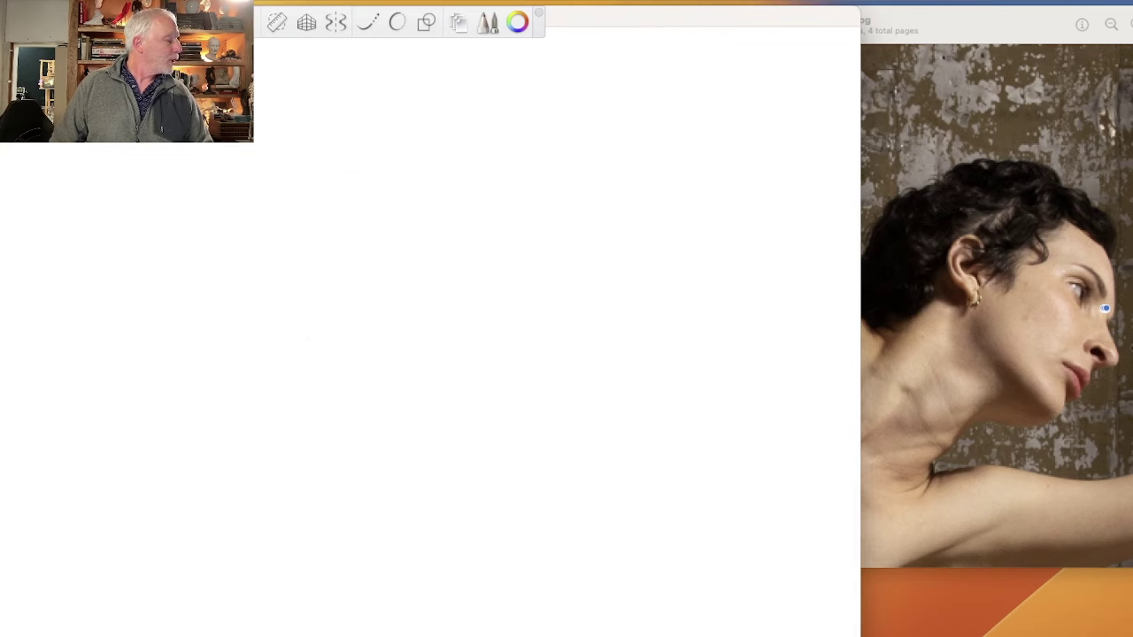
pyautogui.press('super+z')
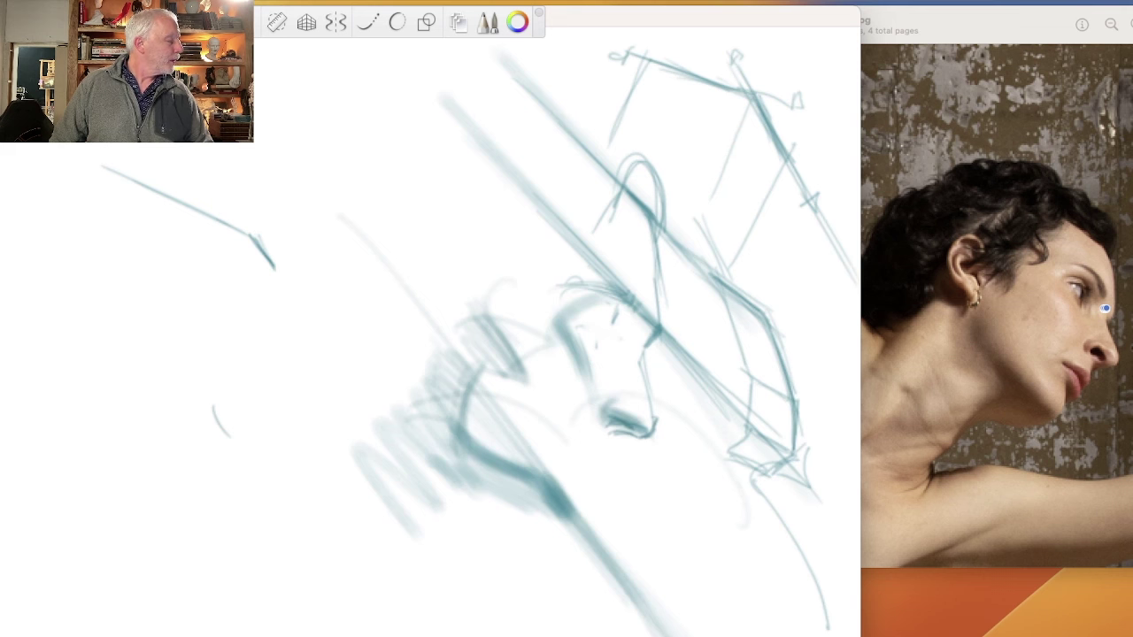
pyautogui.press('super+z')
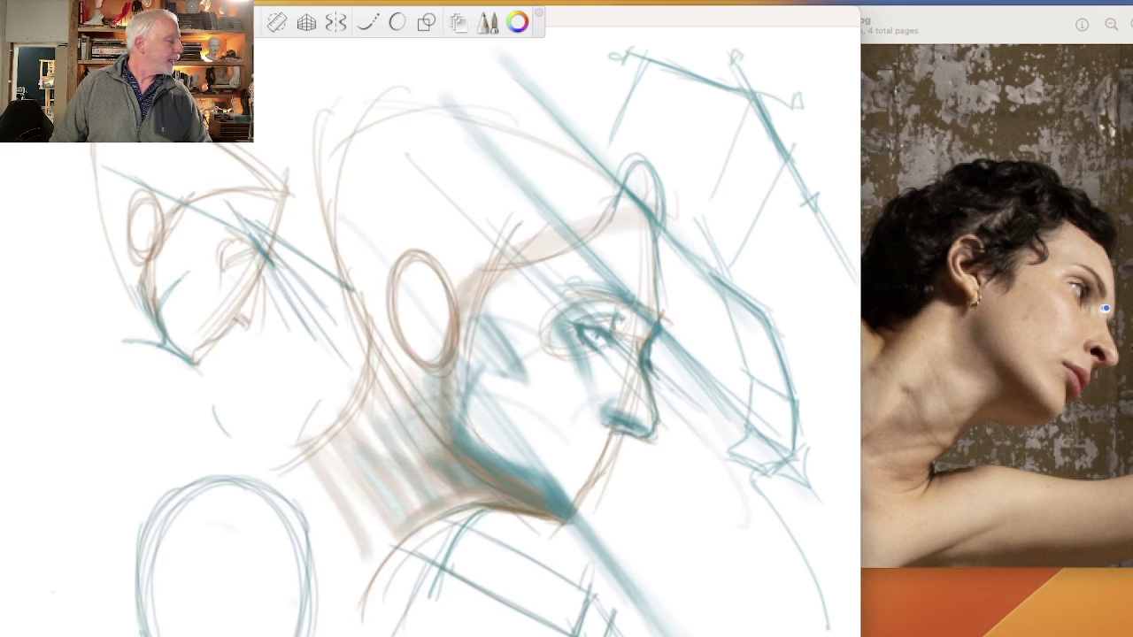
pyautogui.press('super+z')
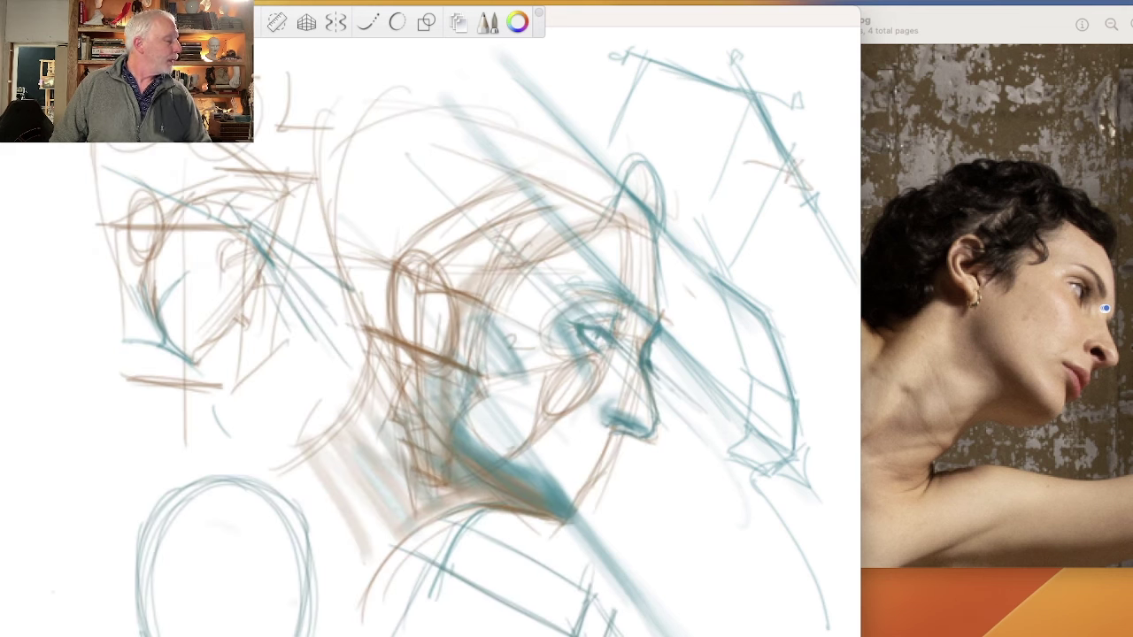
pyautogui.press('super+z')
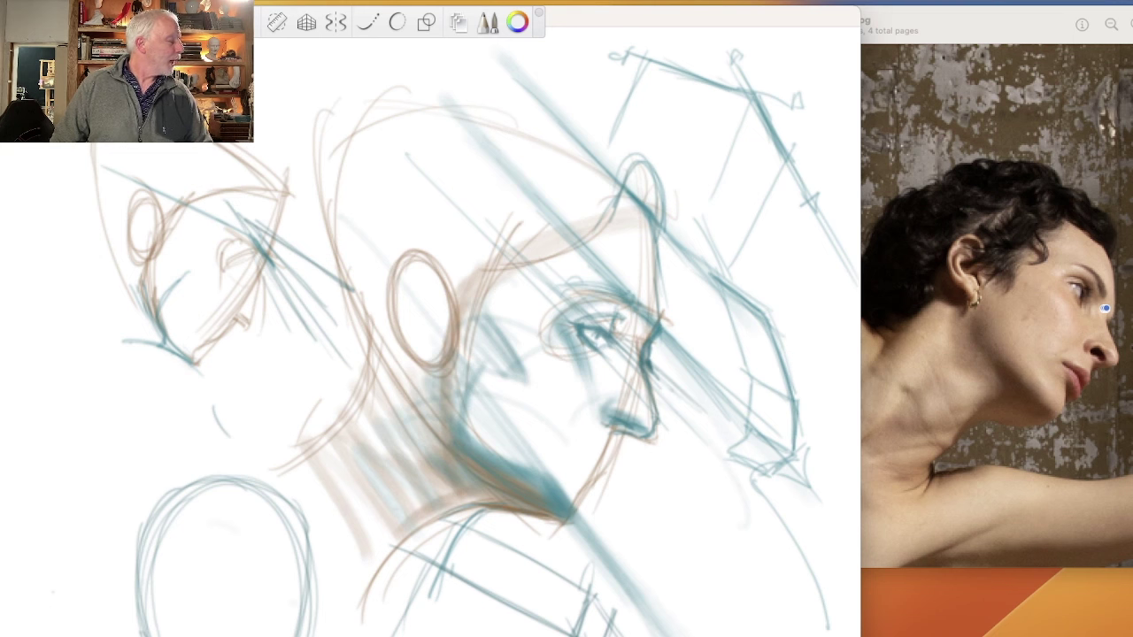
pyautogui.press('super+z')
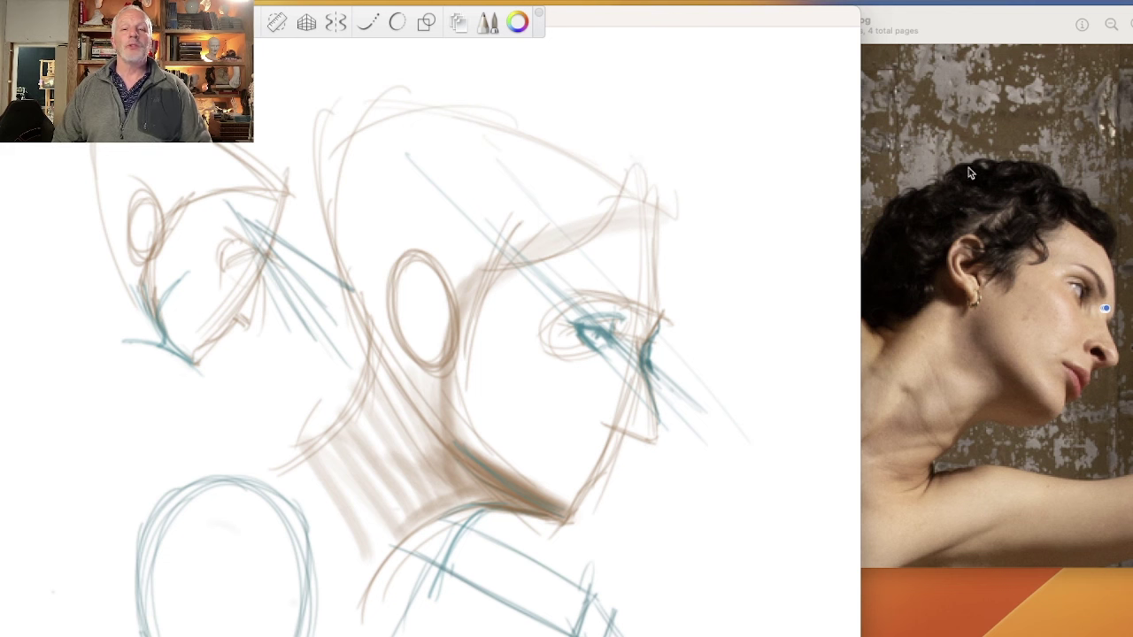
pyautogui.click(1122, 207)
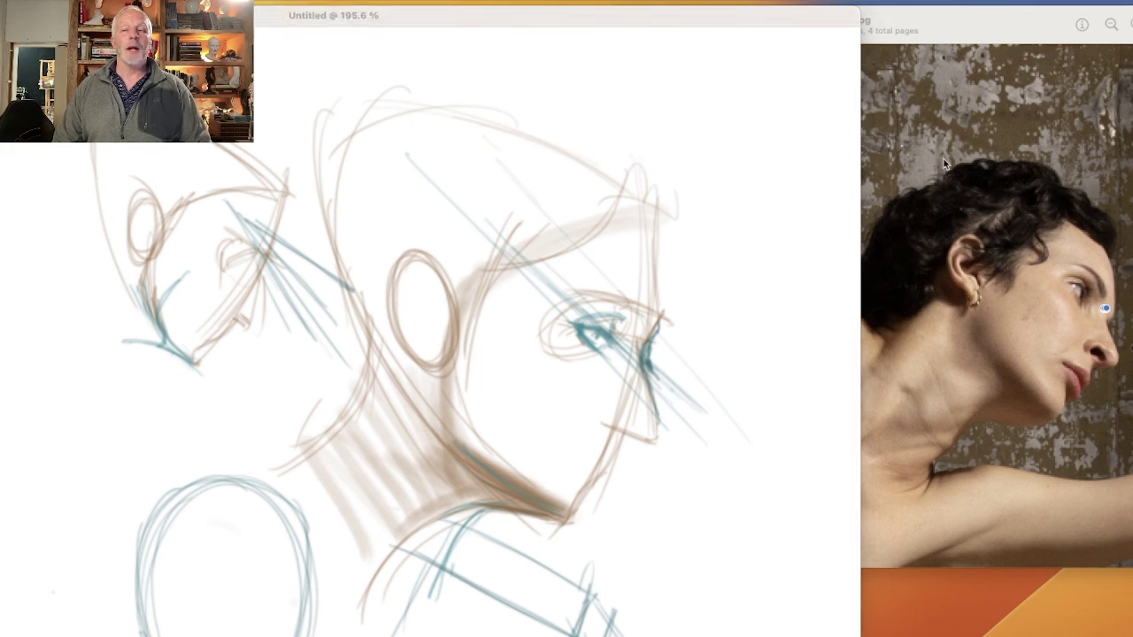
pyautogui.click(748, 7)
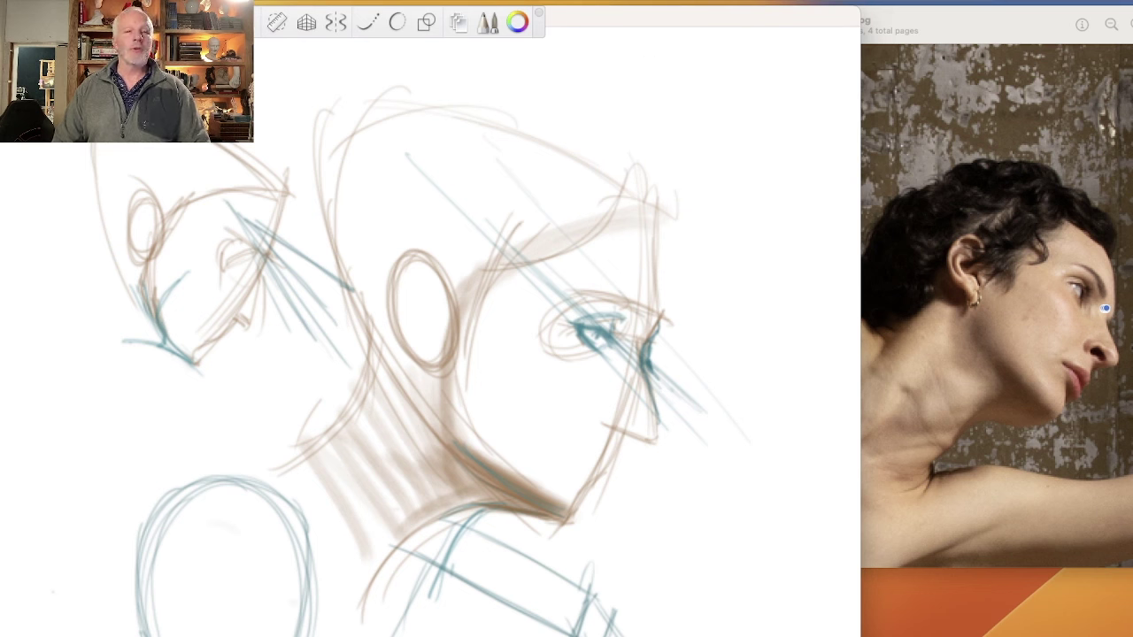
pyautogui.click(1104, 307)
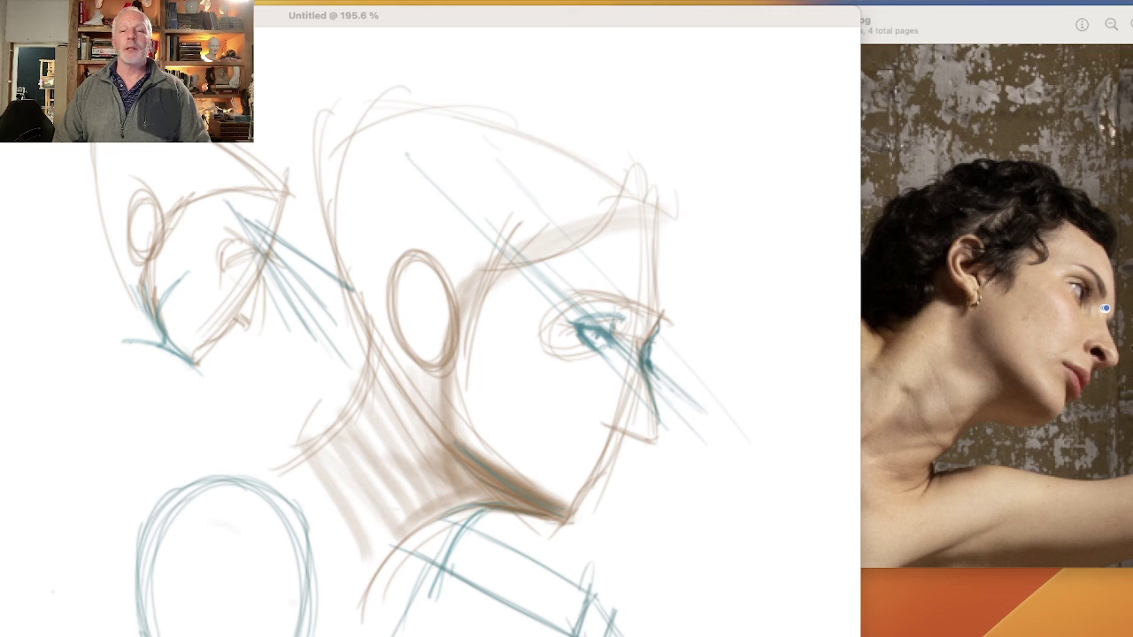